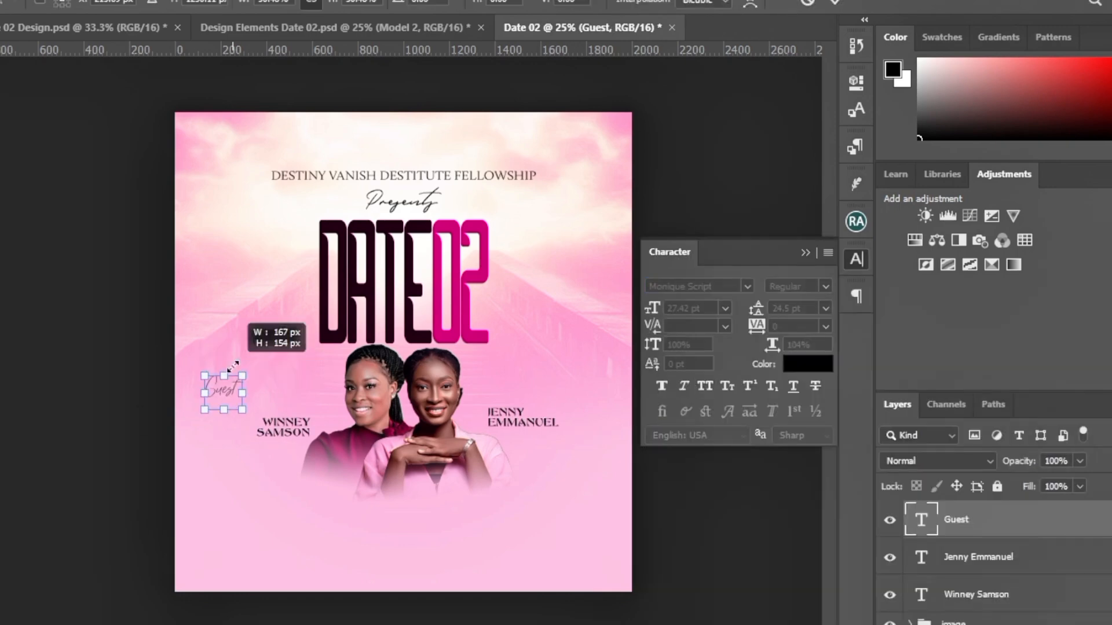
Place the 'Host' label under the guest photo and type '02 AUG' inside the black circle
text(Host)
mouse_move(436, 474)
mouse_down()
mouse_move(482, 520)
mouse_move(454, 499)
mouse_up()
click(189, 147)
text(02 AUG)
Group the footer layers and name the group 'footer'
key(ctrl+g)
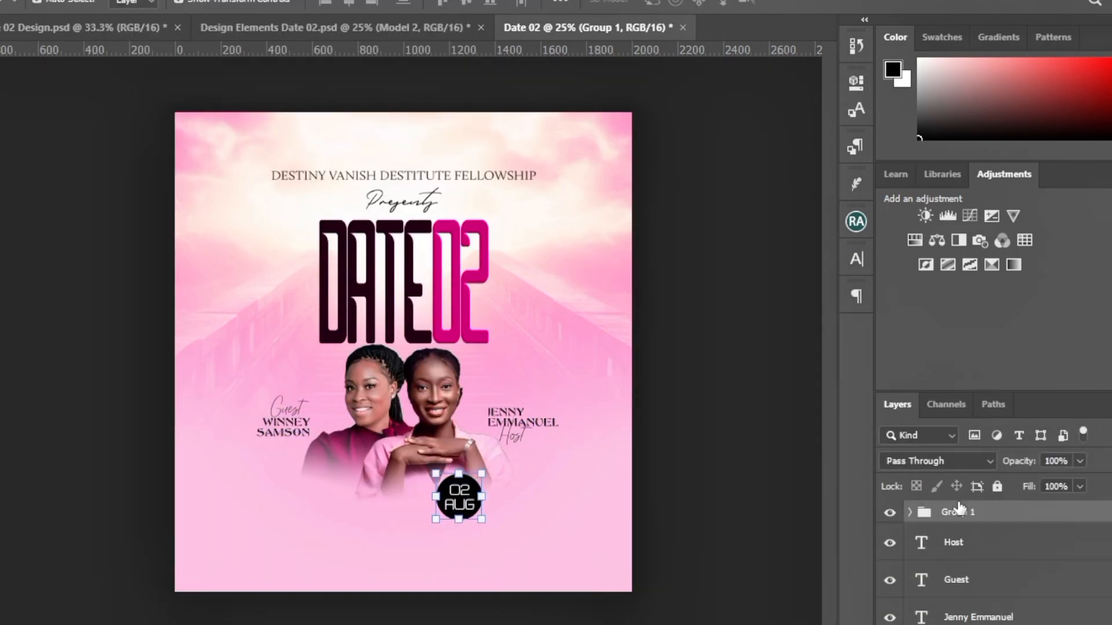
double_click(957, 510)
text(footer)
Duplicate the Date02 title, enlarge and rotate it, then shift the light-leak image right
click(441, 322)
key(ctrl+j)
drag(490, 220, 588, 141)
key(Return)
click(935, 461)
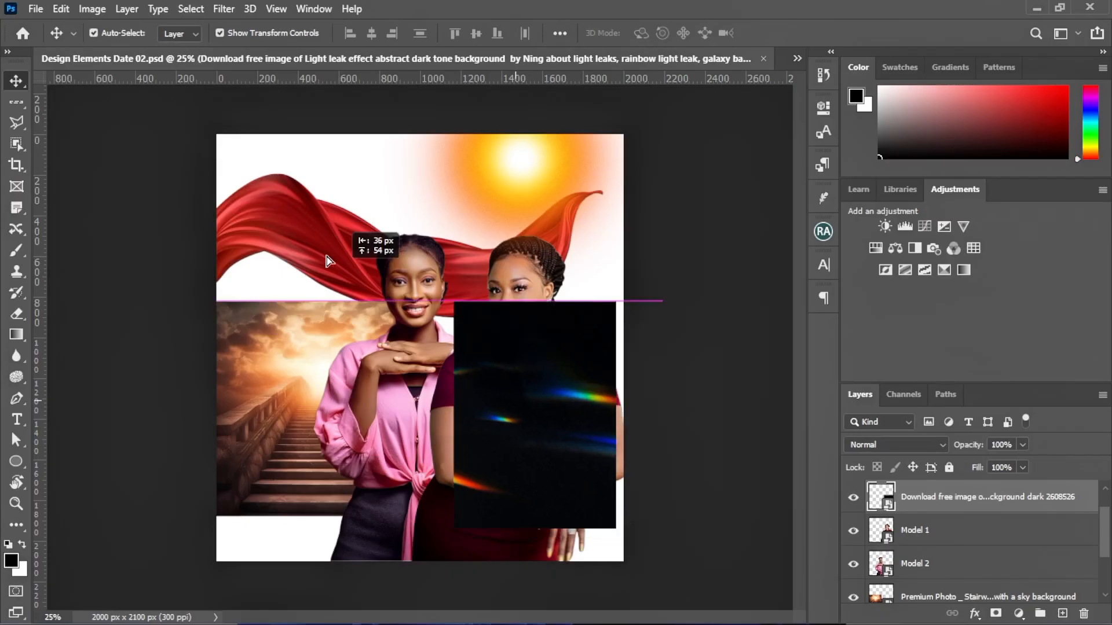
drag(327, 256, 552, 408)
Create a new 2000 × 2100 px, 300 ppi document named Date02 from File > New
click(36, 8)
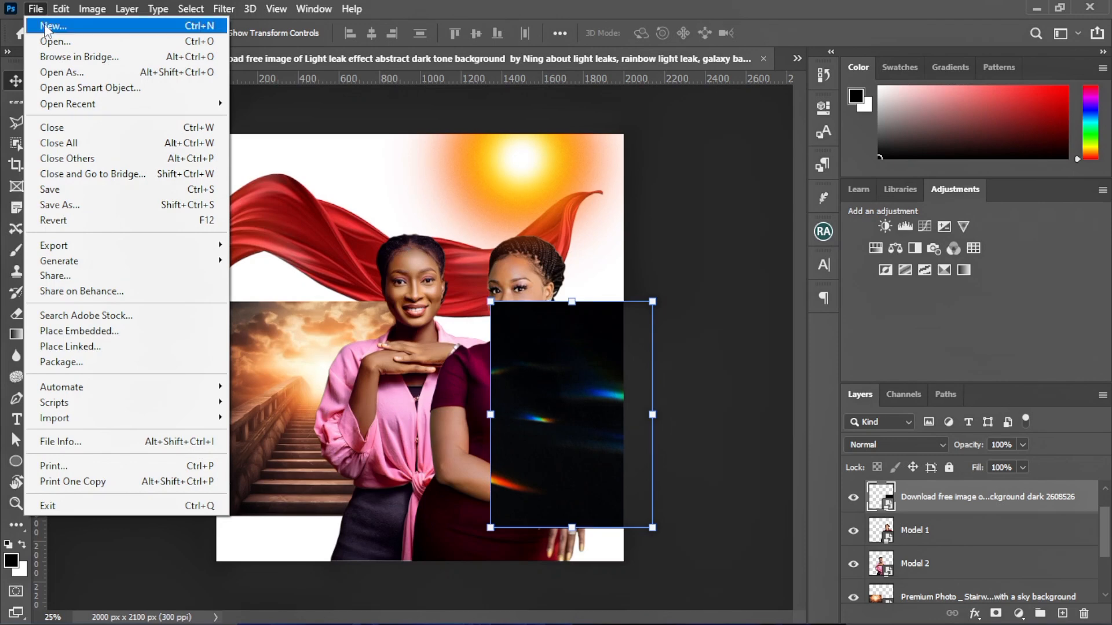
click(47, 27)
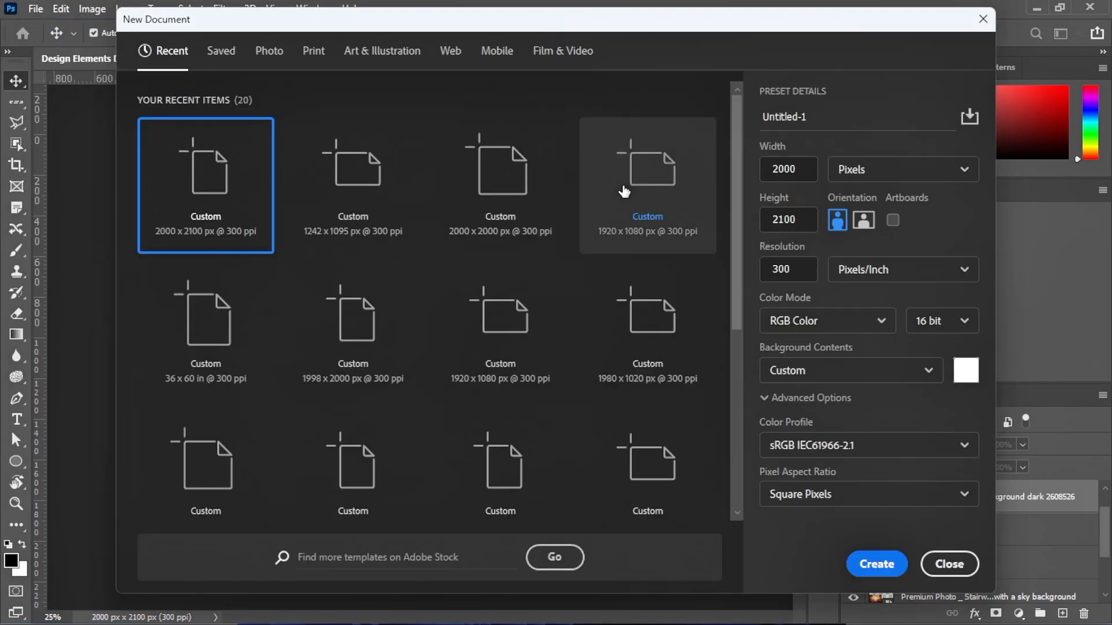
click(771, 113)
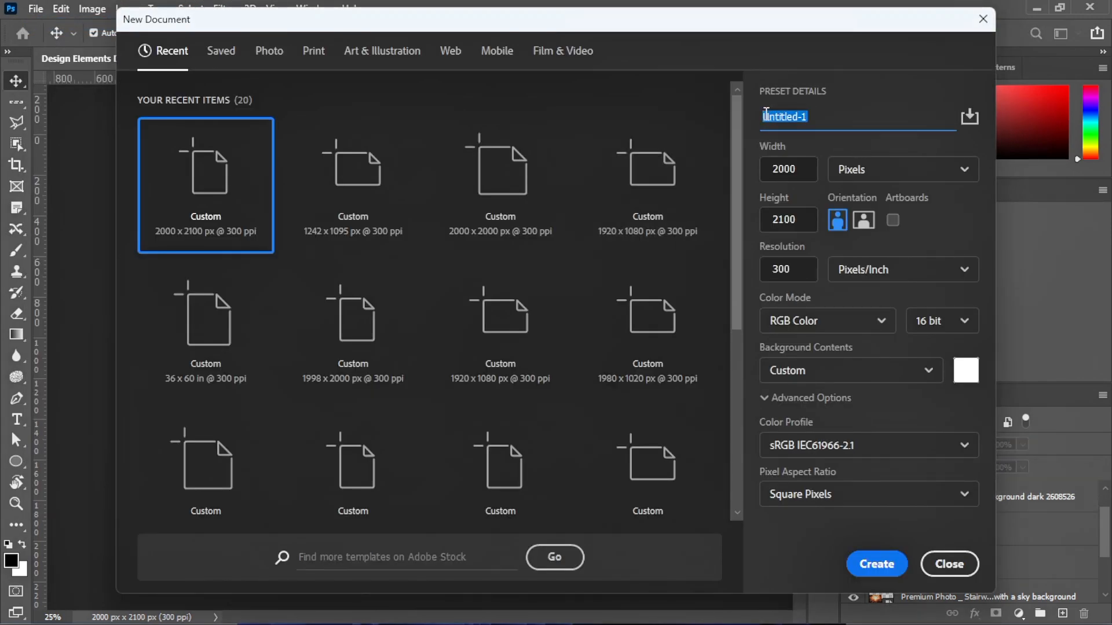
key(Tab)
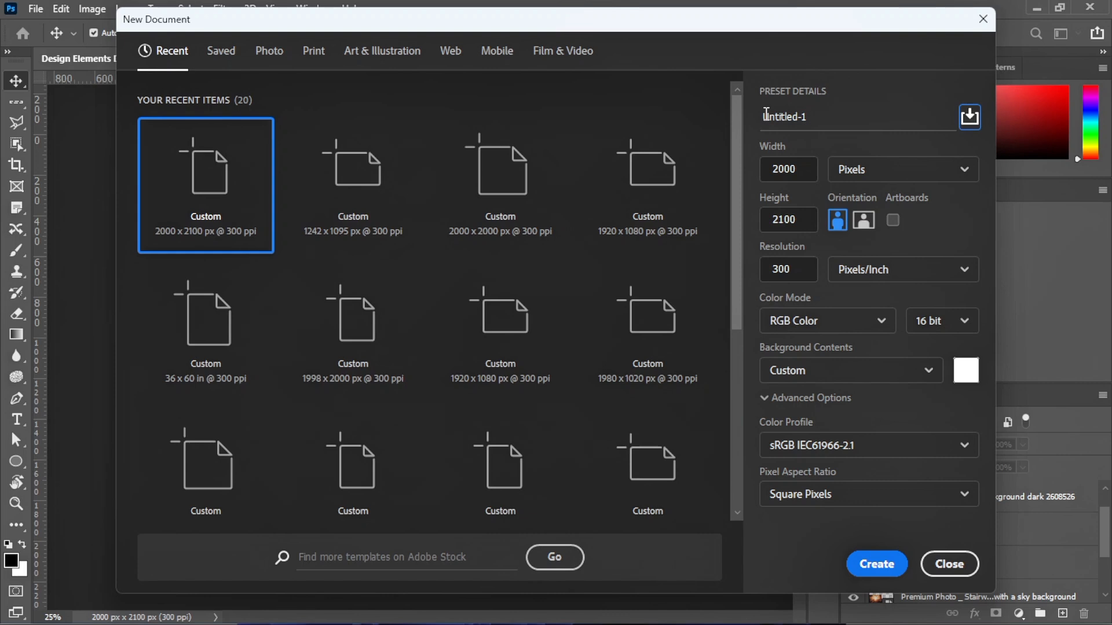
key(shift+Tab)
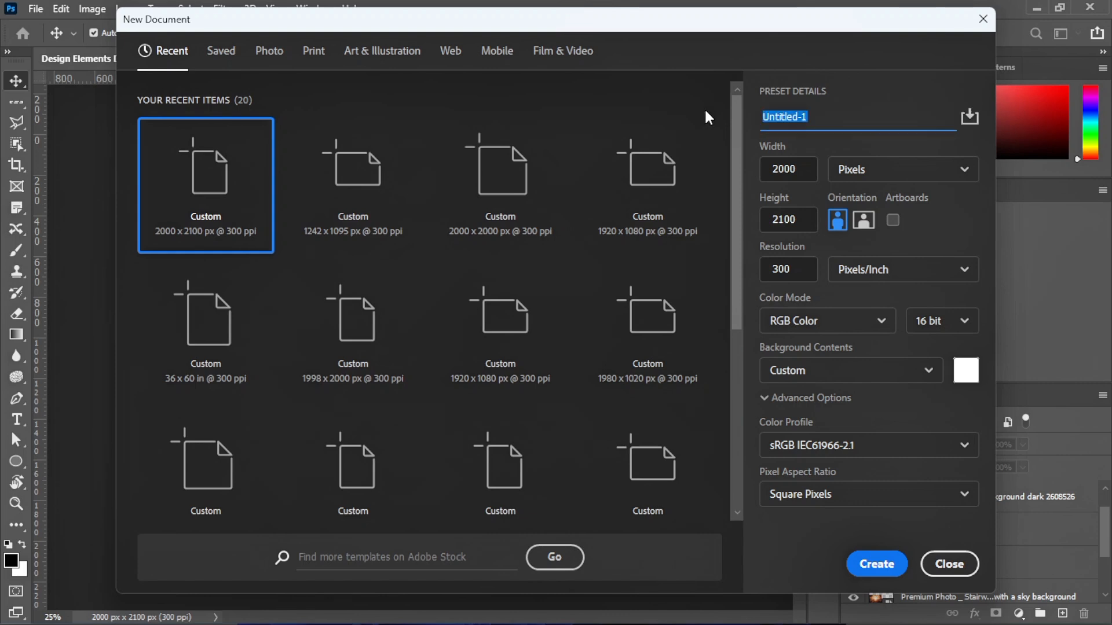
text(Date02)
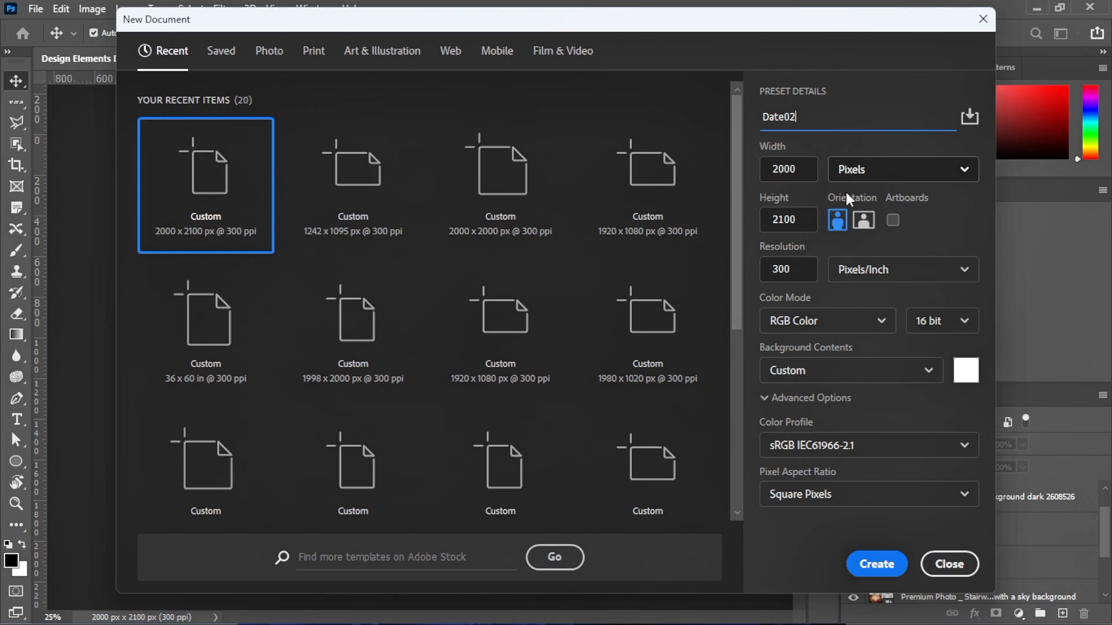
click(876, 564)
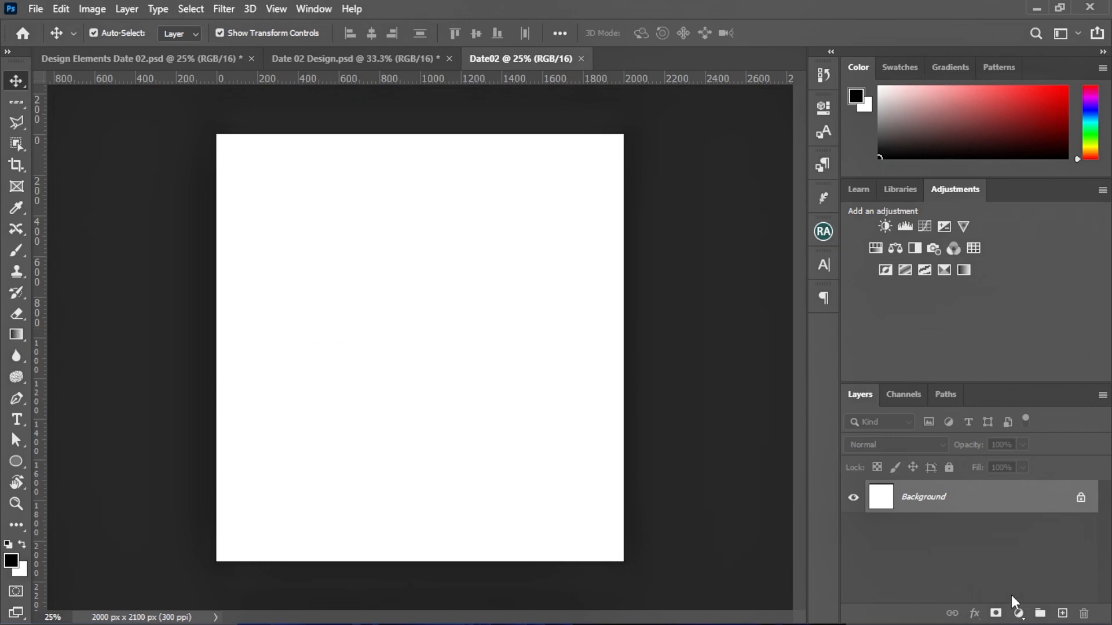
Add a Solid Color fill layer in hex fab8dc and zoom out to see the whole canvas
click(1018, 612)
click(1017, 316)
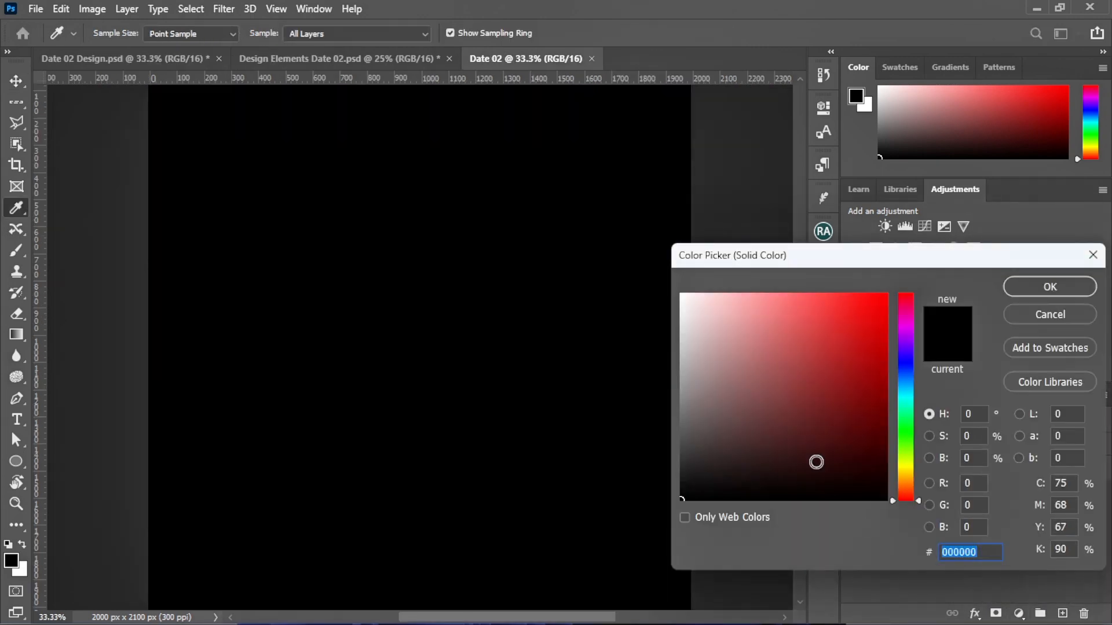
text(fa)
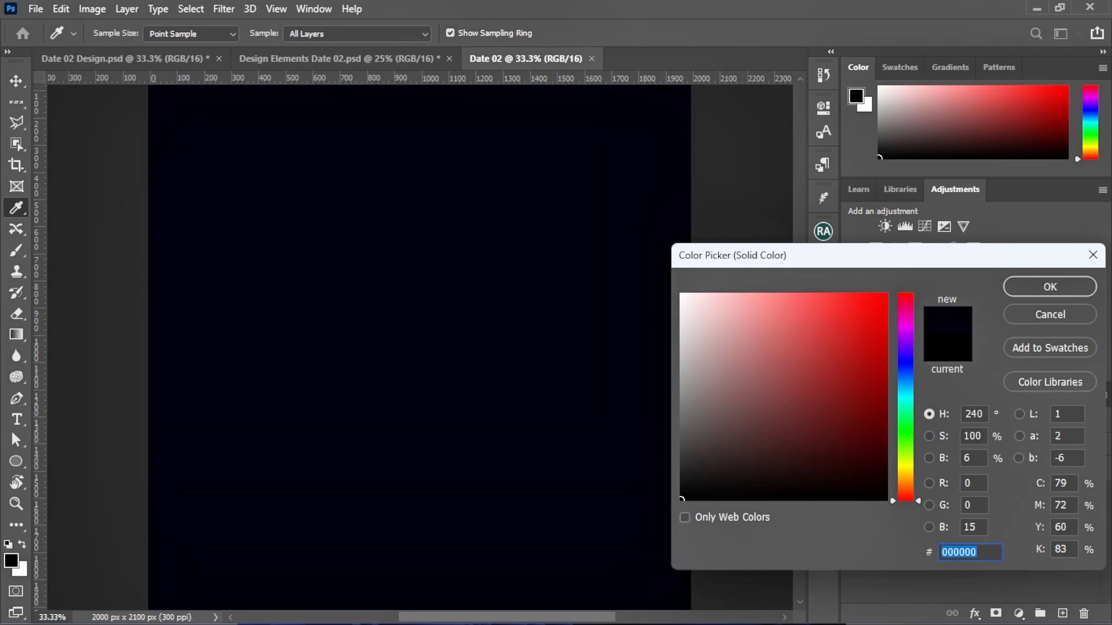
text(b8)
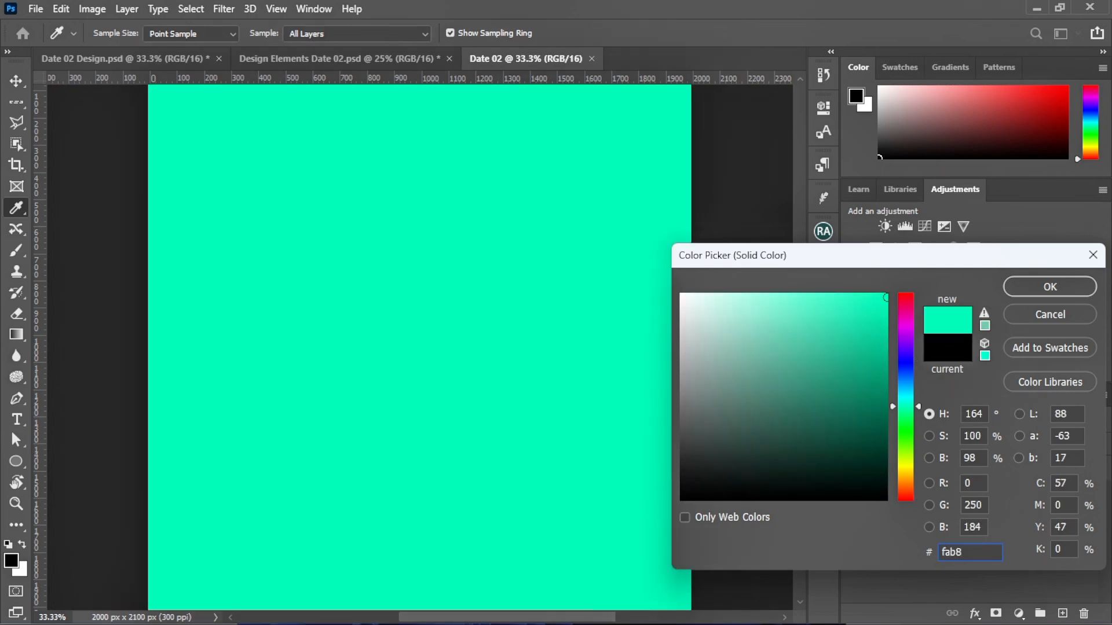
text(dc)
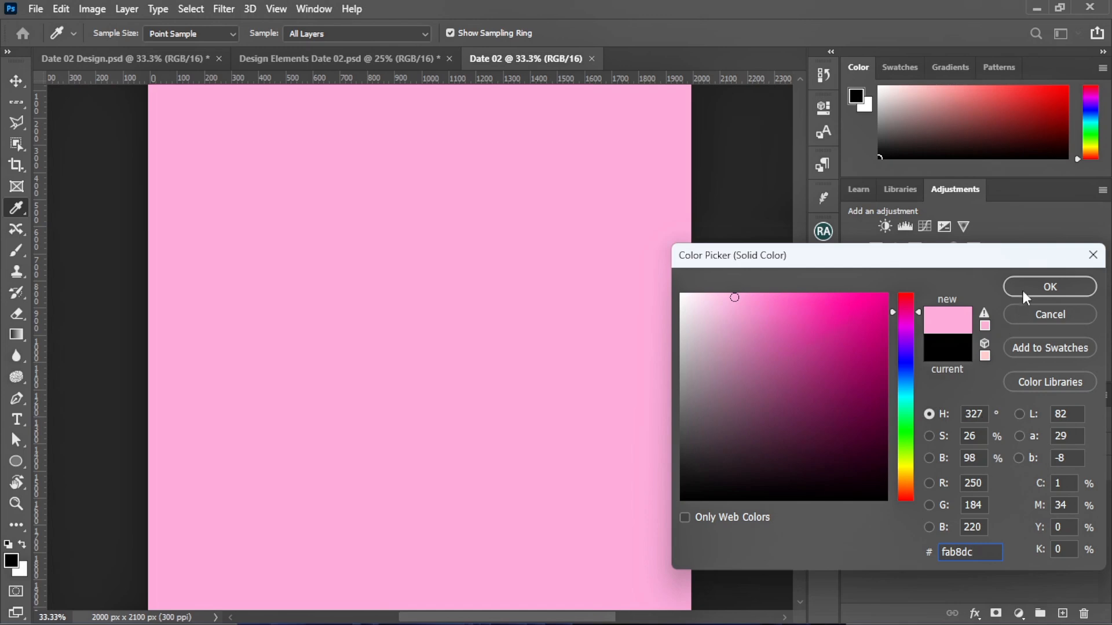
click(1049, 287)
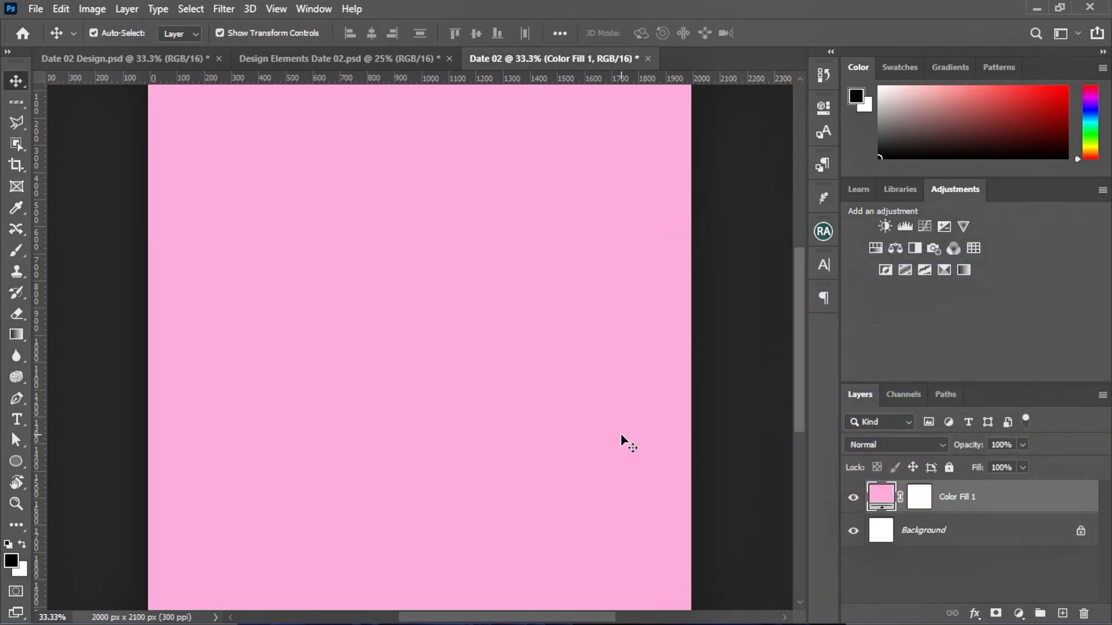
key(ctrl+minus)
key(ctrl+plus)
key(ctrl+minus)
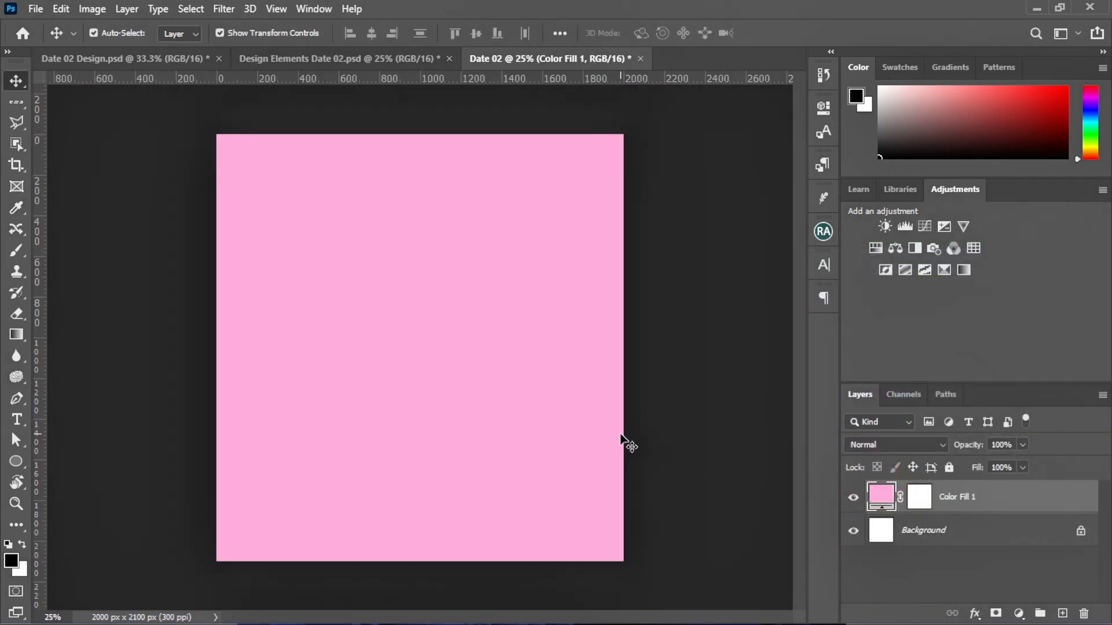
Drag the stairway photo from Design Elements onto the Date02 flyer
click(310, 57)
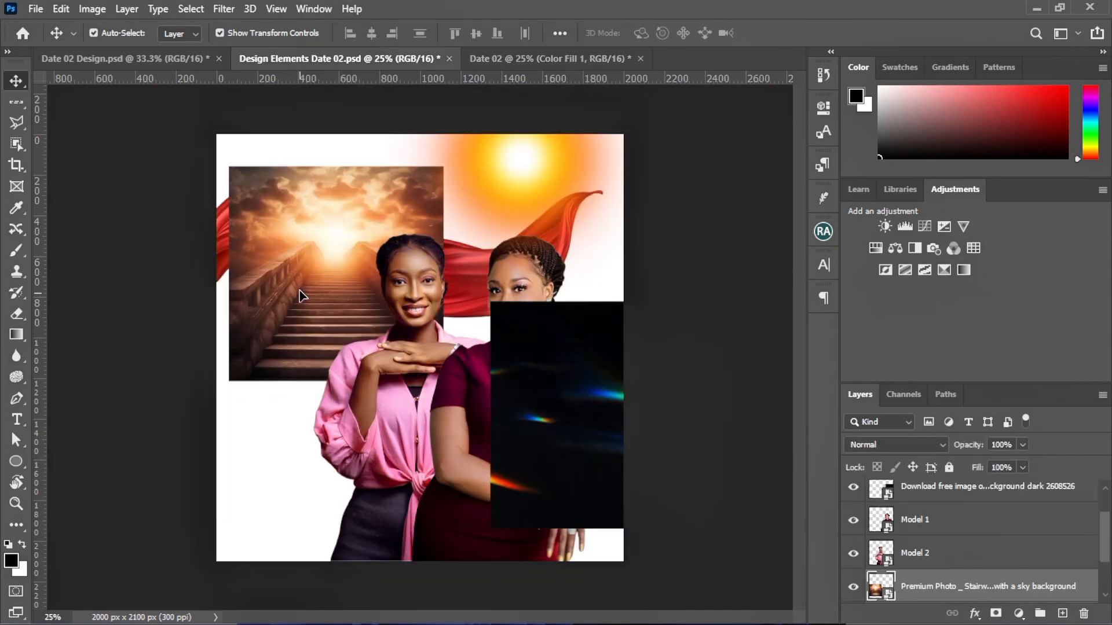
drag(301, 295, 539, 66)
drag(352, 356, 353, 356)
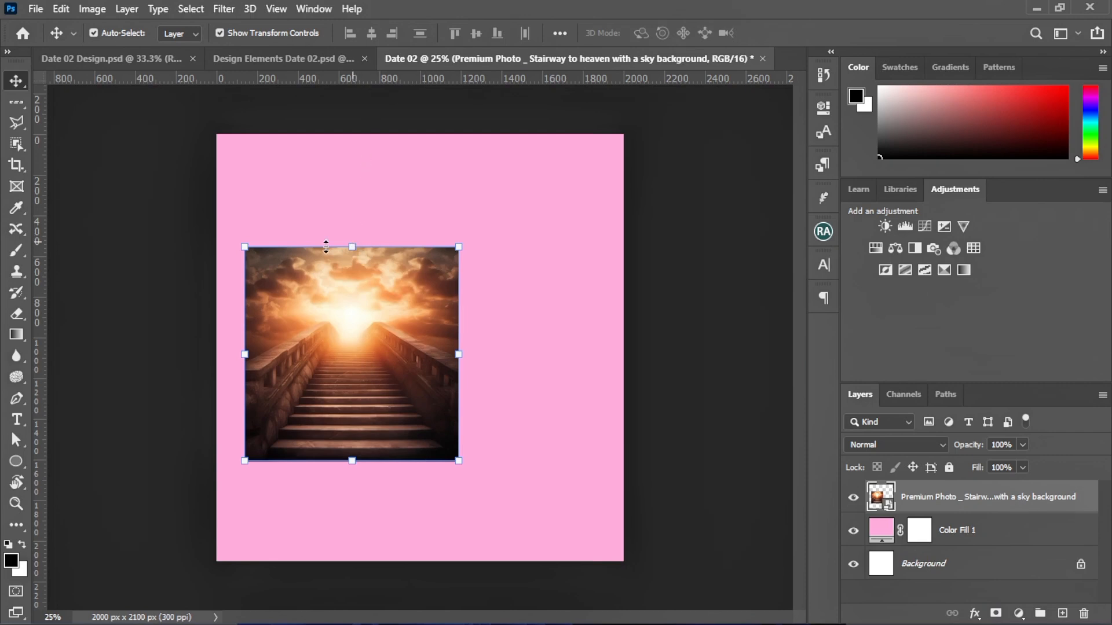
Scale and stretch the stairway photo until it covers the entire pink canvas
drag(352, 247, 353, 98)
drag(532, 292, 559, 346)
key(Return)
key(ctrl+minus)
drag(301, 347, 280, 347)
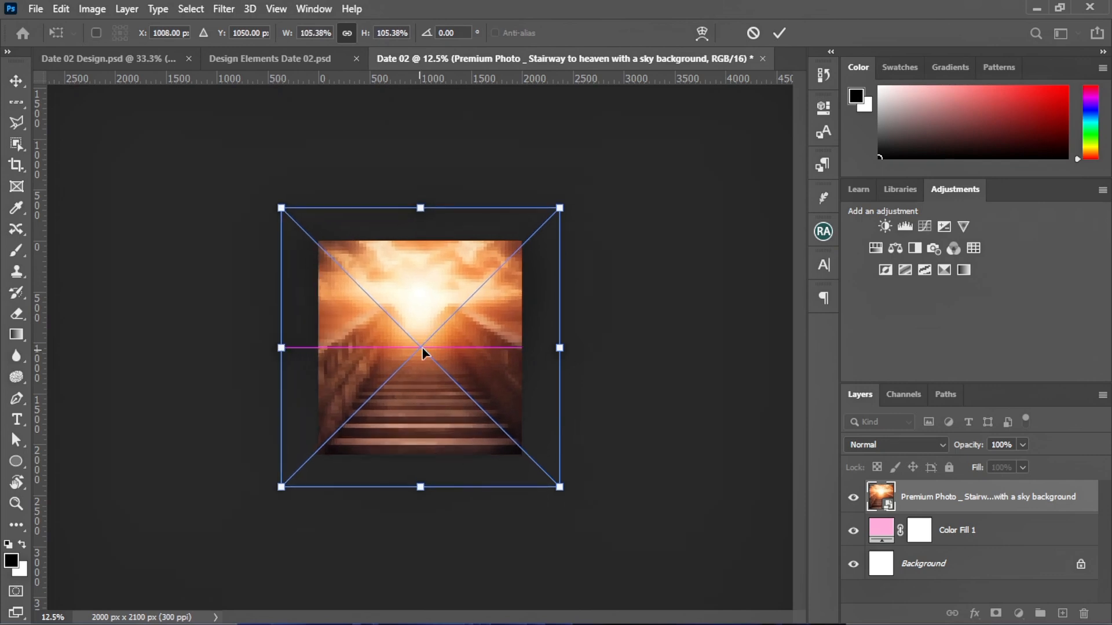
mouse_move(422, 484)
mouse_down()
mouse_move(423, 509)
mouse_move(423, 496)
mouse_up()
drag(454, 371, 454, 359)
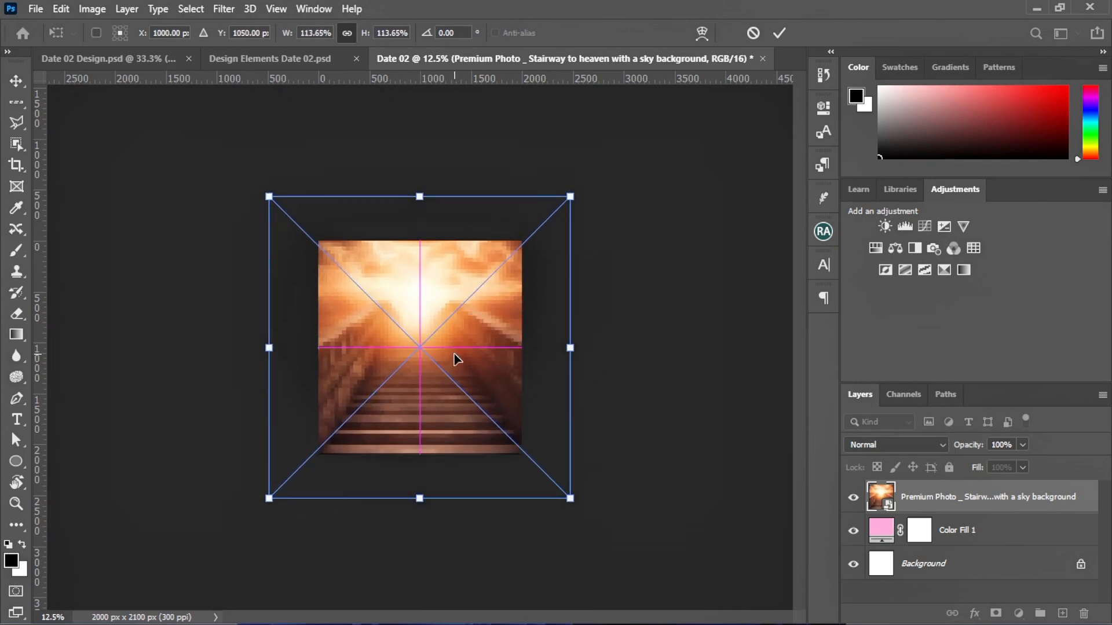
click(778, 33)
key(ctrl+plus)
key(ctrl+plus)
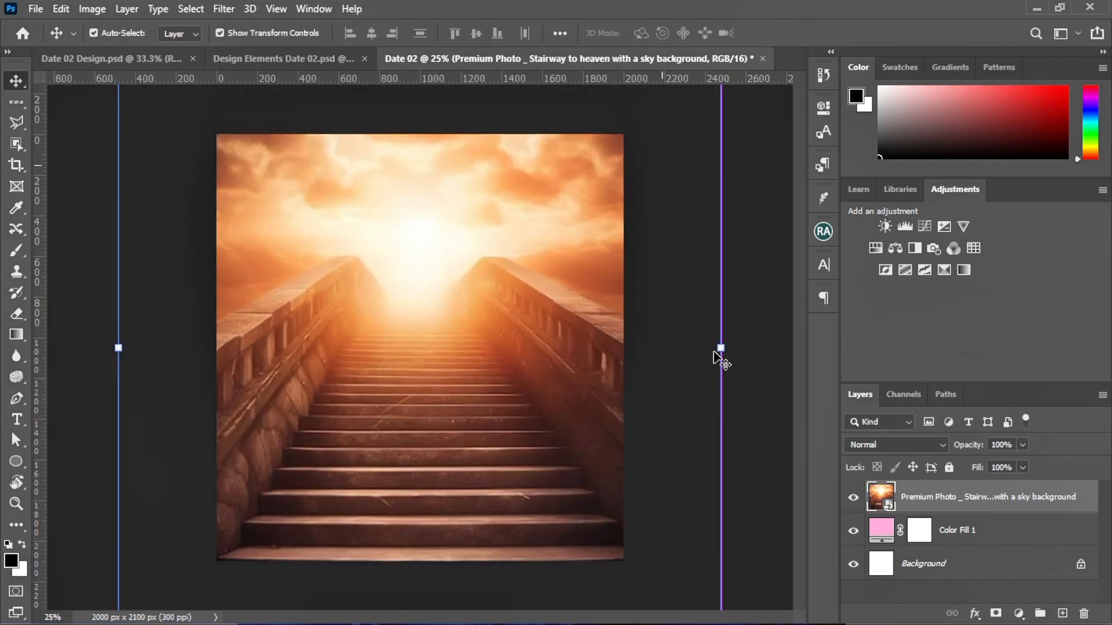
Rasterize the stairway photo layer and rename it 'overlay'
right_click(956, 500)
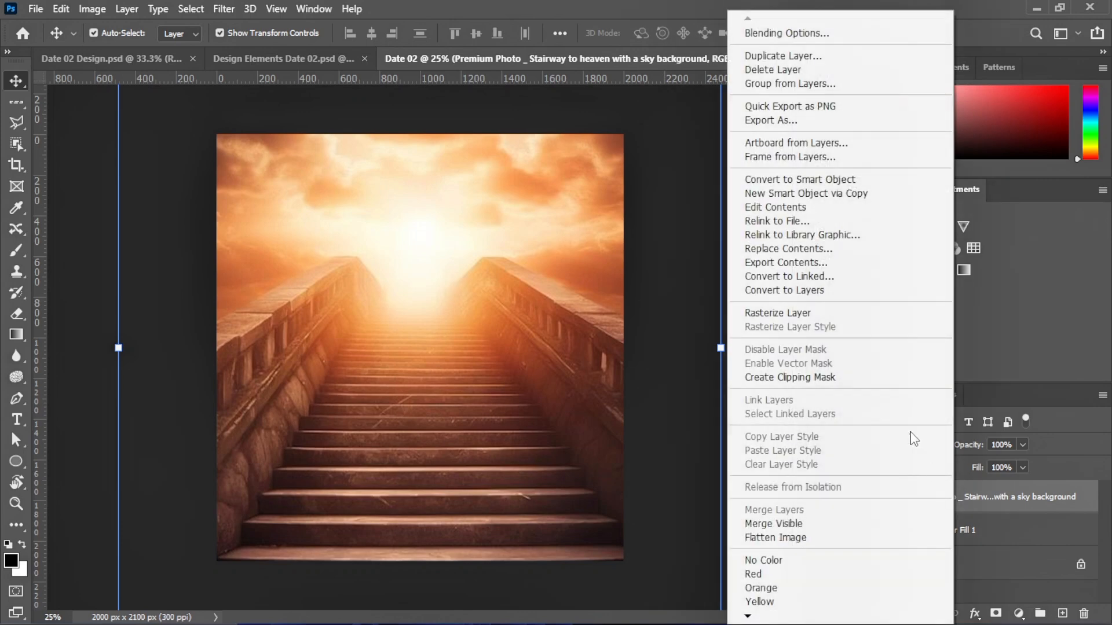
click(817, 311)
double_click(930, 499)
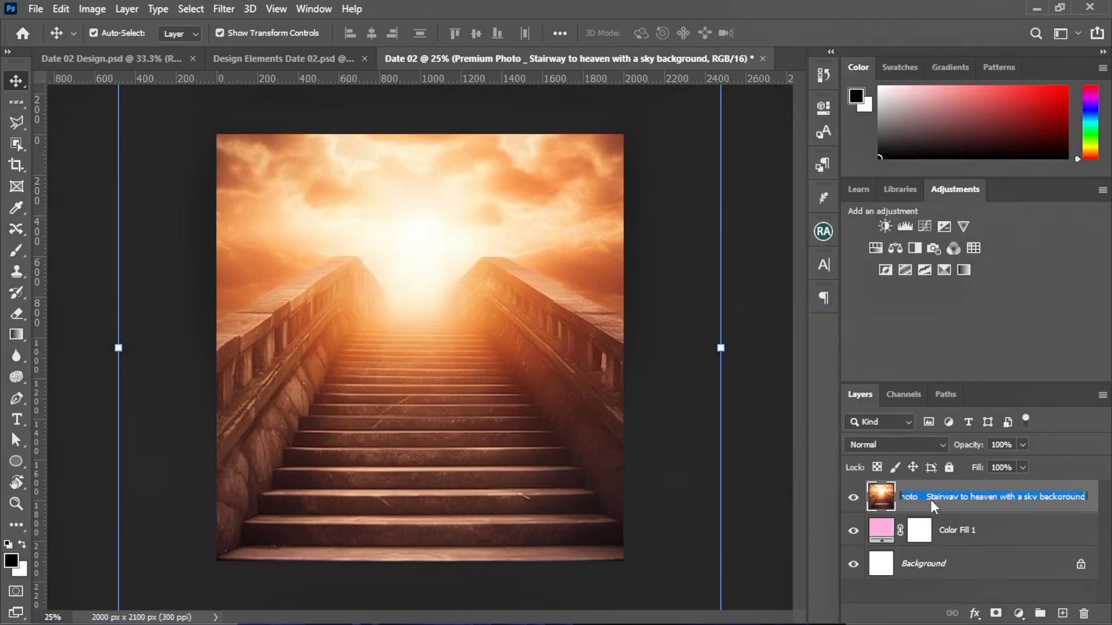
text(overka)
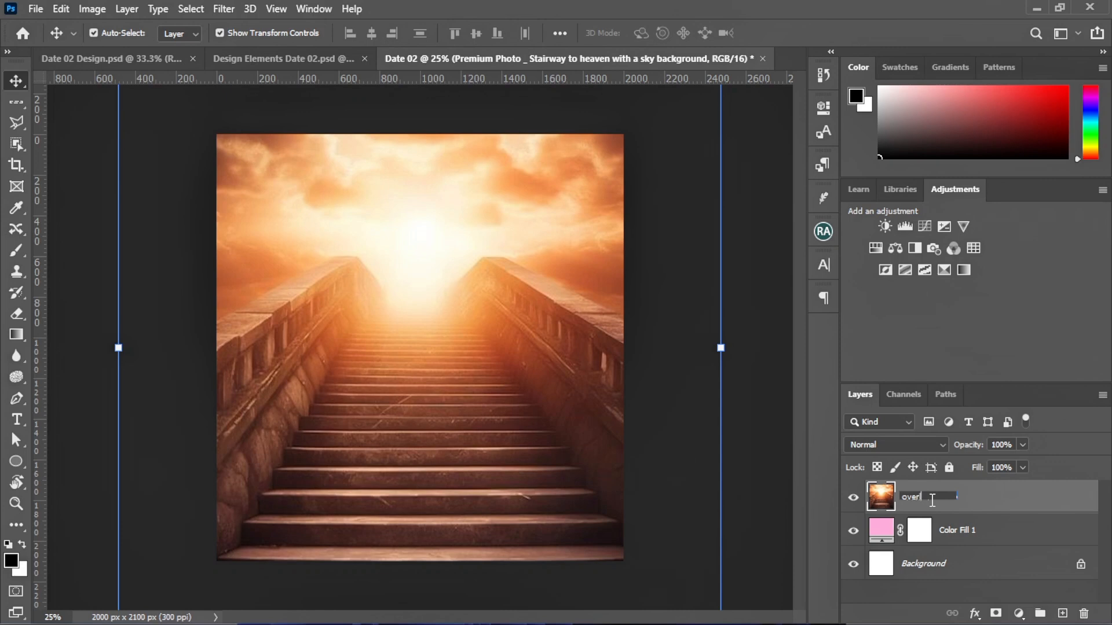
key(Return)
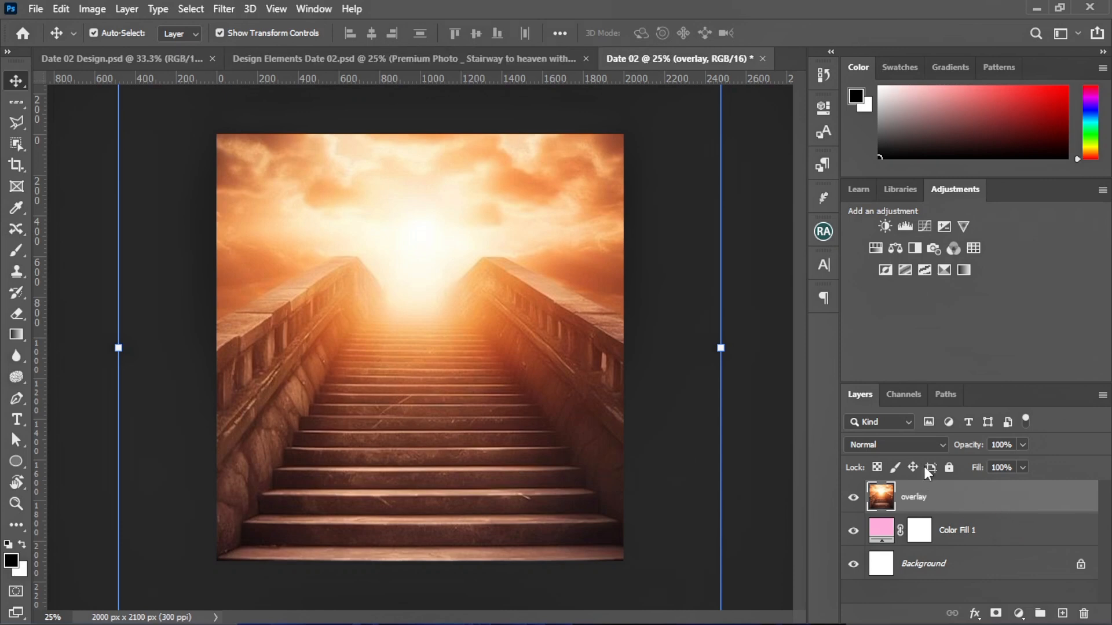
Add a blank white layer mask to the overlay layer and pick the Gradient tool
click(779, 469)
click(417, 393)
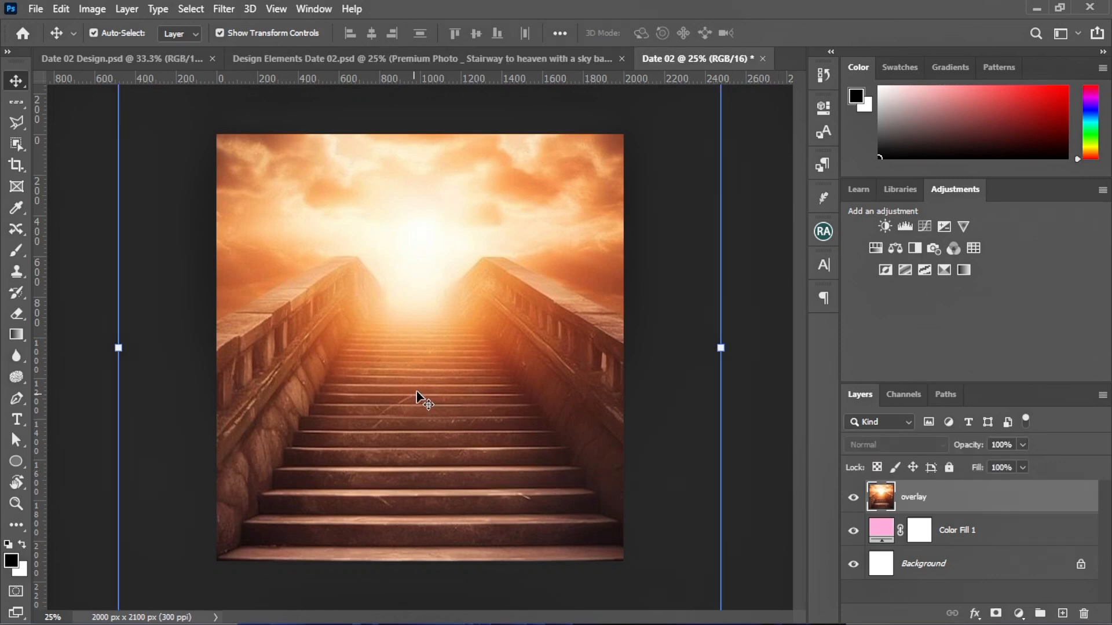
click(995, 613)
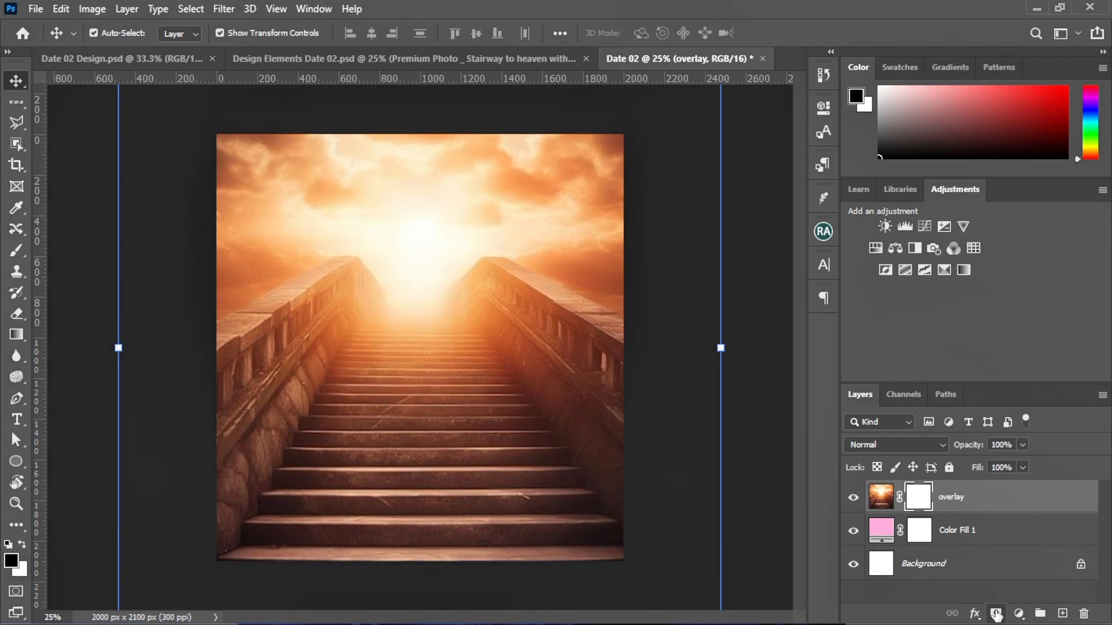
click(10, 333)
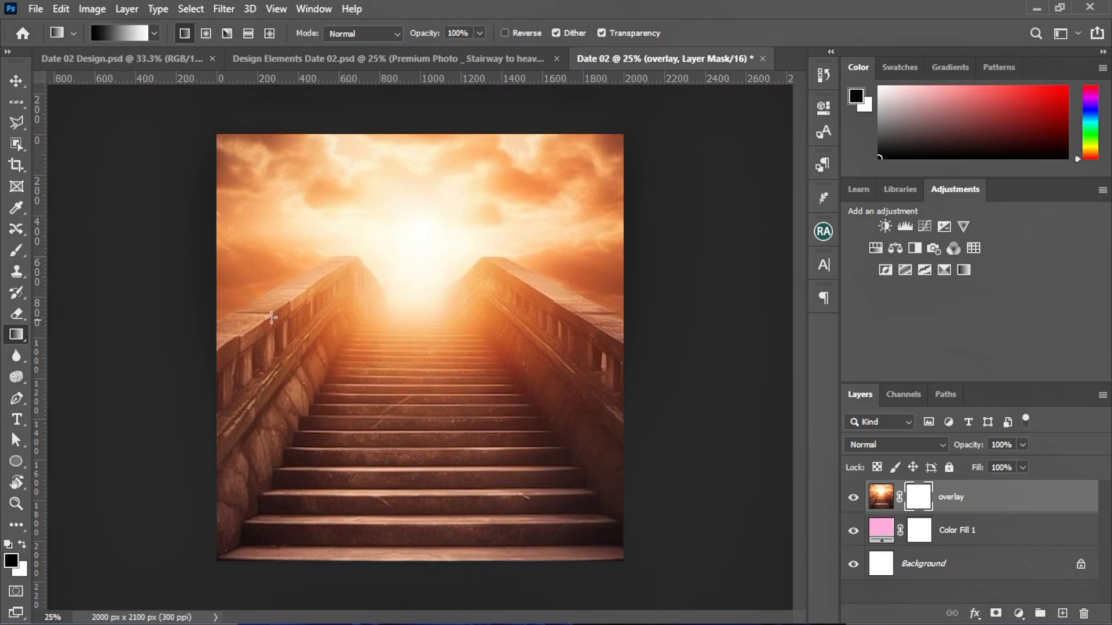
Draw a gradient on the mask so the lower stairway fades into the pink fill
drag(437, 521, 433, 305)
drag(415, 479, 418, 297)
drag(412, 513, 415, 288)
drag(403, 463, 412, 274)
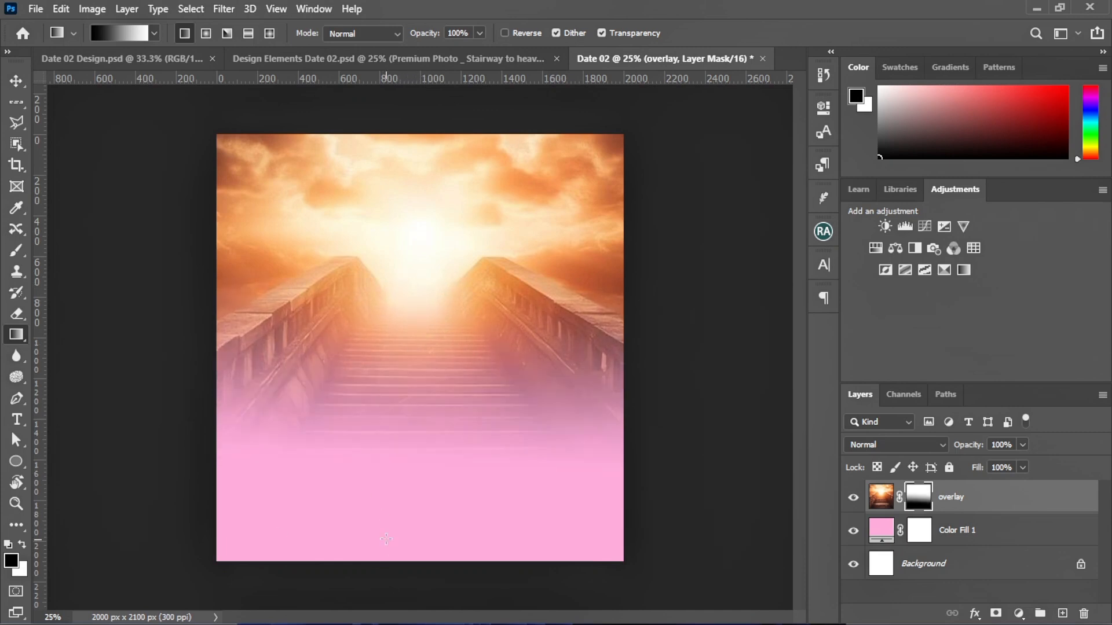
drag(422, 499, 417, 298)
drag(409, 487, 414, 289)
drag(422, 437, 427, 271)
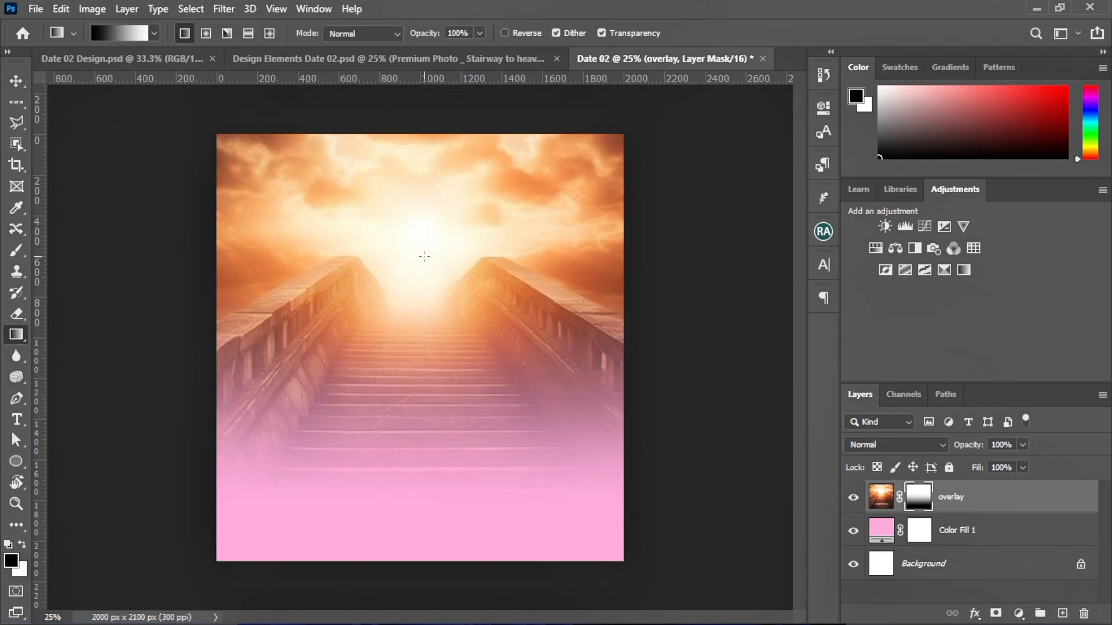
Set the overlay layer's image to Overlay blend mode, then deselect it
click(17, 86)
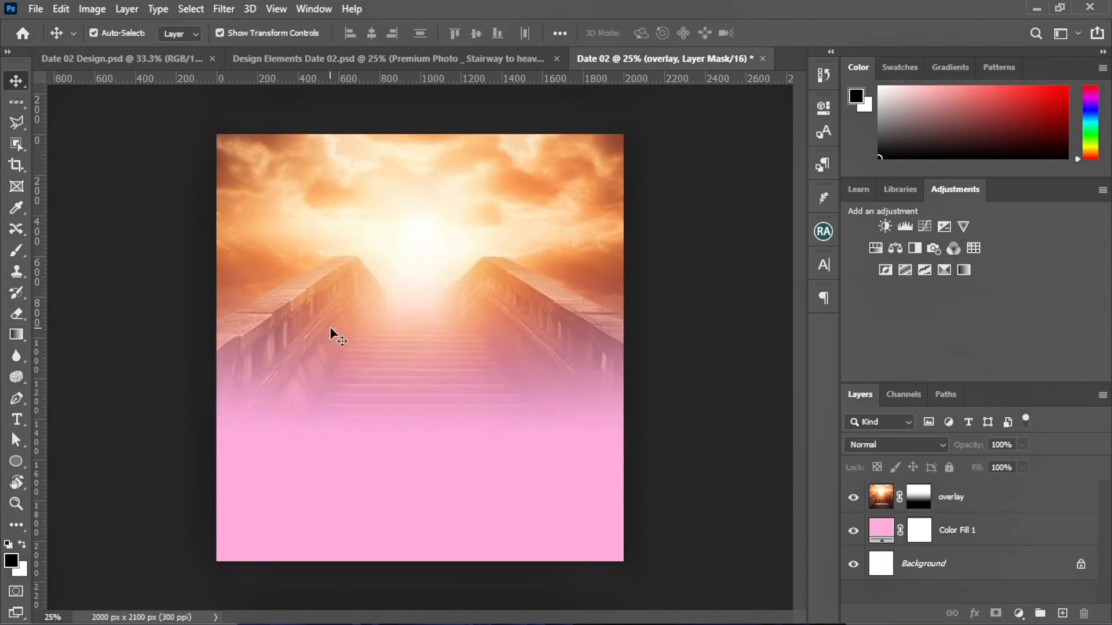
click(880, 496)
click(885, 449)
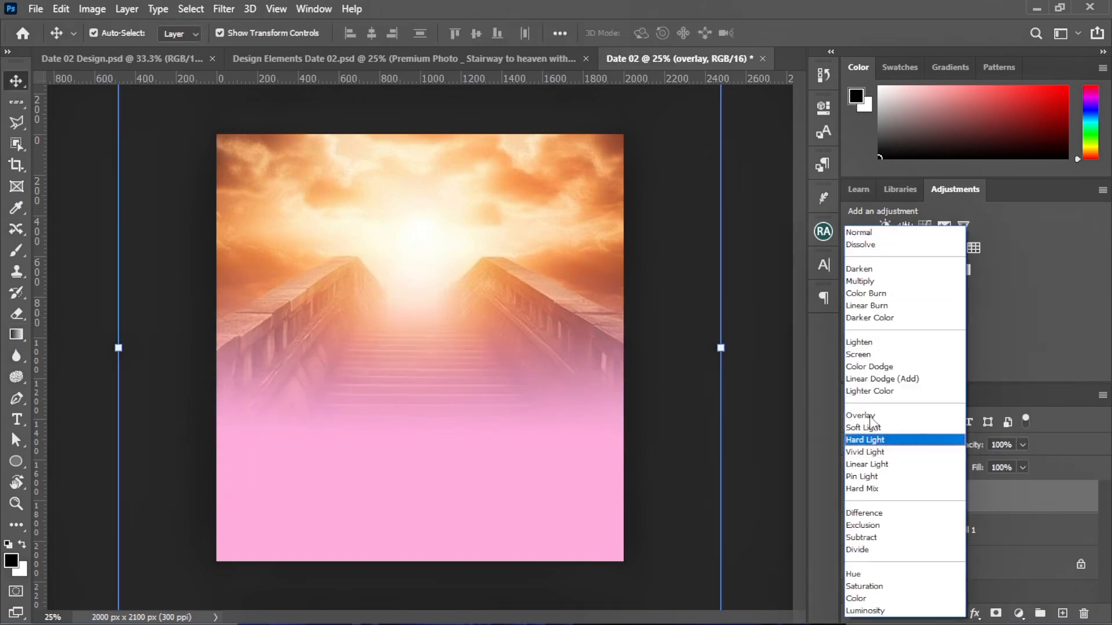
click(863, 417)
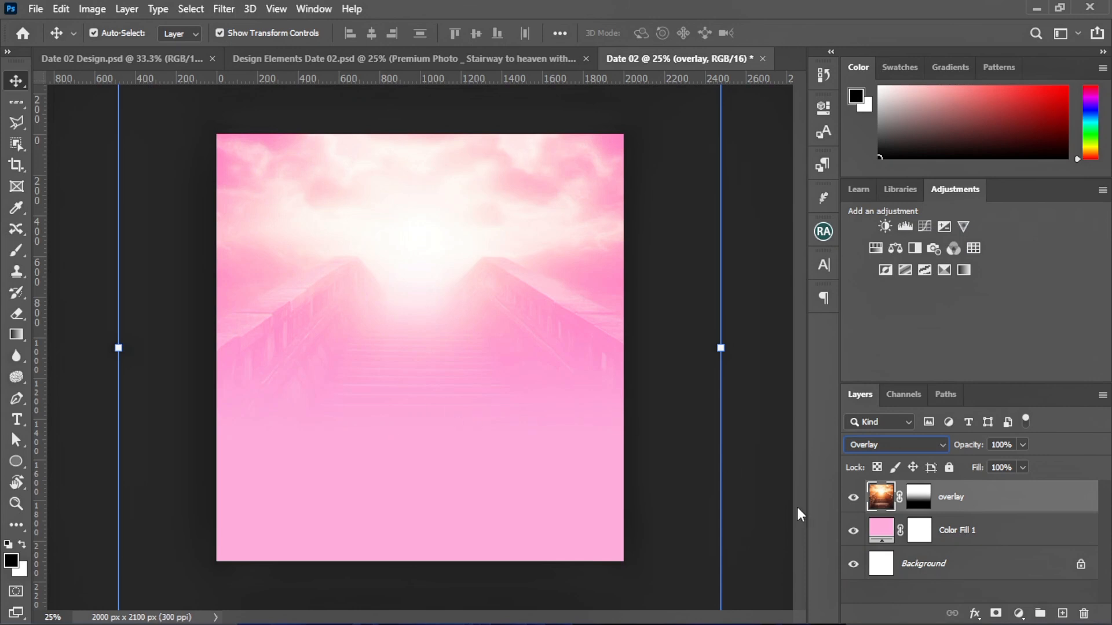
click(755, 449)
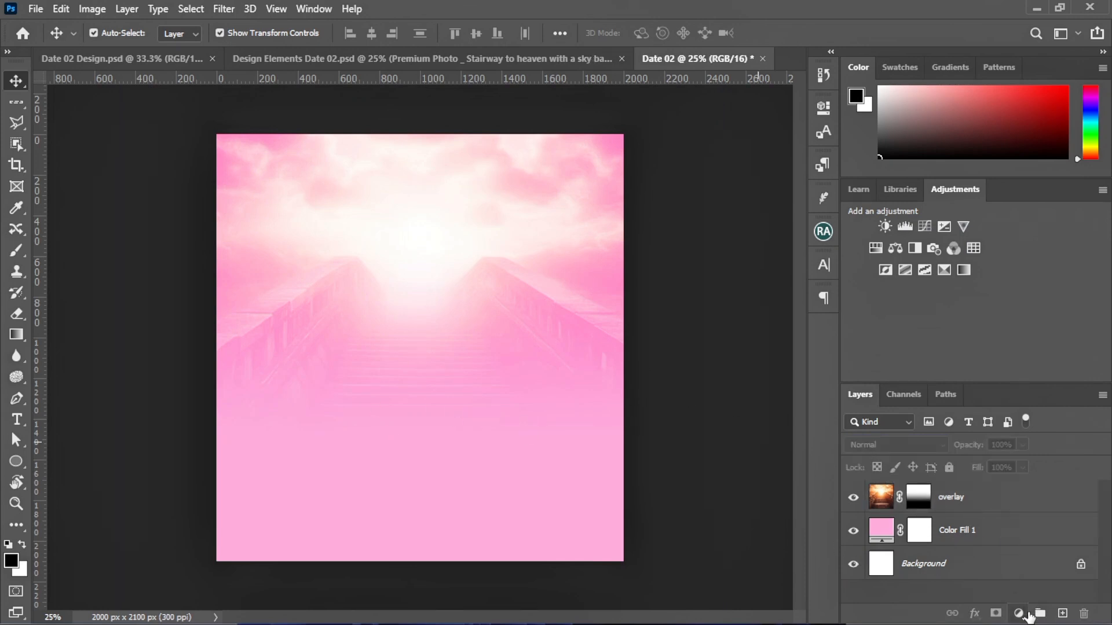
Add a Gradient fill layer and set its left colour stop to white (ffffff)
click(1028, 615)
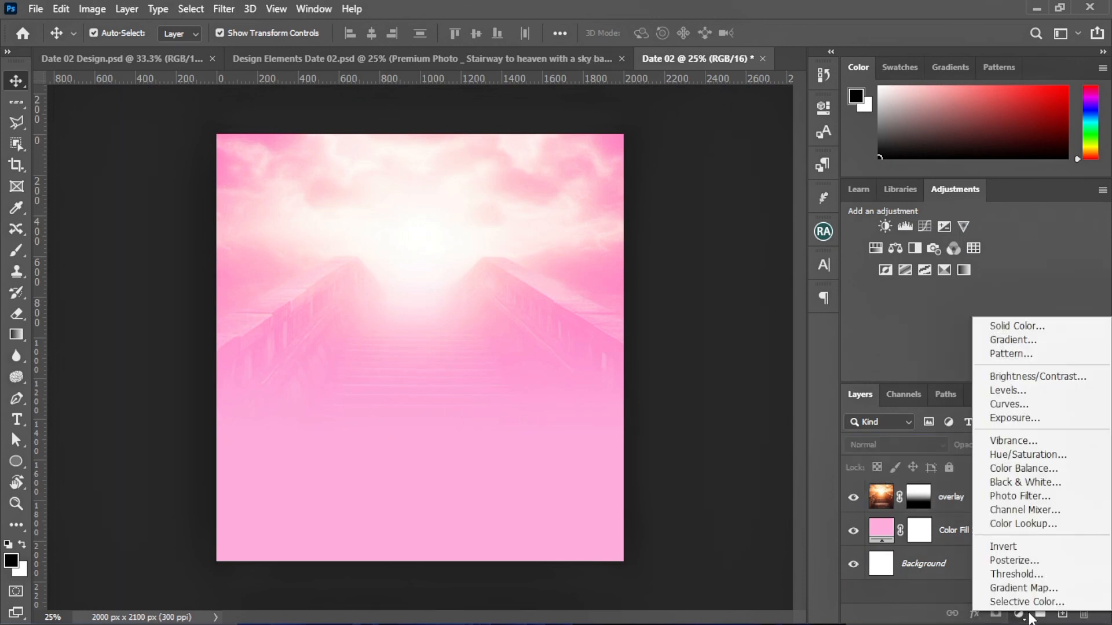
click(1013, 340)
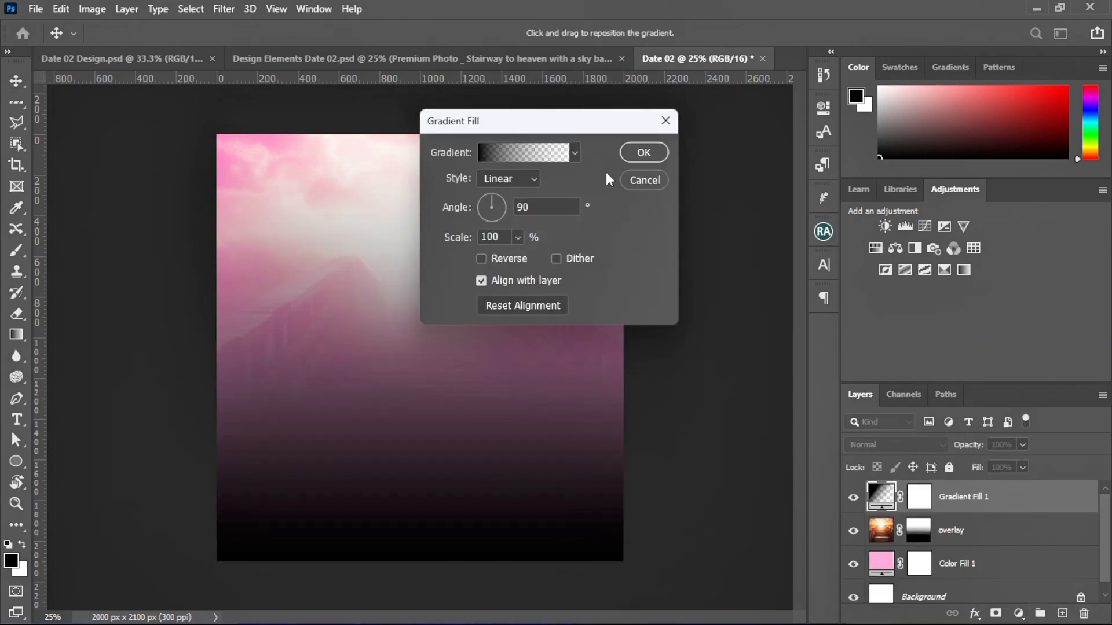
click(557, 154)
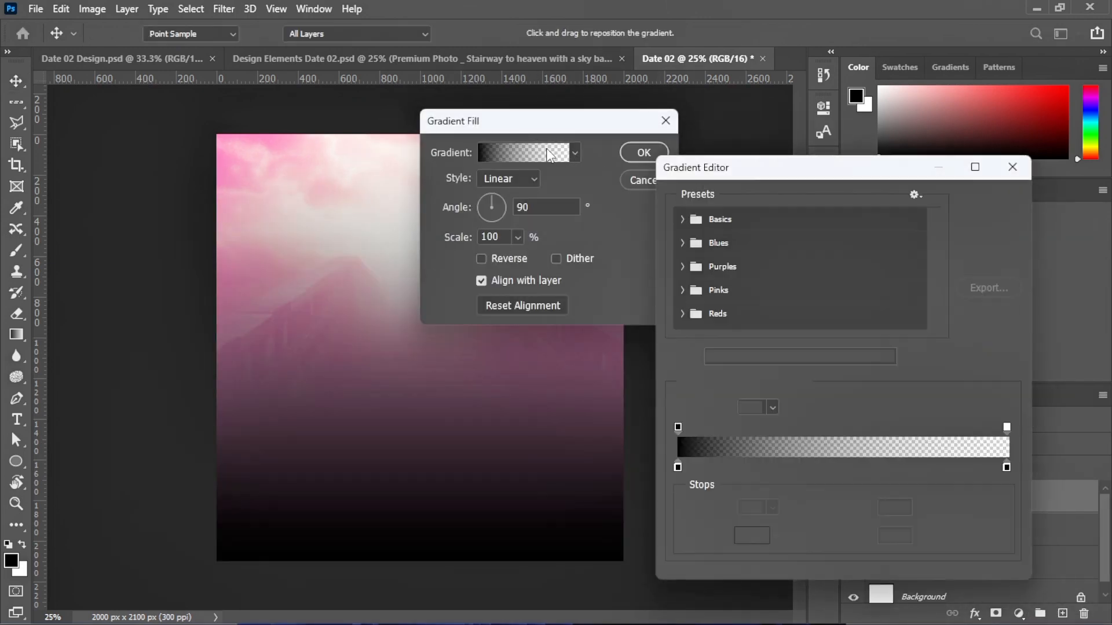
double_click(679, 467)
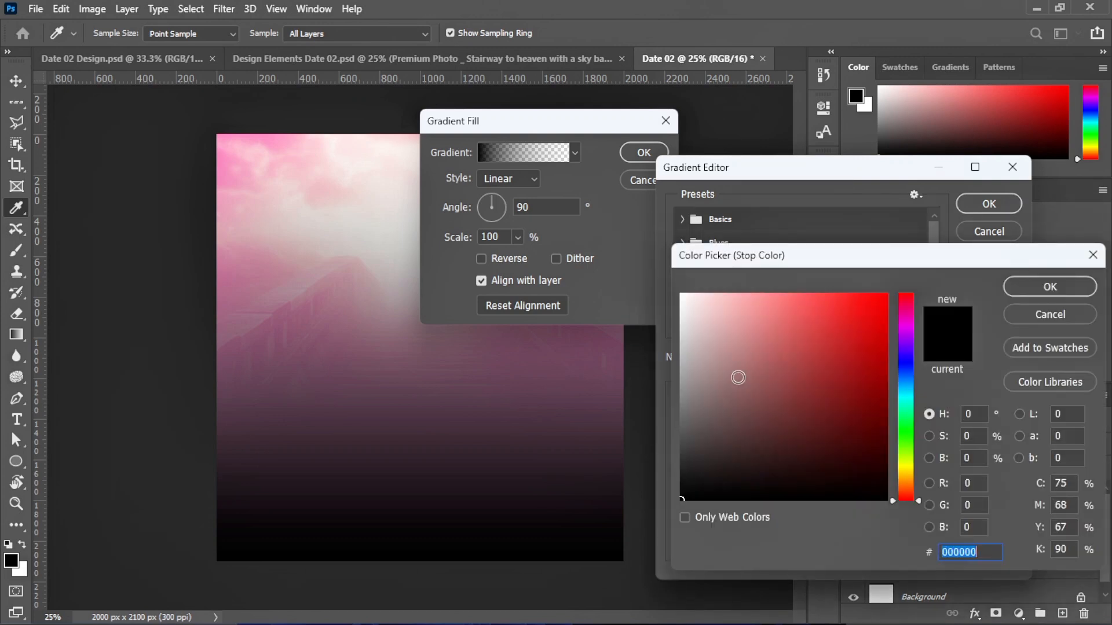
click(741, 369)
text(ffffff)
click(1025, 284)
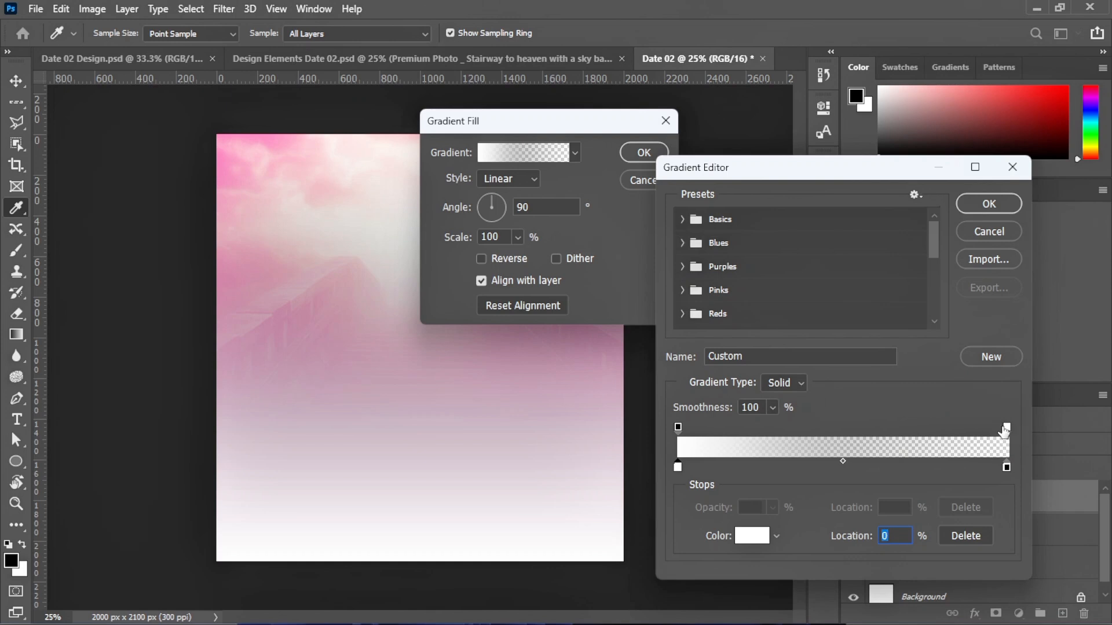
Make the right end 100% opaque with colour ffd6f1 and accept the gradient
click(1006, 428)
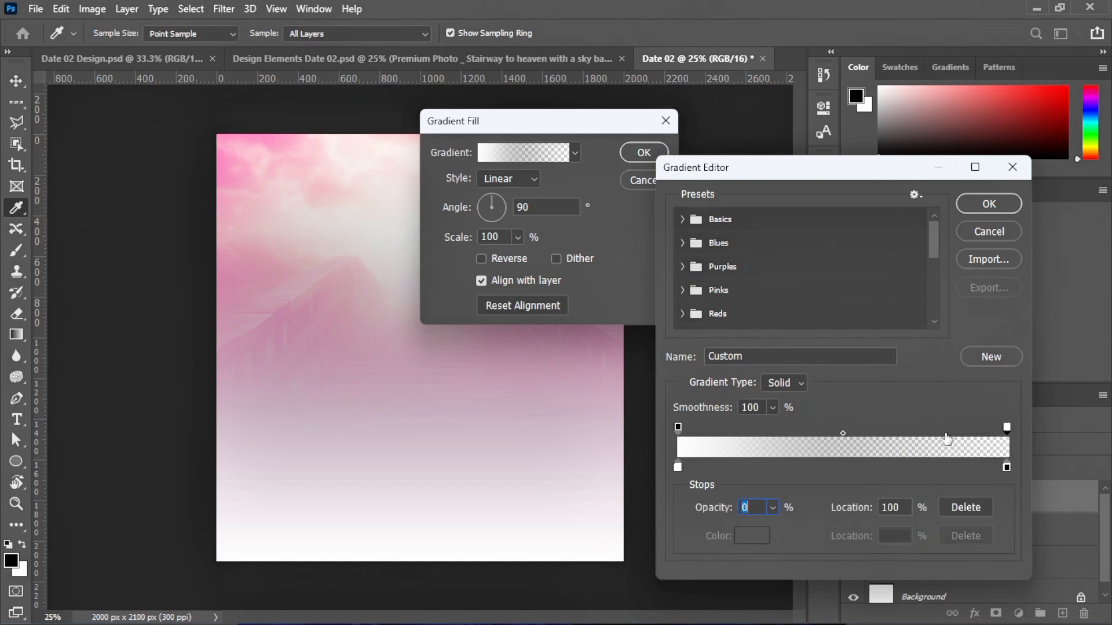
click(773, 508)
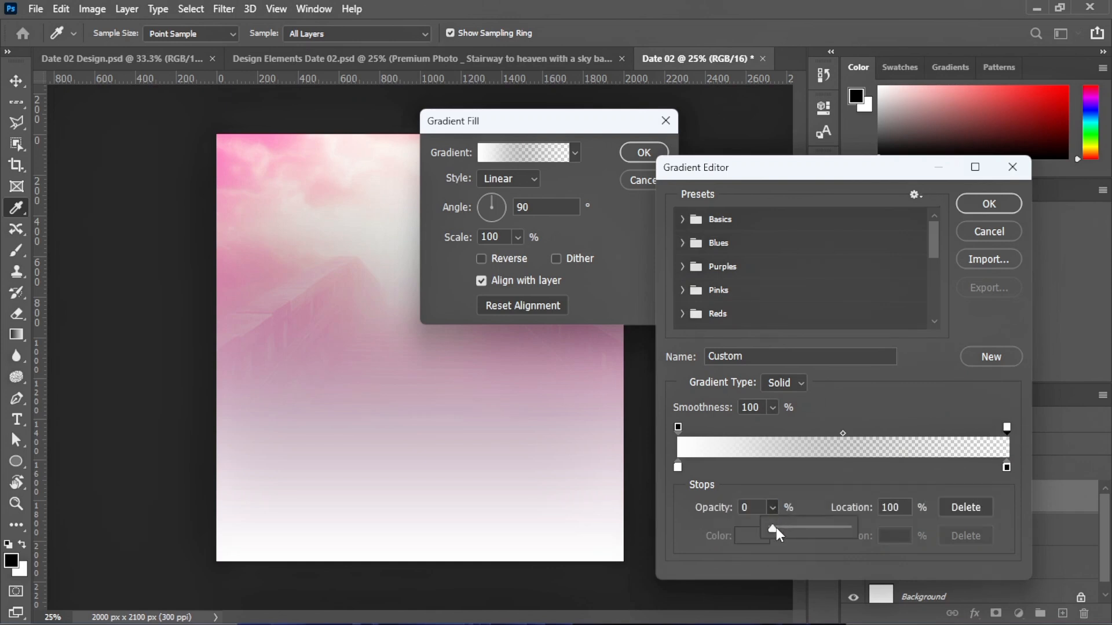
drag(774, 528, 879, 534)
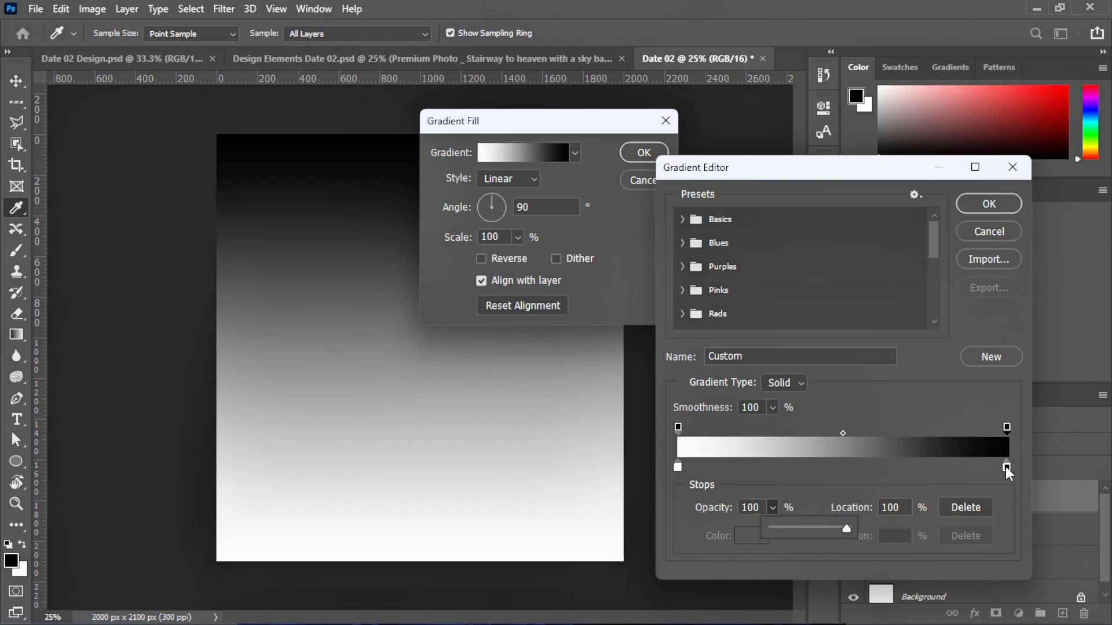
double_click(1005, 467)
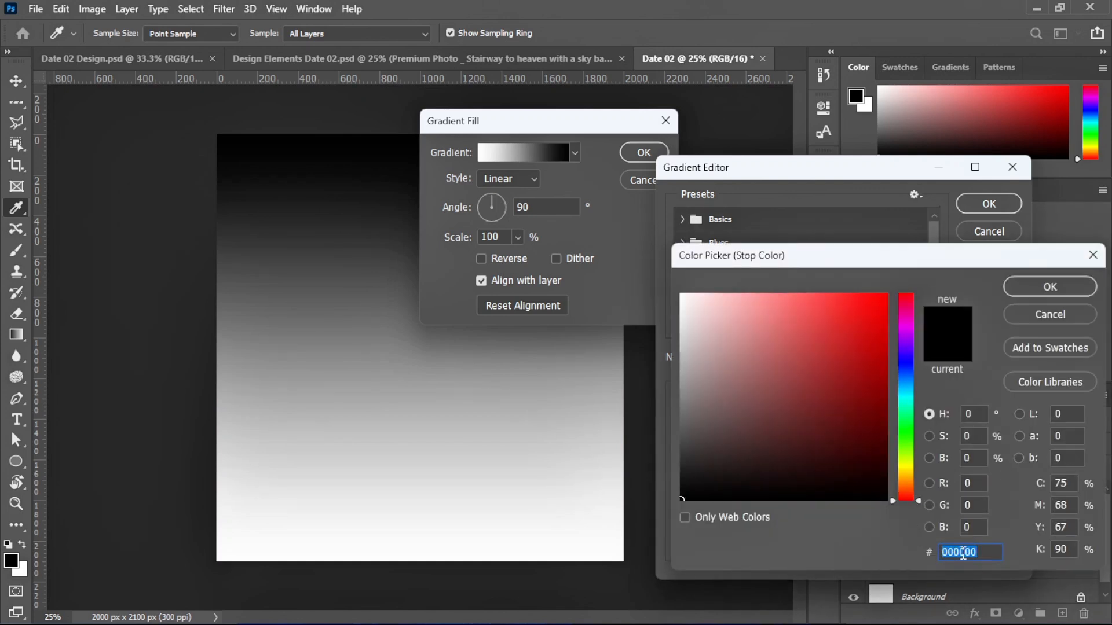
text(ffd6)
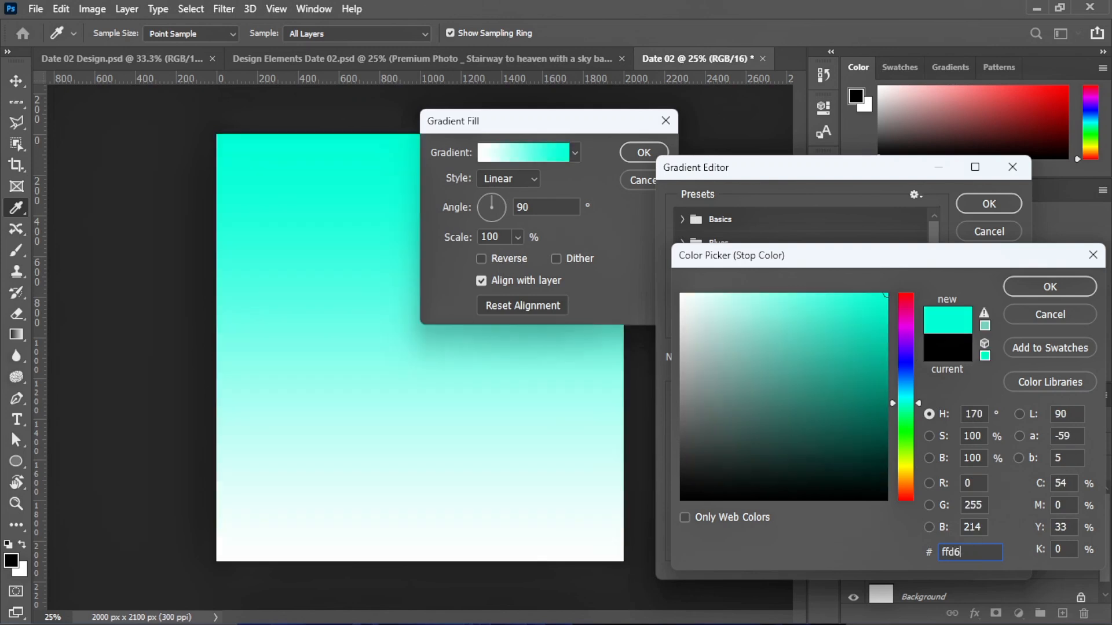
text(f1)
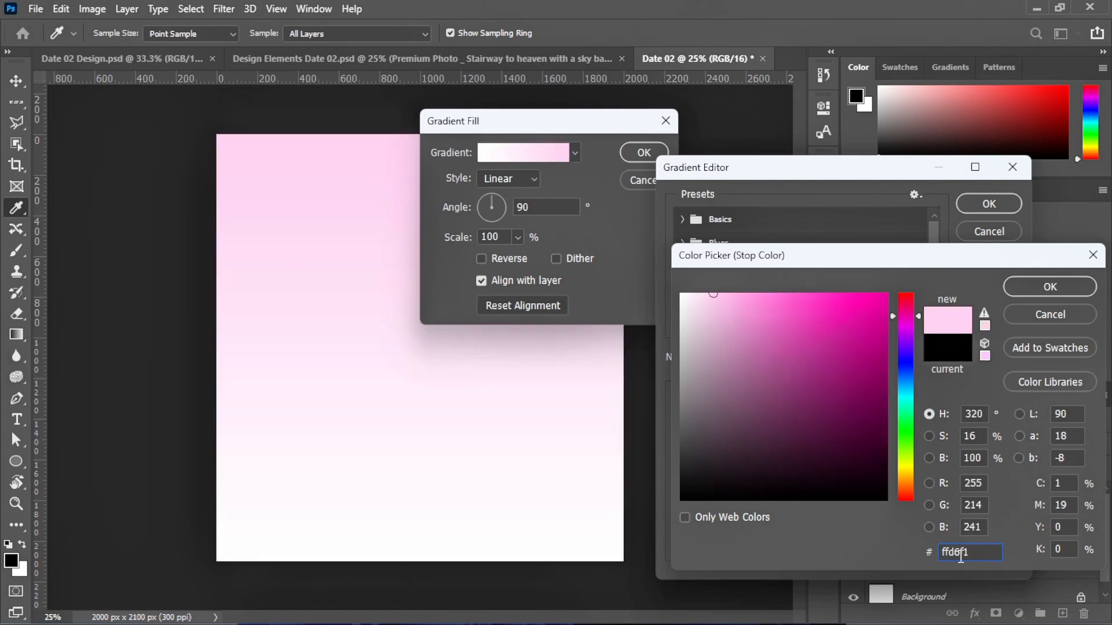
click(1043, 284)
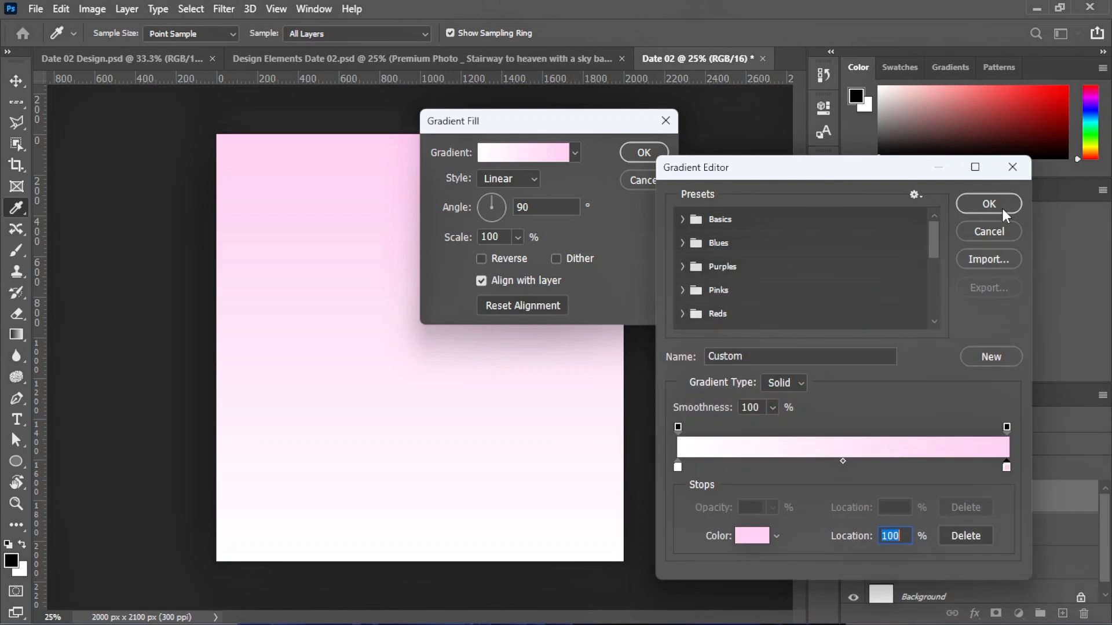
click(1002, 208)
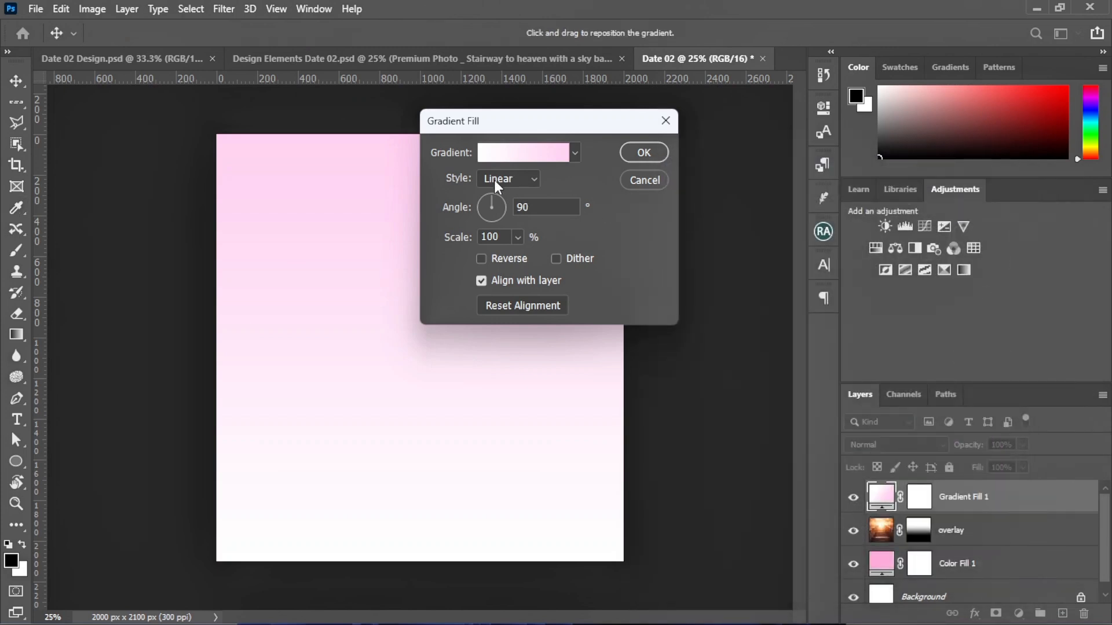
Change the gradient style to Radial and apply the fill layer
click(502, 180)
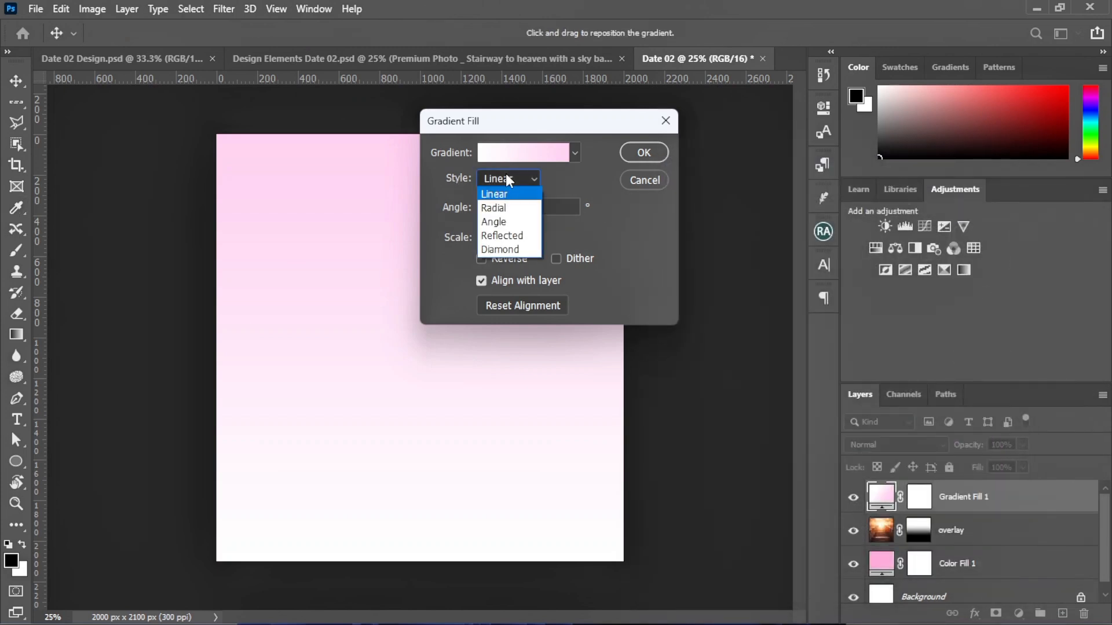
click(501, 207)
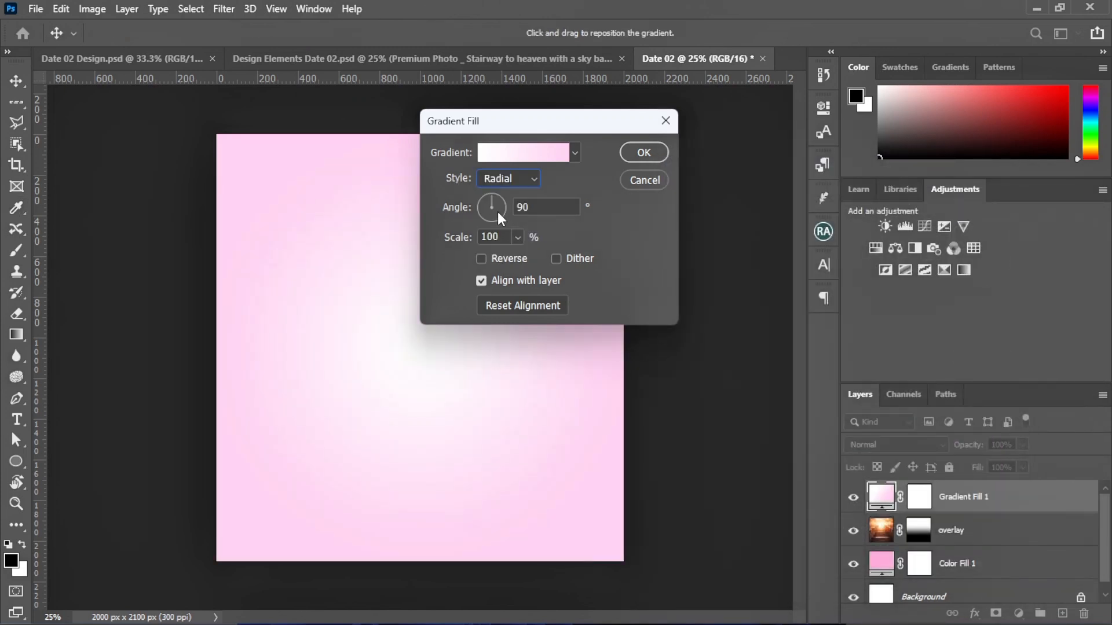
click(633, 153)
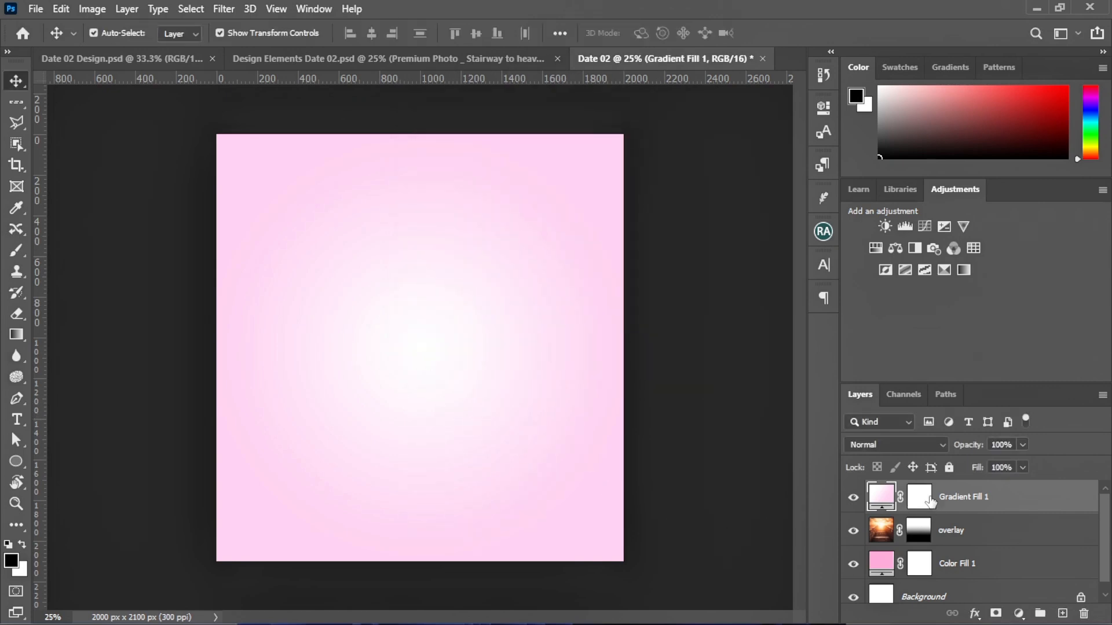
Set Gradient Fill 1 to Divide blend mode at 53% opacity
click(894, 447)
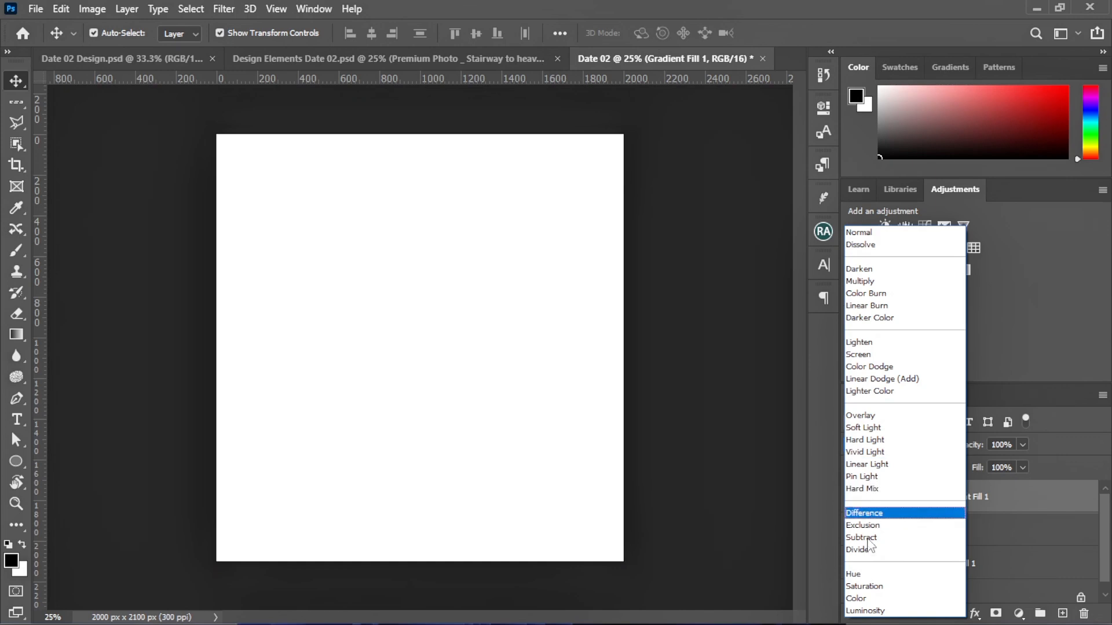
click(868, 550)
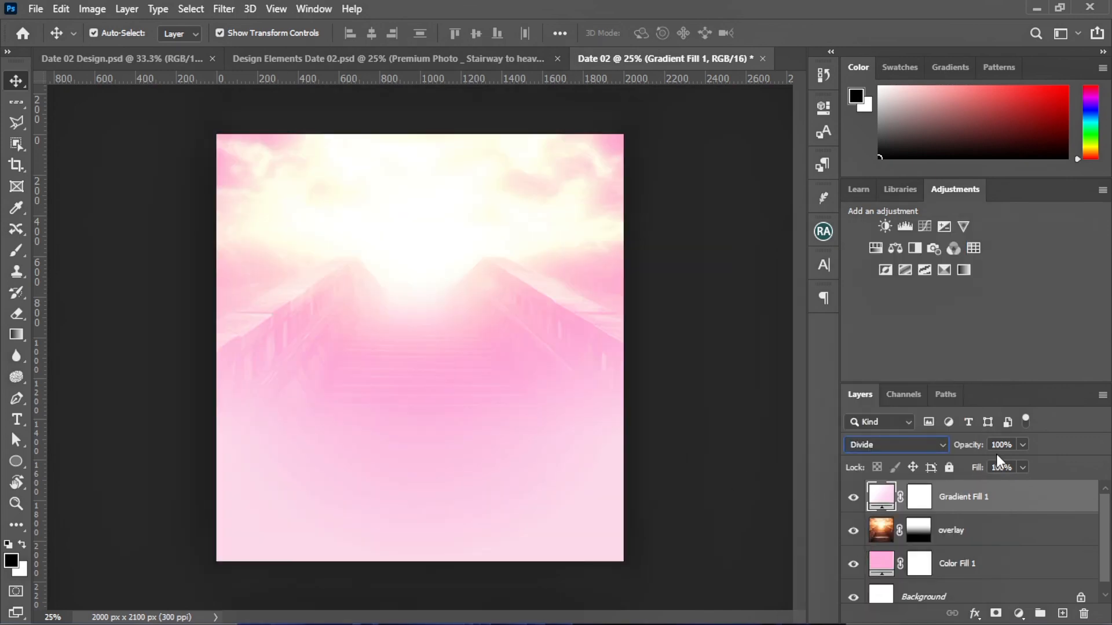
click(1022, 445)
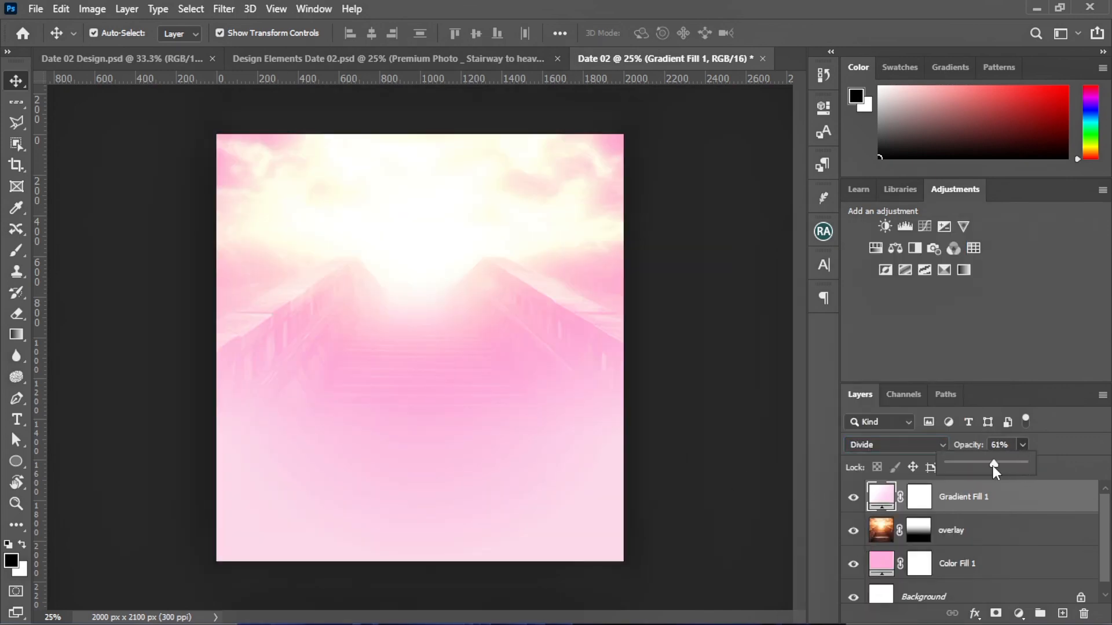
drag(992, 467, 991, 466)
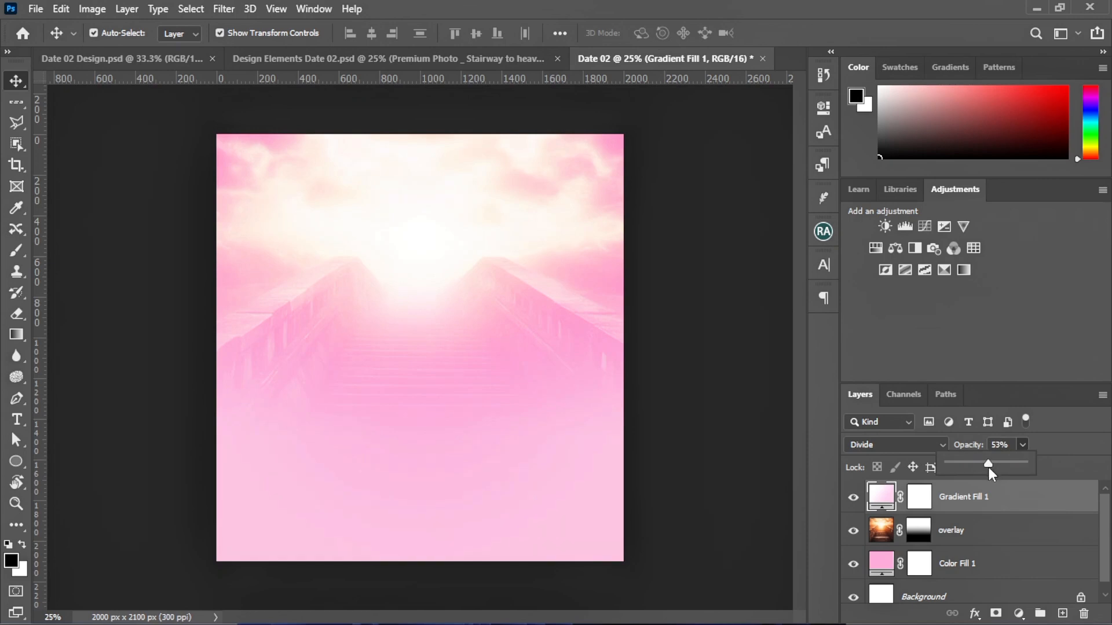
click(987, 498)
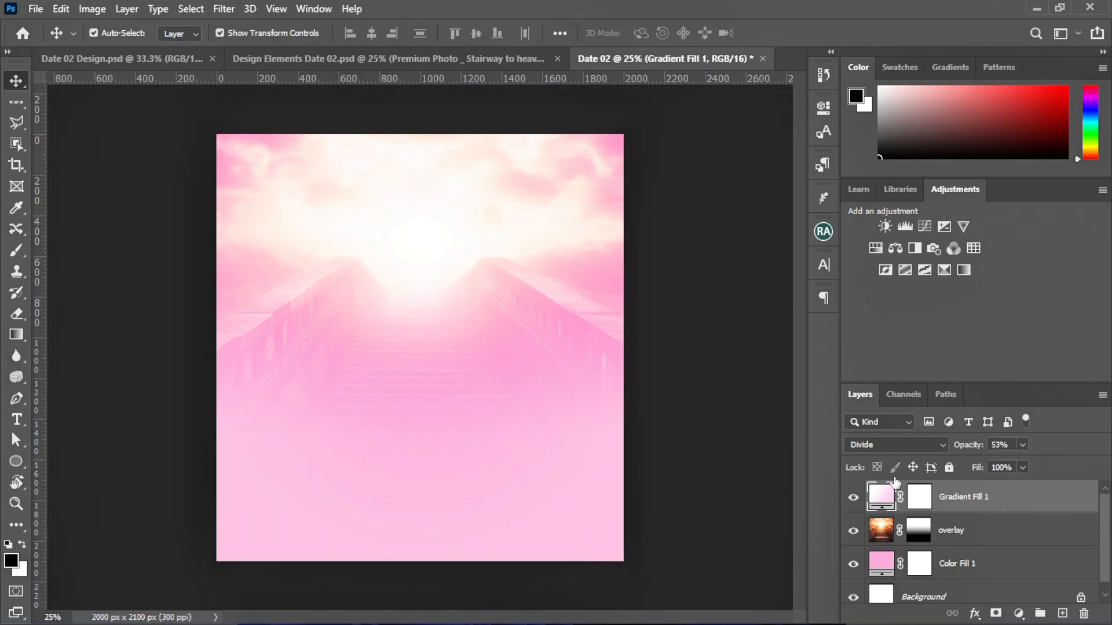
Toggle Gradient Fill 1's visibility on and off to compare the result
click(853, 497)
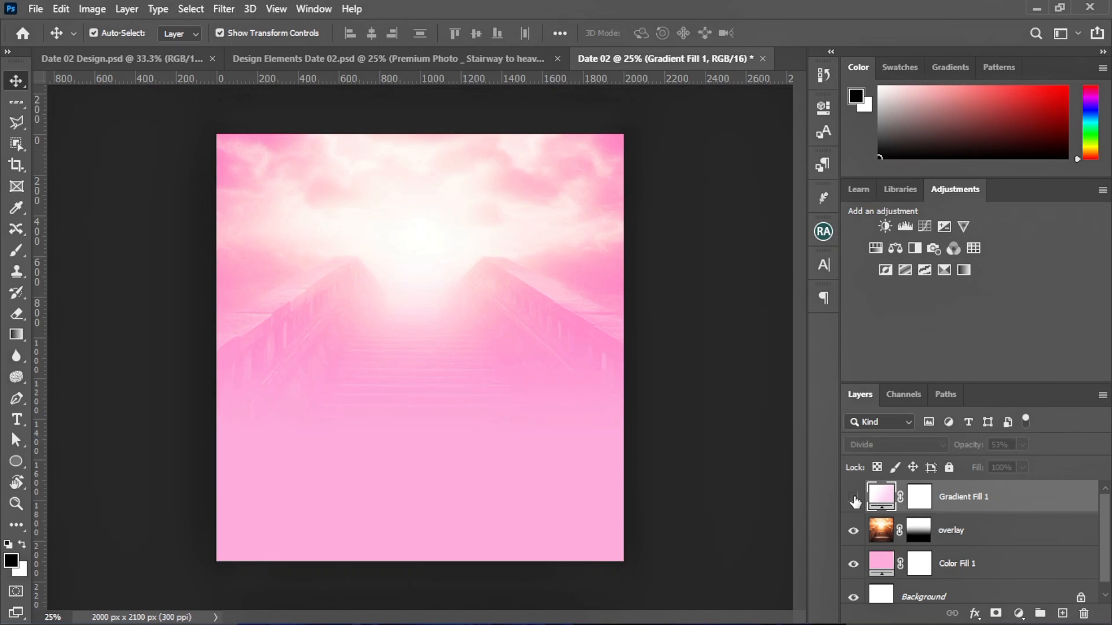
click(854, 498)
click(854, 498)
click(854, 498)
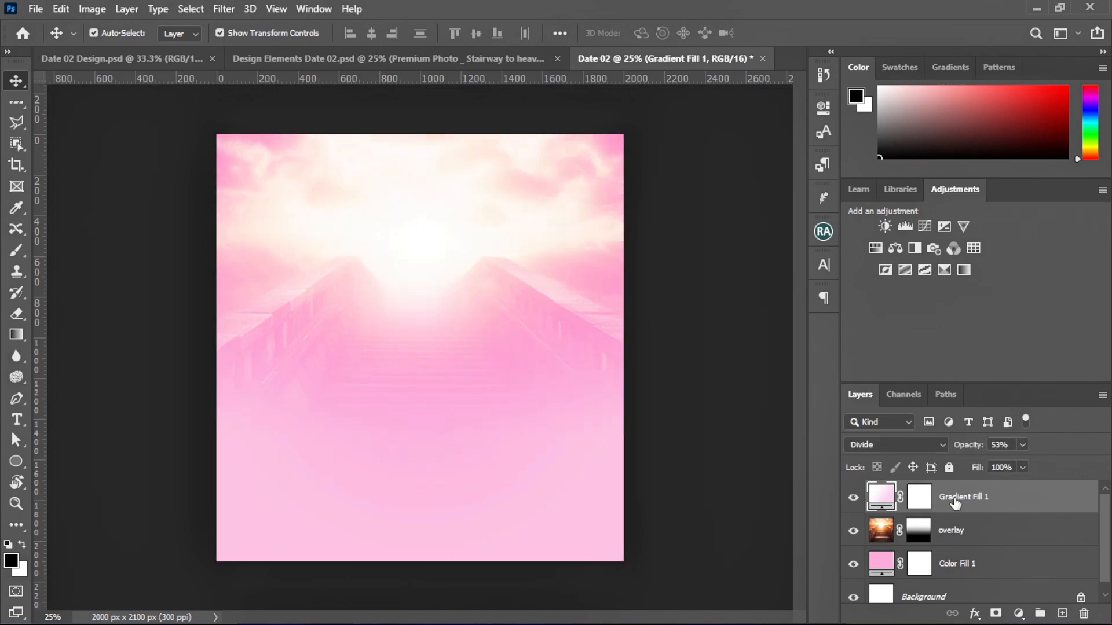
Rename Gradient Fill 1 to 'overlay' and delete the unlocked Background layer
double_click(955, 498)
text(overlay)
key(Return)
scroll(904, 556, down, 1)
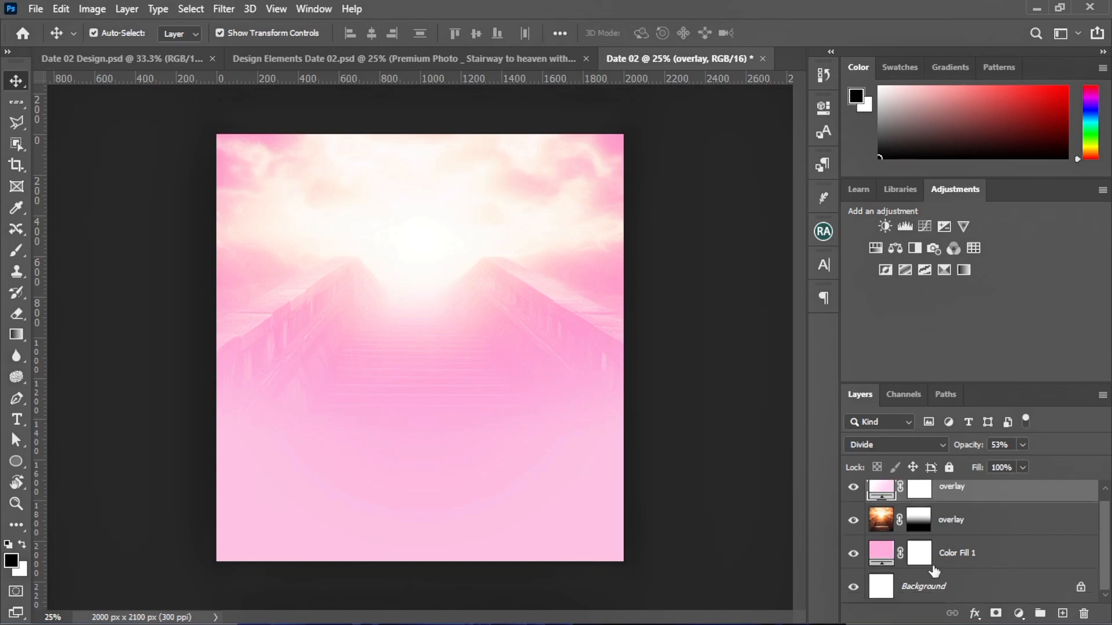
click(1080, 588)
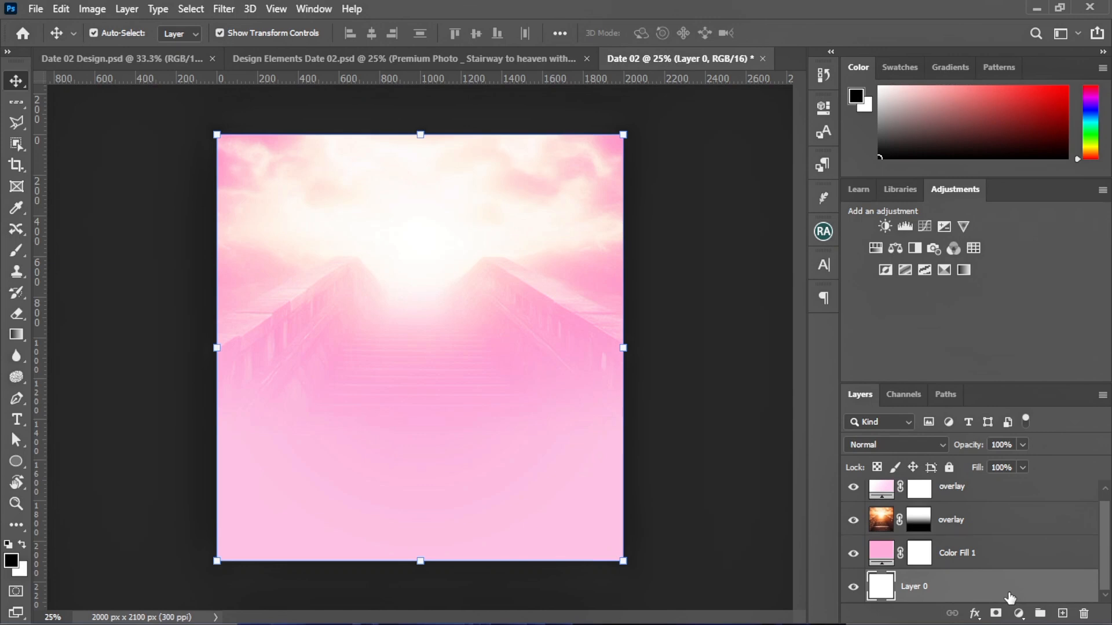
key(Delete)
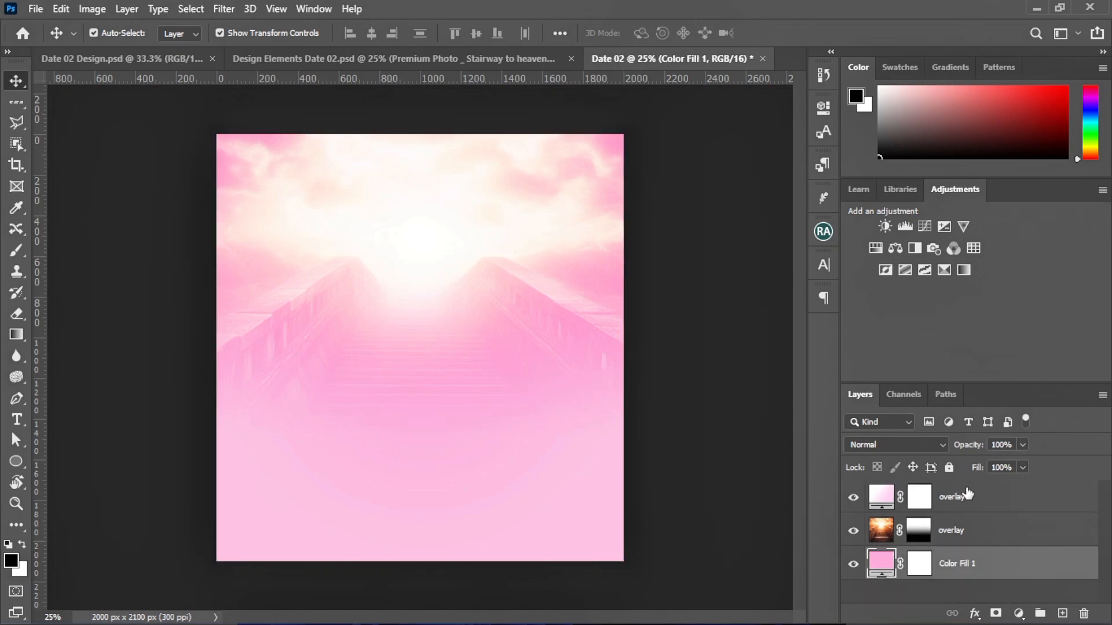
Group the overlay and Color Fill 1 layers as 'bg' and lock the group
shift+click(970, 498)
key(ctrl+g)
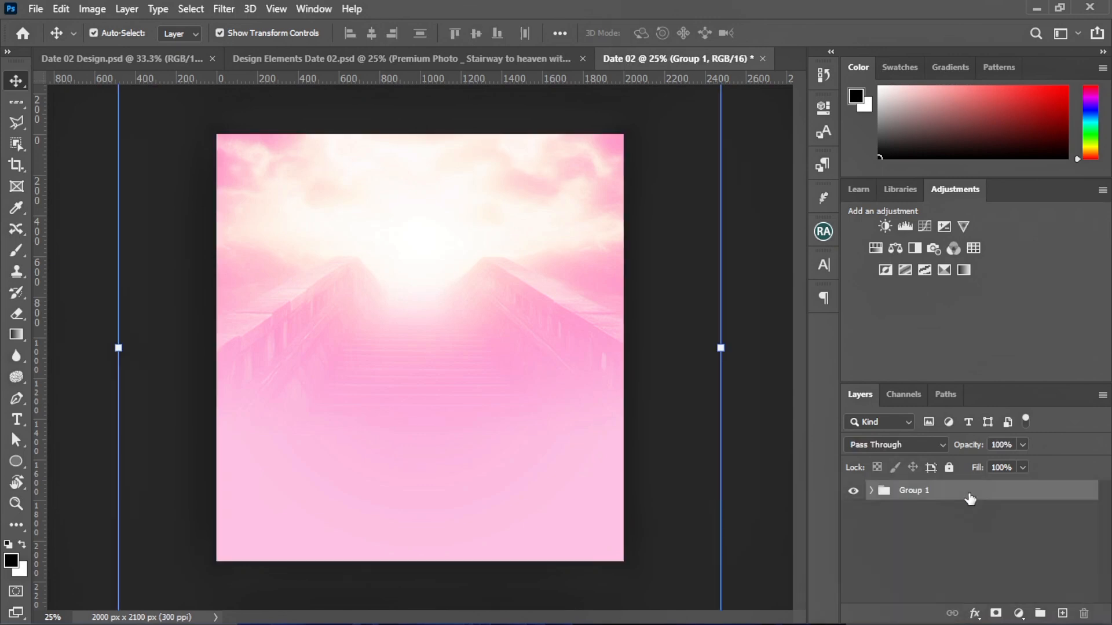
double_click(912, 491)
text(bg)
key(Return)
key(ctrl+slash)
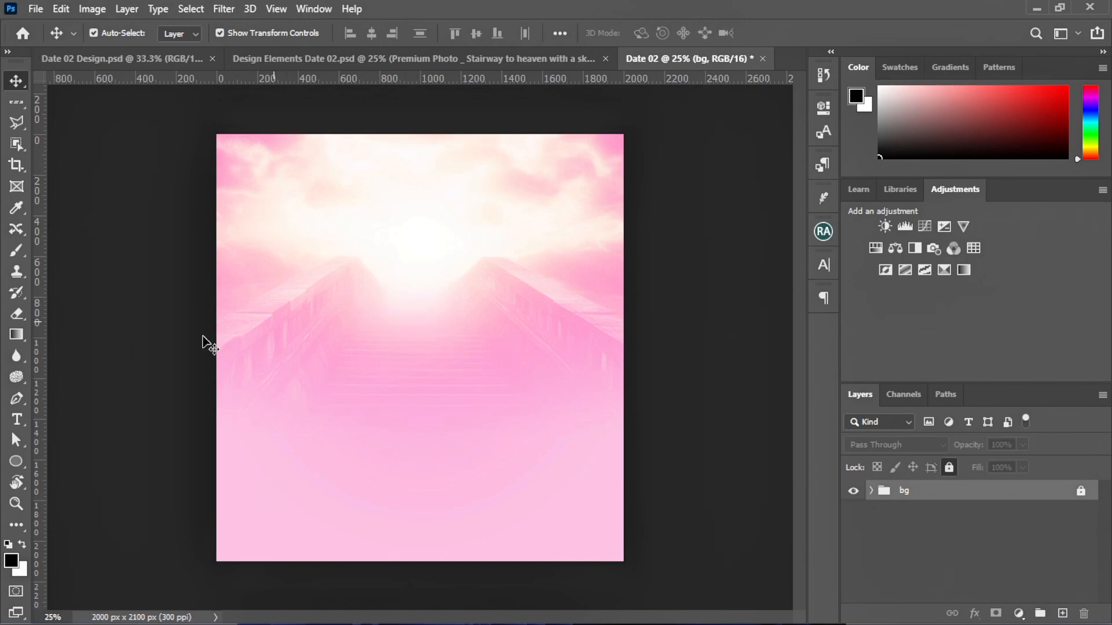
Set up the Horizontal Type tool with the Borg font at 100 pt
drag(22, 418, 97, 420)
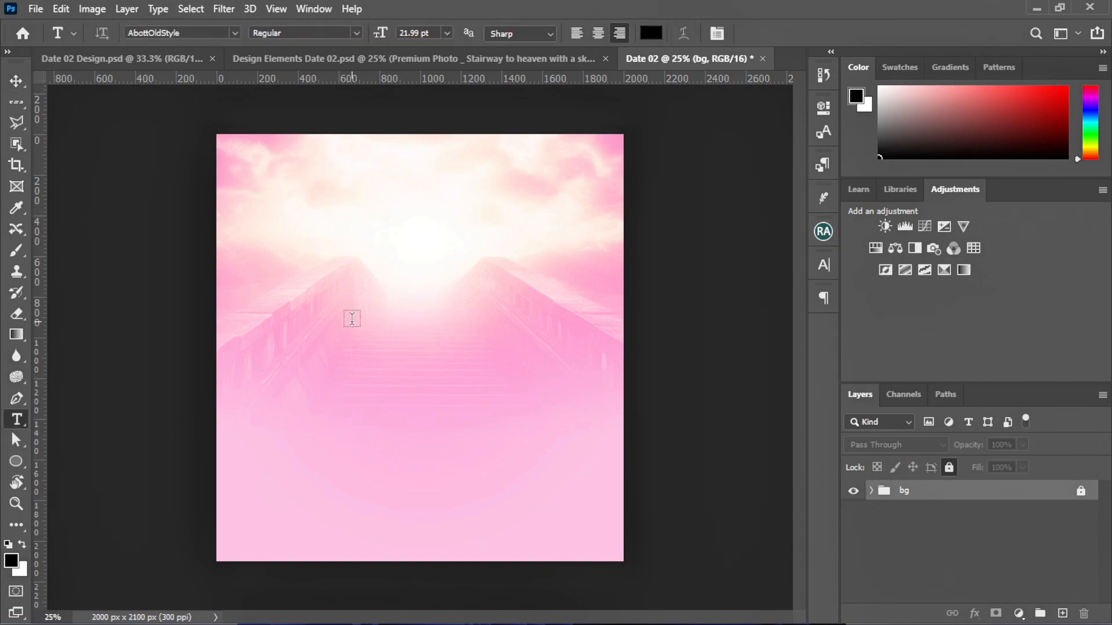
click(235, 34)
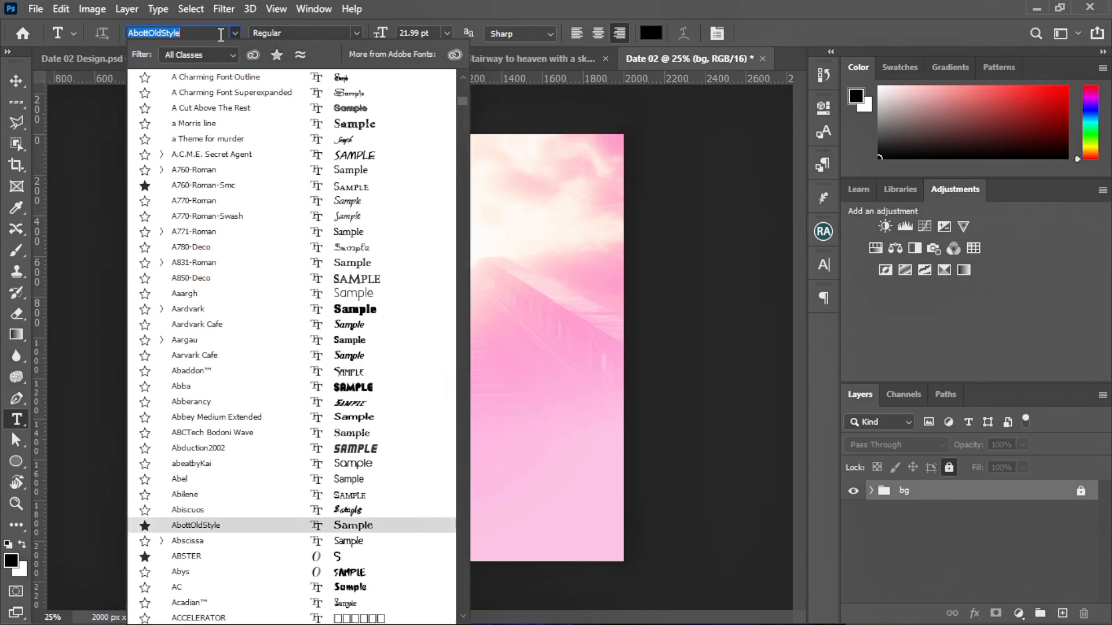
text(borg)
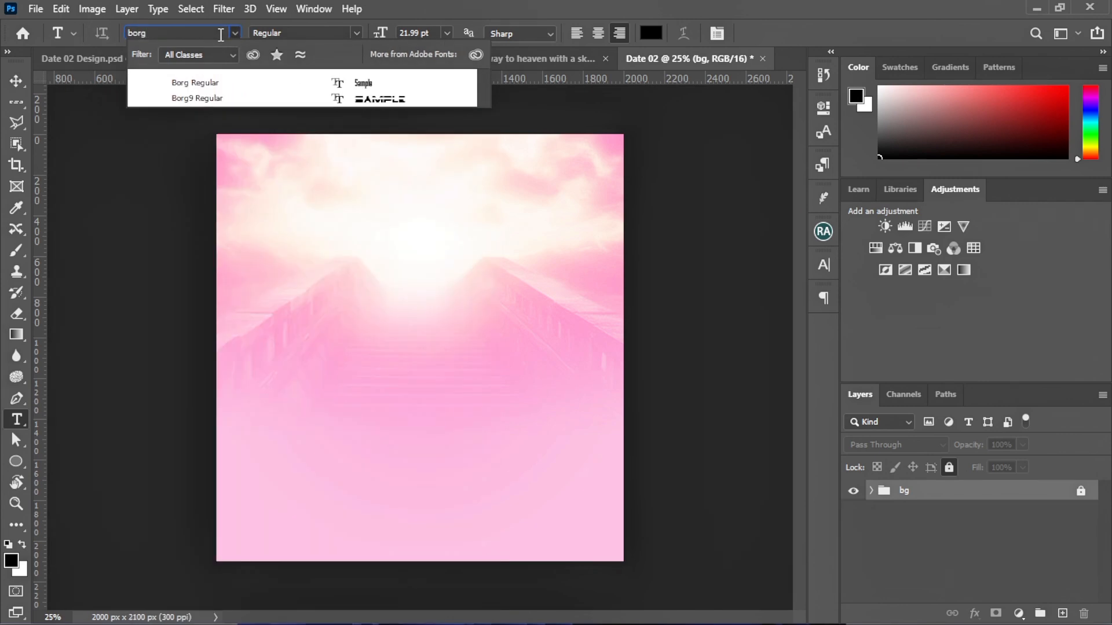
key(Return)
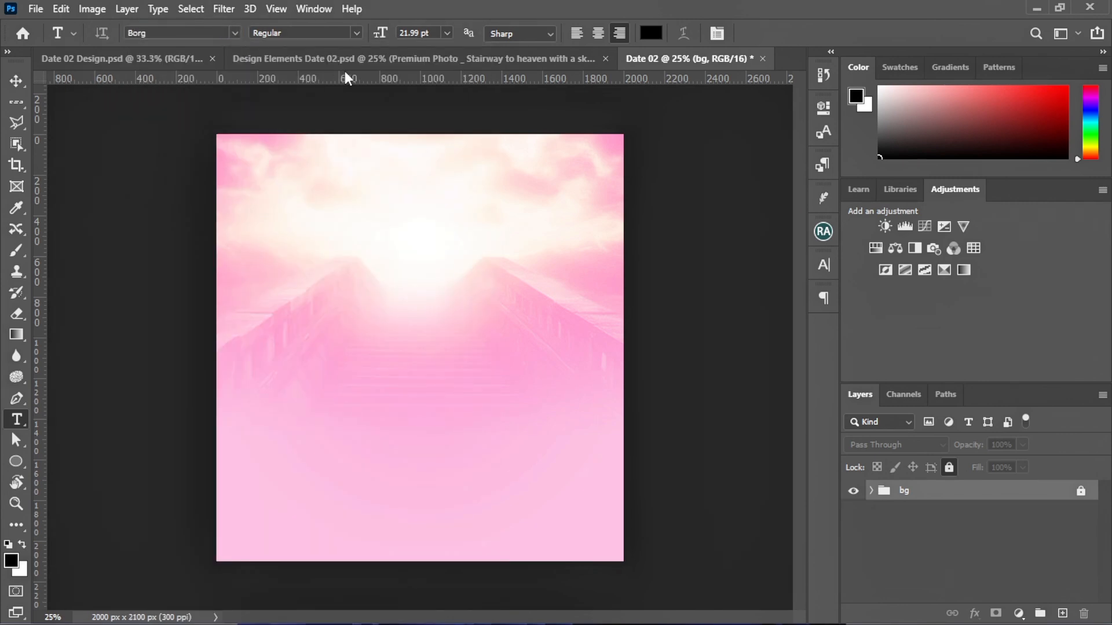
click(423, 36)
text(100)
key(Return)
Type 'DATE02' on the canvas and move it to the centre near the top
click(302, 323)
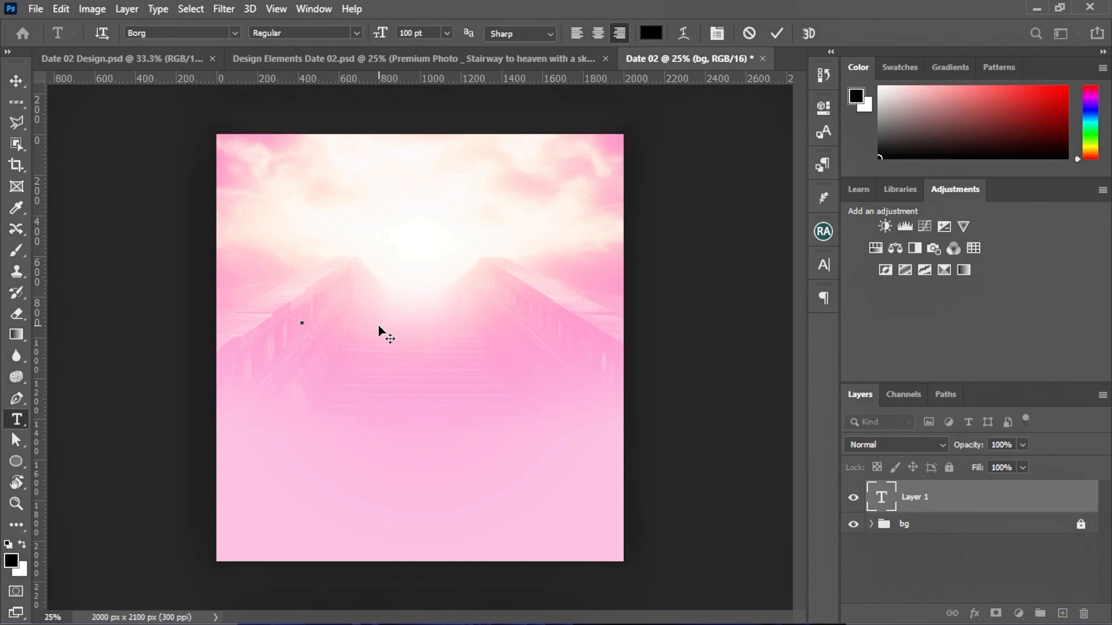
text(DATE)
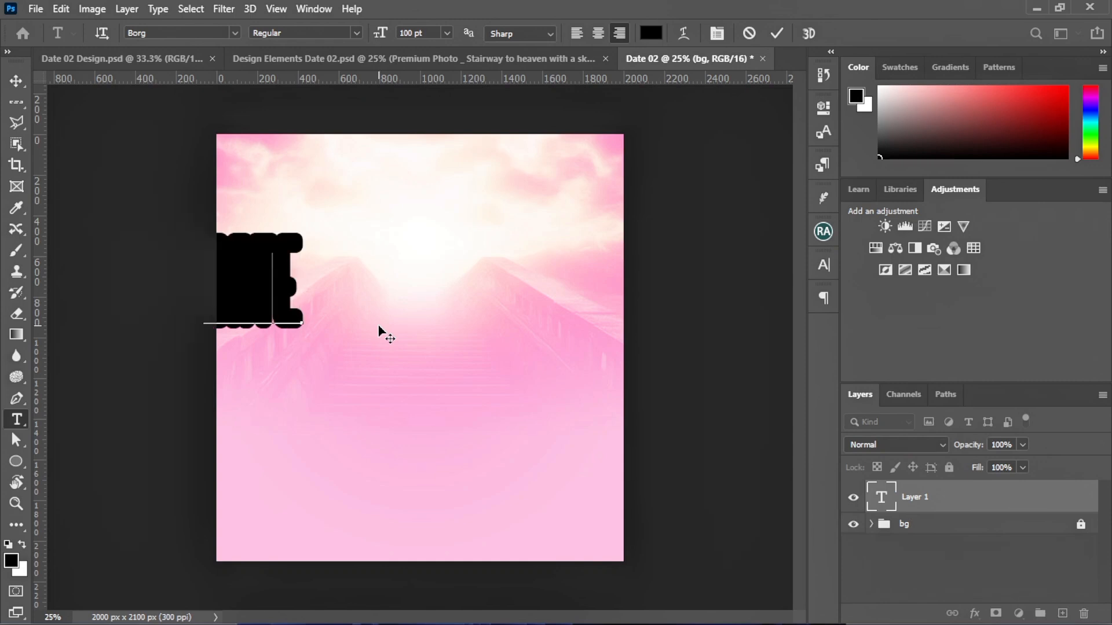
text(02)
click(777, 33)
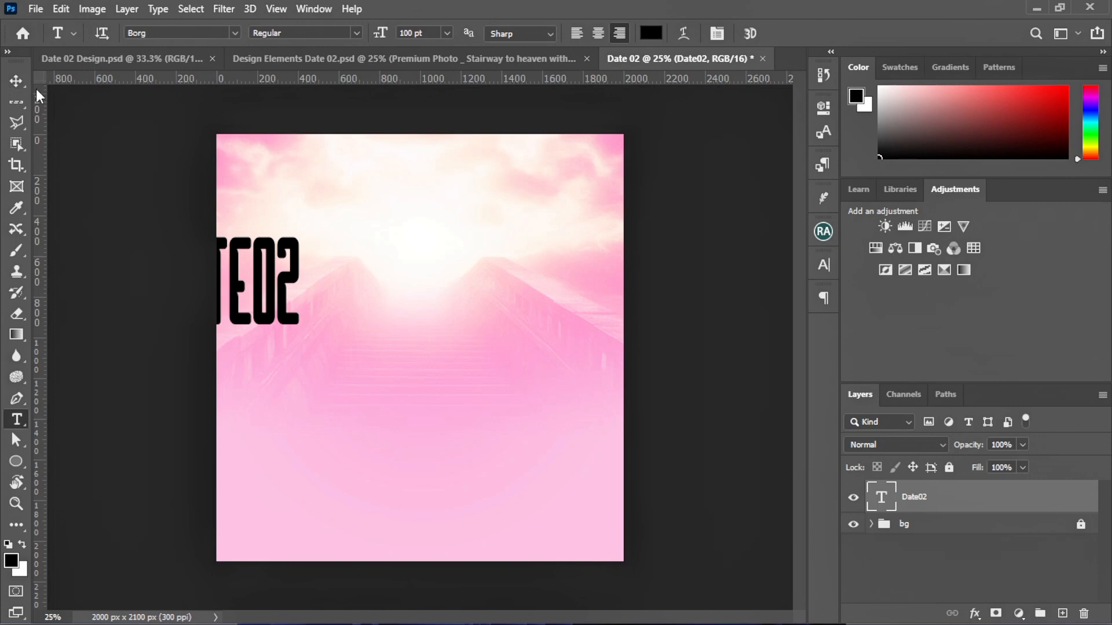
click(13, 83)
drag(235, 292, 415, 283)
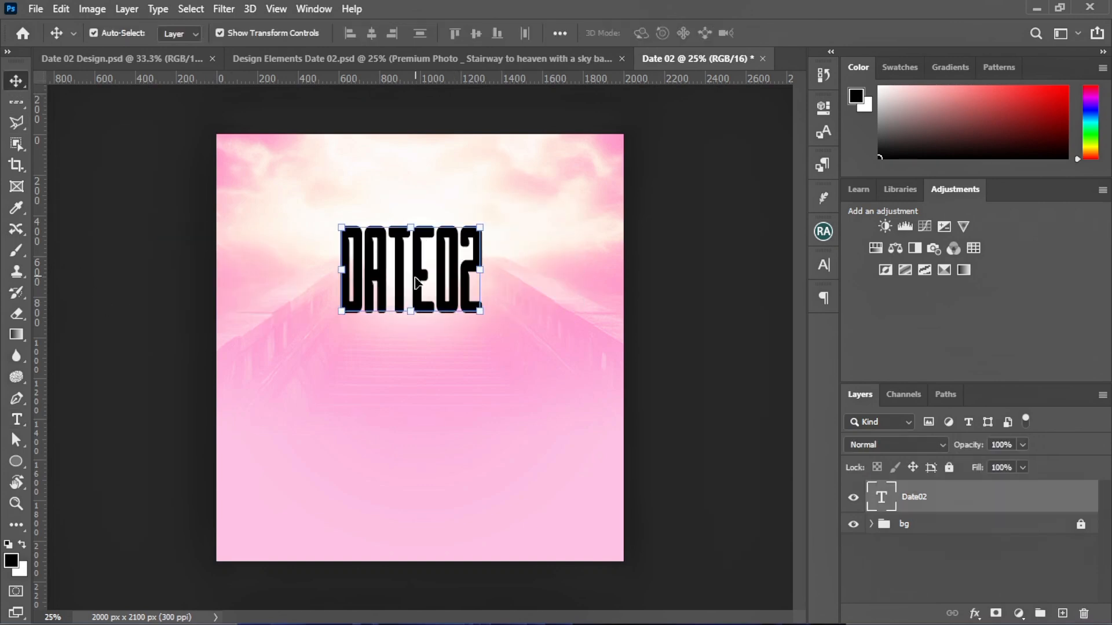
Turn off Faux Bold on the DATE02 title and tighten its tracking to -50
click(823, 267)
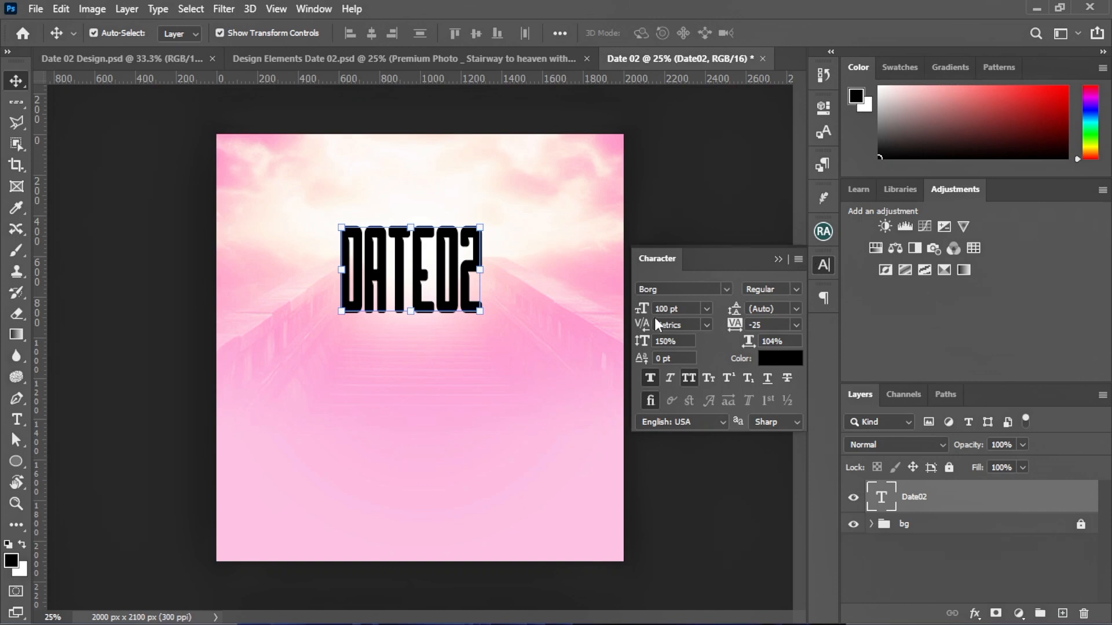
click(649, 379)
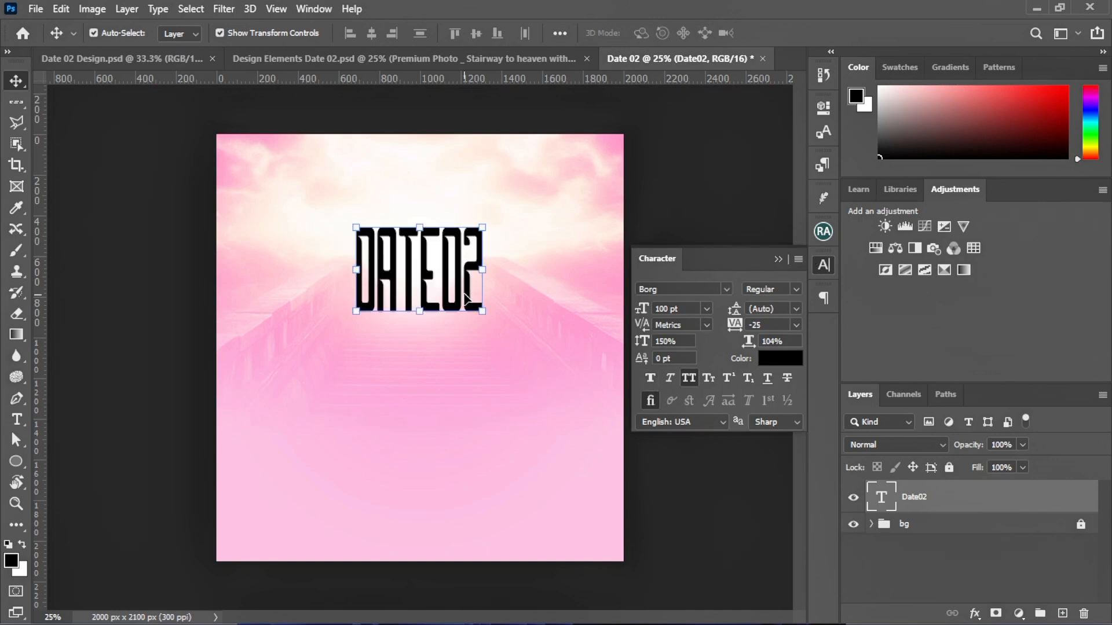
drag(432, 285, 432, 292)
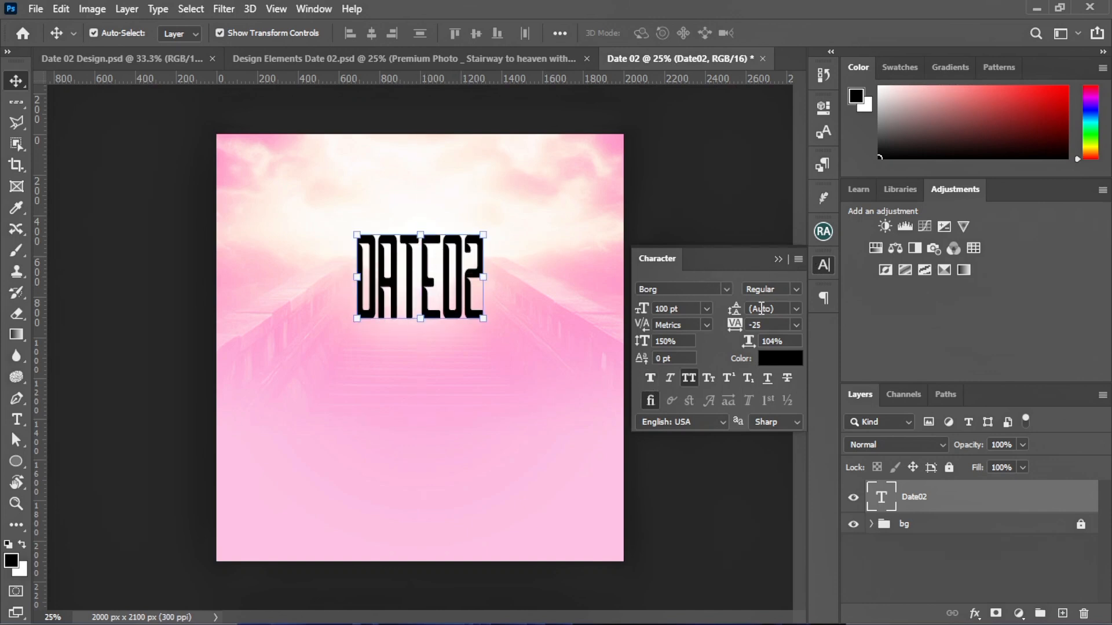
click(795, 325)
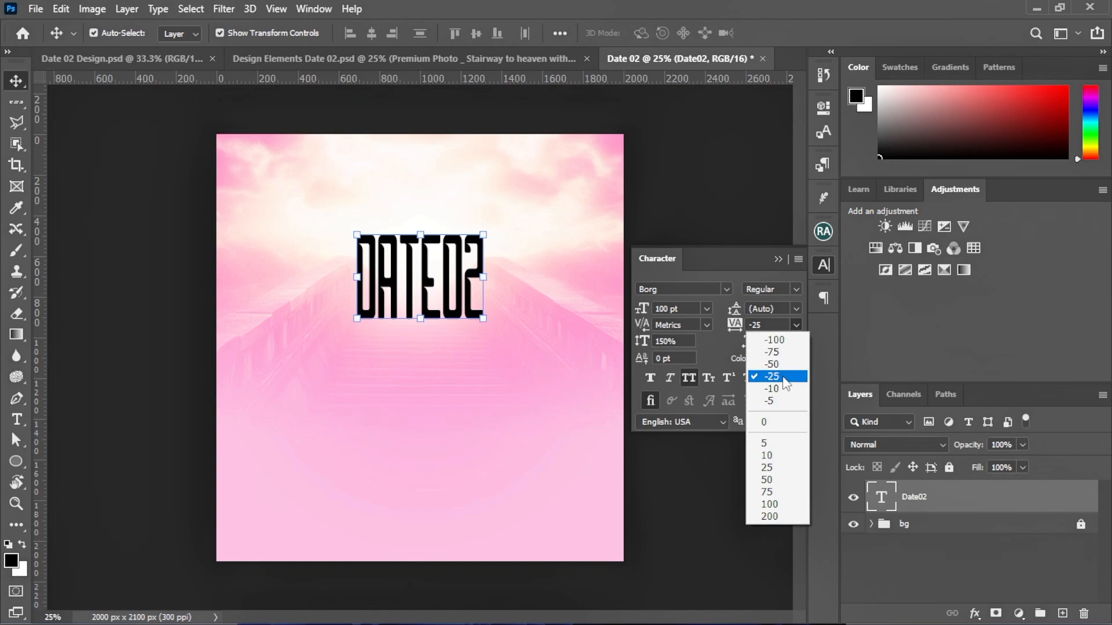
click(765, 370)
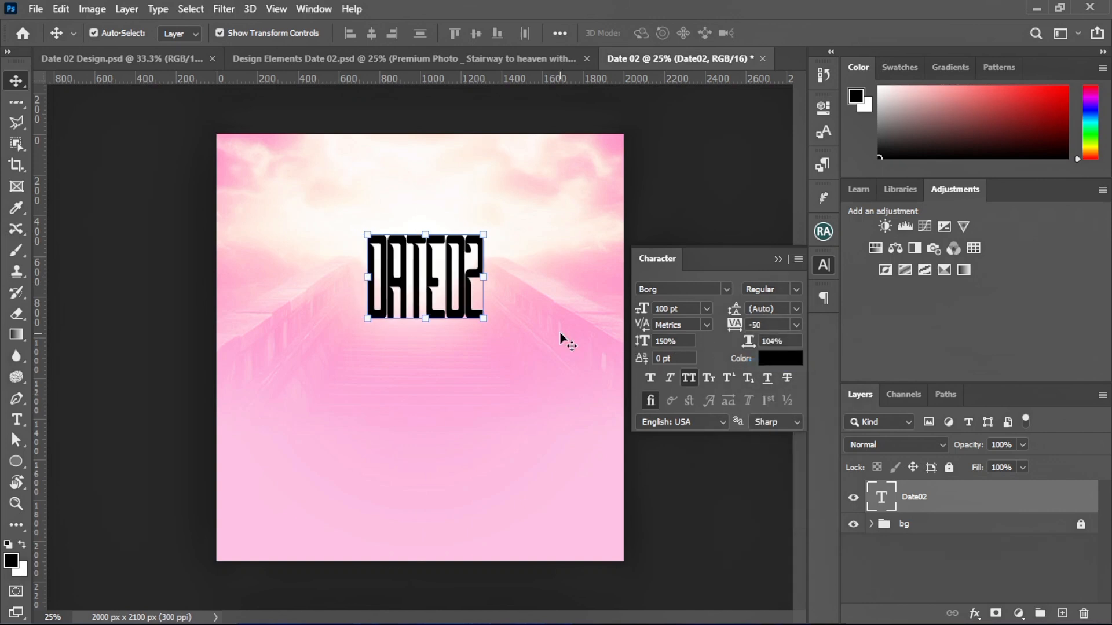
mouse_move(420, 289)
mouse_down()
mouse_move(401, 293)
mouse_move(414, 296)
mouse_up()
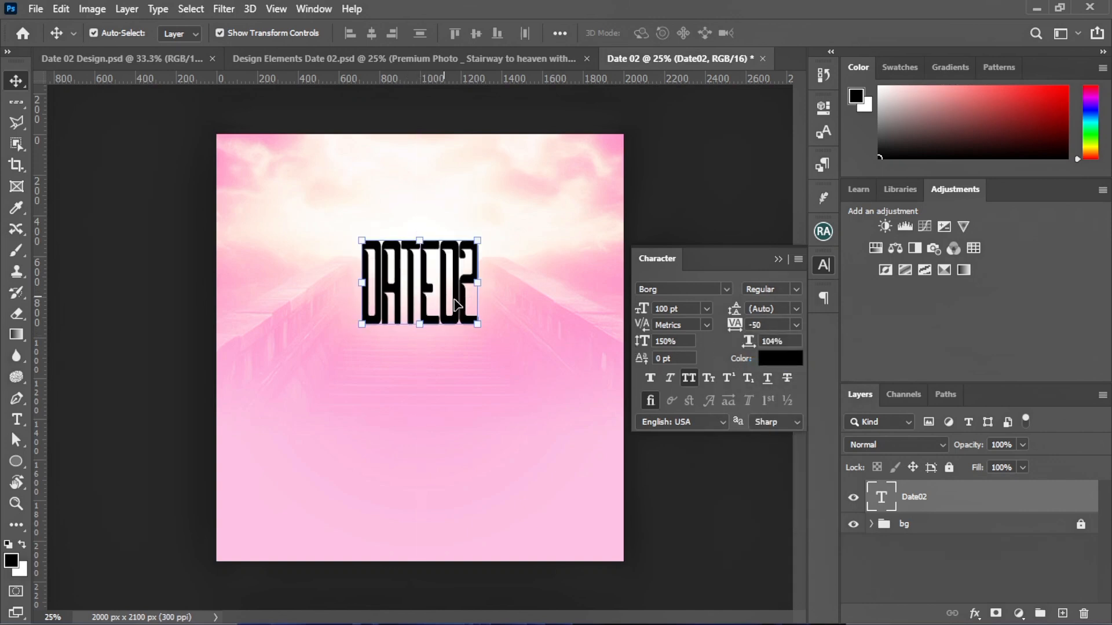
Enlarge the DATE02 title to 130 pt and re-centre it near the top of the flyer
drag(619, 304, 601, 304)
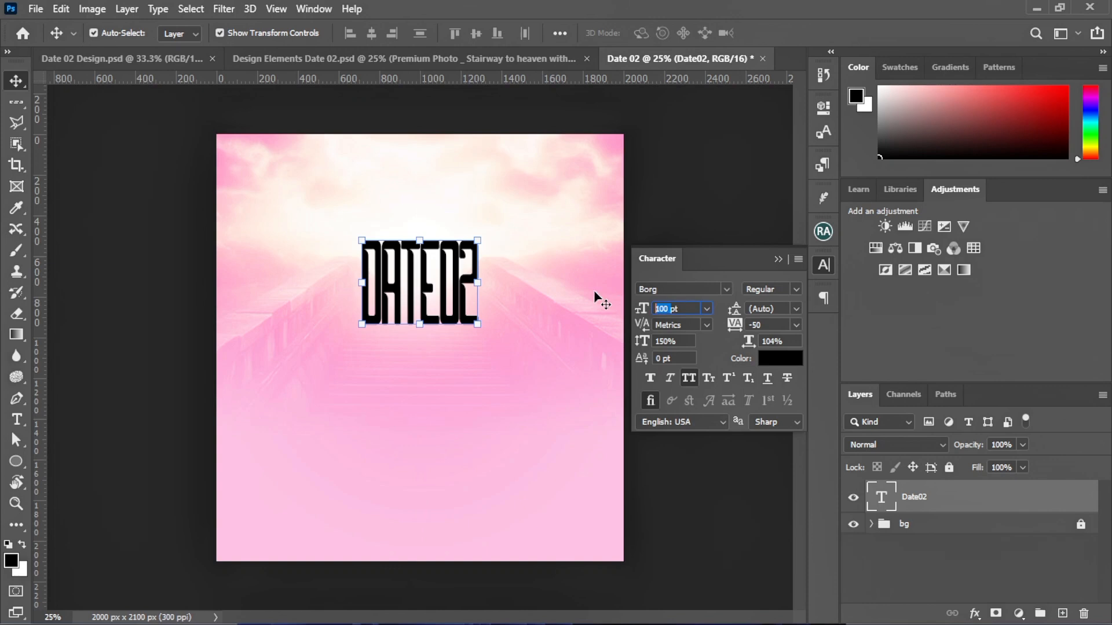
text(139)
key(Return)
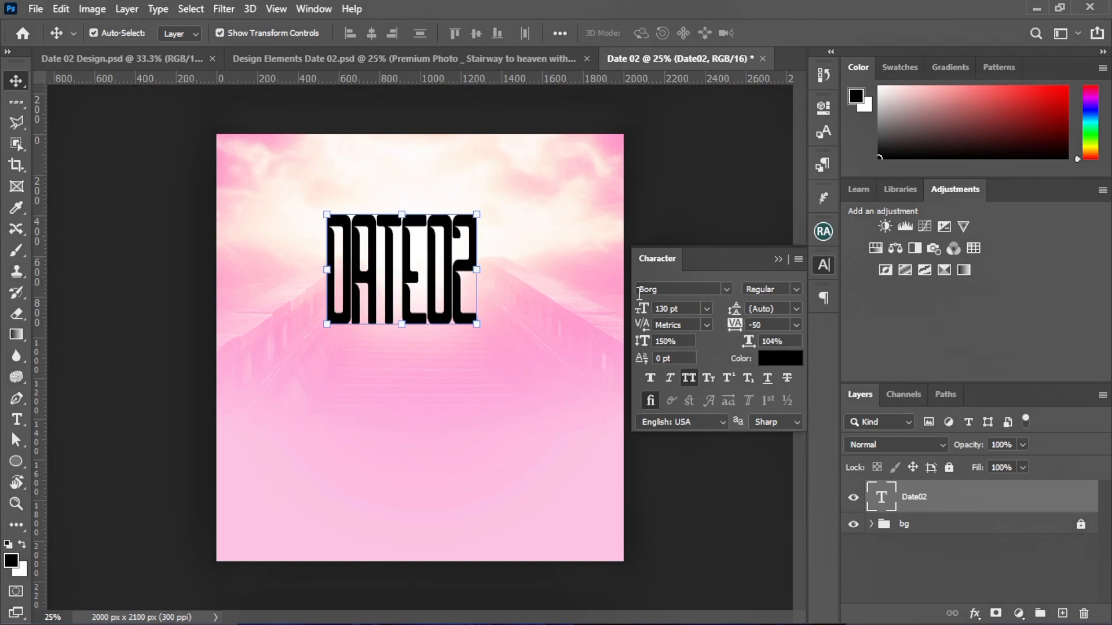
click(779, 260)
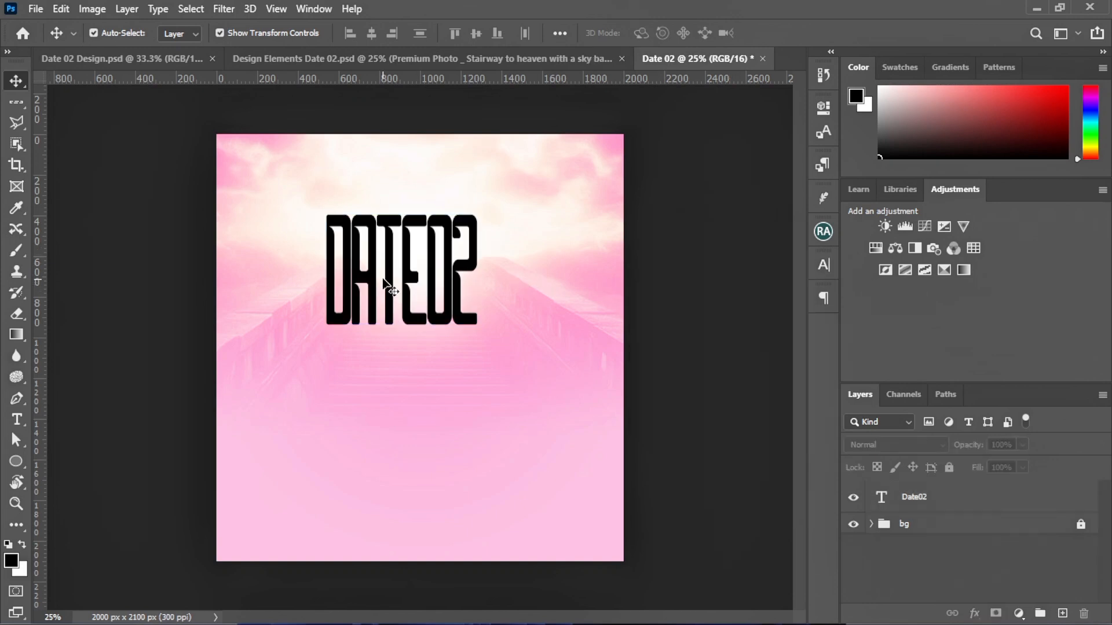
drag(384, 287, 411, 293)
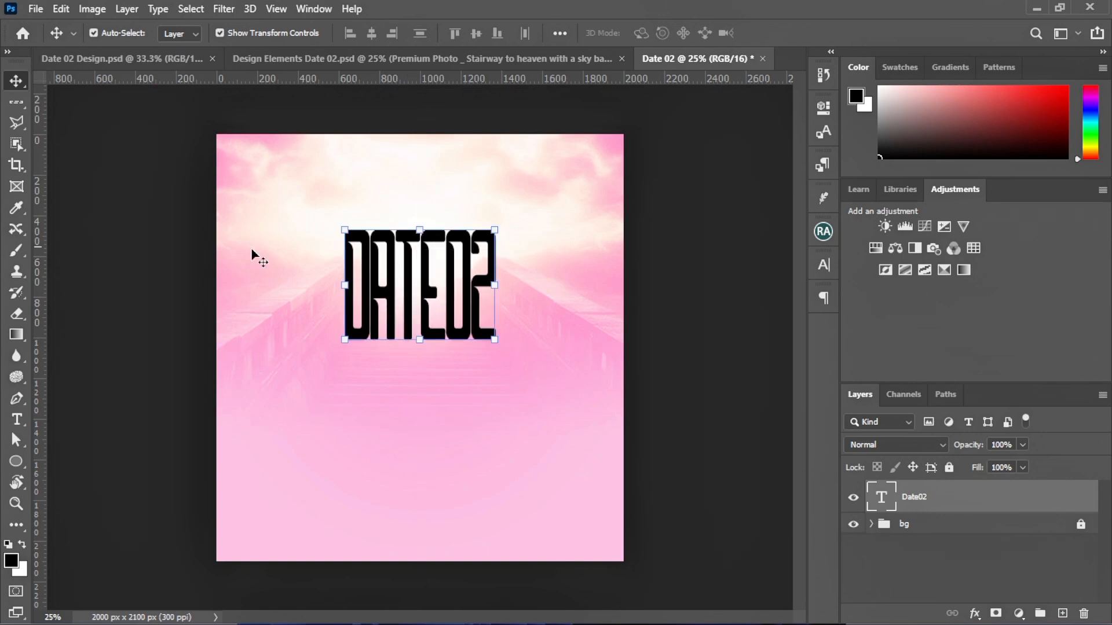
click(169, 274)
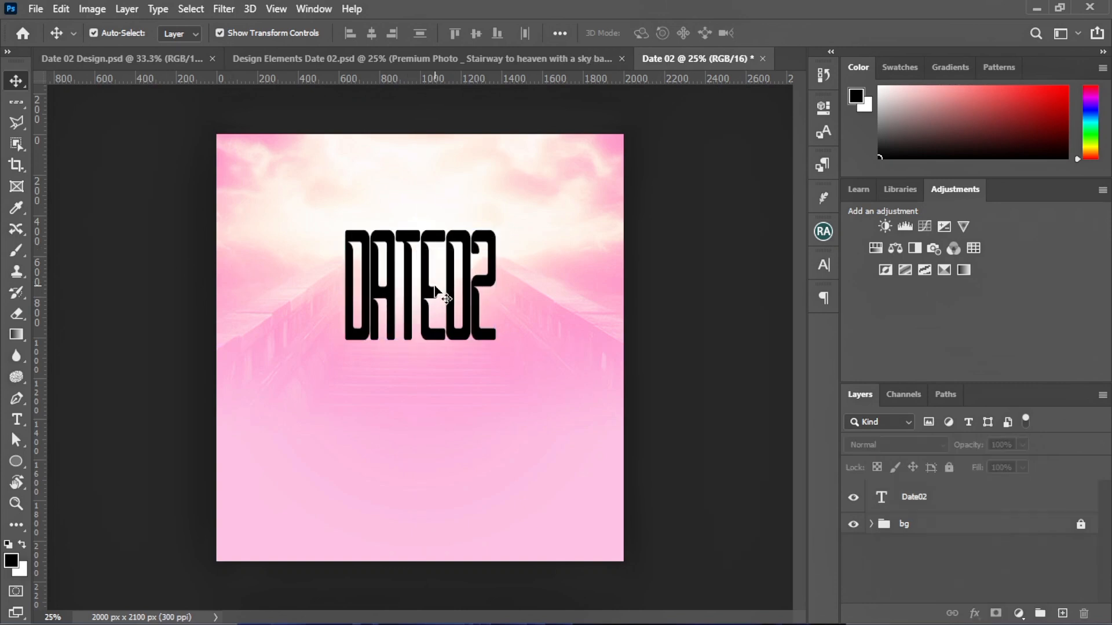
Colour the letters DATE in the title dark plum, hex 2f0019
click(435, 290)
double_click(435, 289)
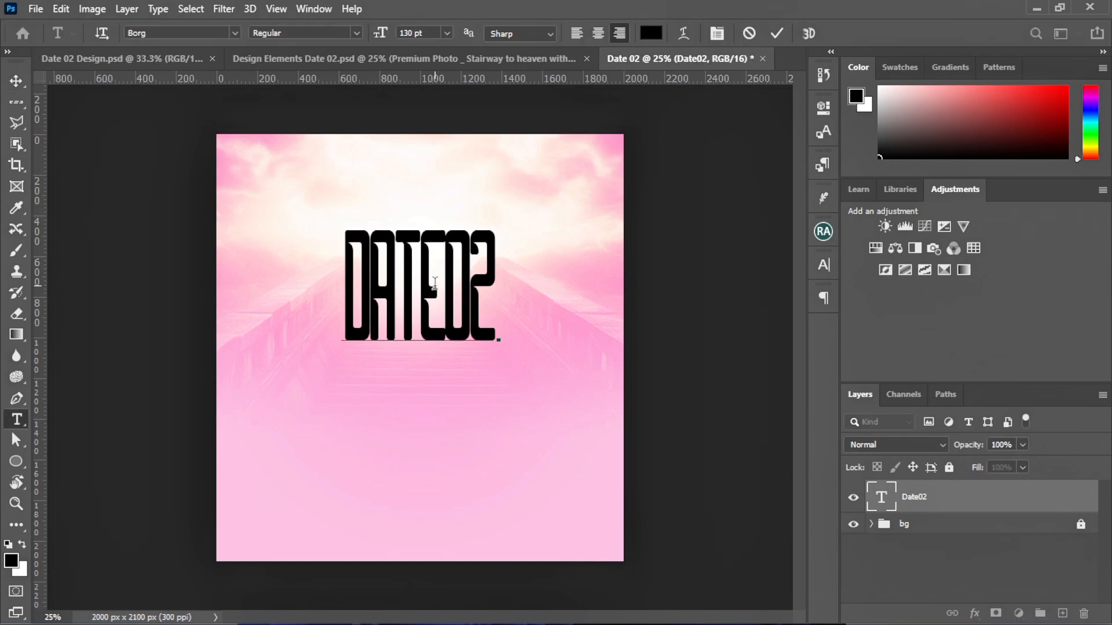
drag(443, 285, 304, 282)
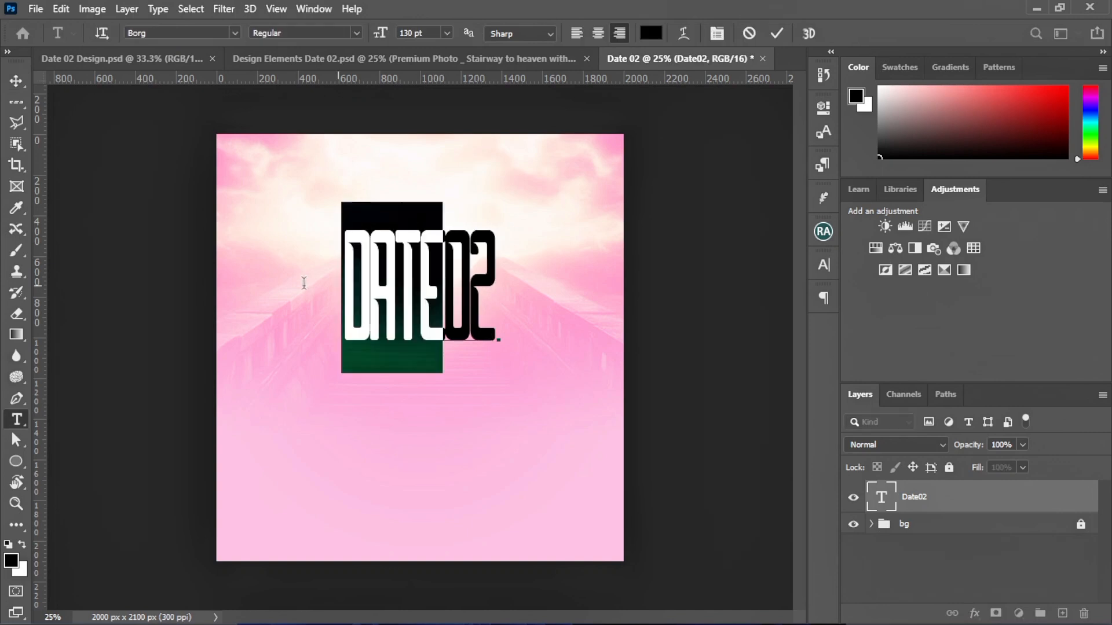
click(823, 266)
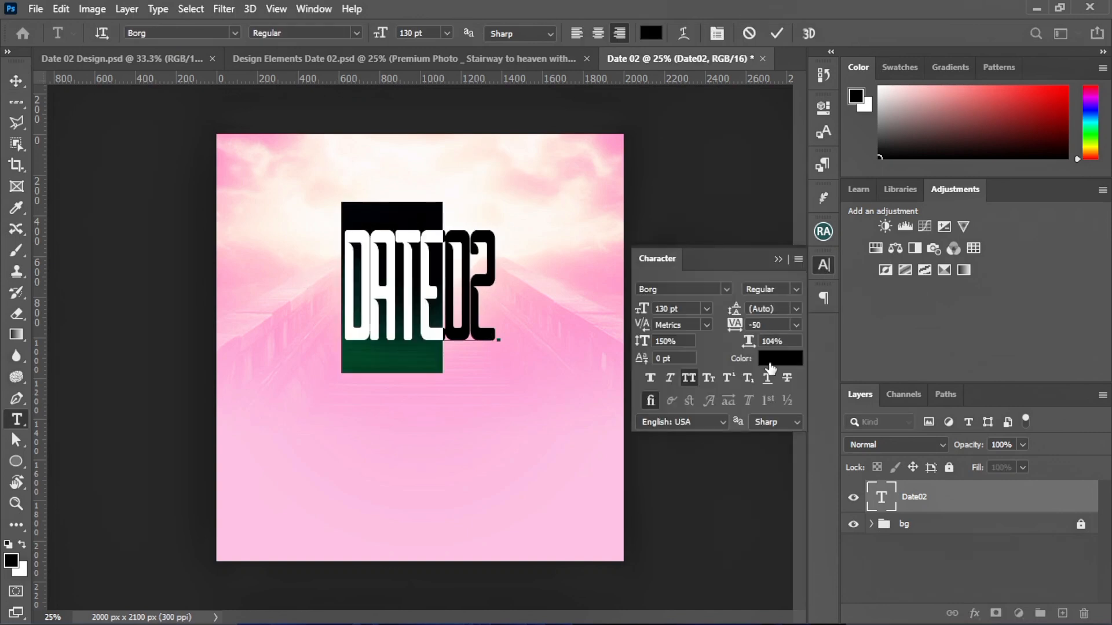
click(772, 369)
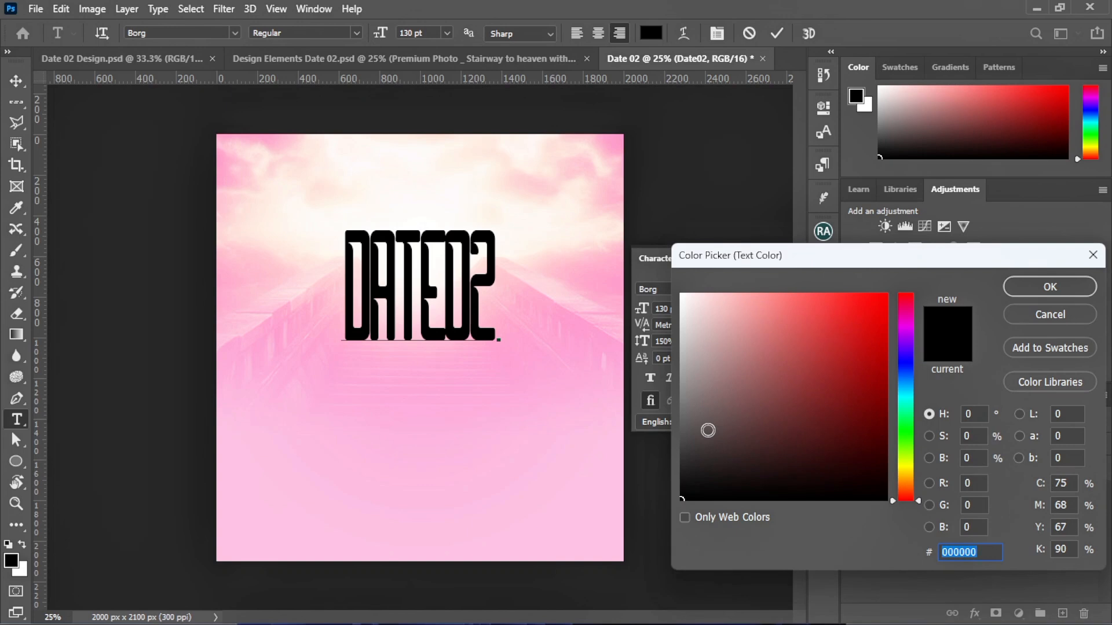
text(2f)
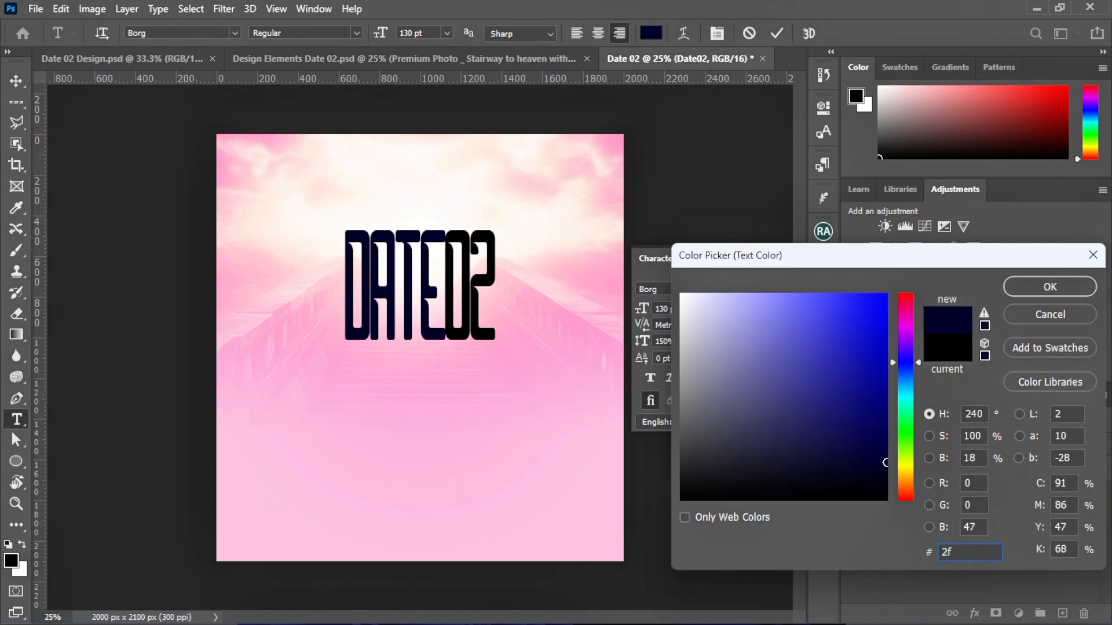
text(0019)
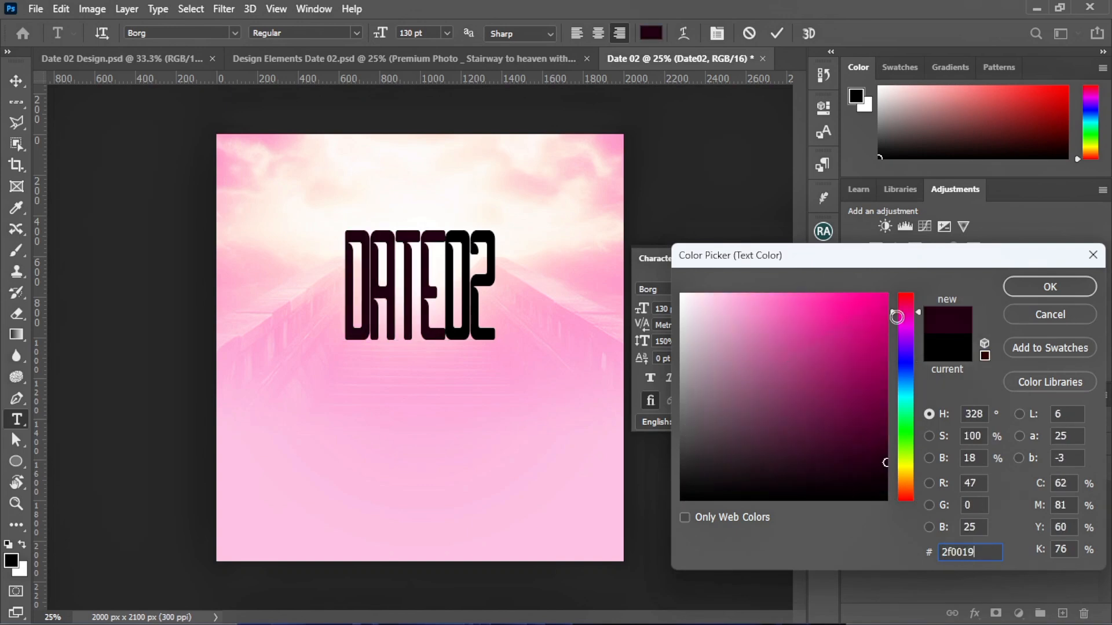
click(1042, 284)
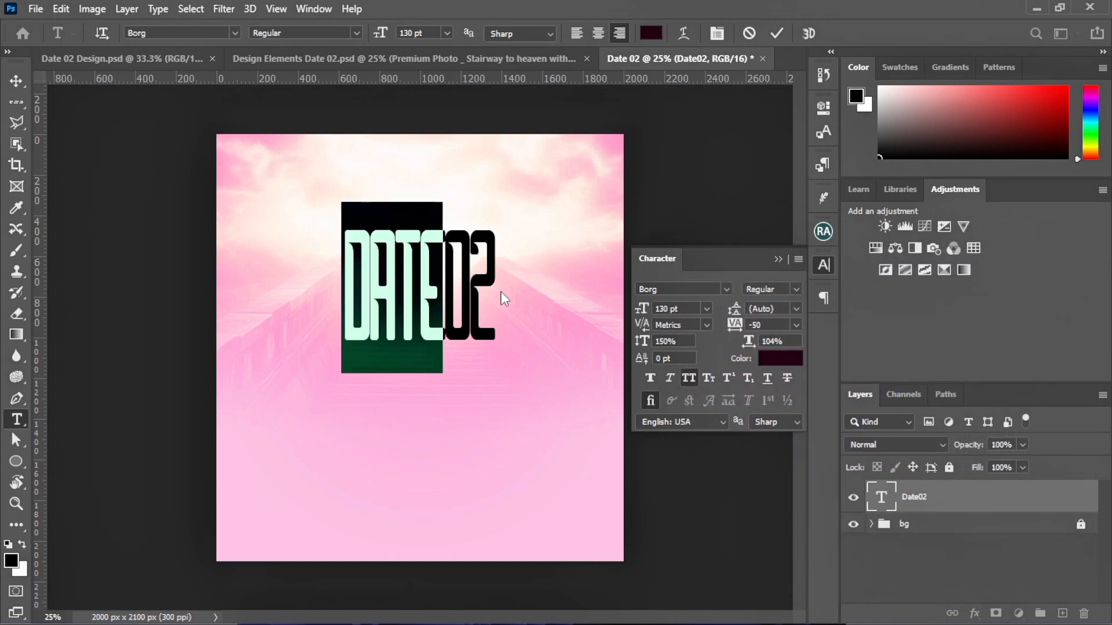
Colour the digits 02 magenta, hex e80080, and commit the title edit
drag(447, 313, 519, 318)
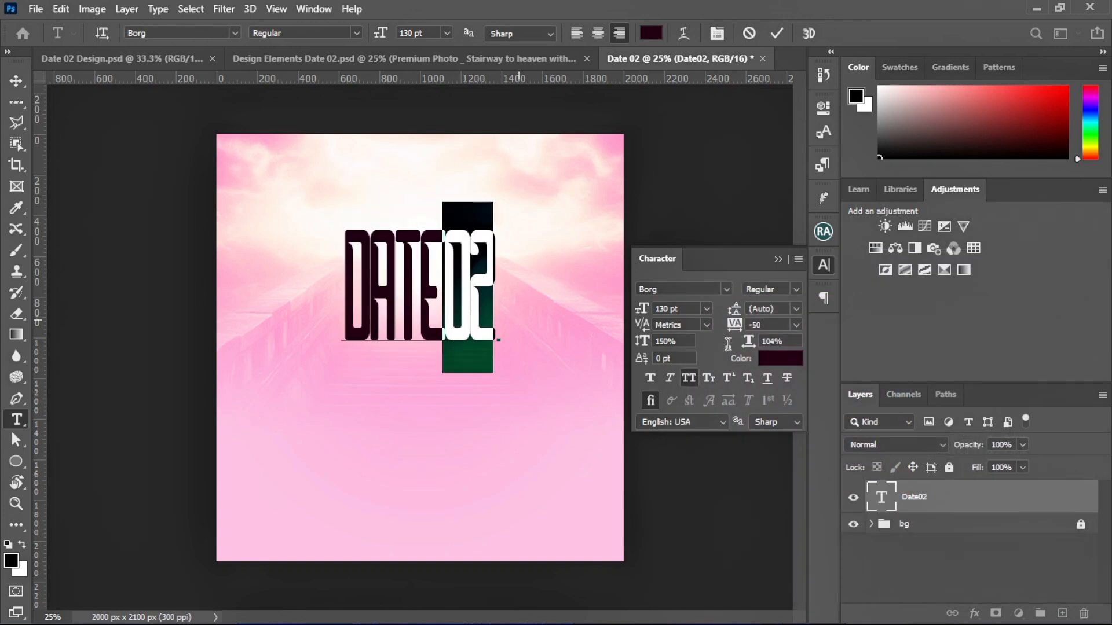
click(780, 358)
click(819, 392)
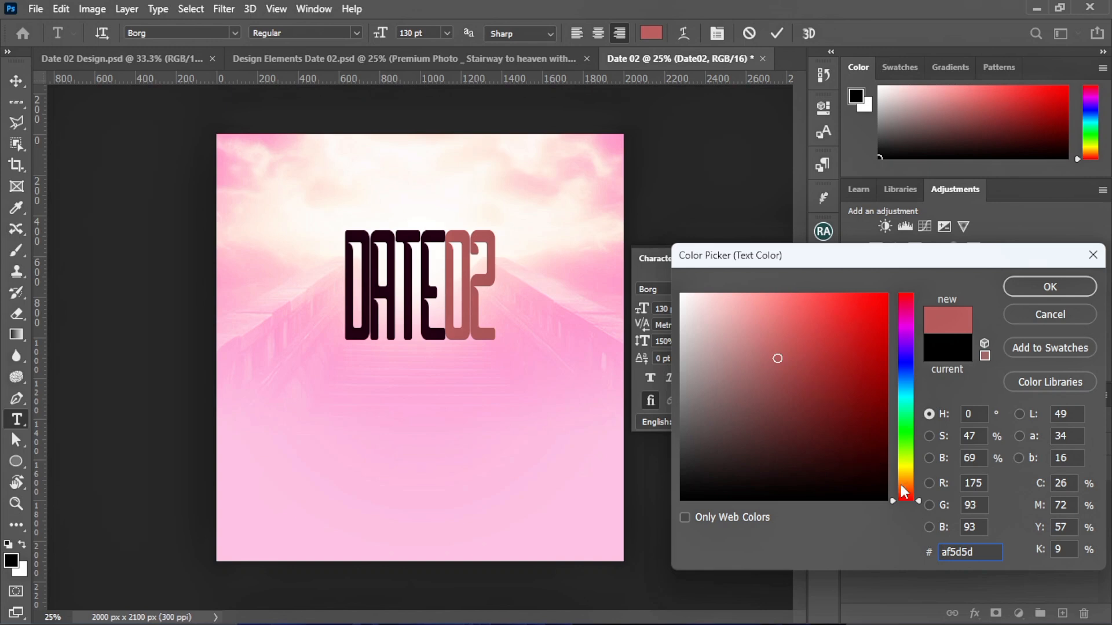
text(e800)
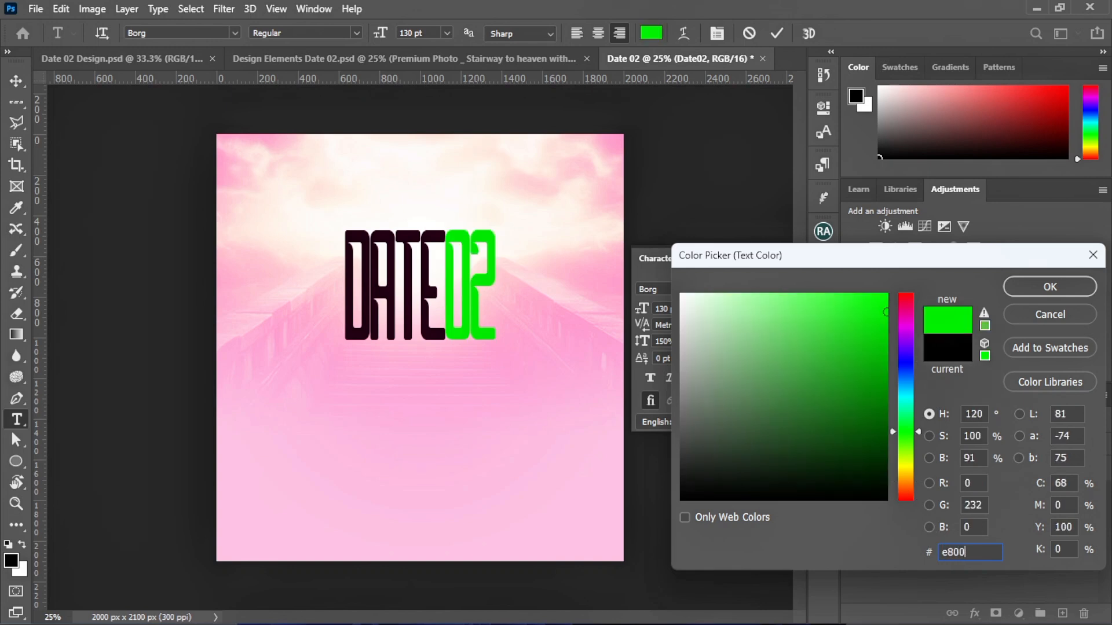
text(80)
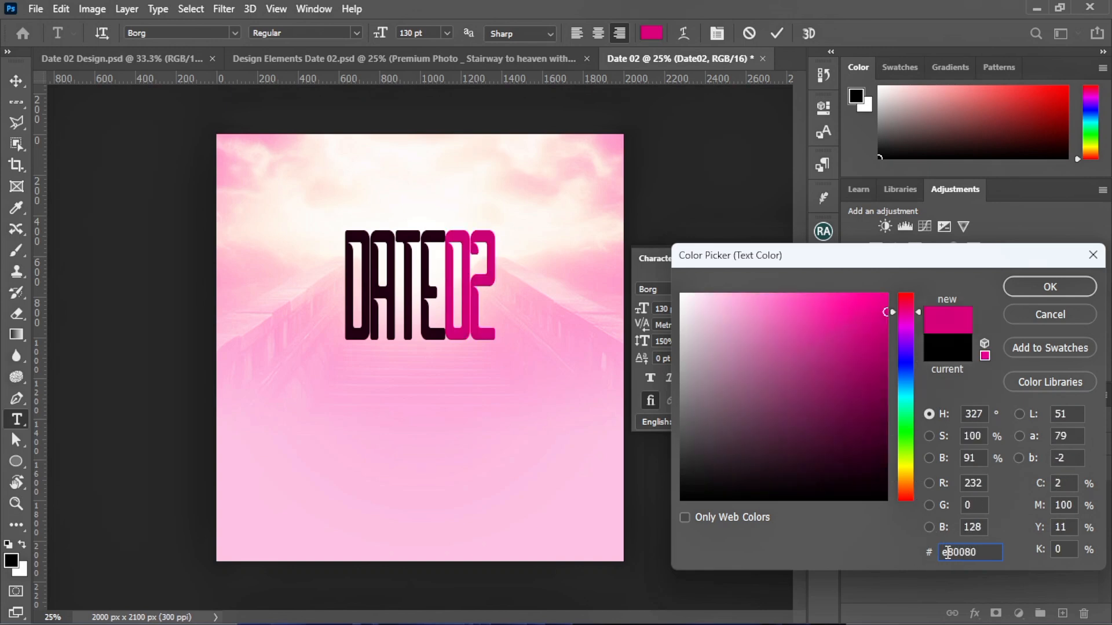
click(1020, 292)
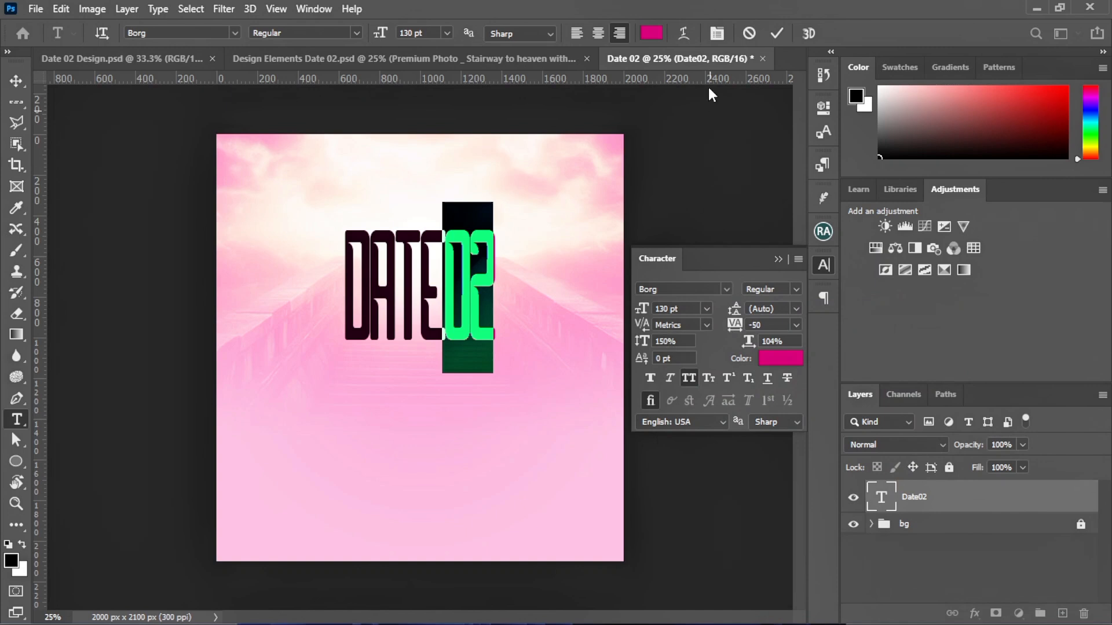
click(776, 35)
Put the DATE02 text layer in a new group named 'theme' and lock it completely
key(v)
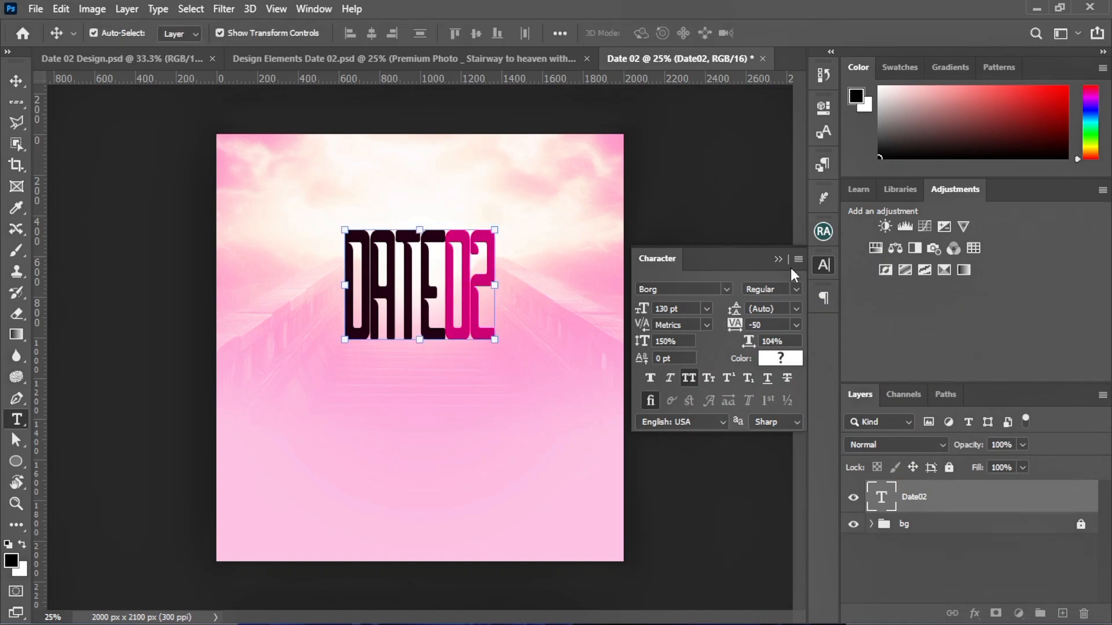
click(779, 259)
click(582, 301)
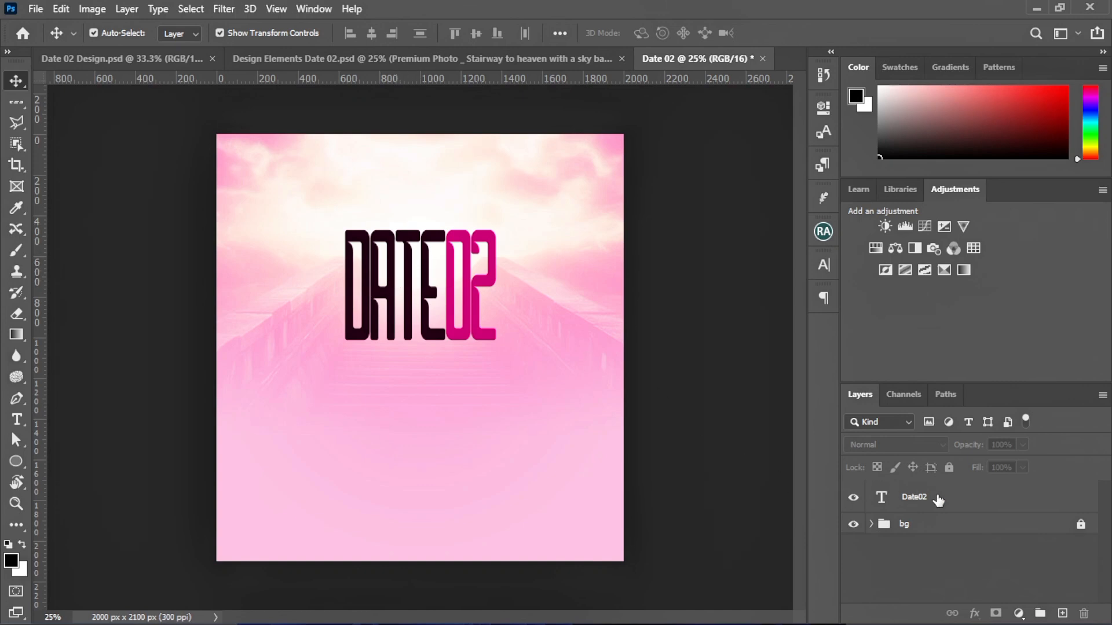
click(950, 499)
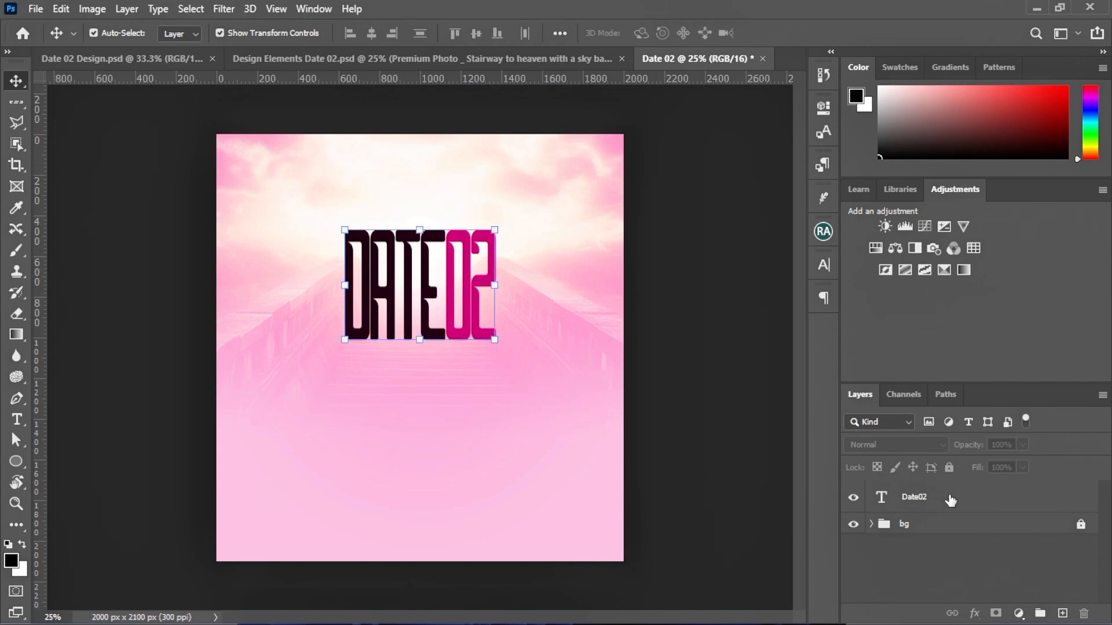
key(ctrl+g)
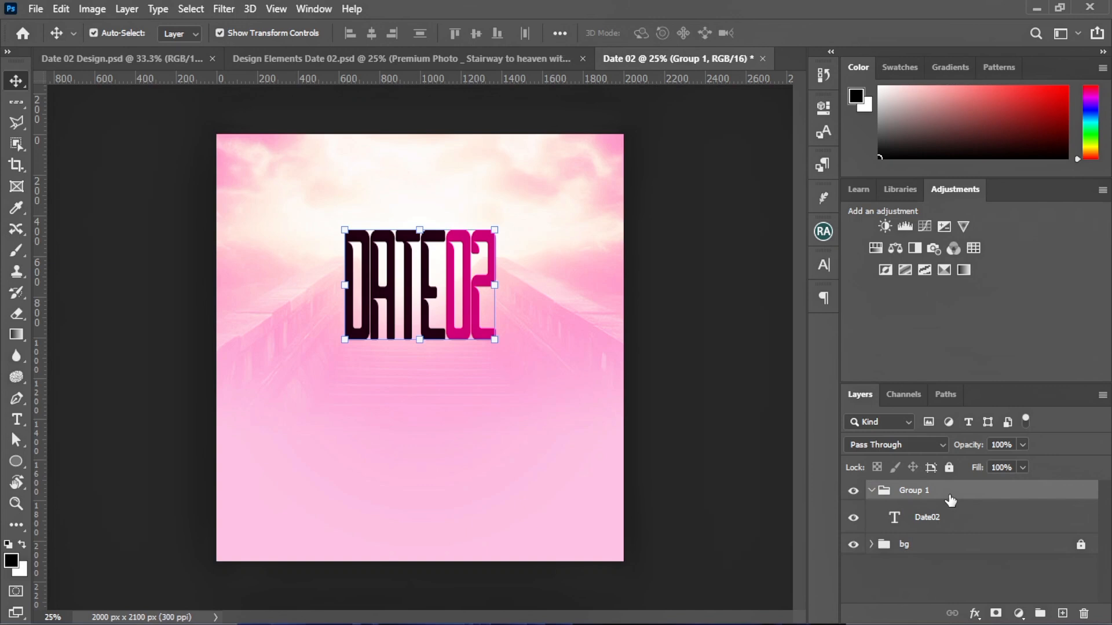
click(871, 491)
double_click(926, 490)
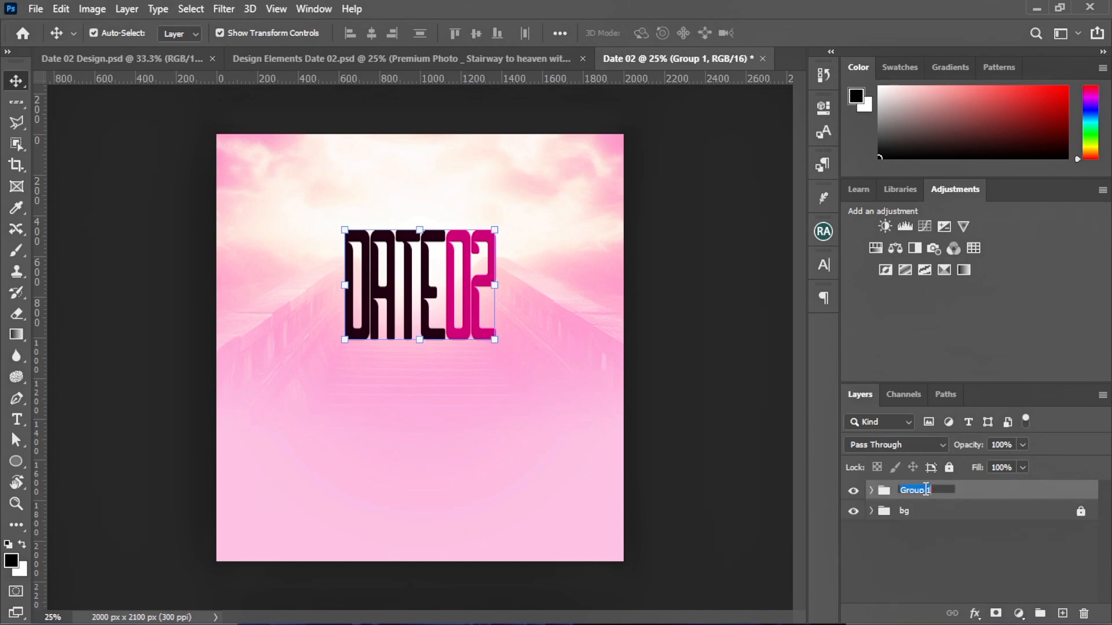
text(theme)
click(991, 499)
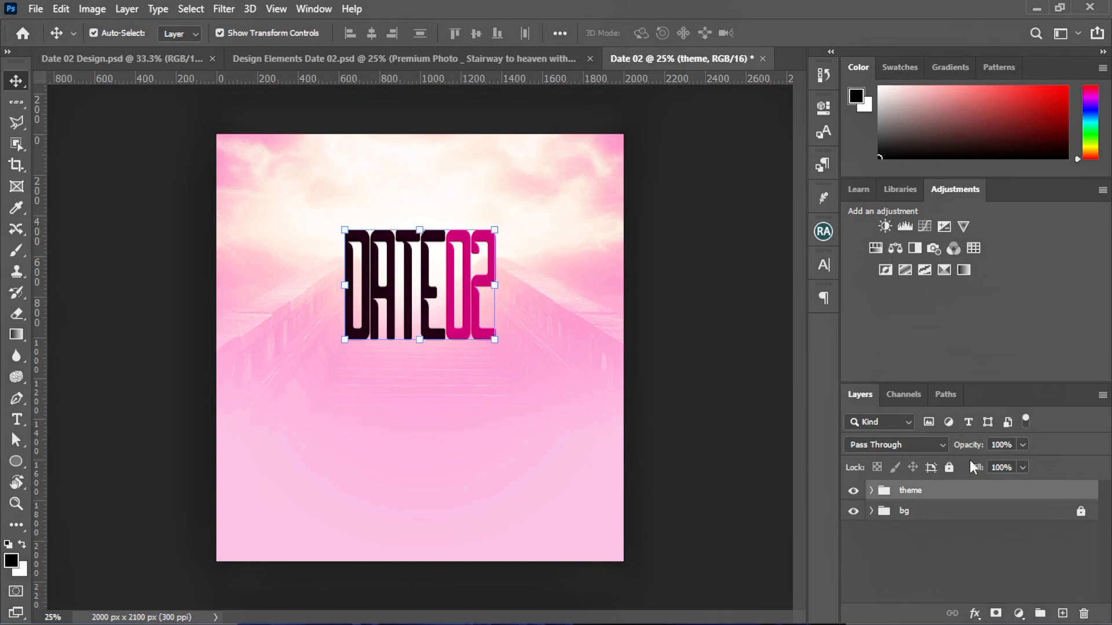
key(ctrl+/)
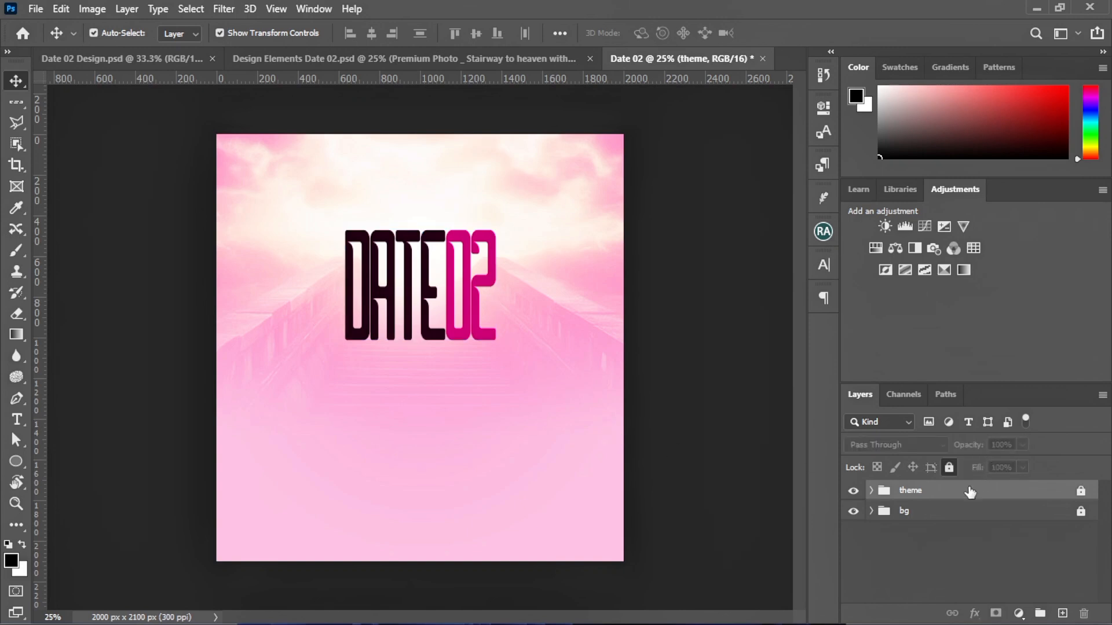
click(137, 302)
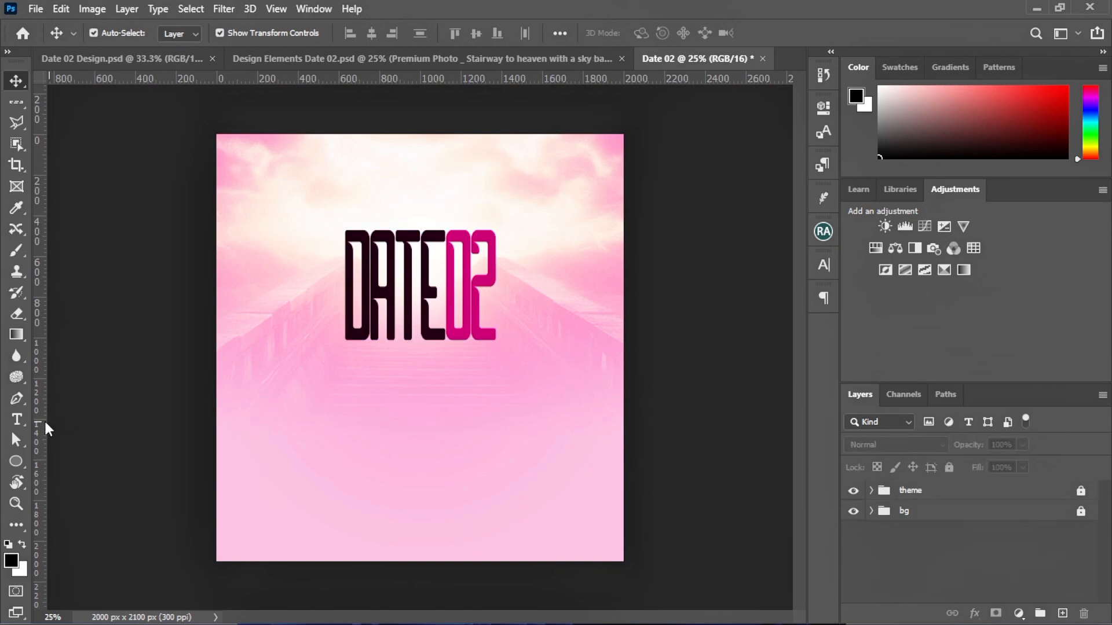
Start a new text line near the top-left, set in Calluna at 18 pt
click(22, 423)
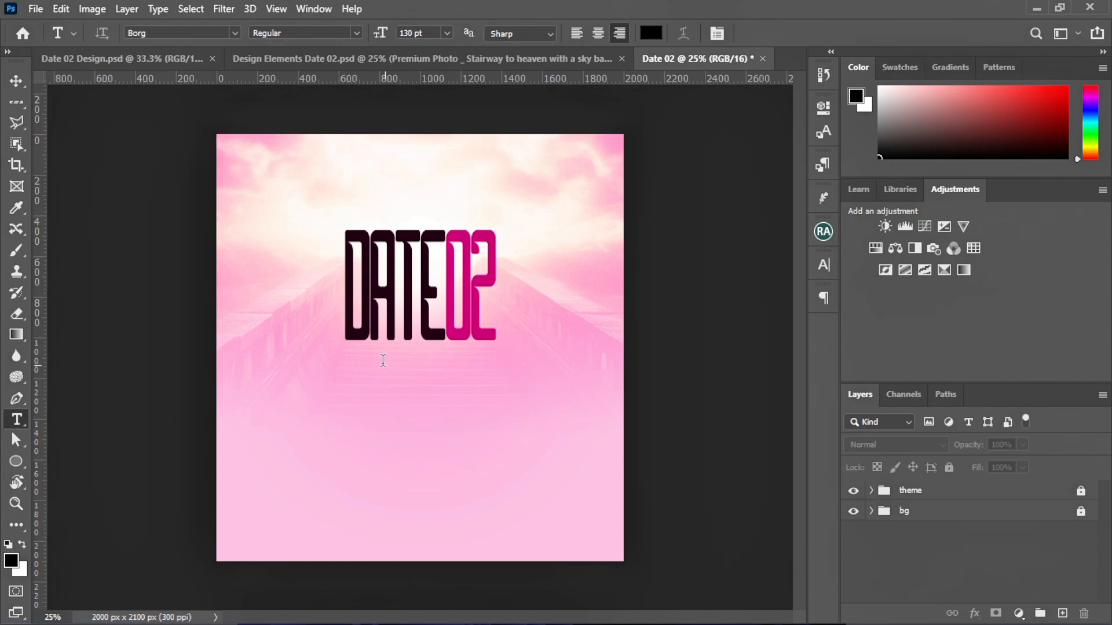
click(257, 183)
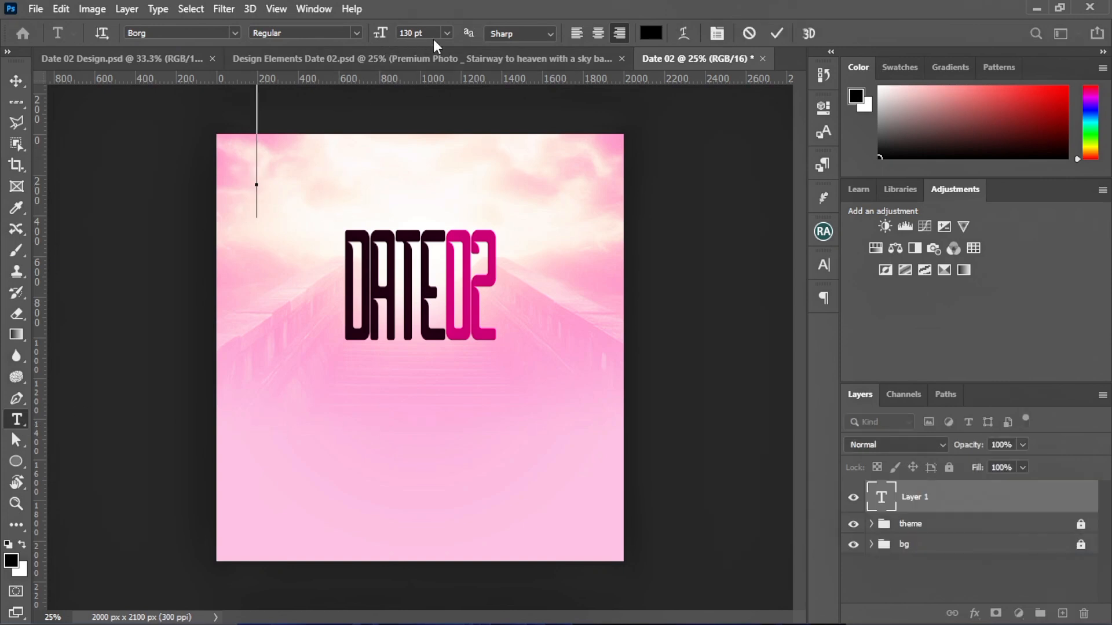
click(447, 33)
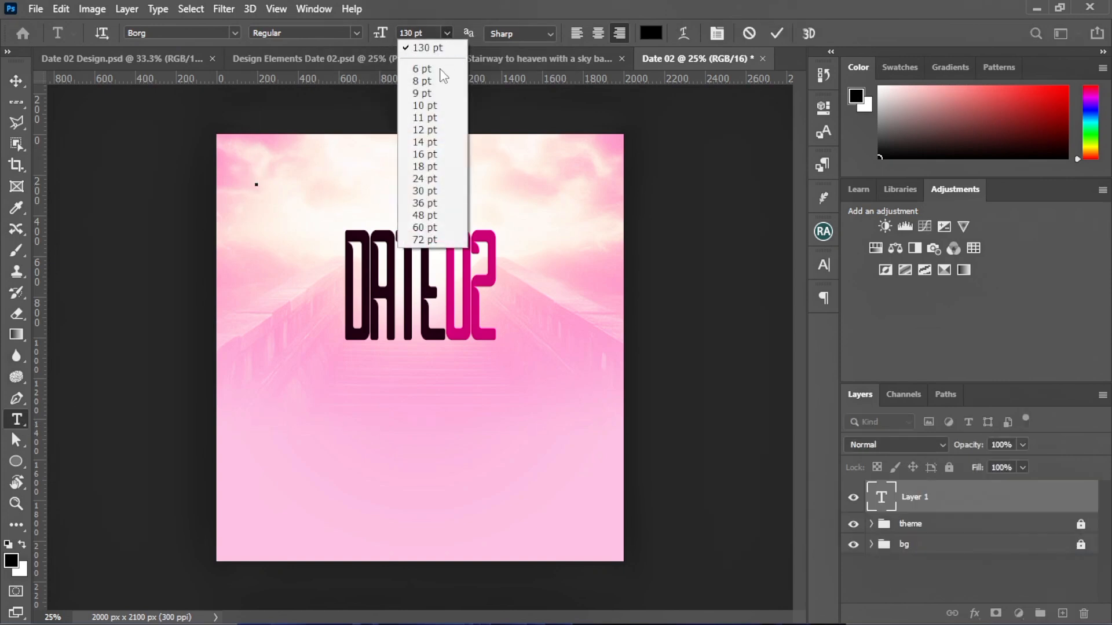
click(423, 191)
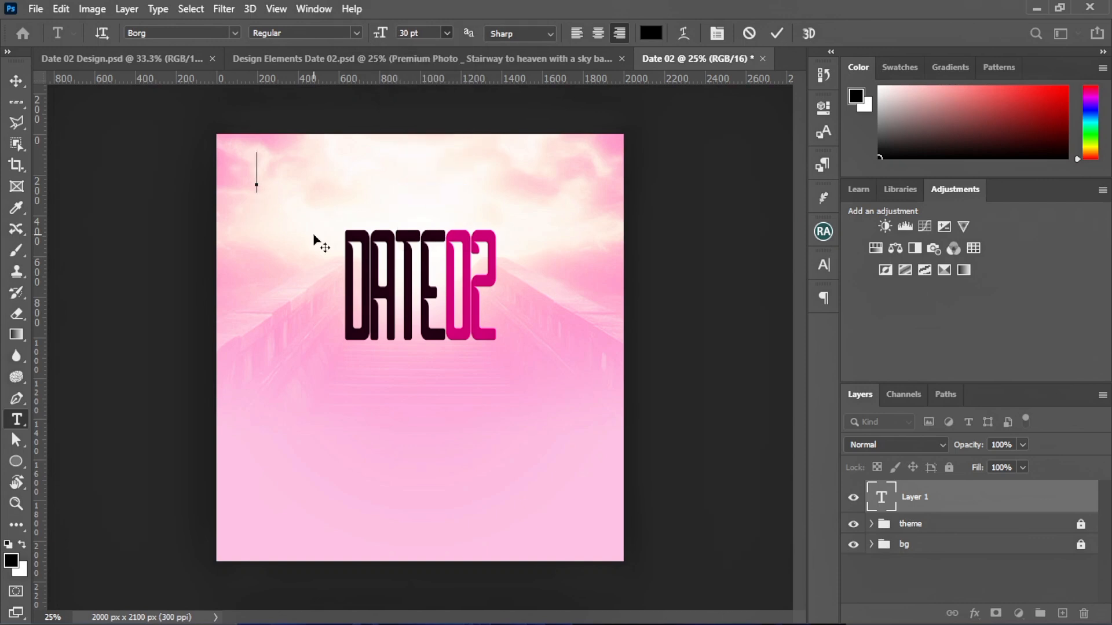
click(235, 33)
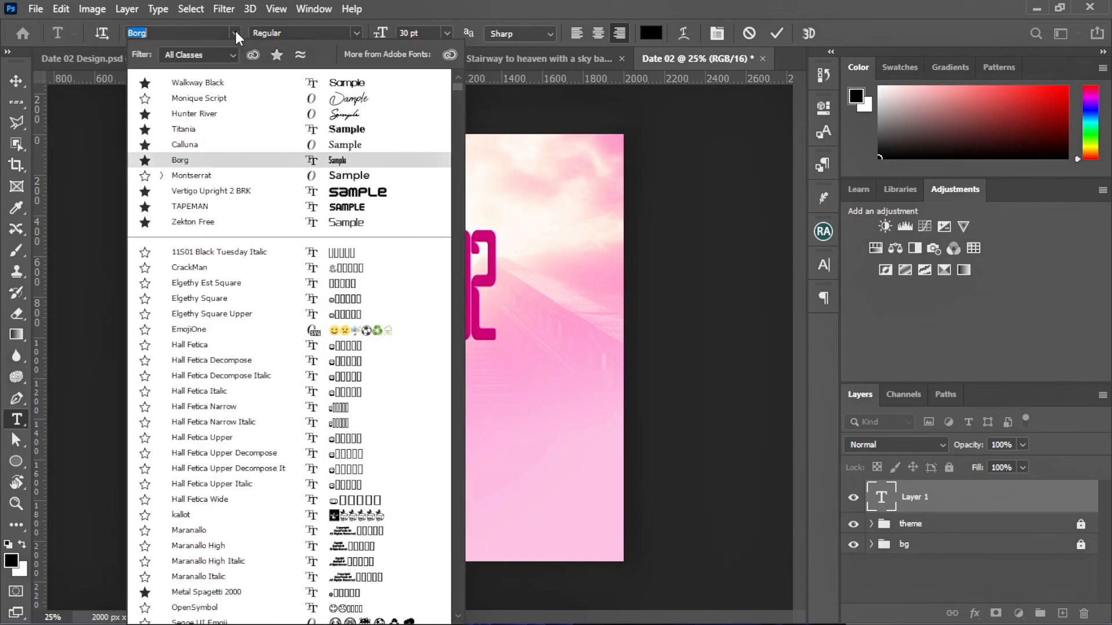
click(208, 151)
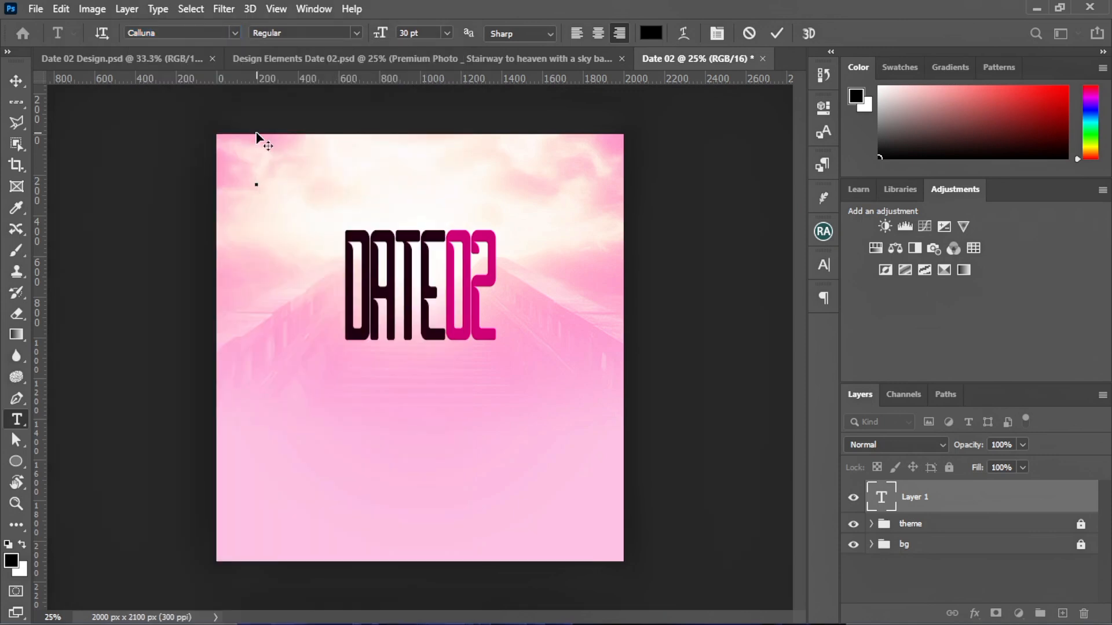
click(447, 33)
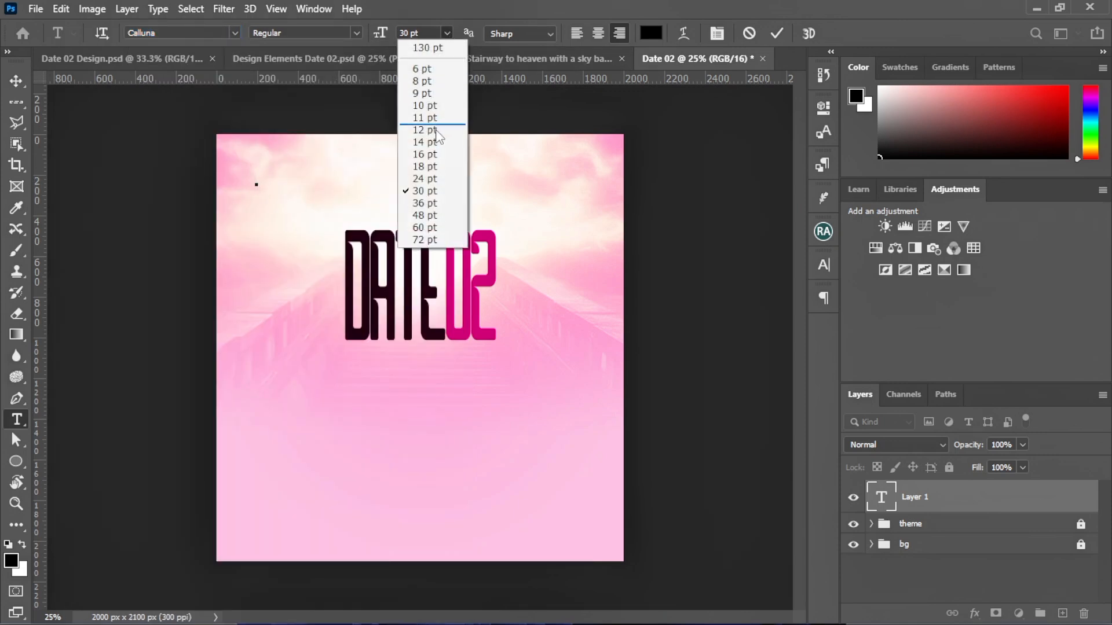
click(432, 167)
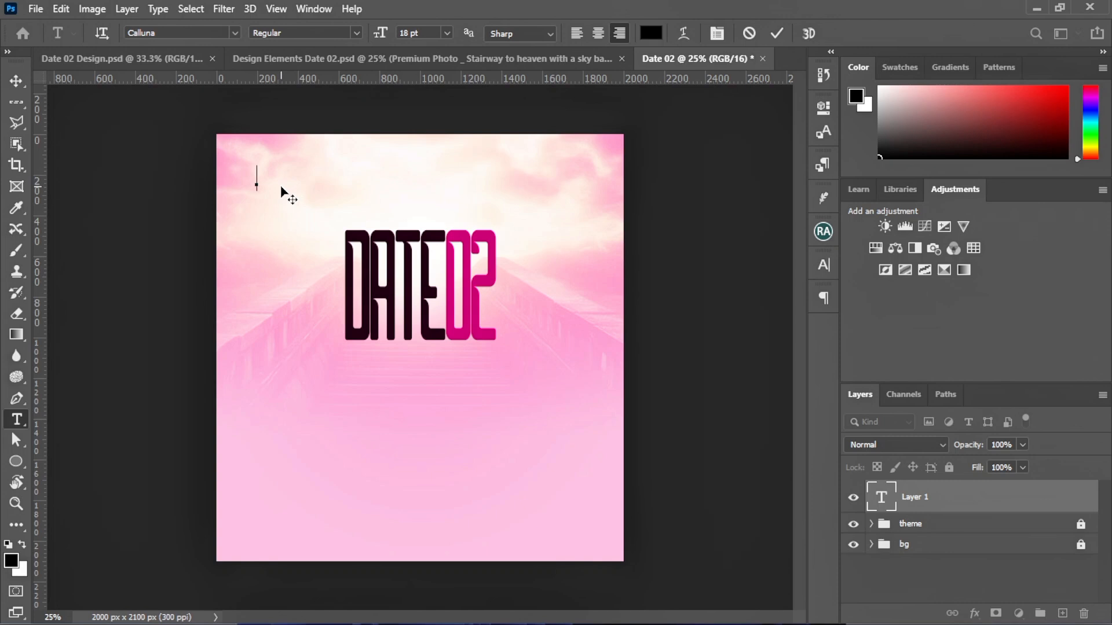
Type 'DESTINY VANISH DESTITUTE FELLOWSHIP' and move the line to the top of the canvas
text(DESTINY VALUES RESTITUE)
key(BackSpace)
key(BackSpace)
text(TE F)
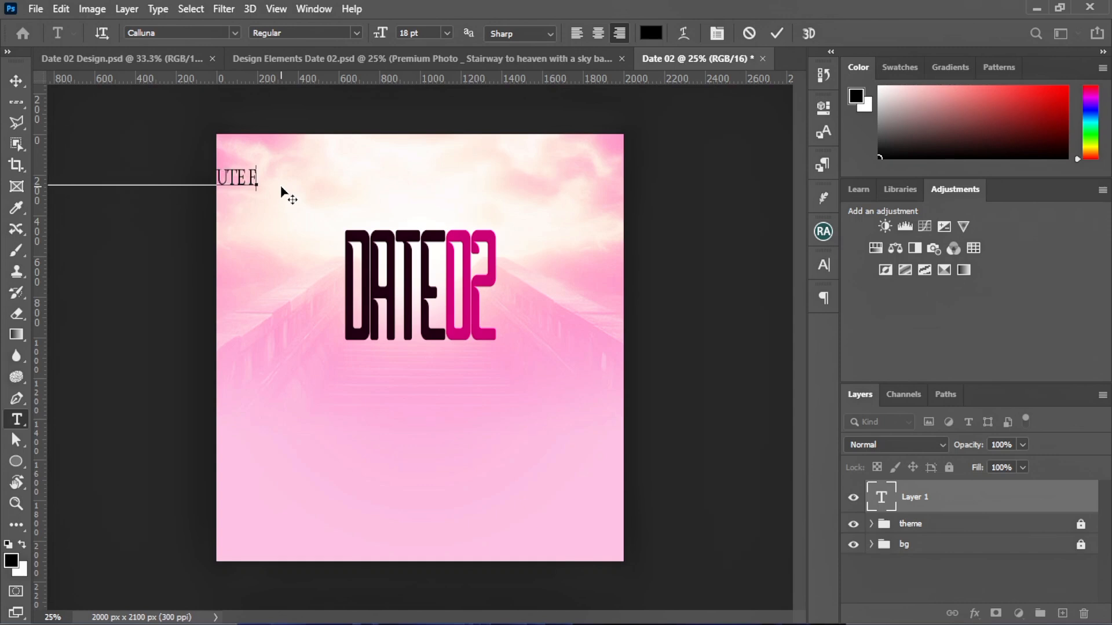
text(ELLOWSHIP)
click(776, 33)
click(17, 82)
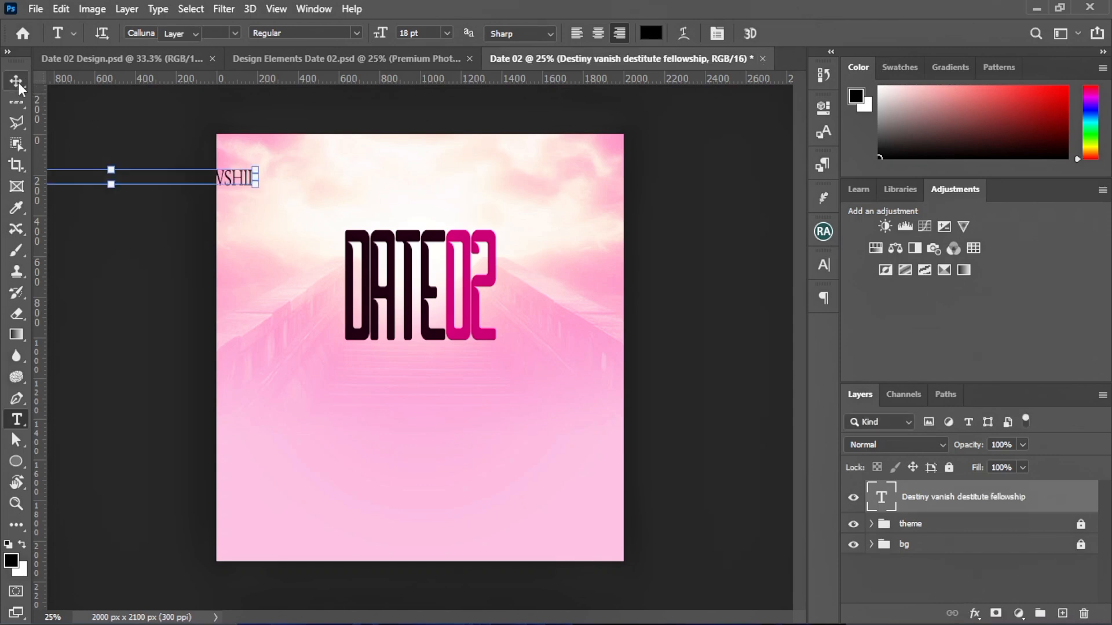
drag(229, 182, 458, 186)
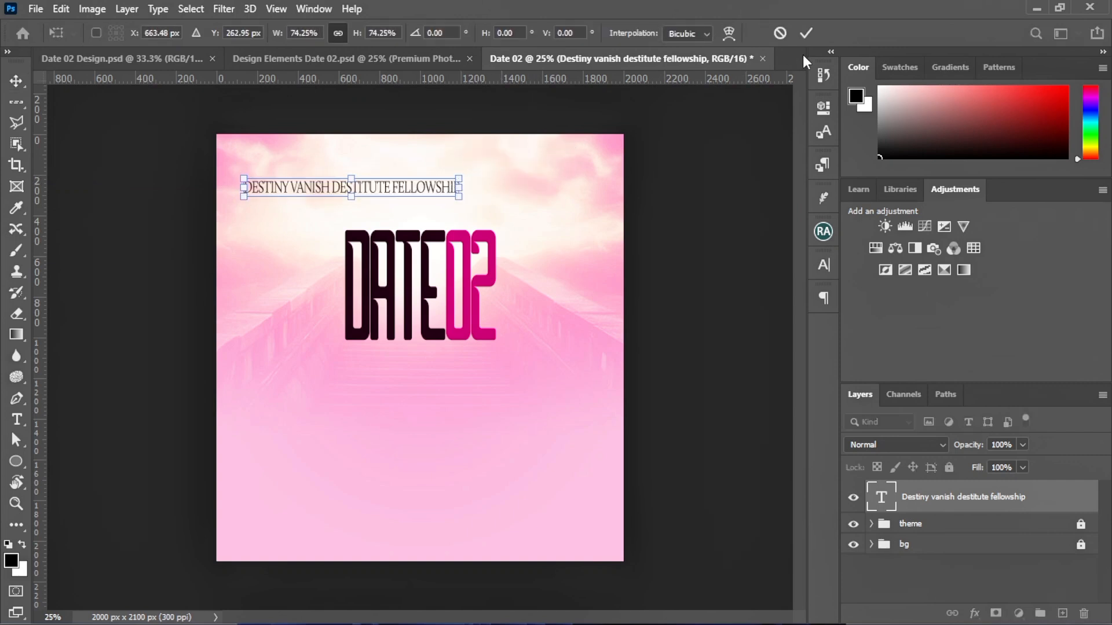
click(808, 36)
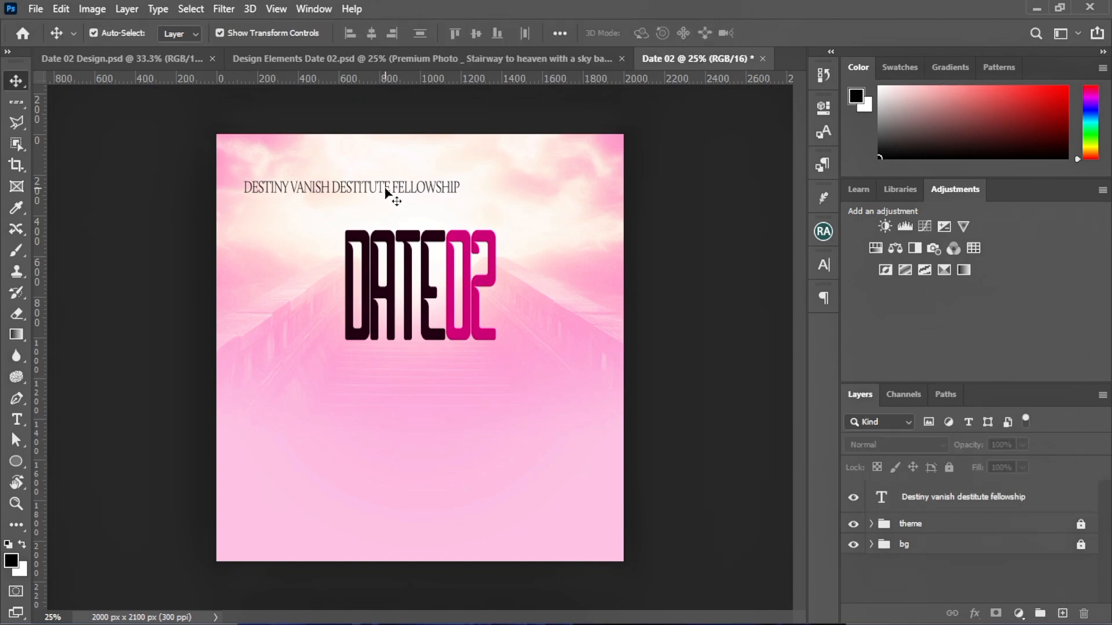
Give the fellowship line 100% leading and 0 tracking, centred above DATE02
drag(382, 193, 455, 202)
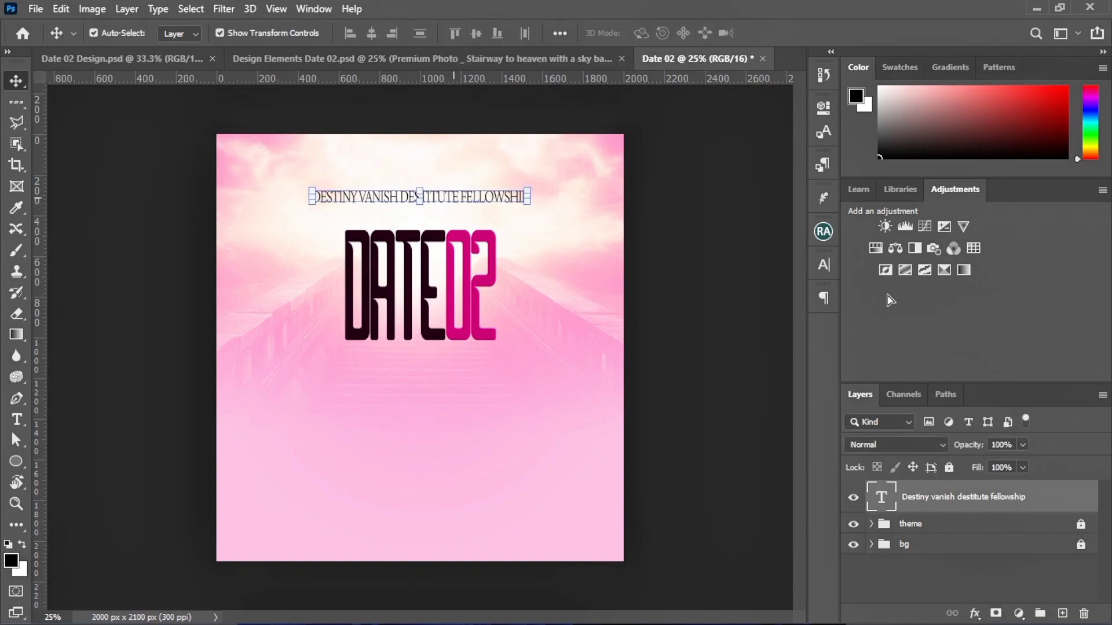
click(824, 265)
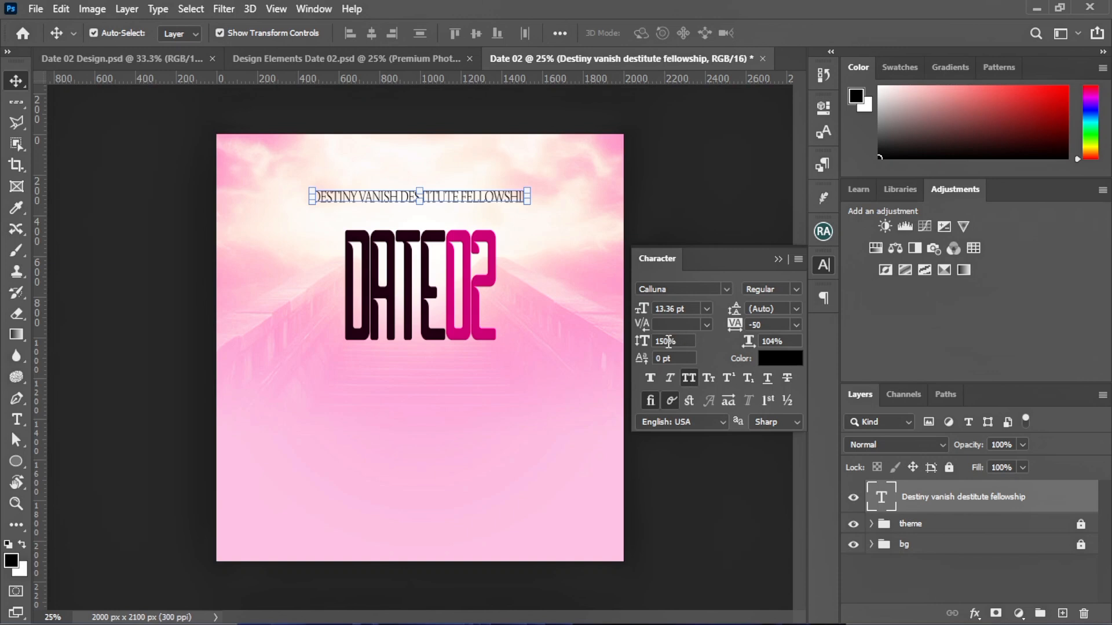
key(shift+Right)
key(shift+Right)
key(shift+Right)
text(100)
key(Return)
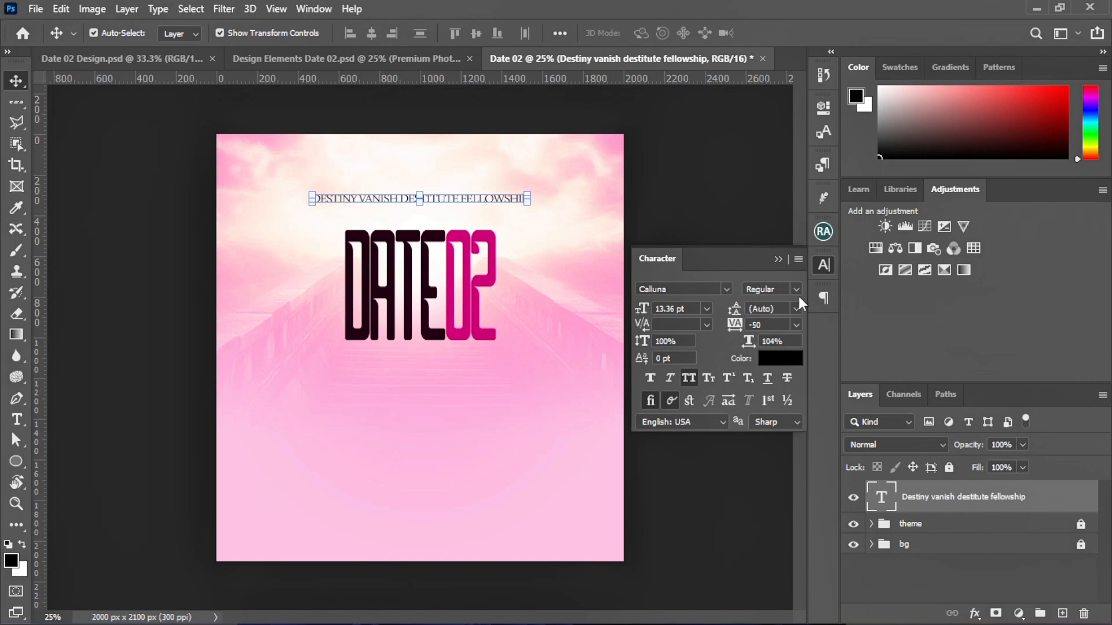
click(795, 324)
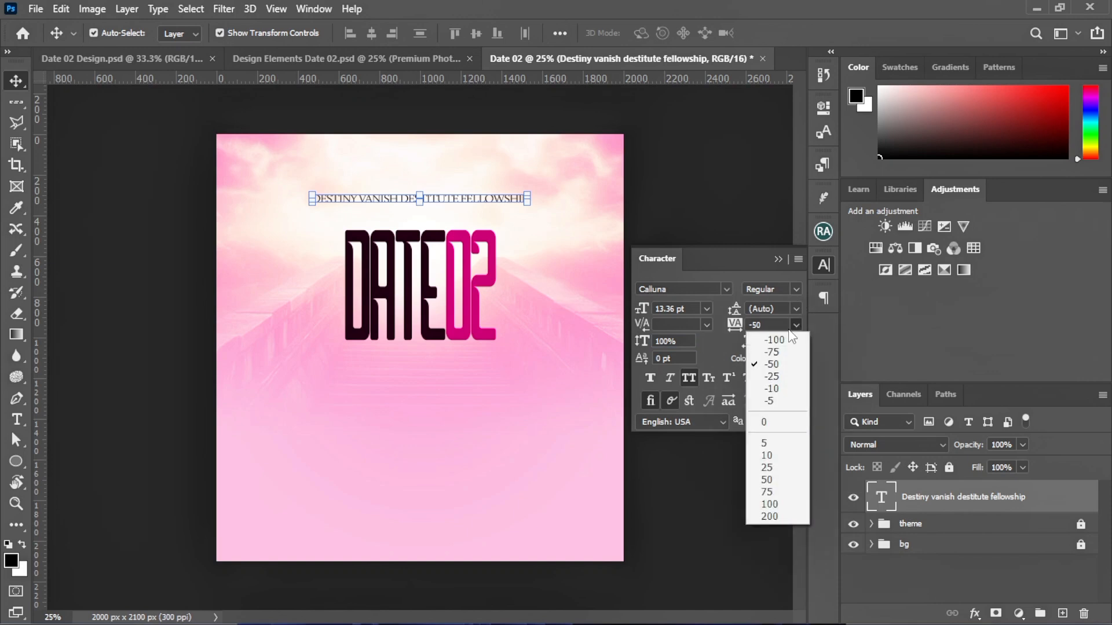
click(763, 419)
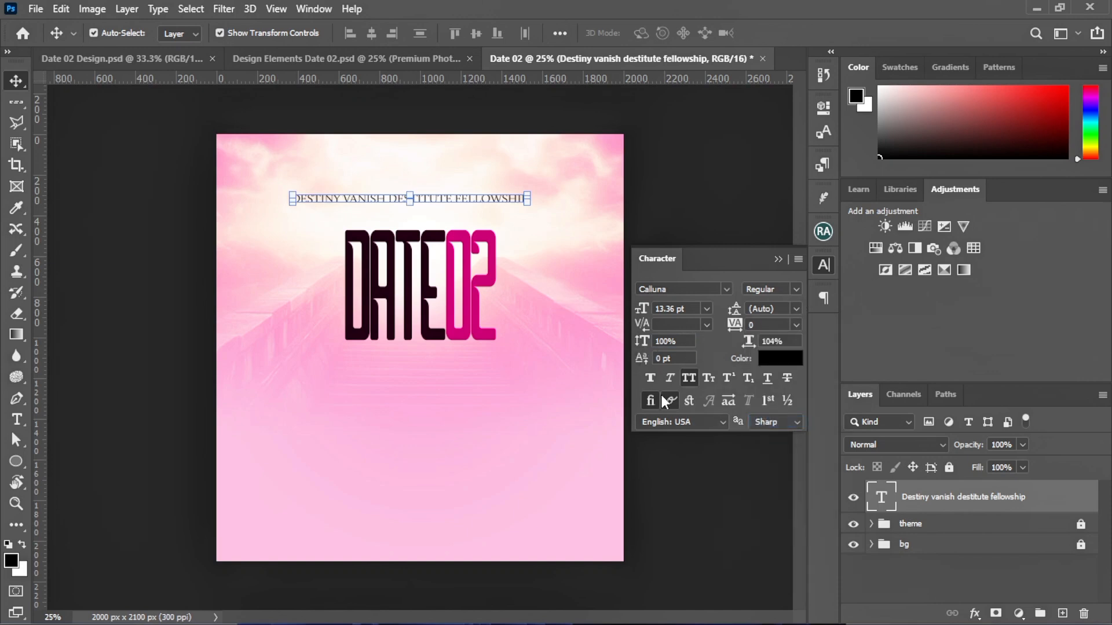
click(544, 273)
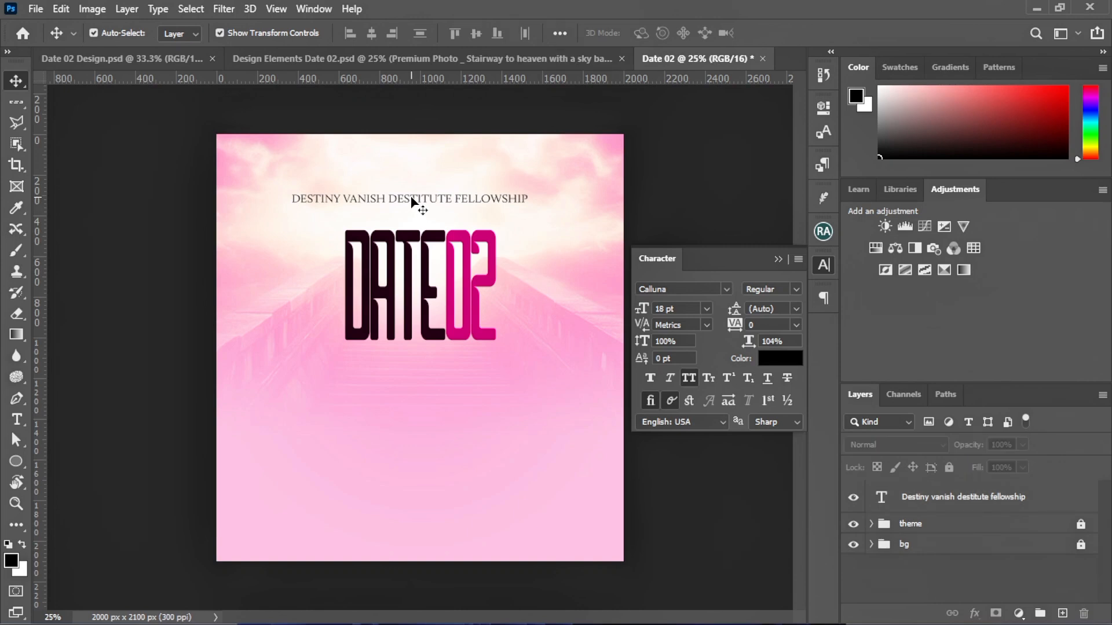
mouse_move(411, 201)
mouse_down()
mouse_move(448, 203)
mouse_move(428, 195)
mouse_up()
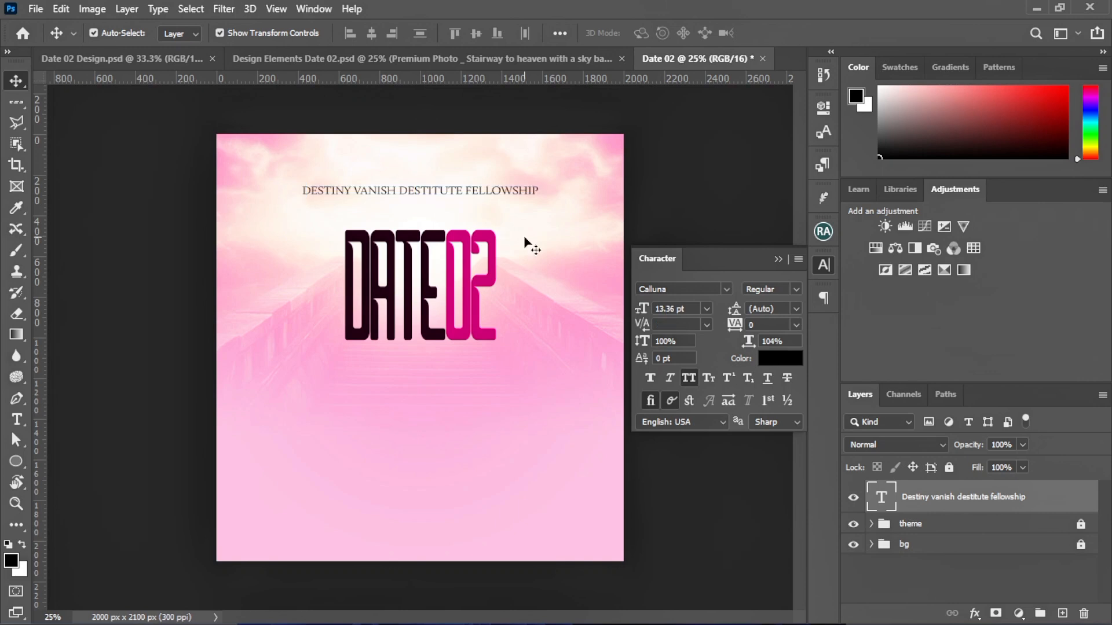
click(526, 241)
click(779, 259)
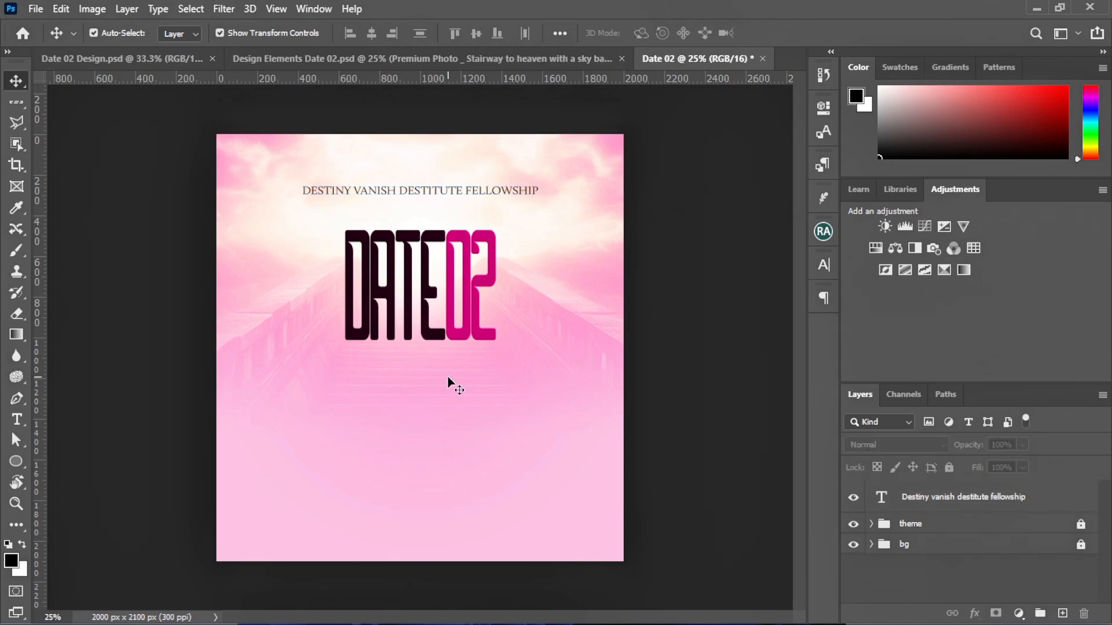
Add a PRESENTS text line and move it to the centre below DATE02
click(11, 422)
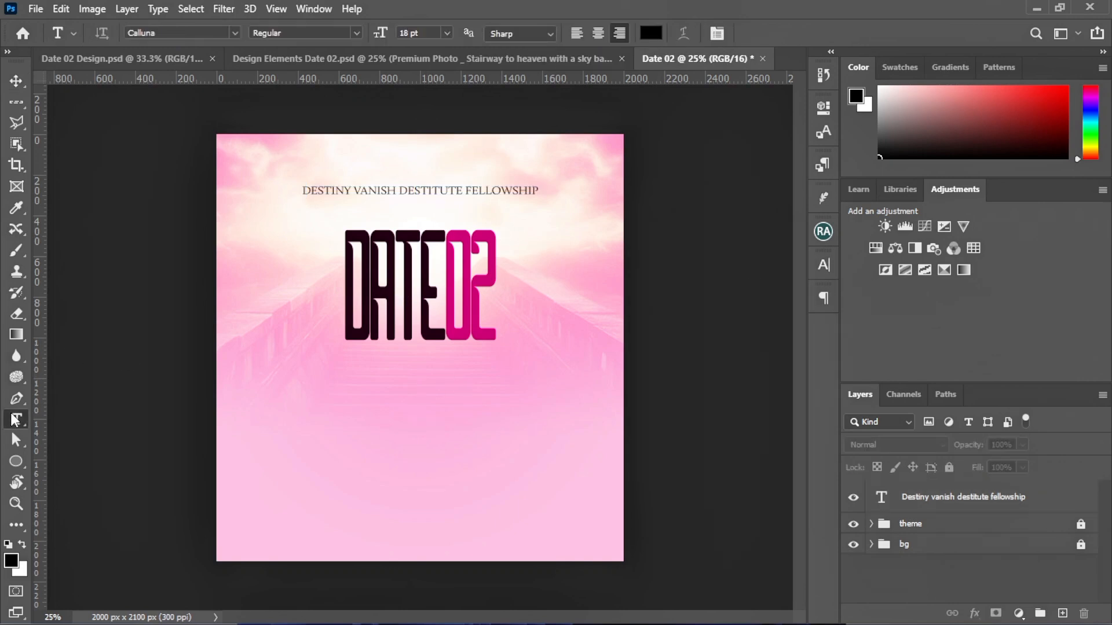
click(258, 429)
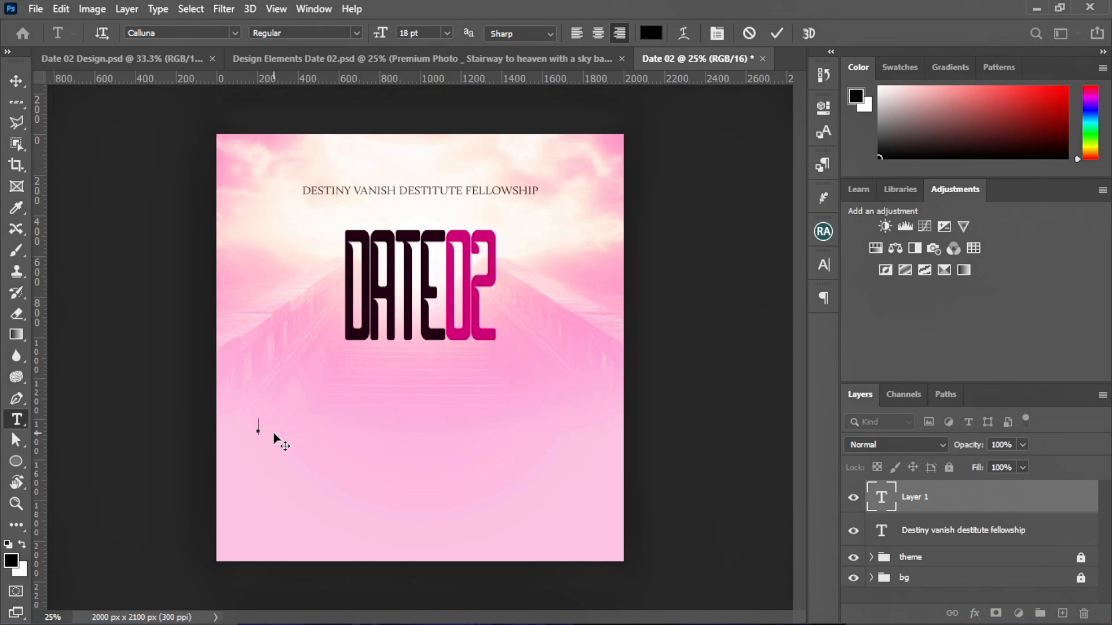
text(PRESENTS)
click(16, 81)
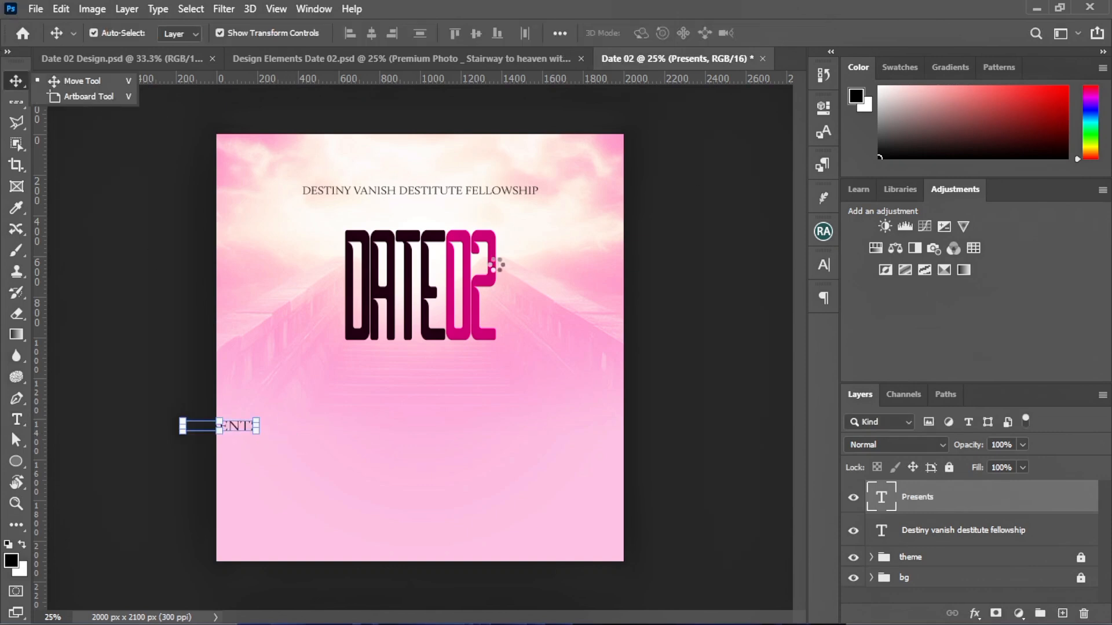
drag(232, 425, 392, 399)
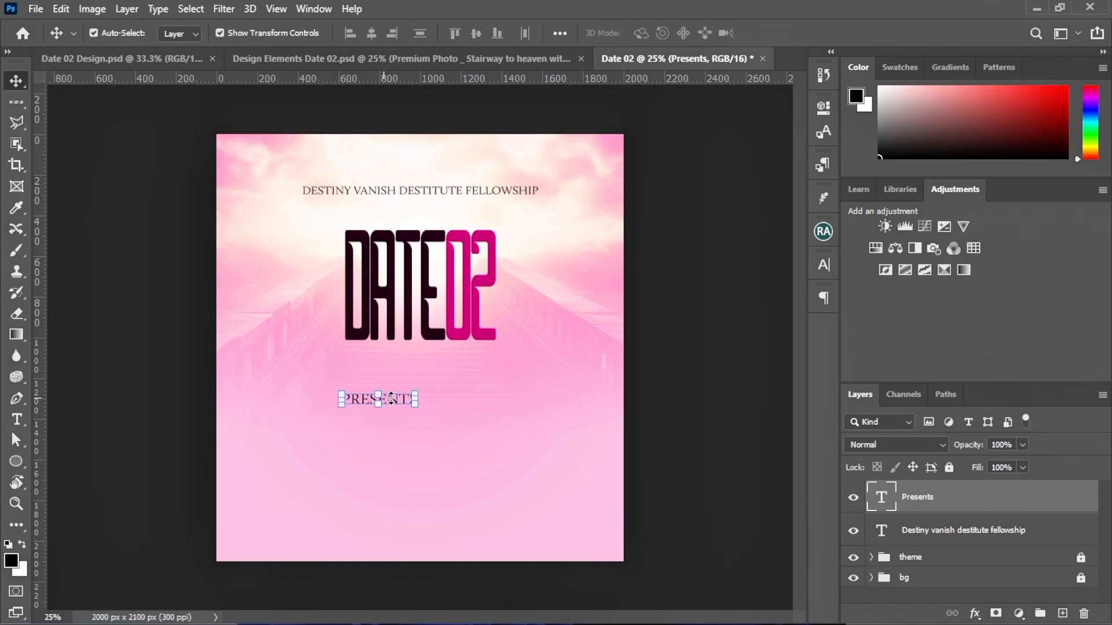
Set Presents in Hunter River without All Caps, enlarge it, and place it above DATE02
click(823, 265)
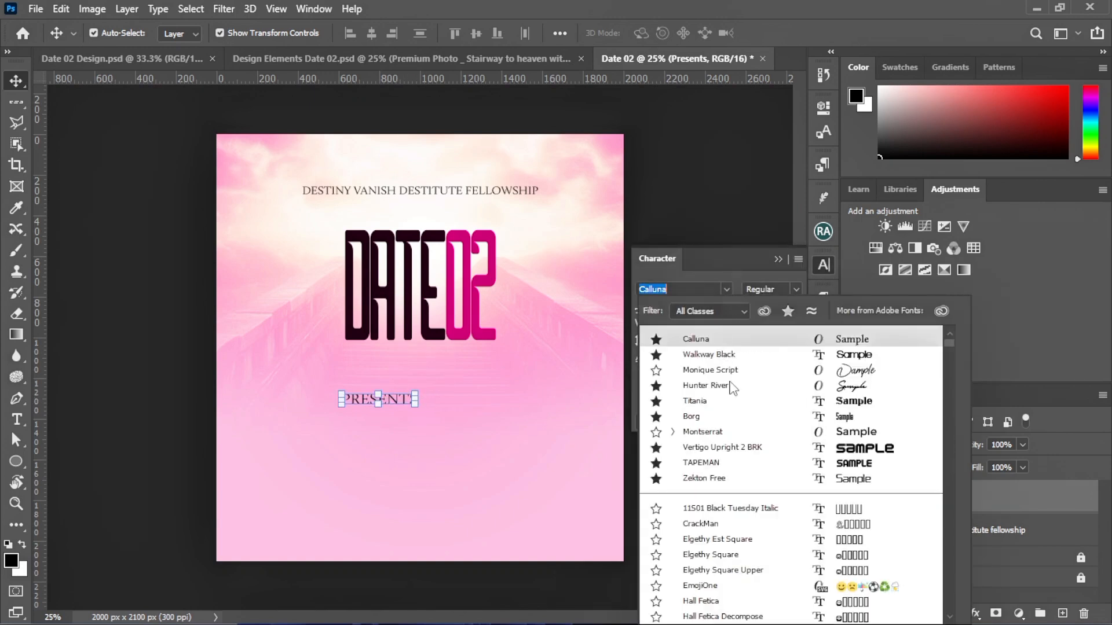
key(Down)
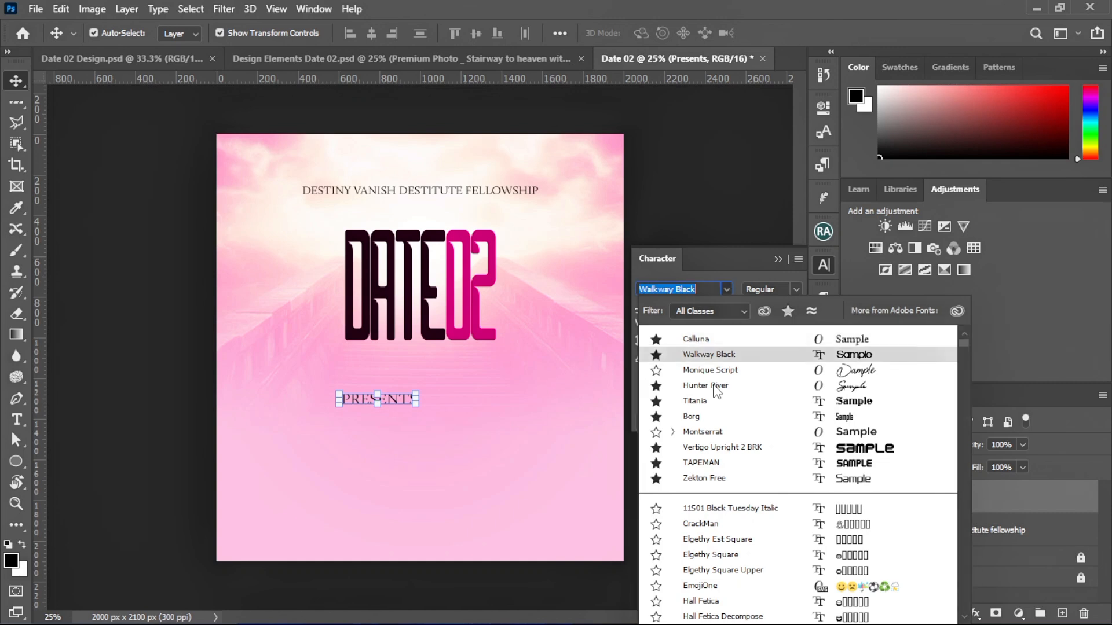
click(714, 385)
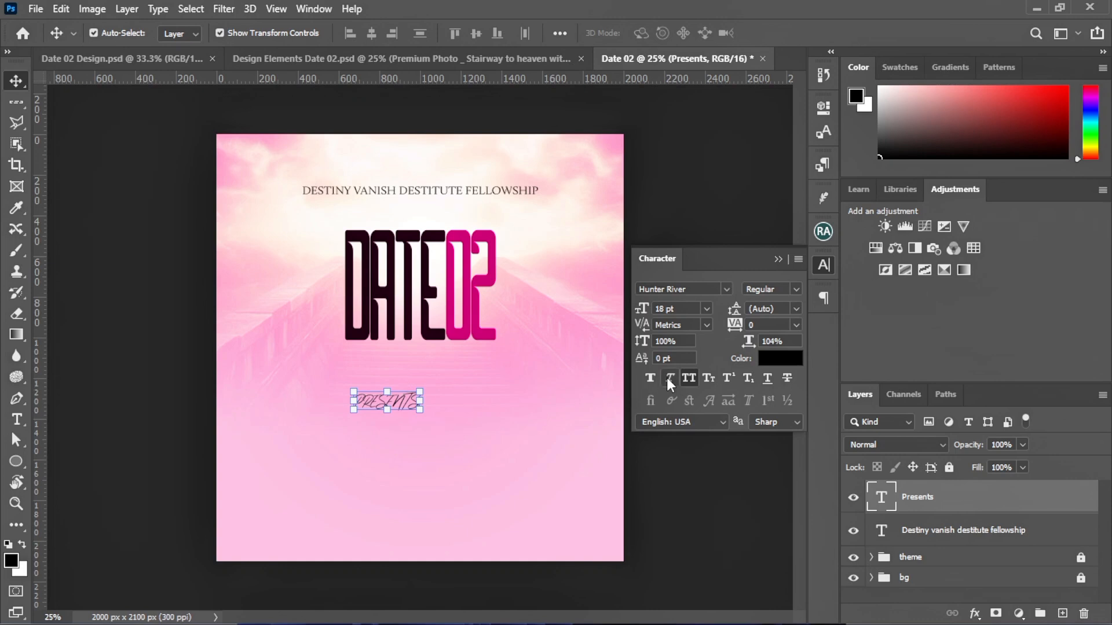
key(ctrl+shift+k)
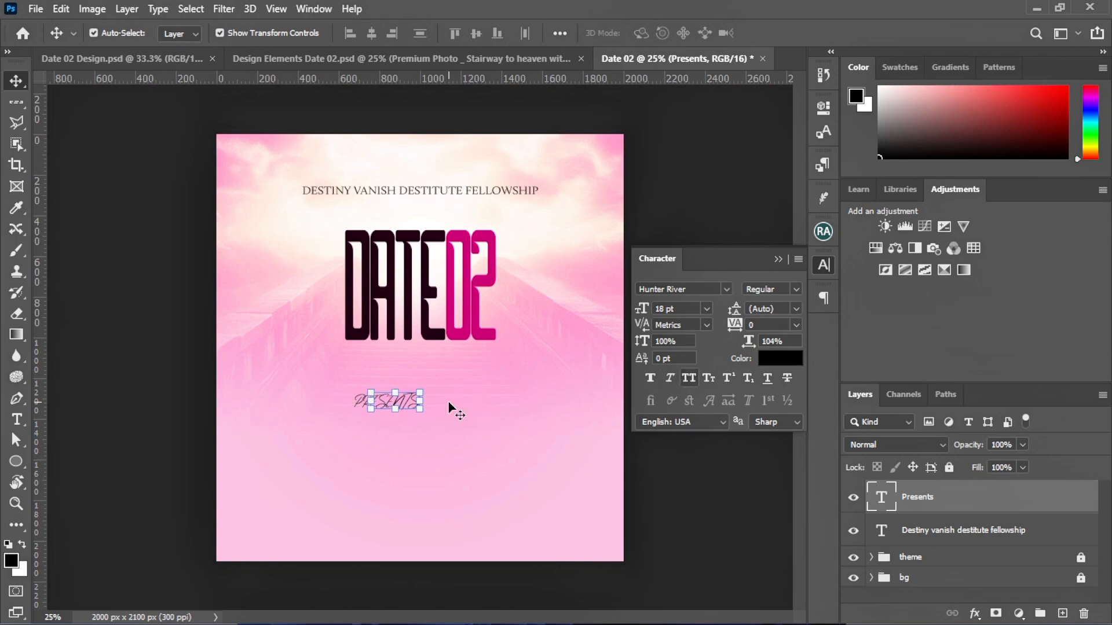
drag(441, 380, 437, 374)
click(805, 34)
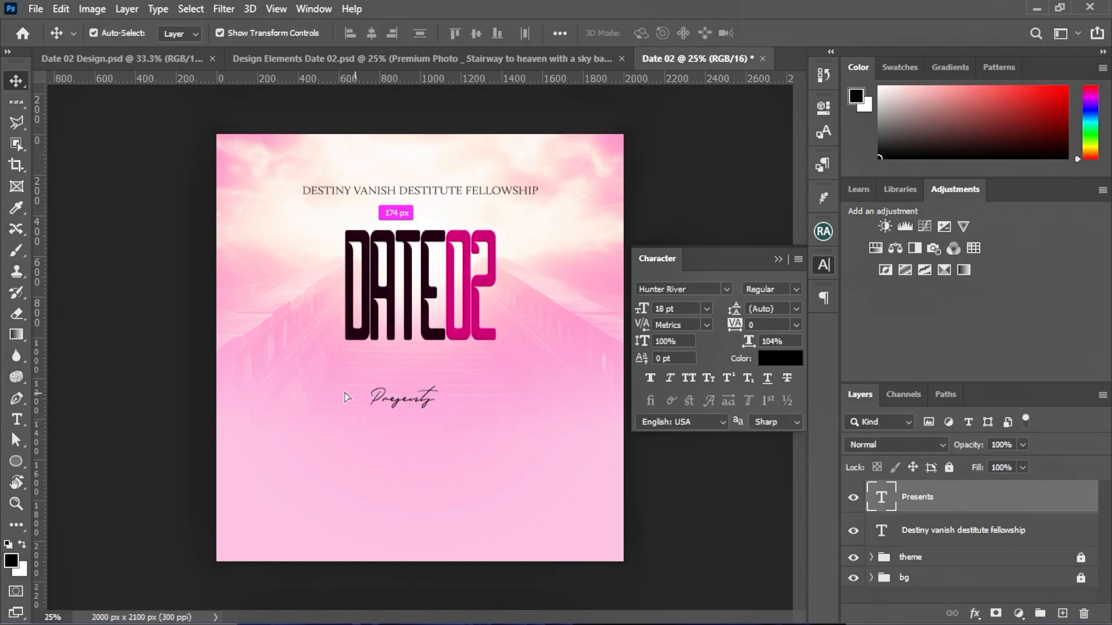
drag(389, 406, 401, 213)
click(310, 283)
click(369, 375)
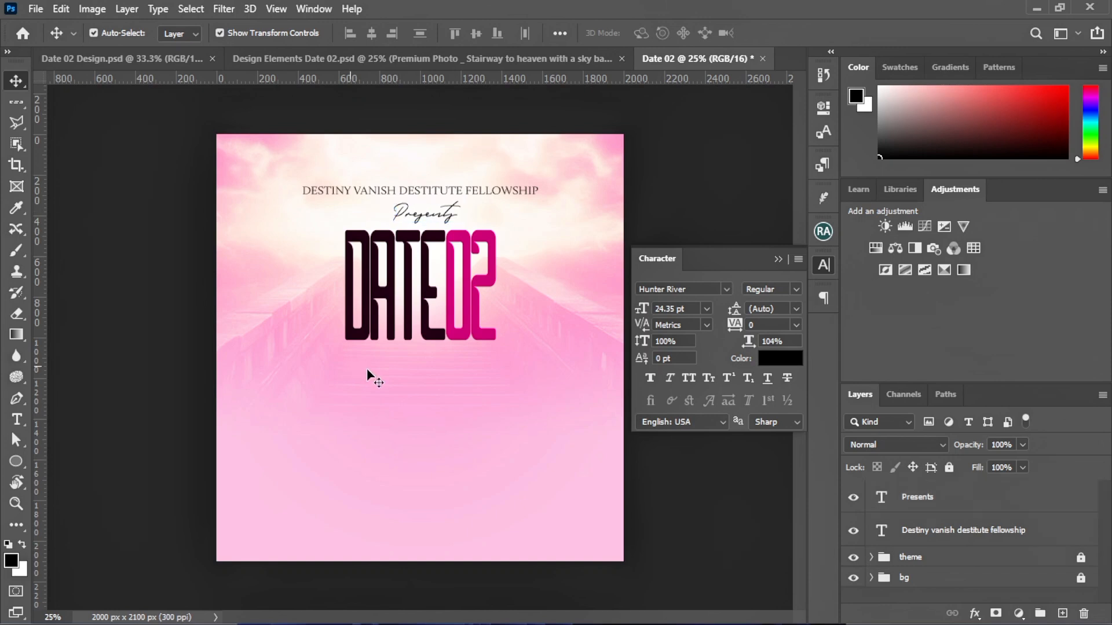
click(778, 259)
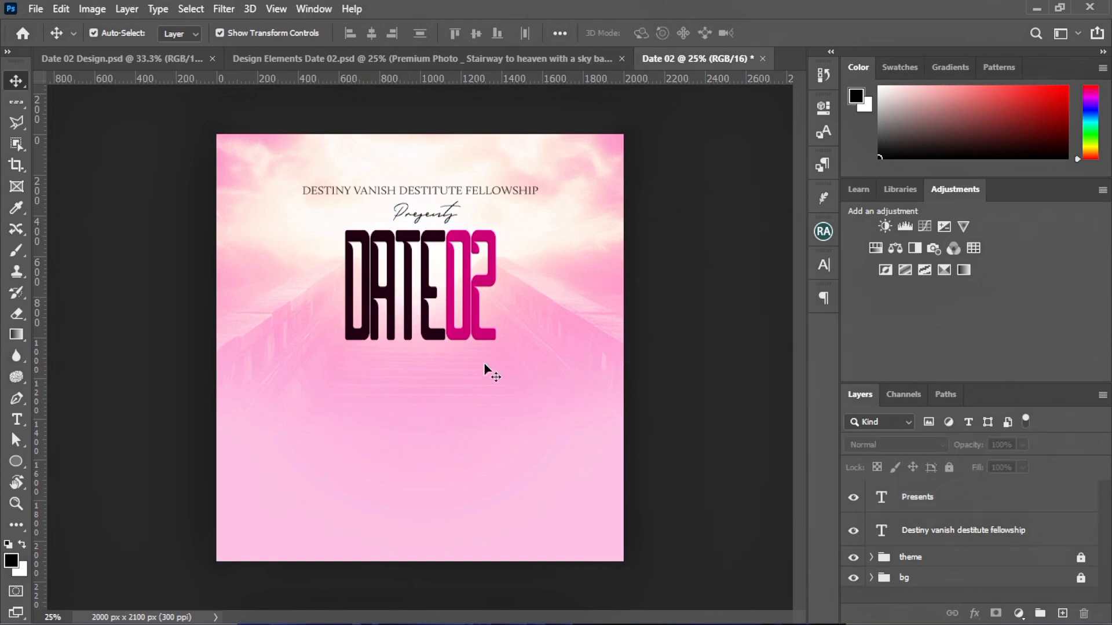
Centre Presents, then copy the maroon-dress woman (Model 1) from Design Elements into Date 02
drag(419, 220, 413, 220)
click(566, 360)
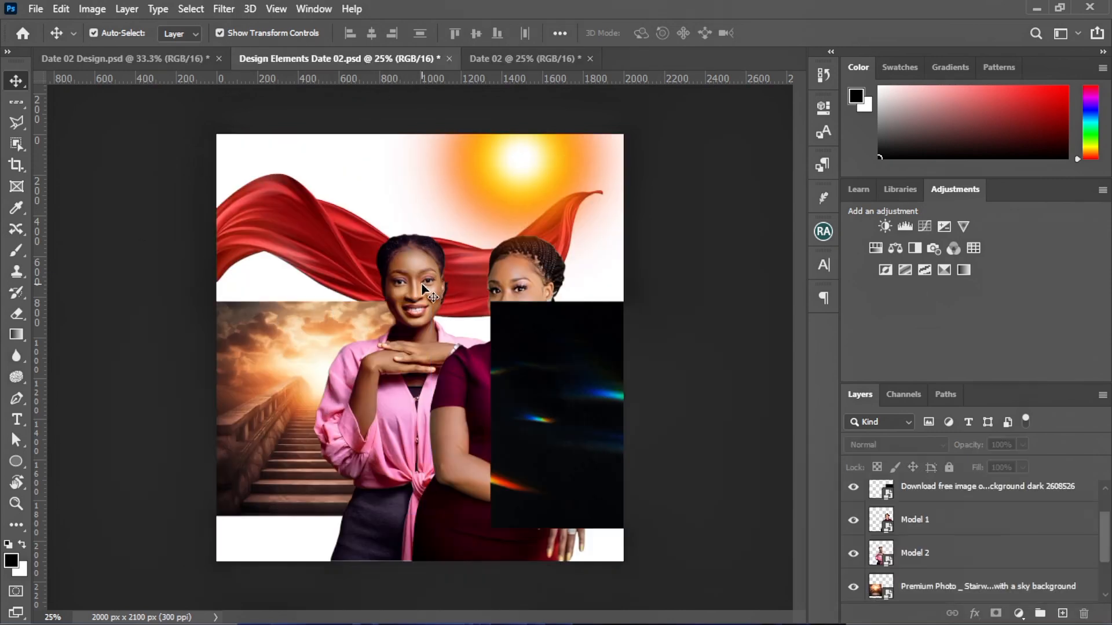
drag(438, 288, 377, 275)
drag(530, 274, 561, 61)
drag(336, 385, 335, 394)
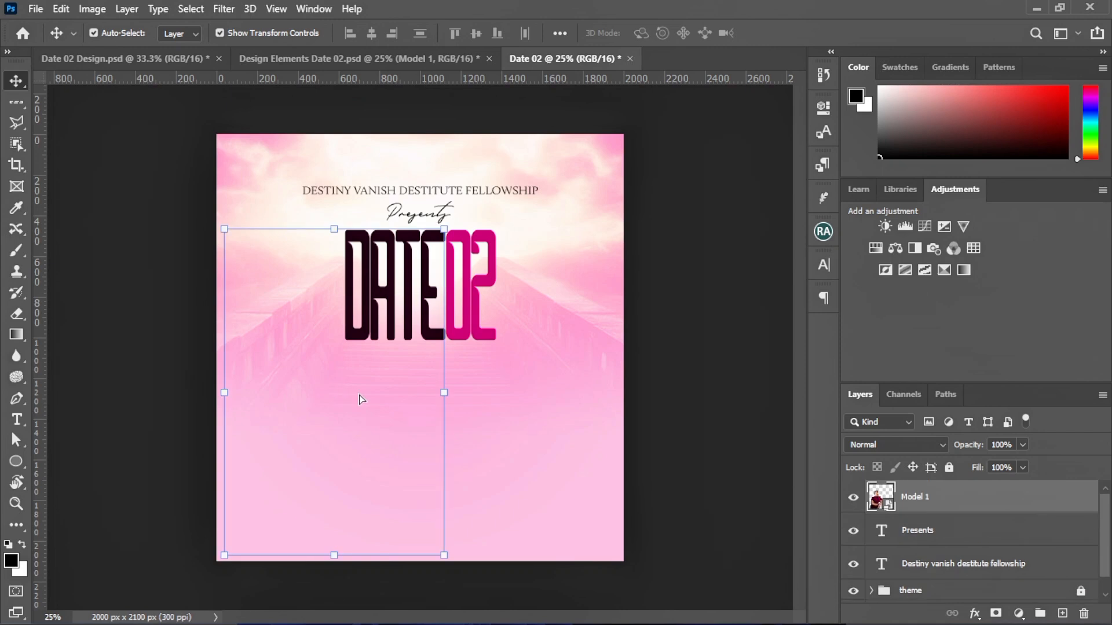
click(684, 212)
Group the Presents and fellowship text layers as 'header text' and lock the group
click(924, 544)
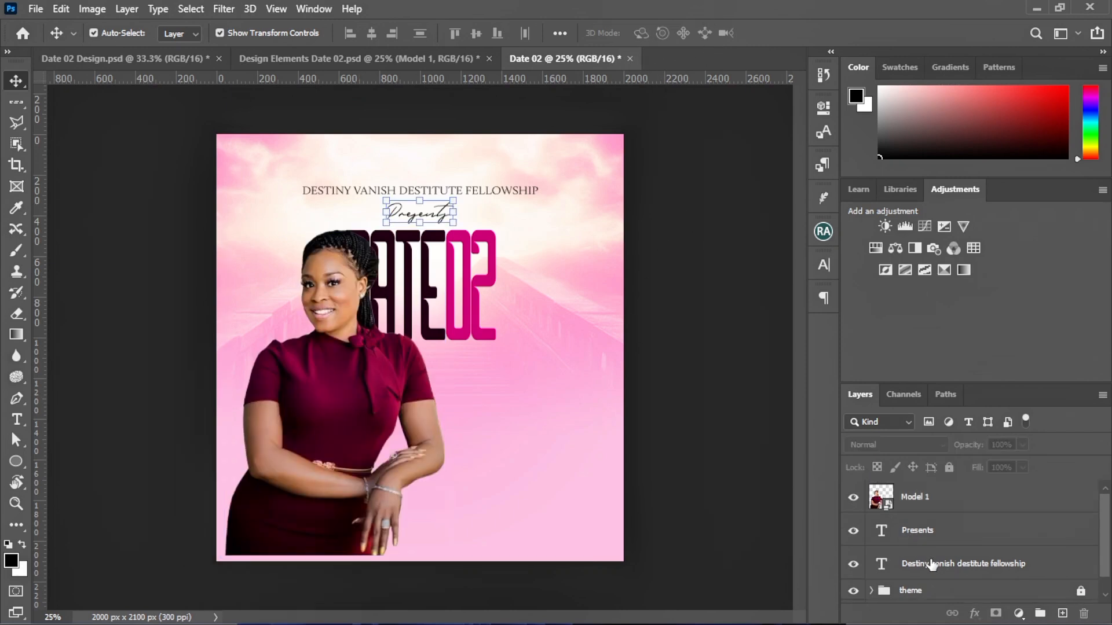
shift+click(931, 565)
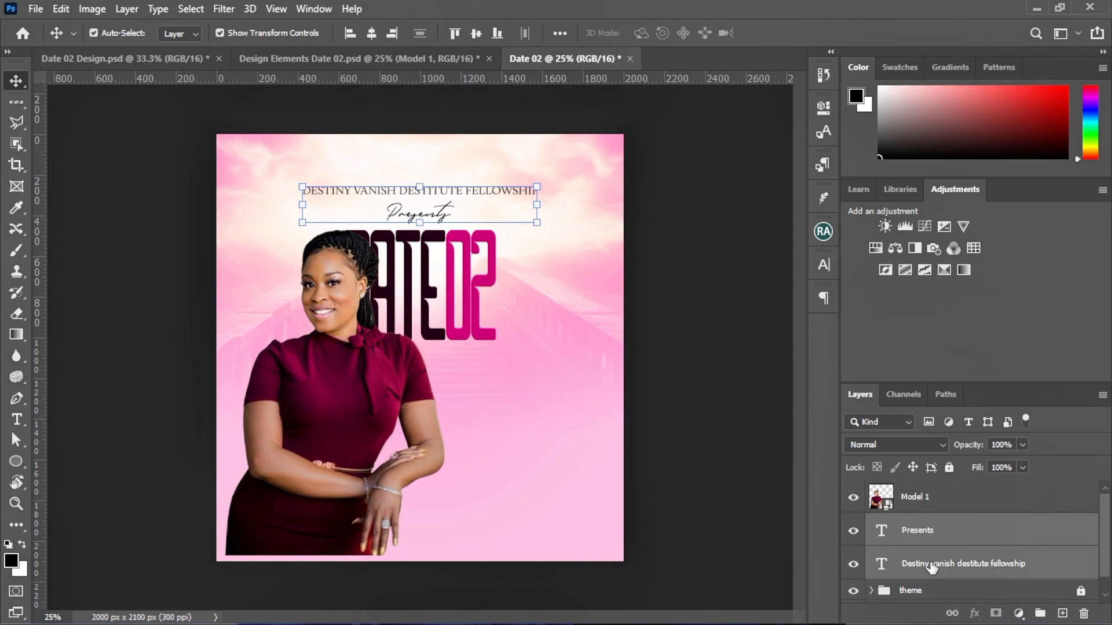
key(ctrl+g)
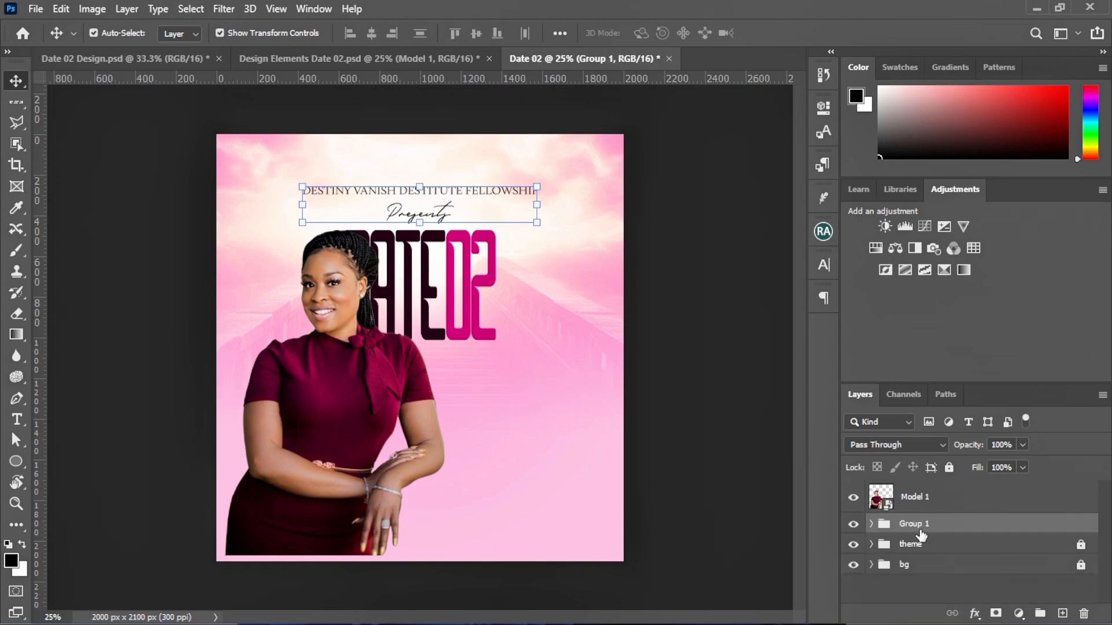
double_click(915, 525)
text(header text)
click(968, 527)
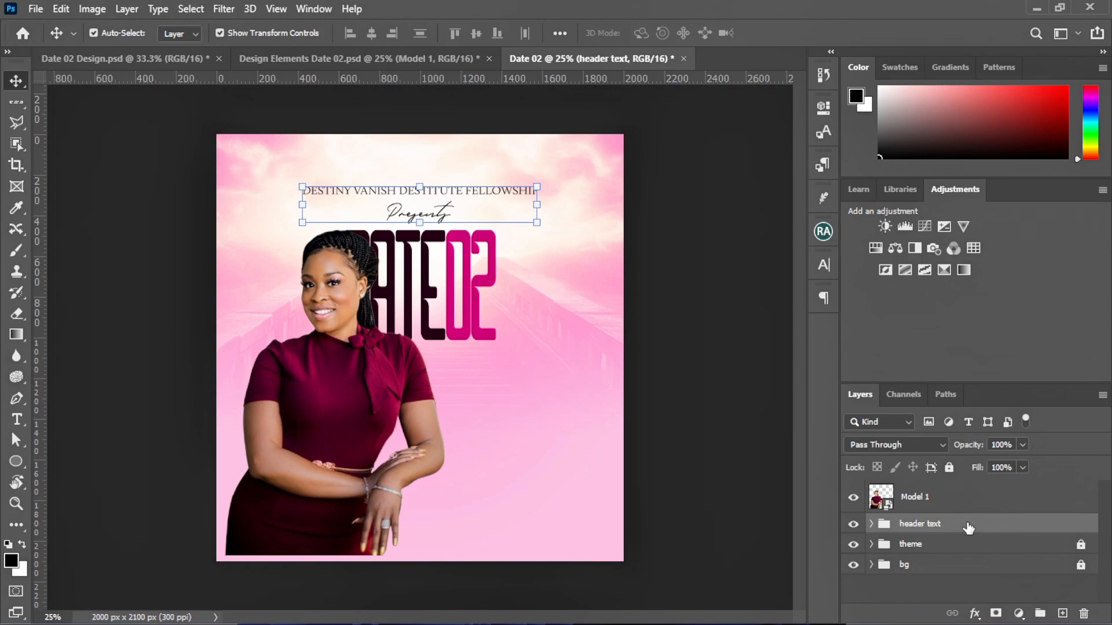
key(ctrl+slash)
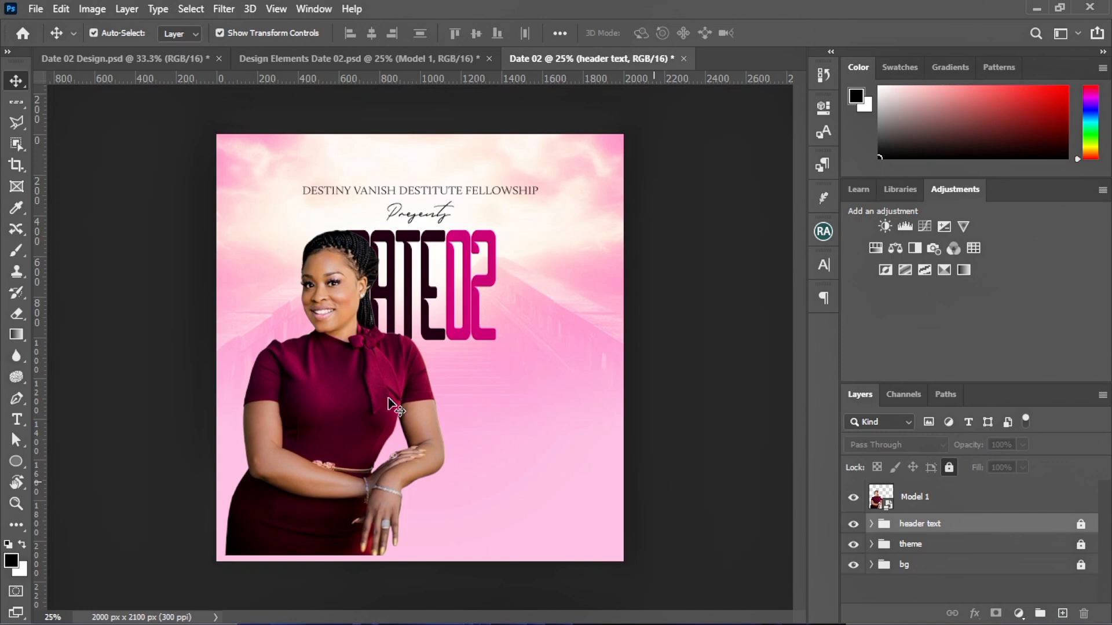
ctrl+click(362, 469)
Scale the Model 1 woman down, rasterize her layer and add a layer mask
drag(316, 378, 343, 303)
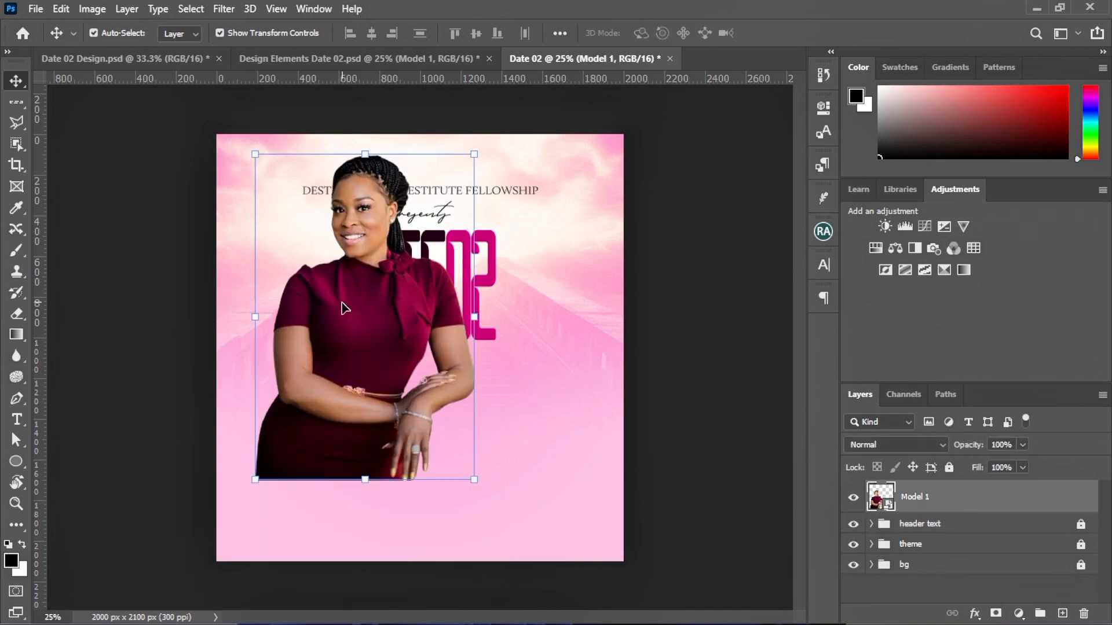
drag(379, 376, 379, 377)
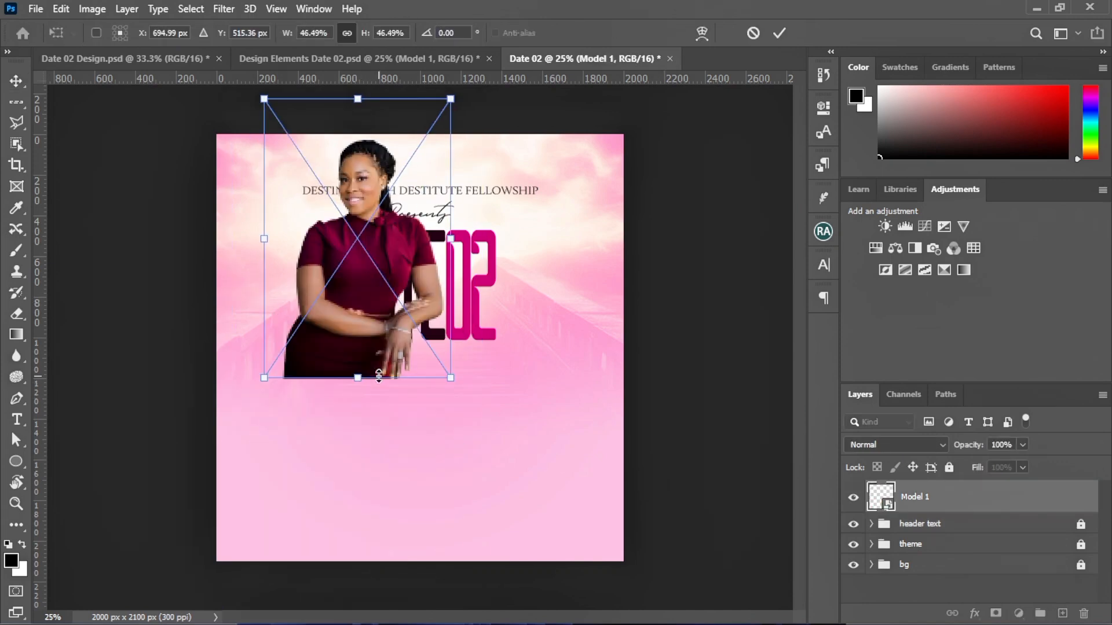
click(779, 34)
right_click(930, 502)
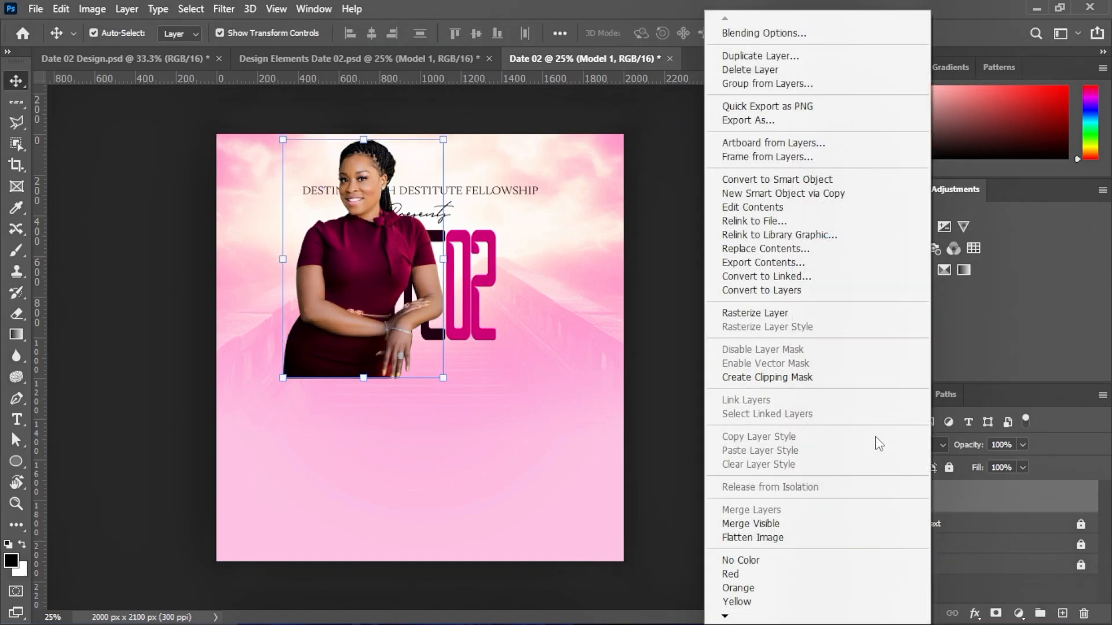
click(755, 314)
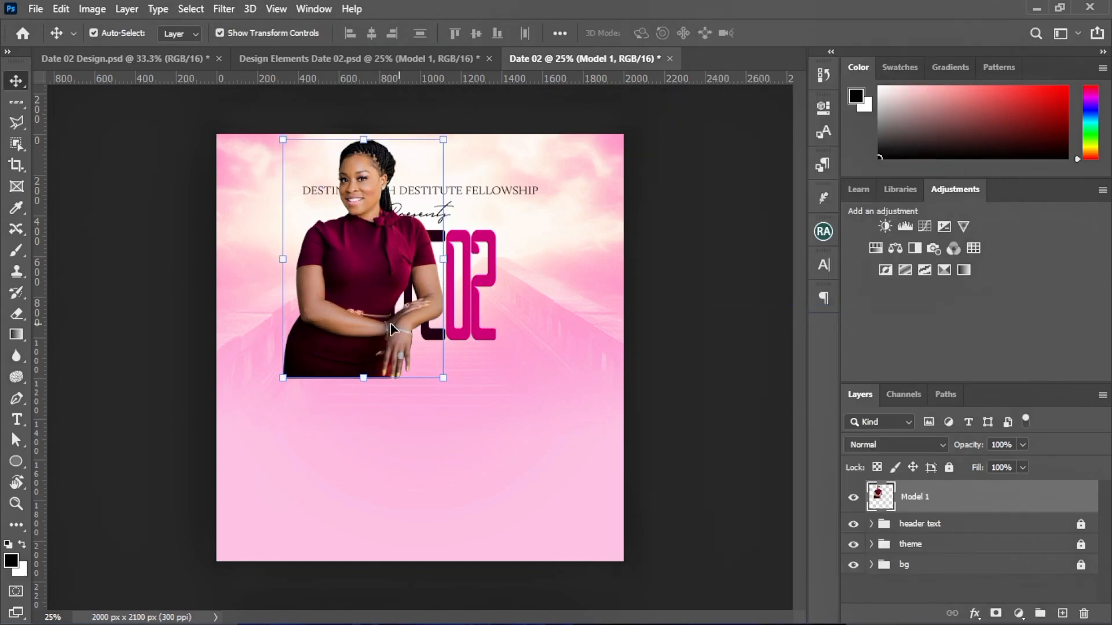
drag(338, 364, 351, 363)
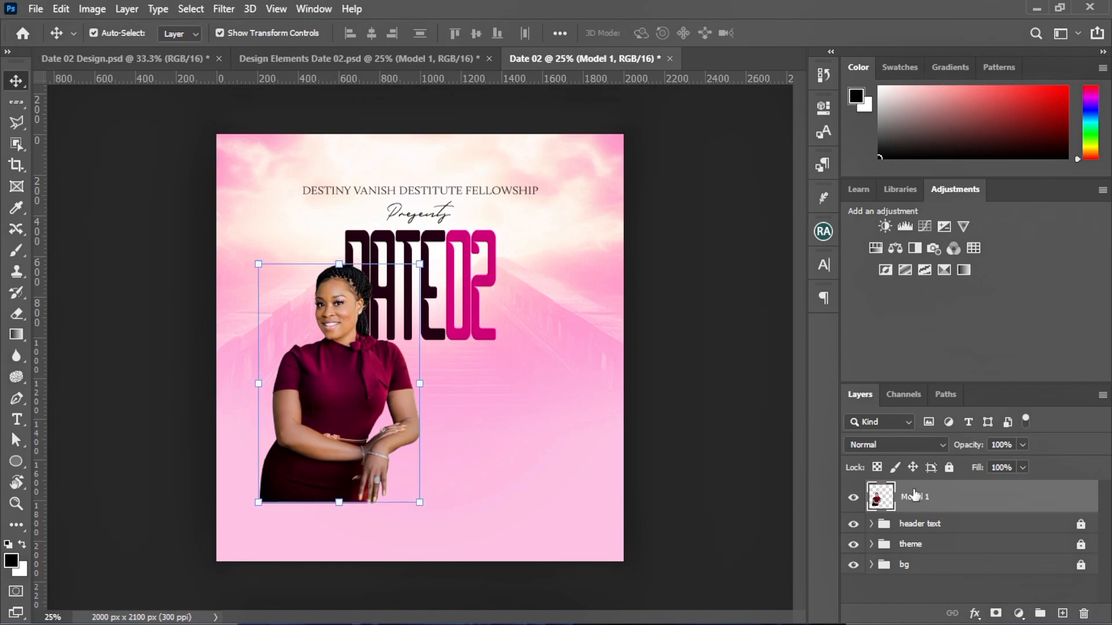
click(994, 614)
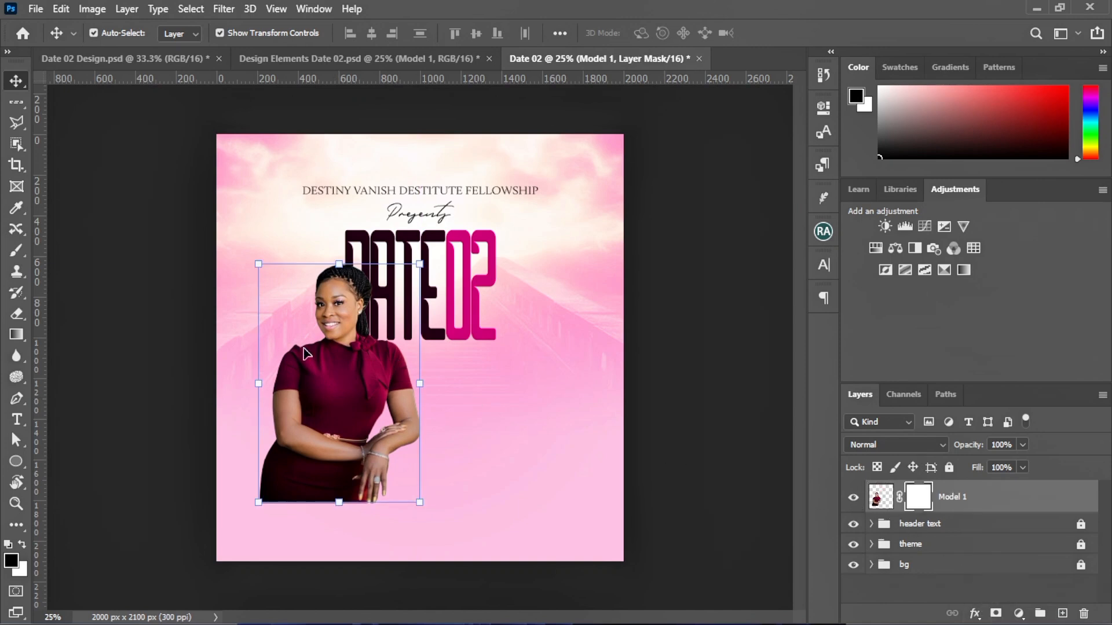
drag(351, 422, 385, 422)
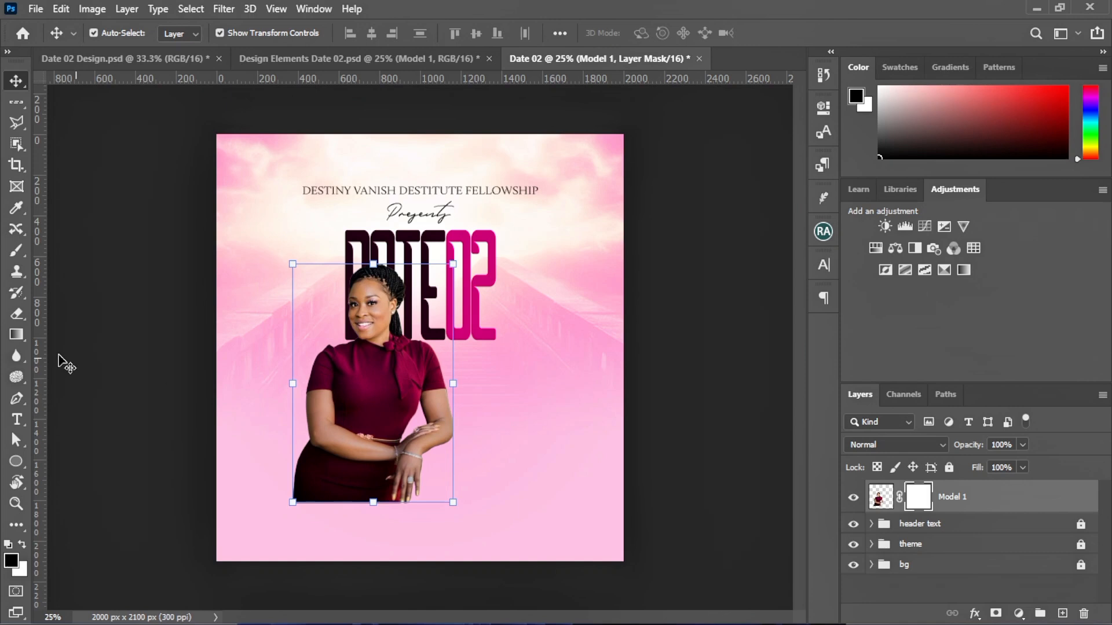
Fade her lower body into the pink with a mask gradient and move her below DATE02
click(23, 335)
click(64, 335)
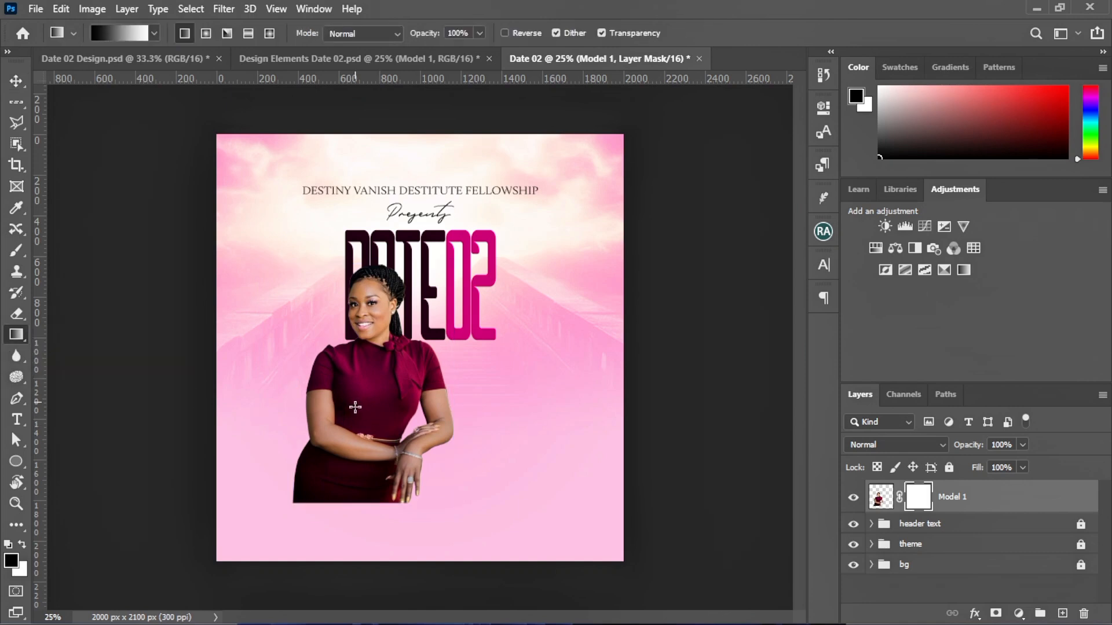
drag(358, 479, 365, 339)
drag(377, 494, 380, 321)
drag(364, 413, 366, 304)
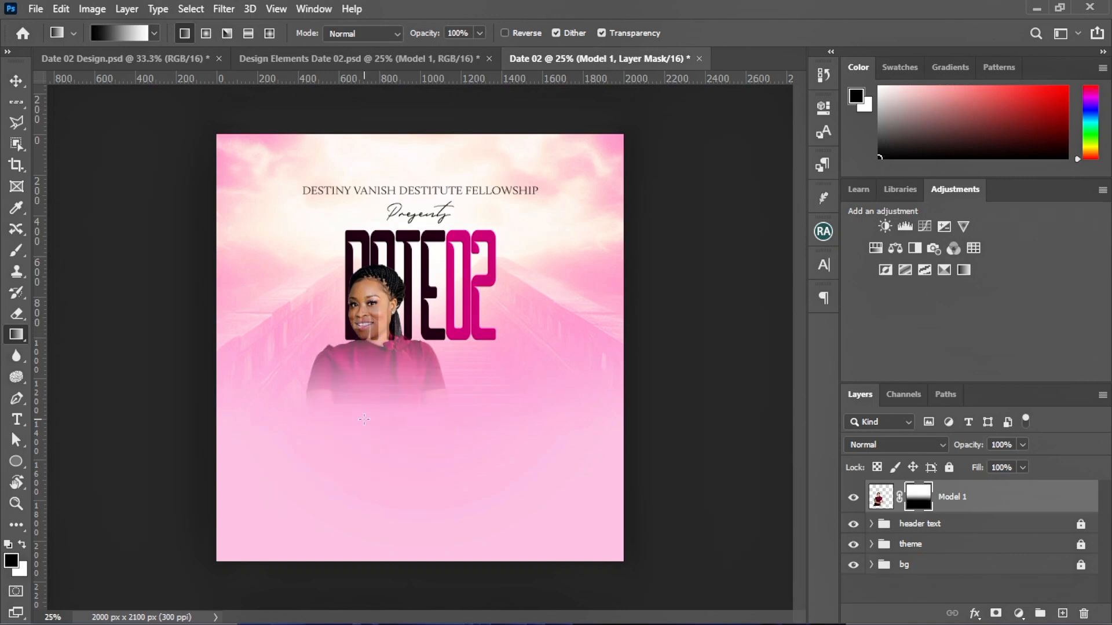
drag(370, 434, 375, 355)
drag(362, 405, 371, 351)
drag(355, 428, 371, 345)
drag(360, 423, 367, 367)
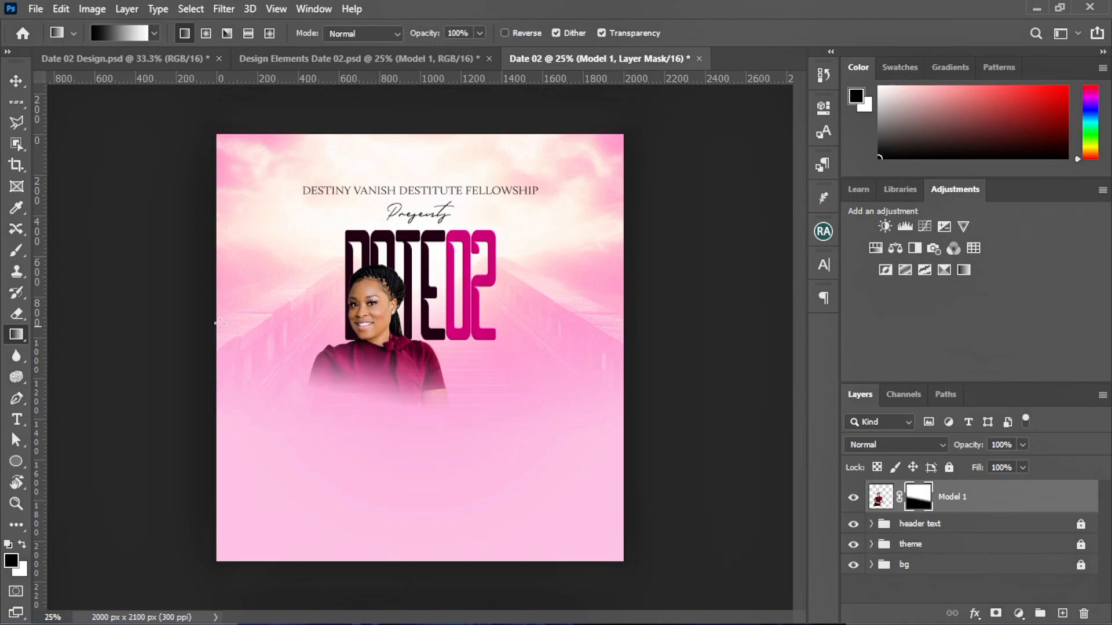
key(v)
drag(347, 393, 376, 433)
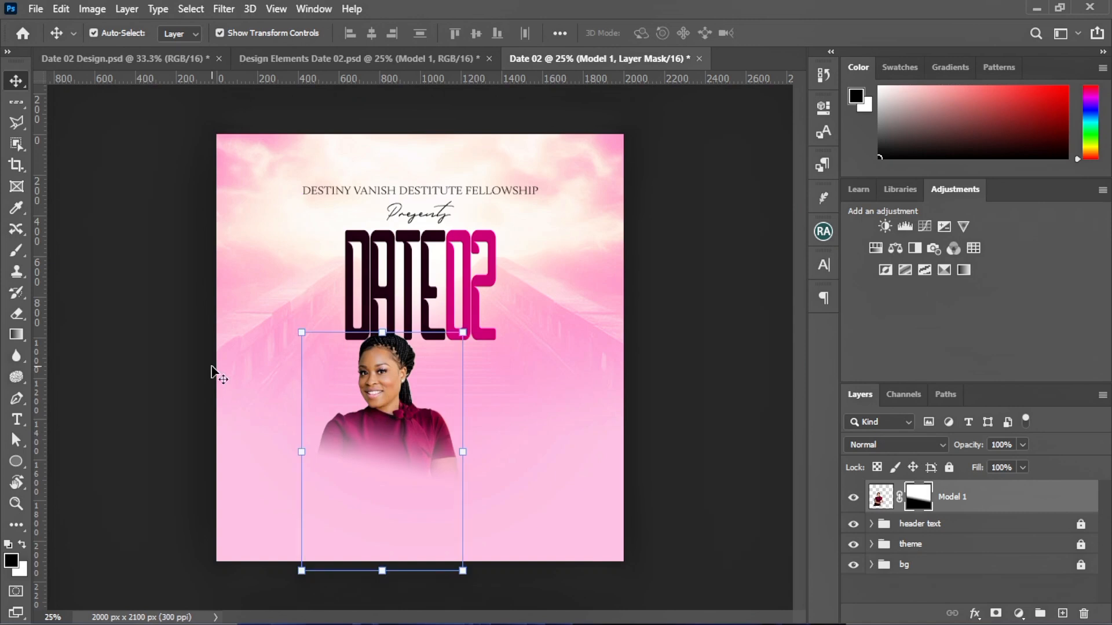
Copy the pink-shirt Model 2 in, shrink her below the title, then rasterize and mask her layer
click(212, 367)
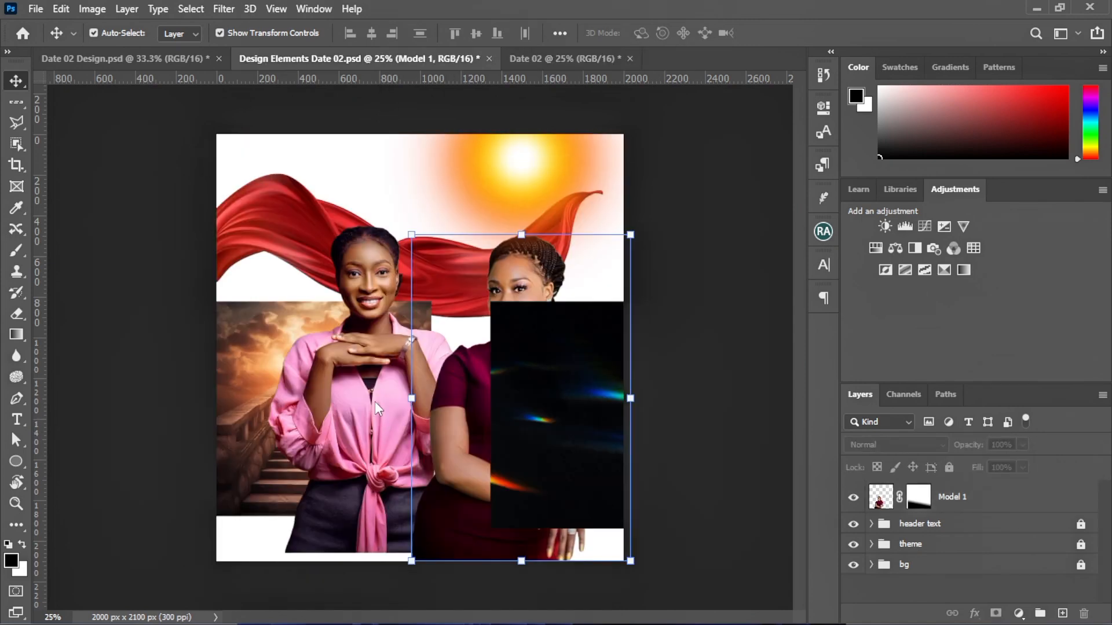
drag(367, 401, 426, 223)
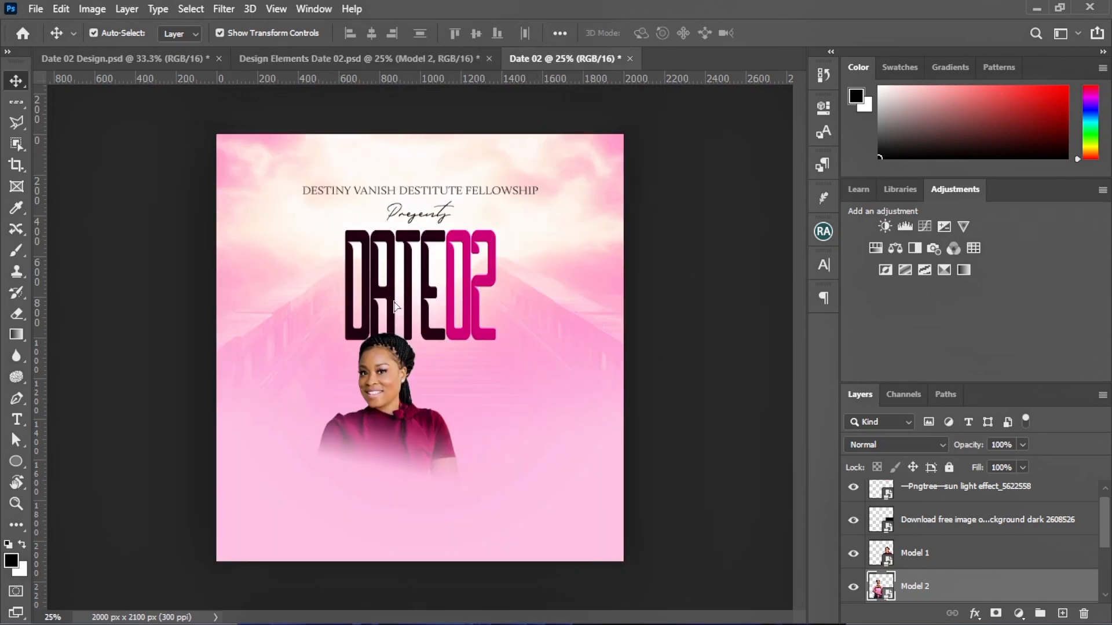
drag(394, 305, 394, 306)
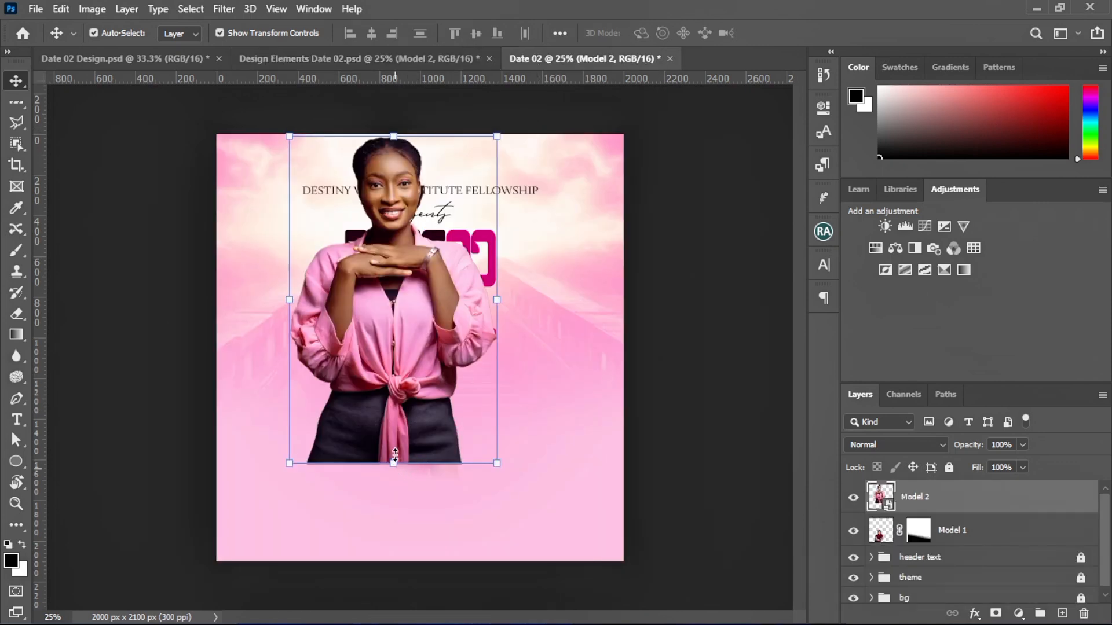
drag(394, 455, 356, 540)
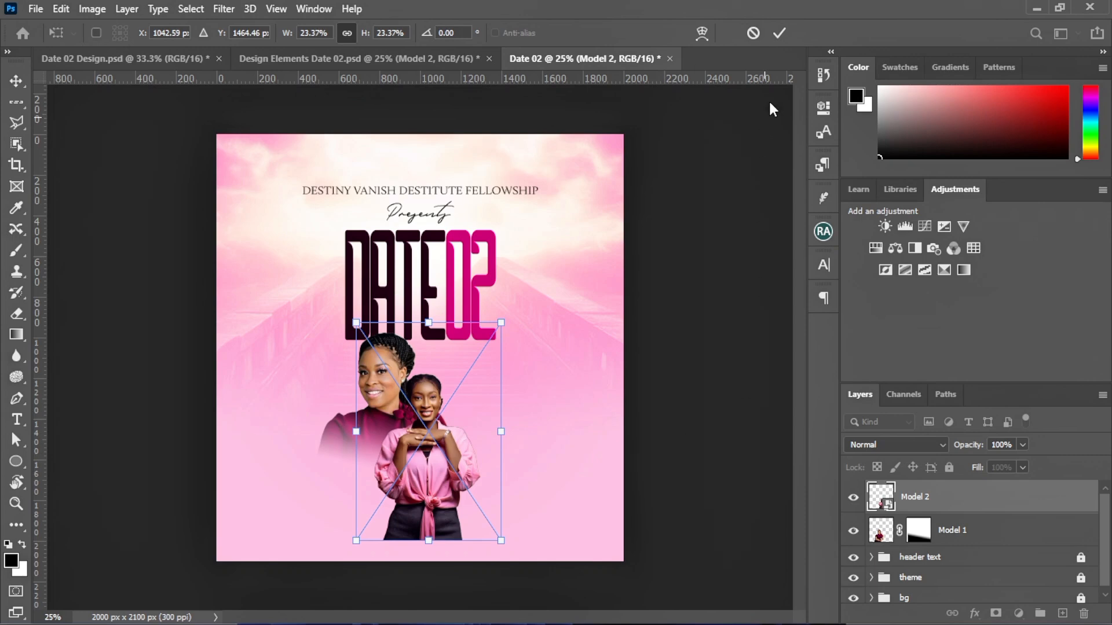
click(780, 33)
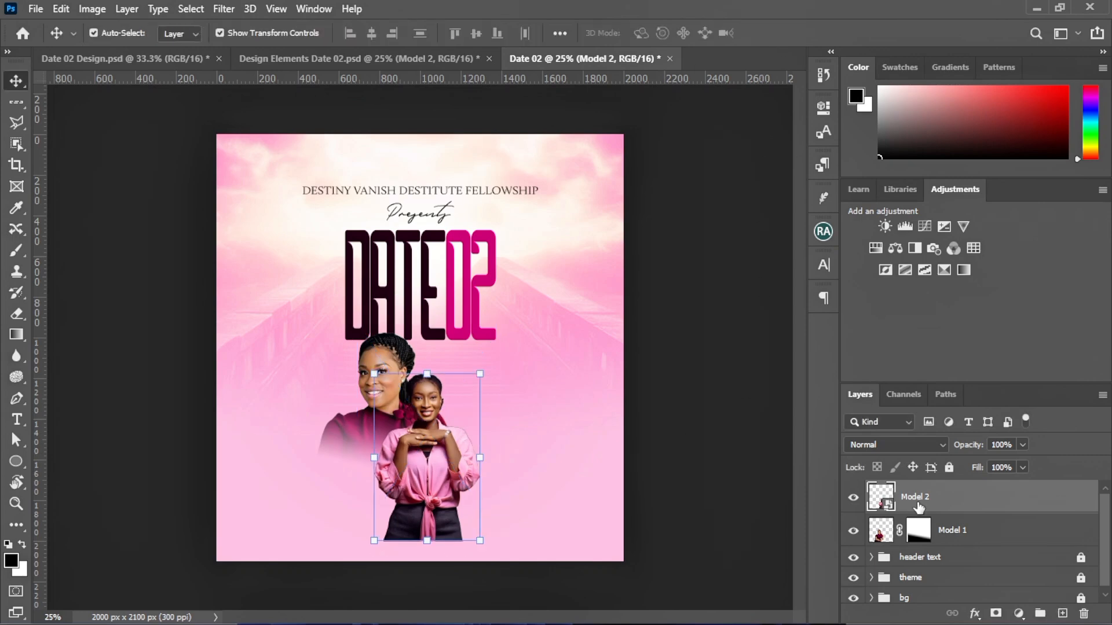
right_click(918, 500)
click(776, 310)
click(995, 612)
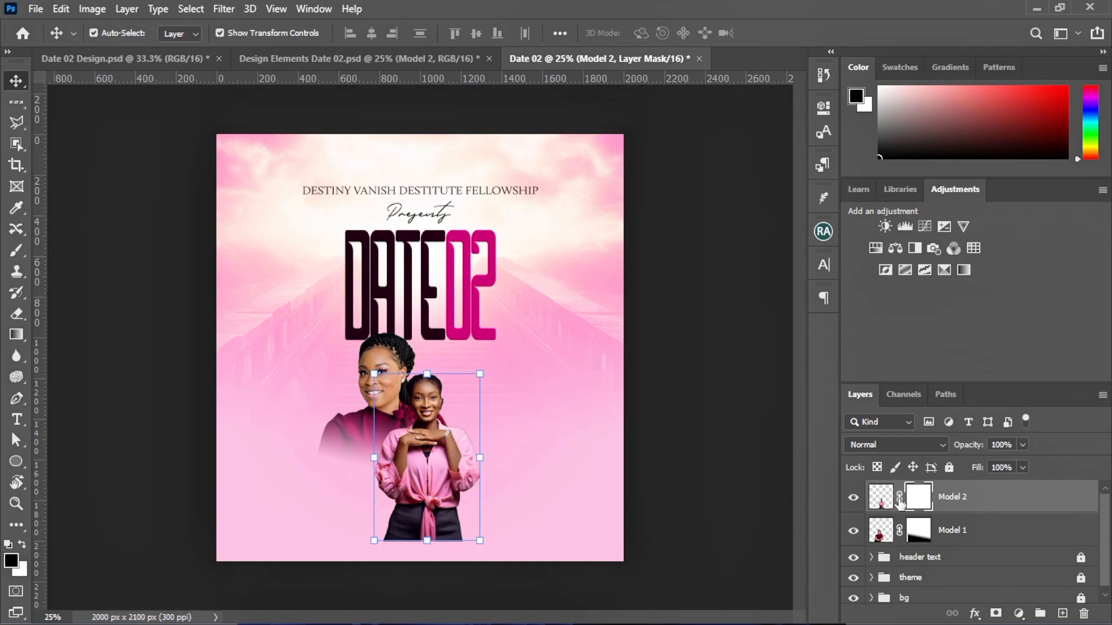
Fade out the second woman's waist and legs with a gradient on her mask
click(16, 335)
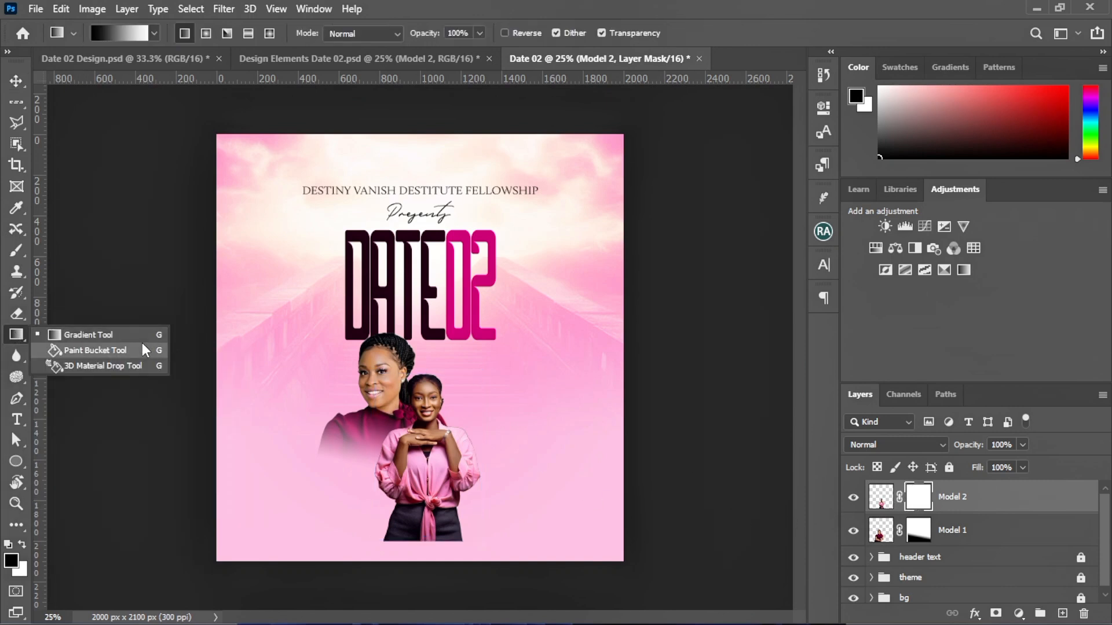
click(140, 341)
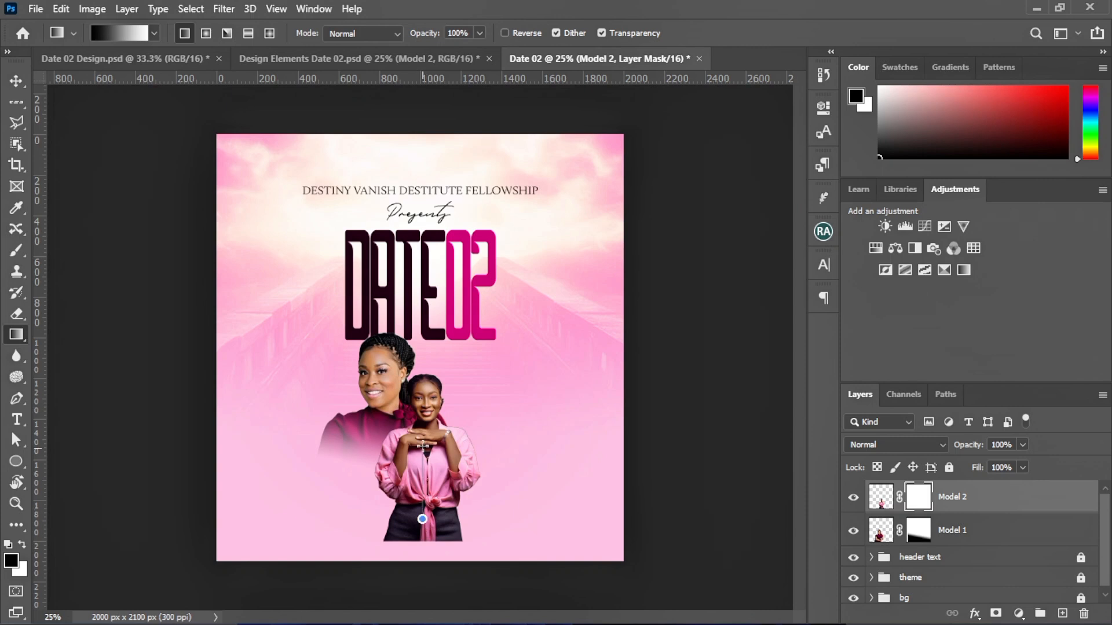
drag(435, 520, 433, 435)
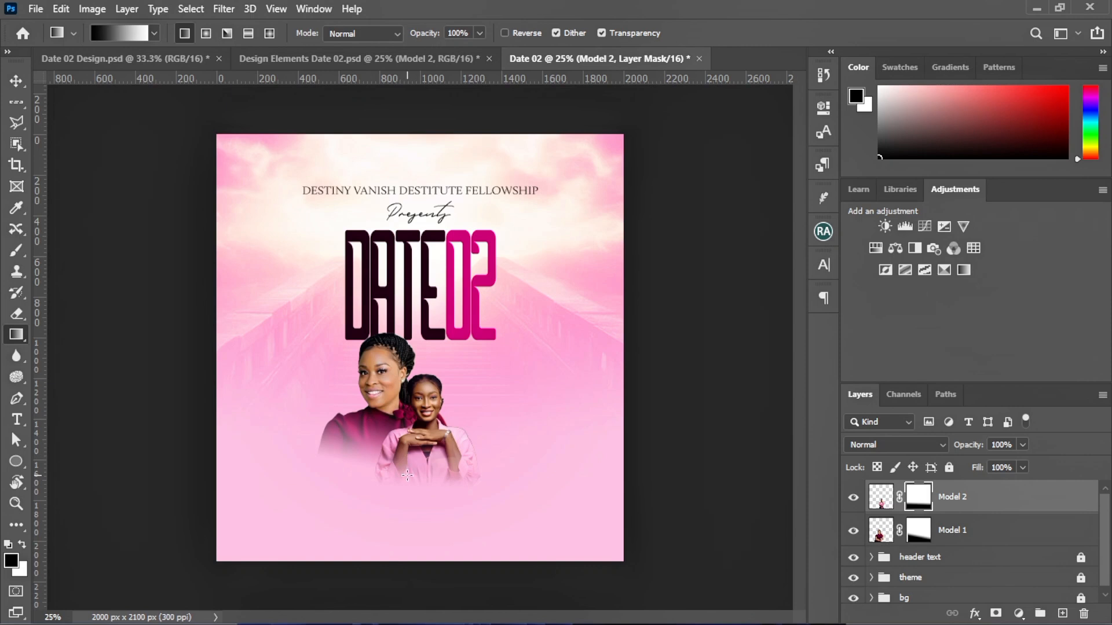
Free Transform the second woman, settling her final scale at about 94%
click(12, 82)
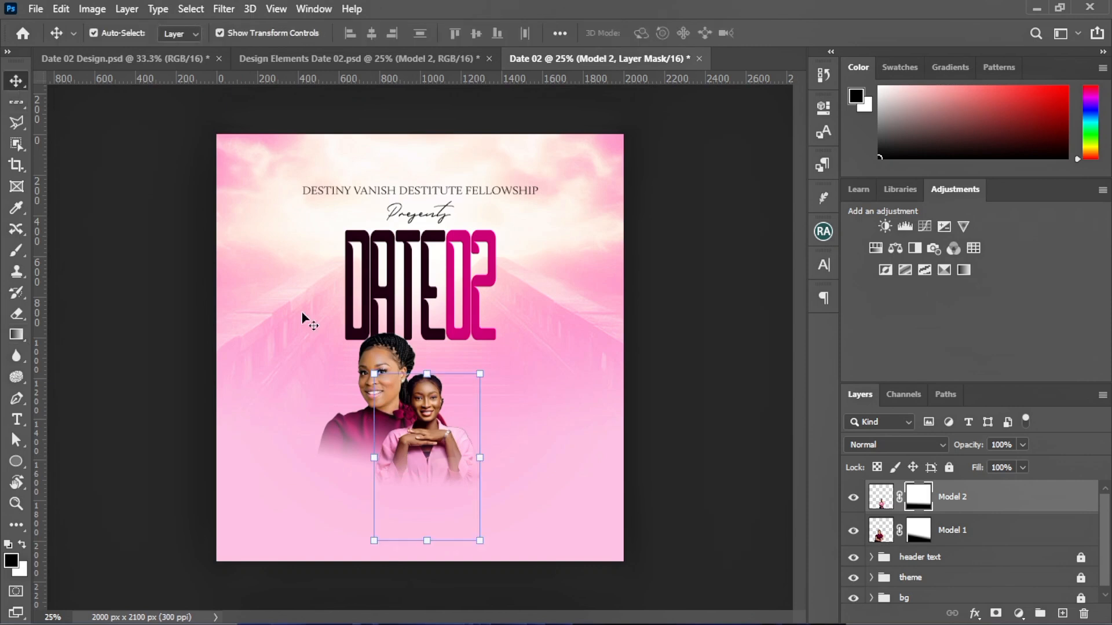
drag(429, 374, 427, 312)
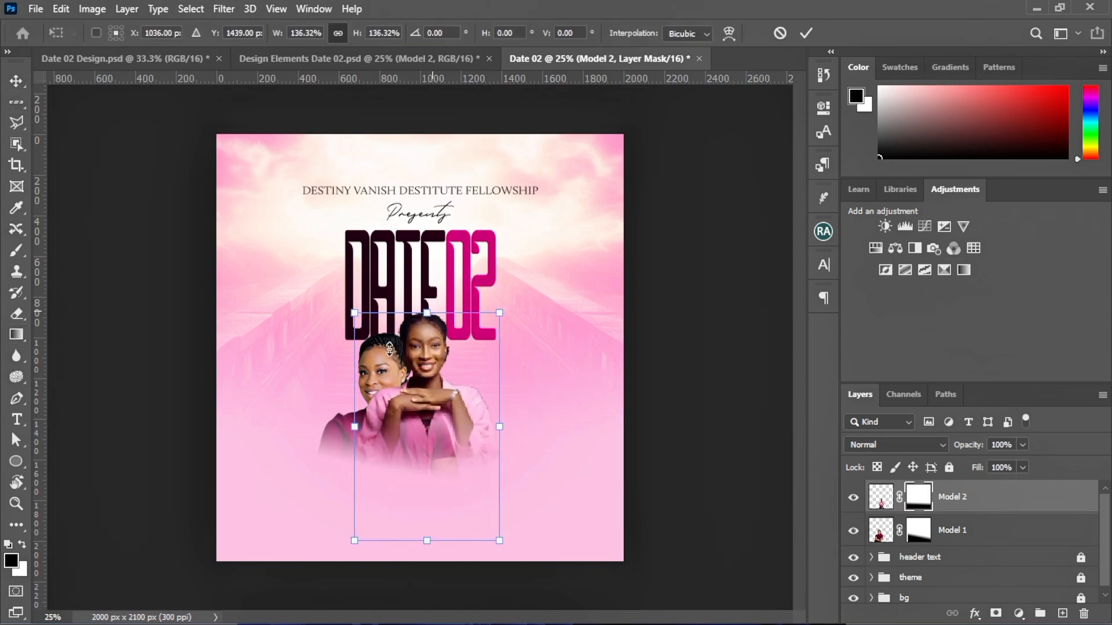
click(805, 33)
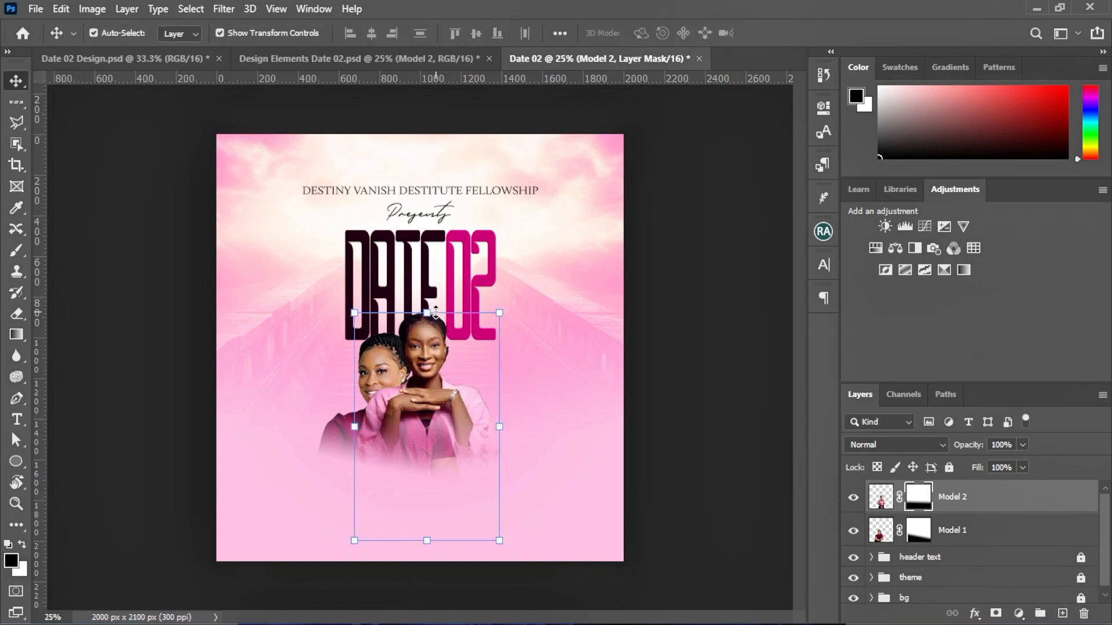
drag(434, 295, 435, 268)
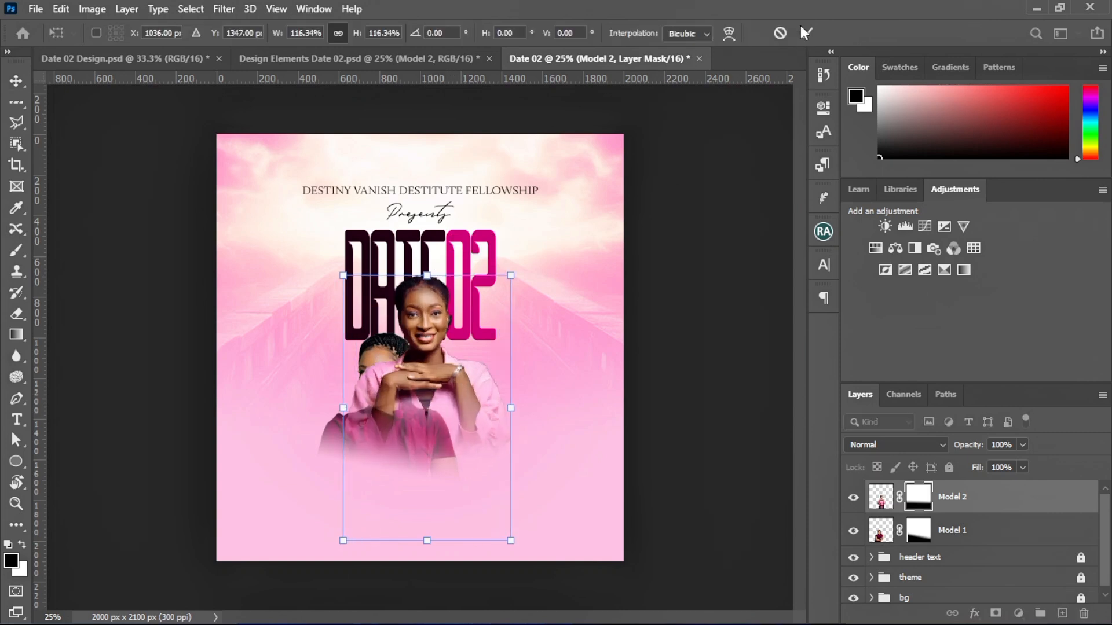
key(Return)
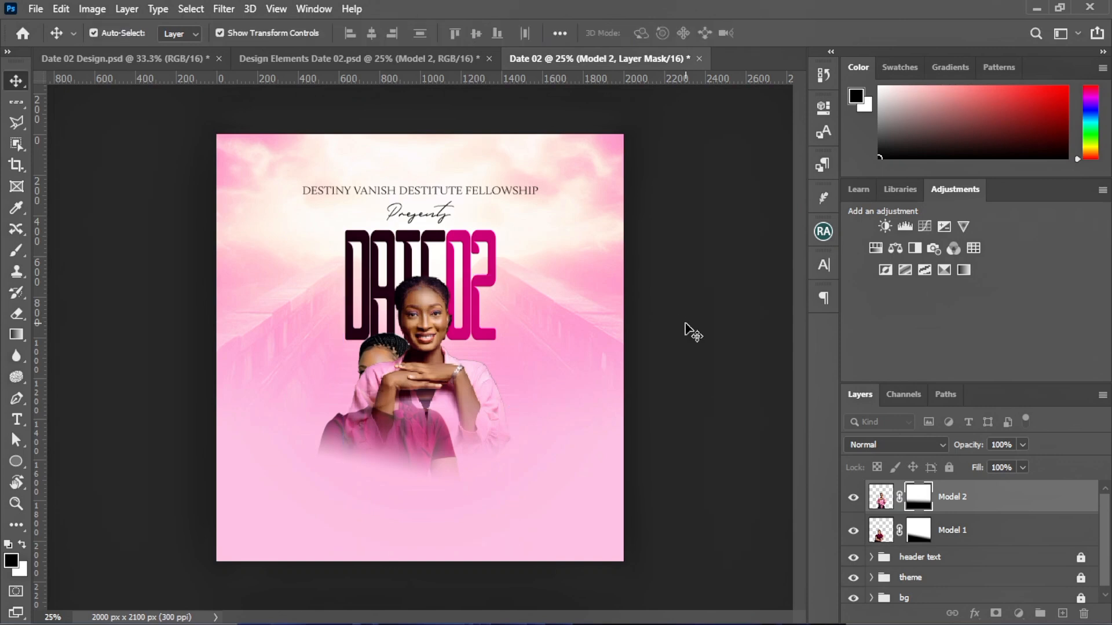
drag(430, 346, 453, 398)
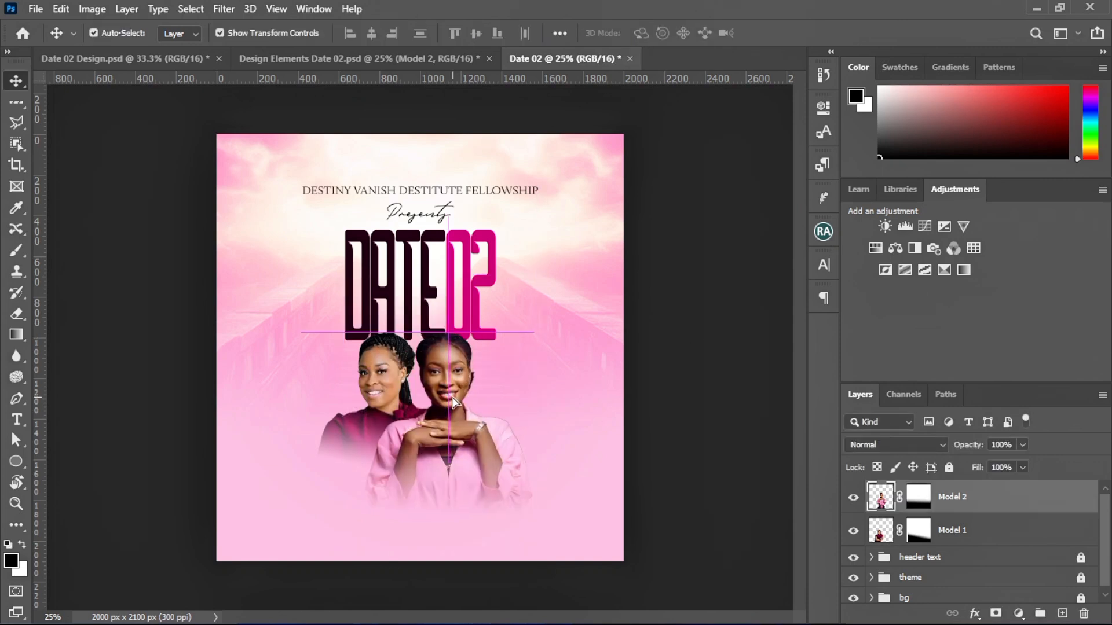
drag(533, 333, 525, 349)
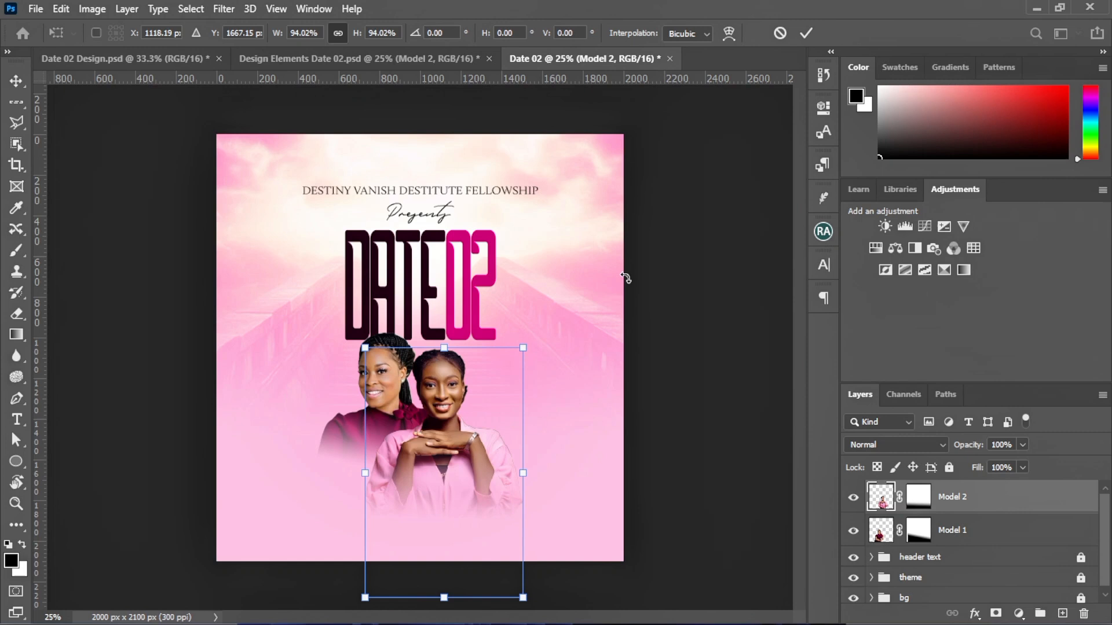
click(806, 33)
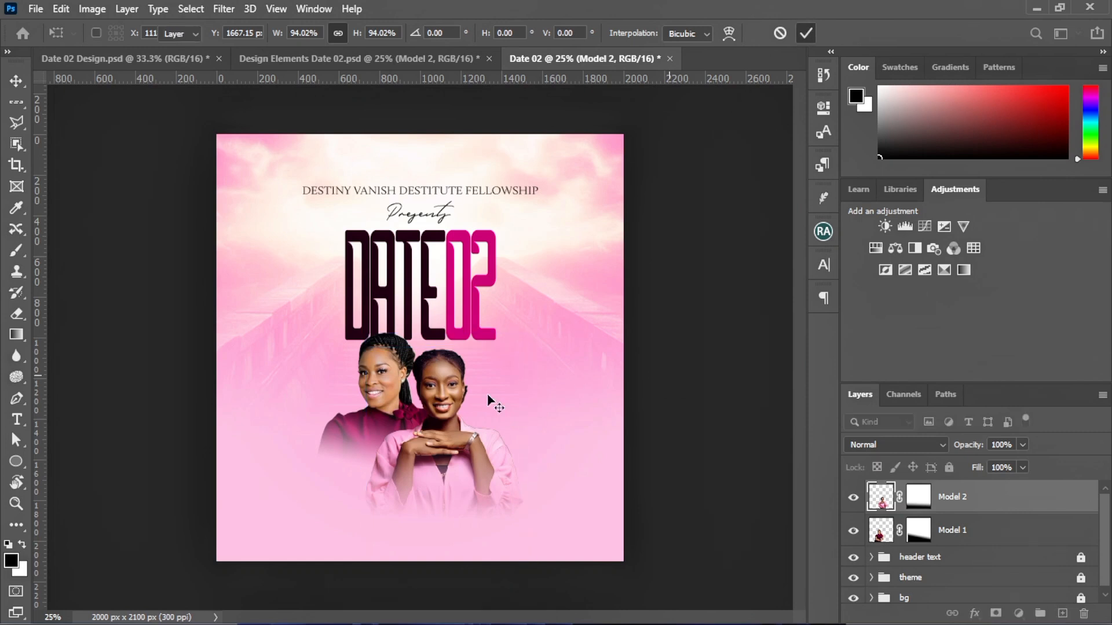
Move the second woman beside the first, nudging her slightly left and up
drag(454, 453, 454, 432)
key(shift+Left)
key(shift+Left)
key(shift+Left)
key(shift+Left)
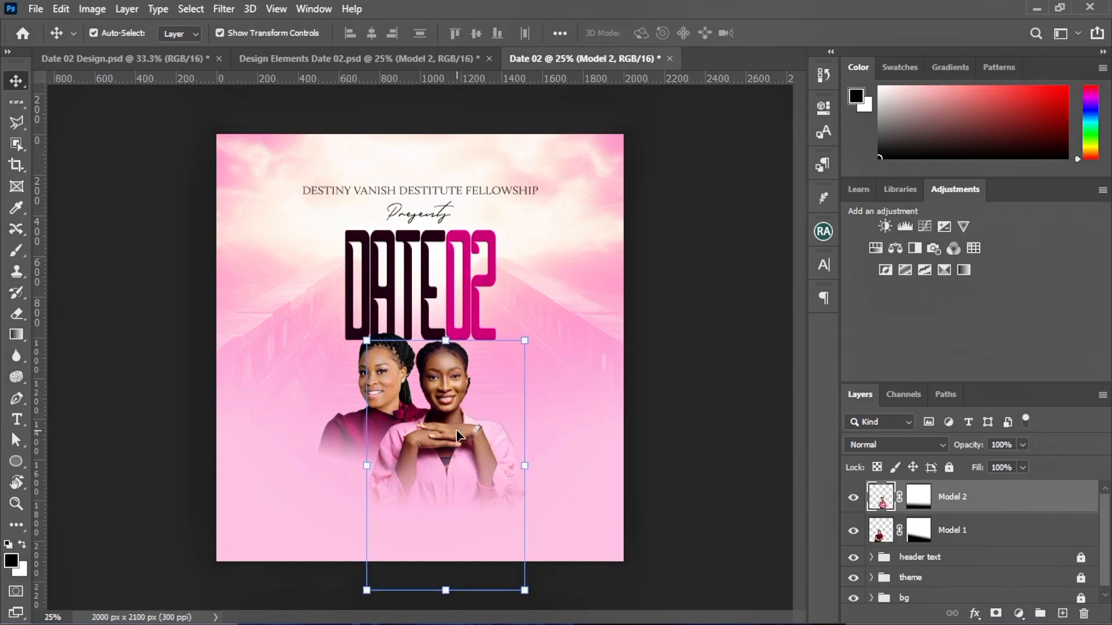
key(shift+Up)
key(shift+Up)
key(shift+Up)
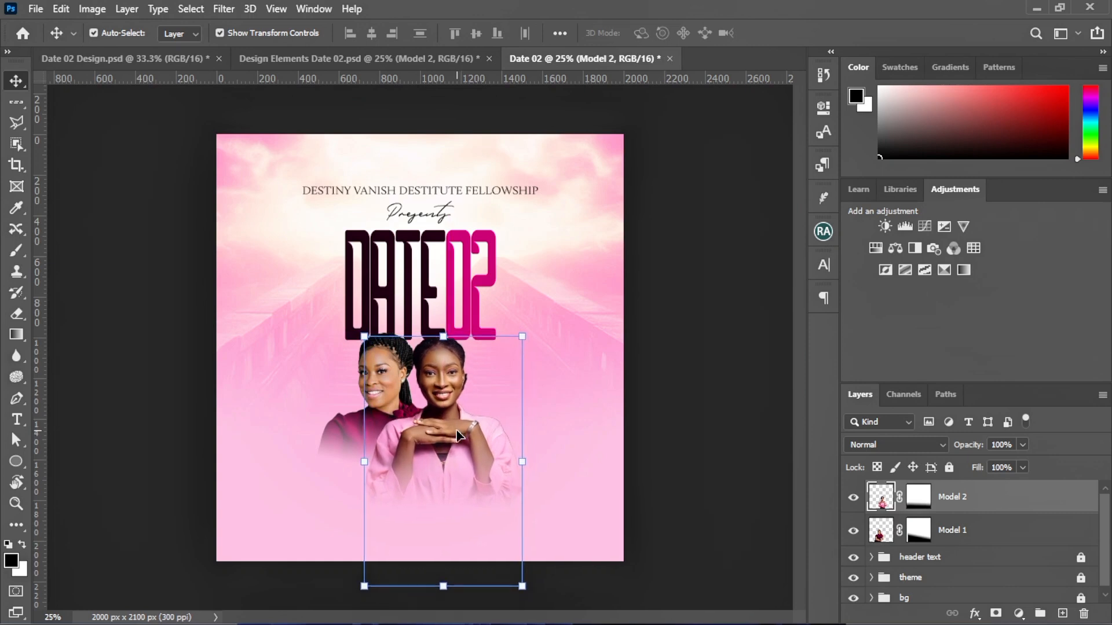
key(shift+Up)
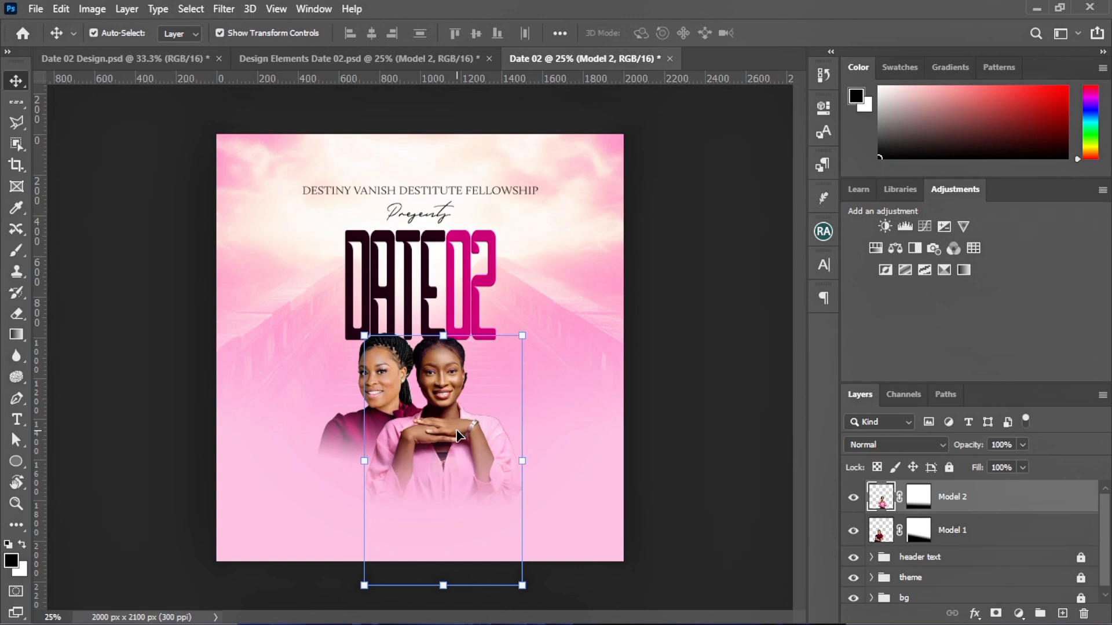
click(915, 499)
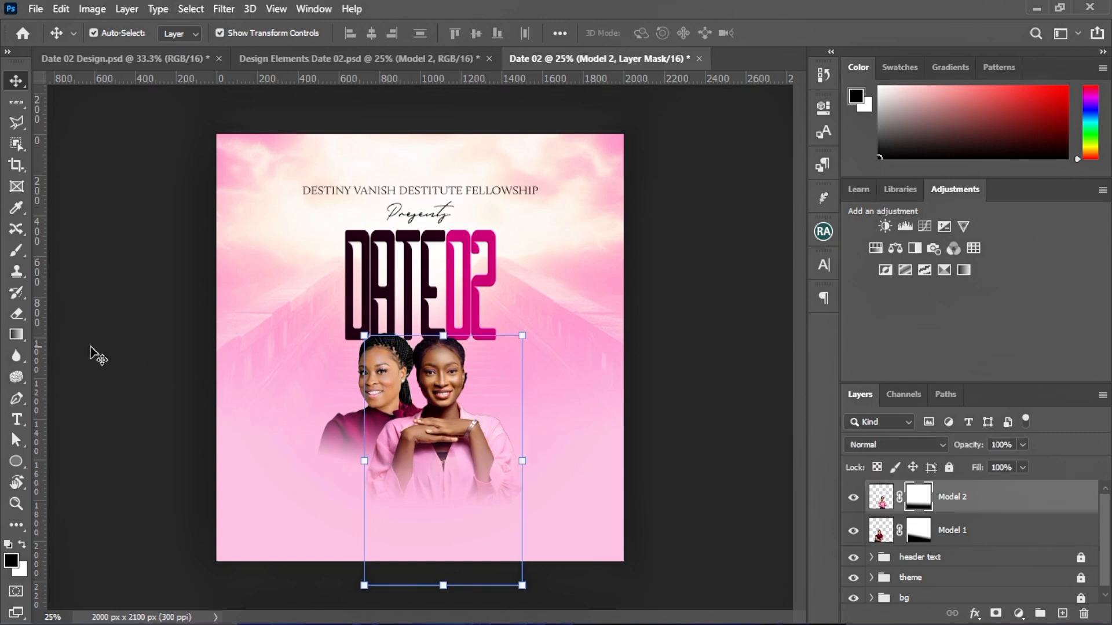
Redraw Model 2's mask gradient higher so her lower shirt blends into the pink
click(16, 335)
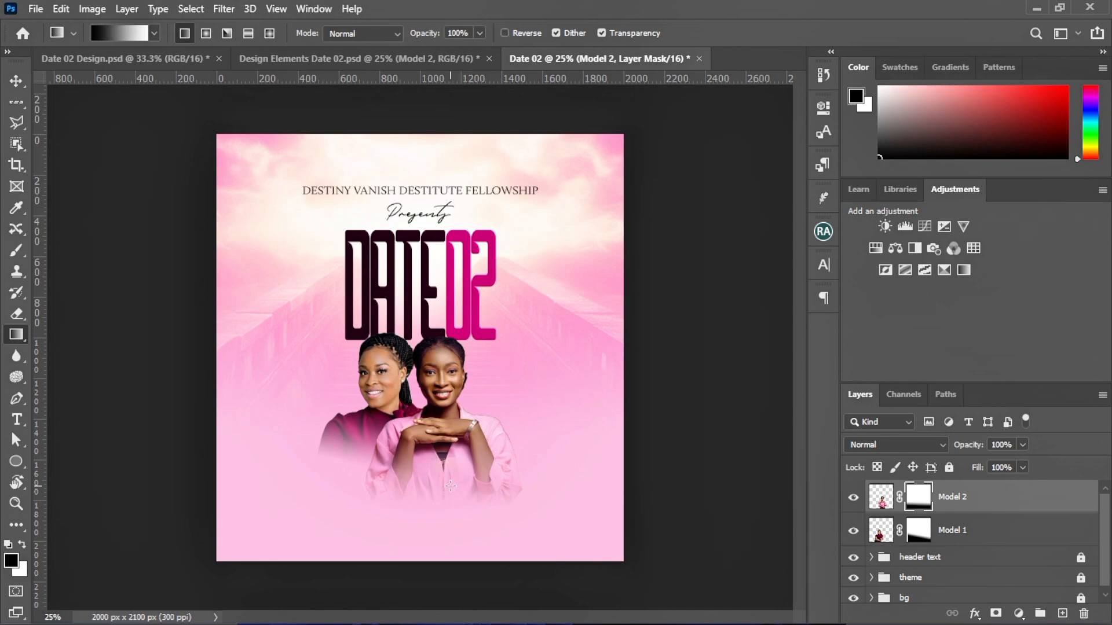
drag(446, 484, 449, 445)
key(ctrl+z)
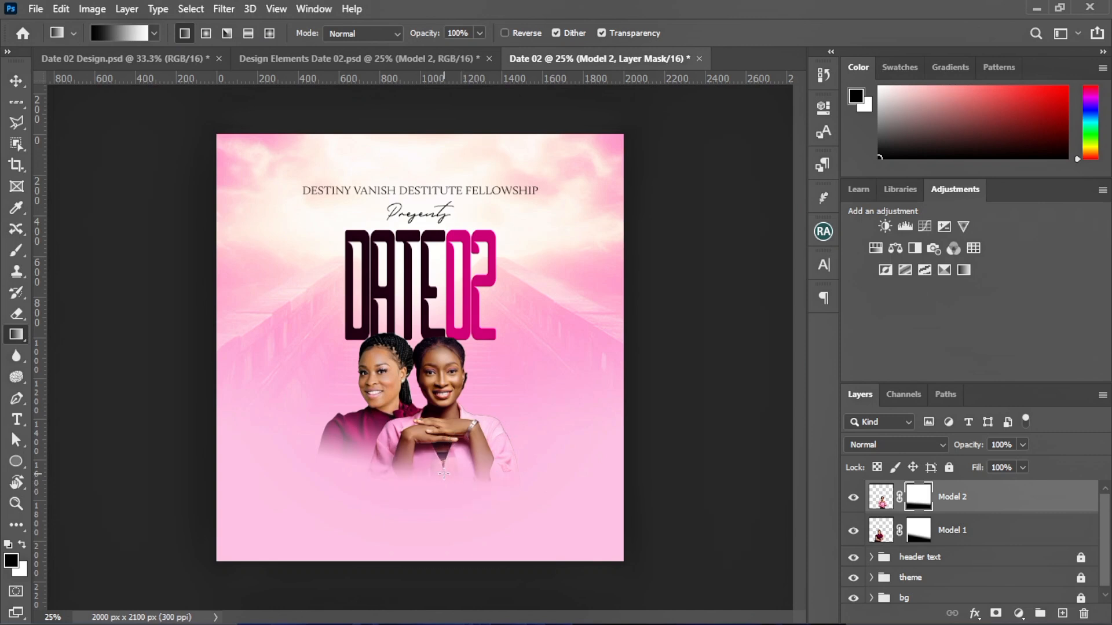
drag(457, 433, 458, 431)
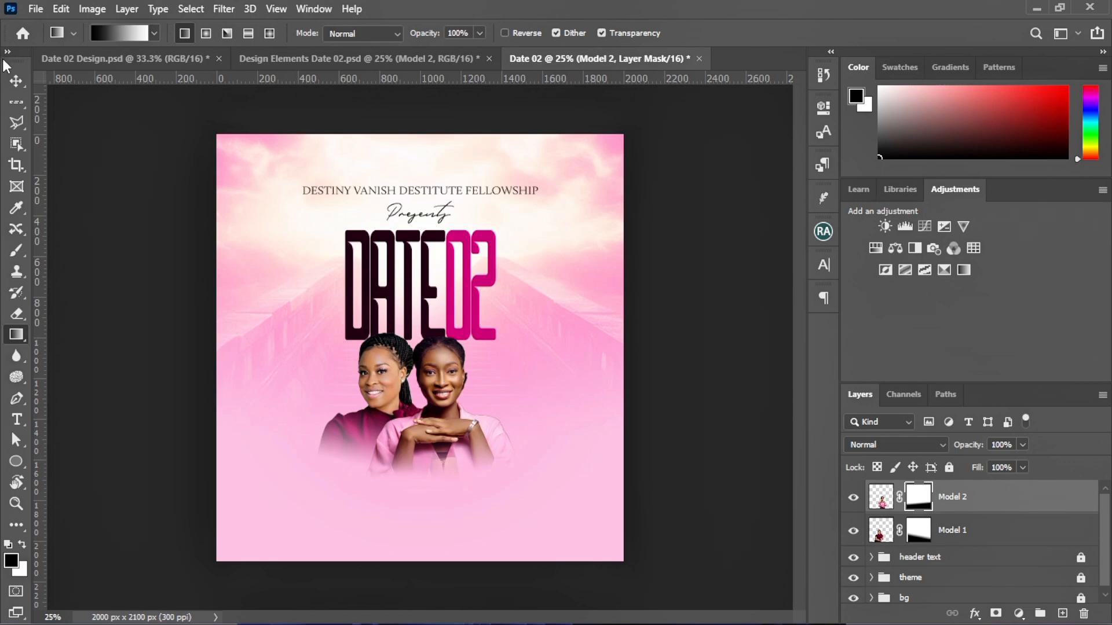
click(16, 81)
click(213, 320)
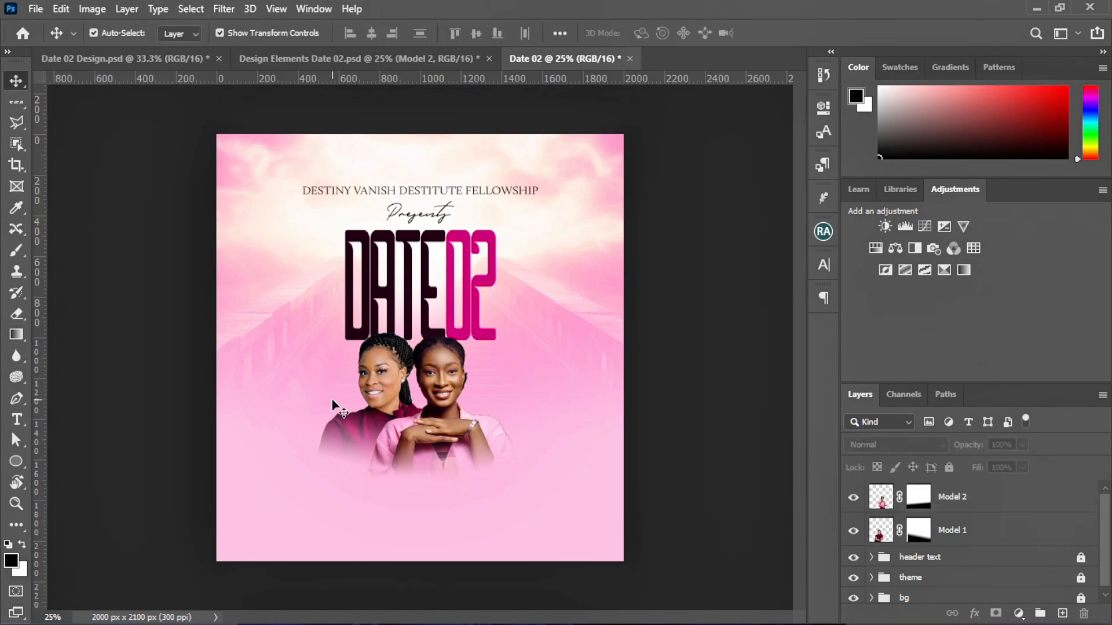
Zoom to 50% on the two women and scroll down to the faded area beneath them
click(386, 389)
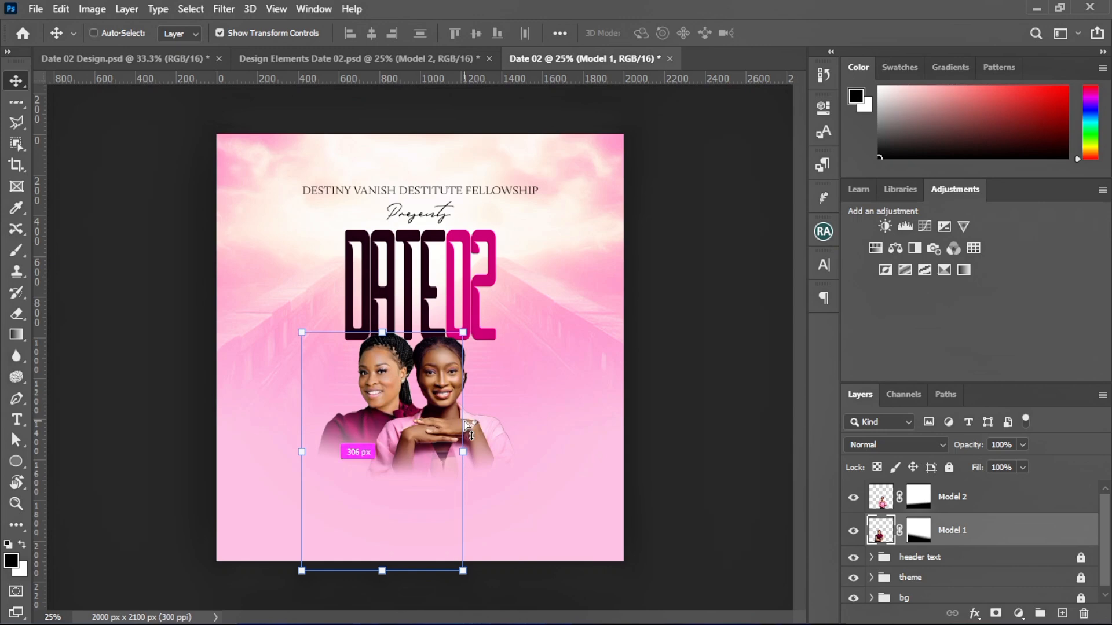
key(ctrl+plus)
key(ctrl+plus)
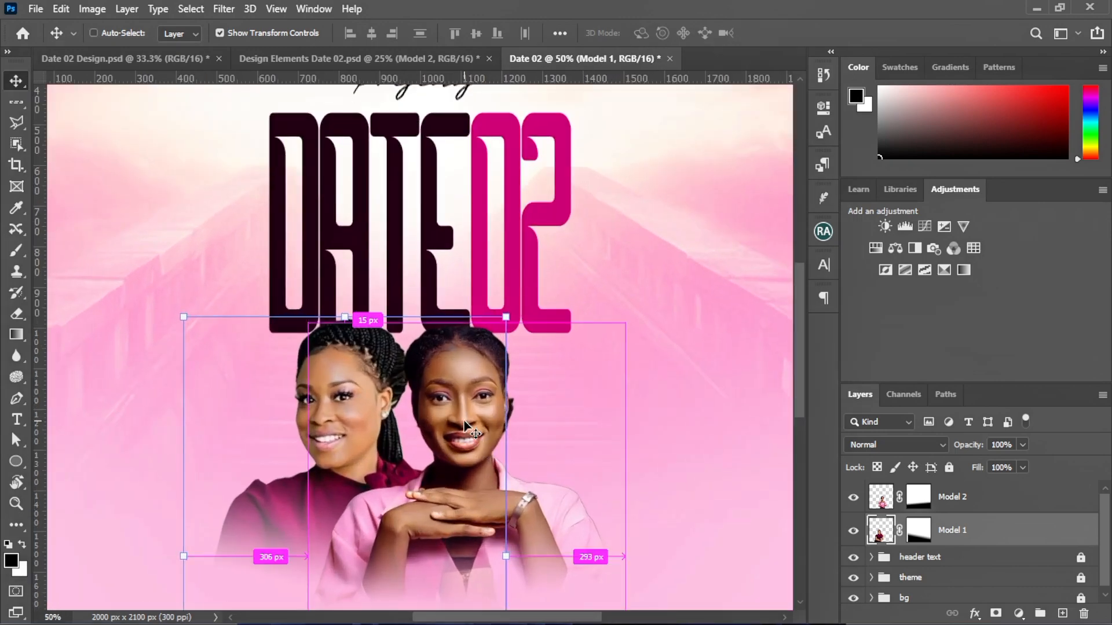
scroll(466, 429, down, 5)
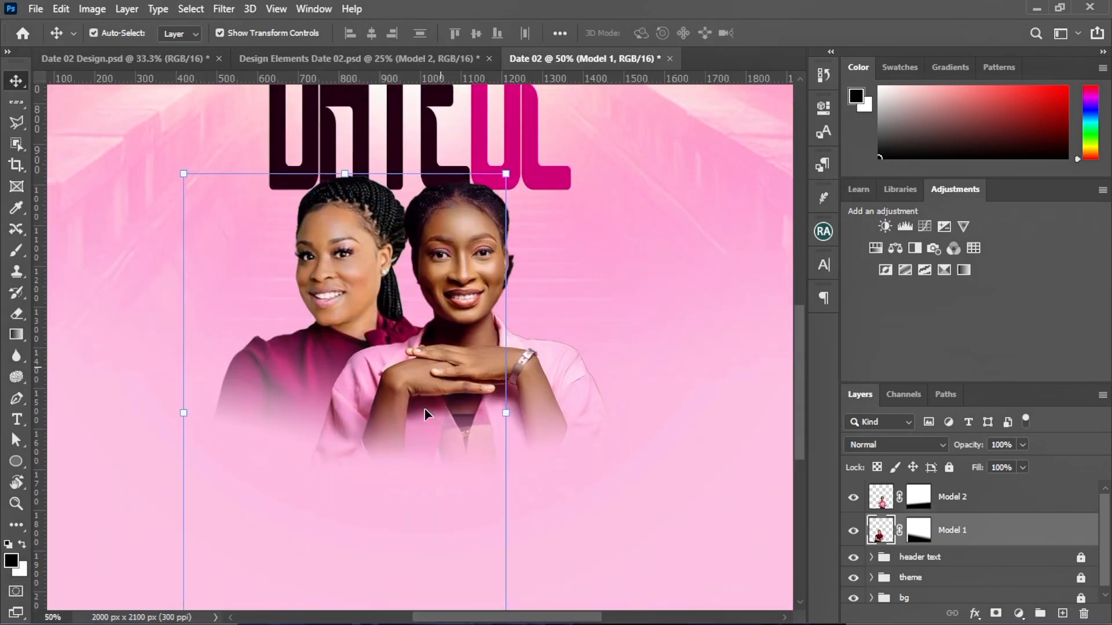
click(675, 281)
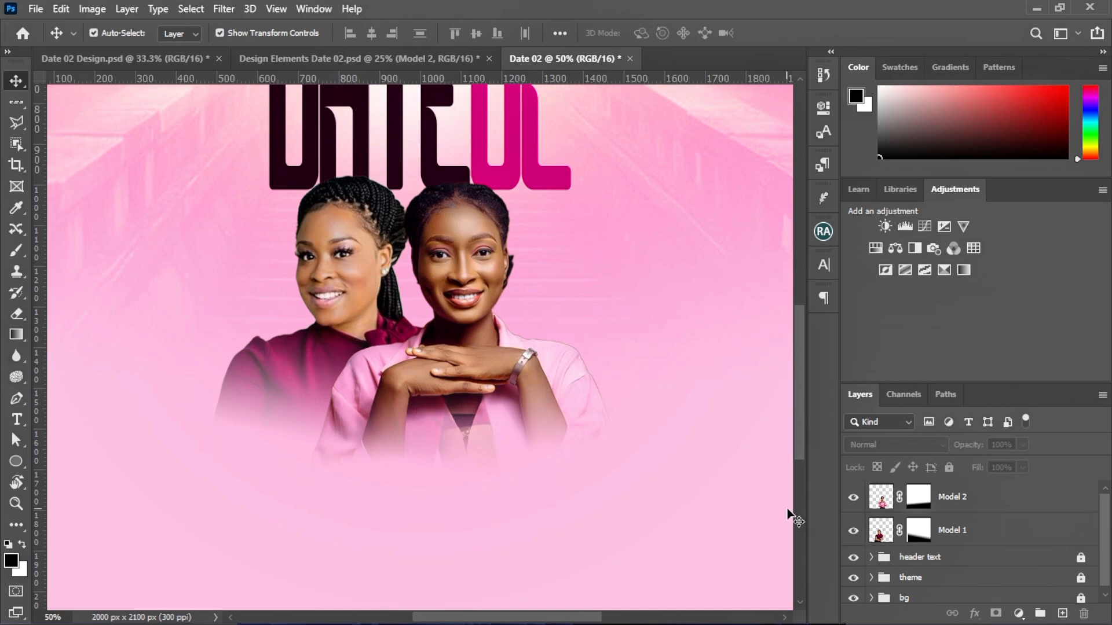
click(880, 532)
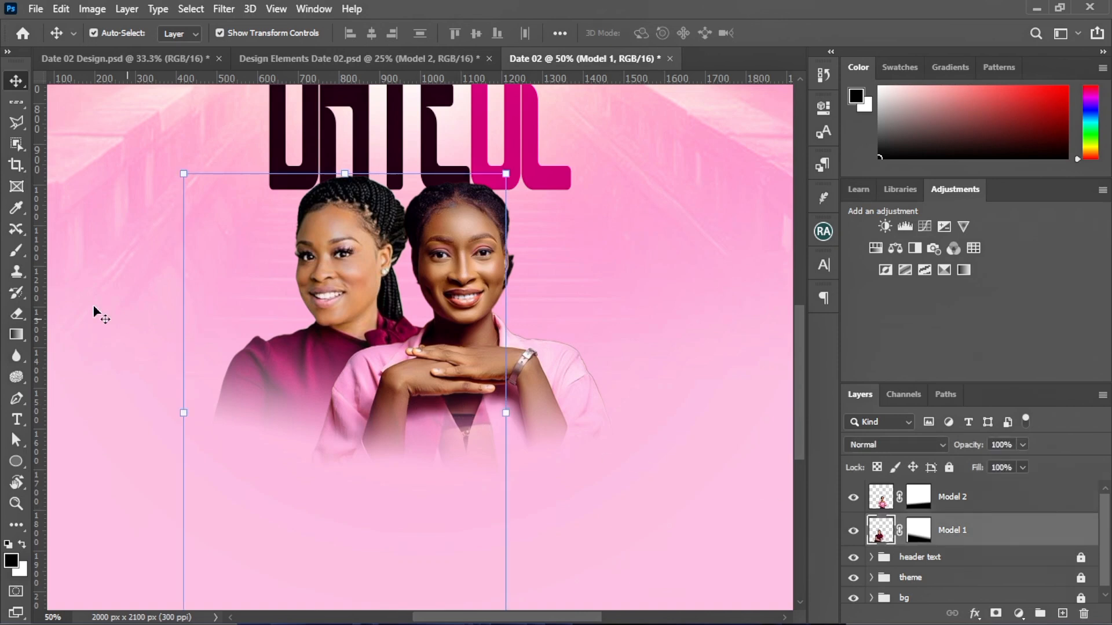
Erase leftover colour below Model 2's hands on Model 1, using the Hard Round Pressure Size brush
right_click(16, 312)
click(76, 311)
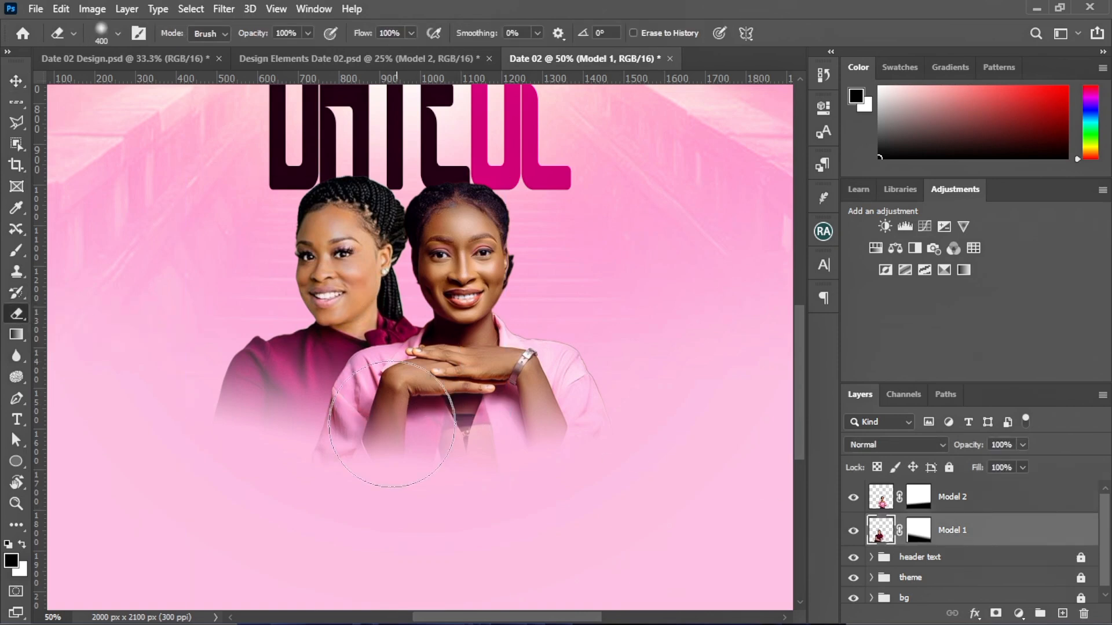
mouse_move(468, 466)
mouse_down()
mouse_move(507, 467)
mouse_move(509, 454)
mouse_move(478, 453)
mouse_up()
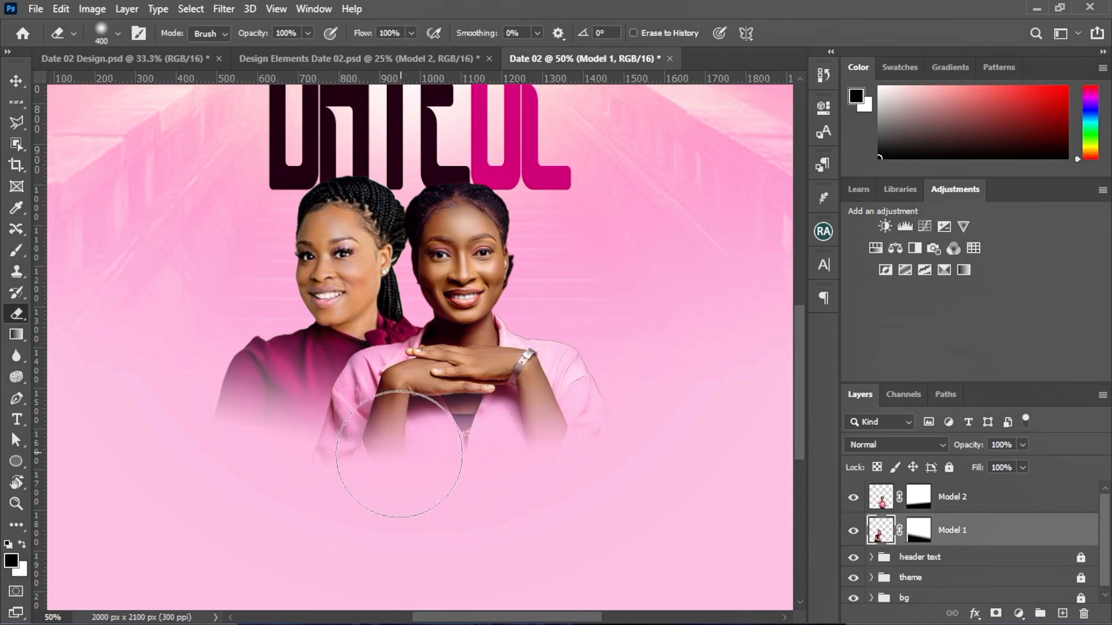
click(118, 34)
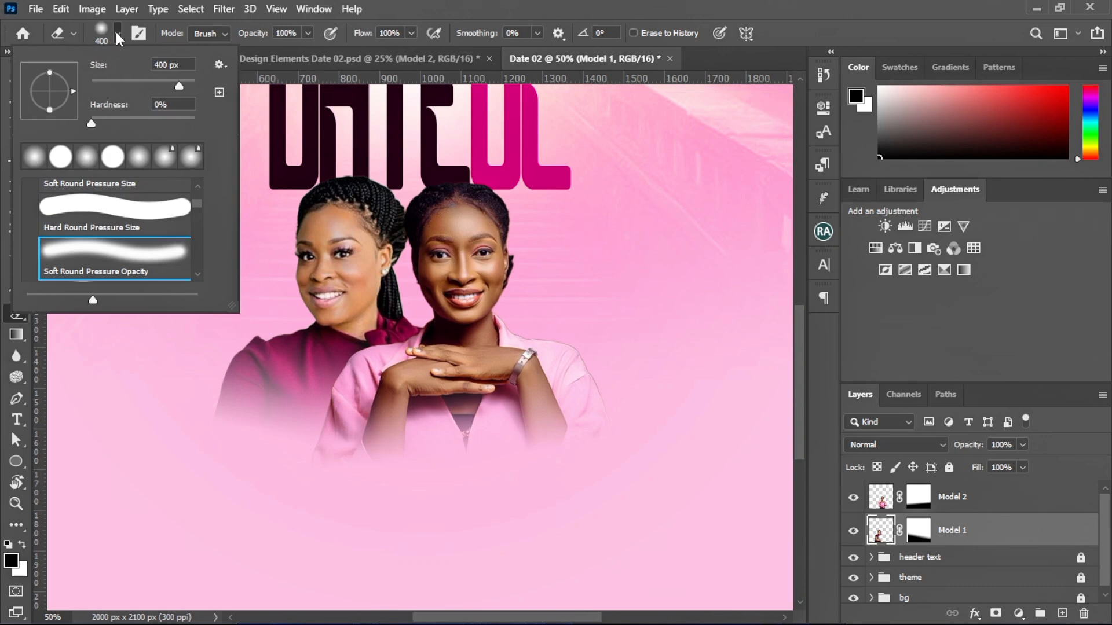
click(78, 209)
key(Return)
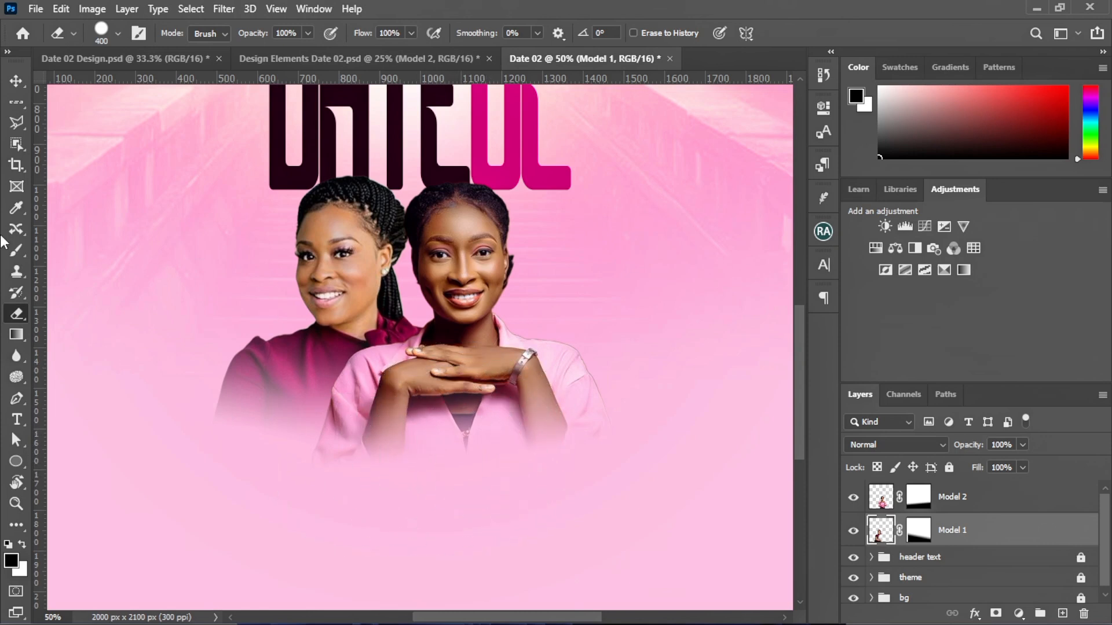
click(16, 80)
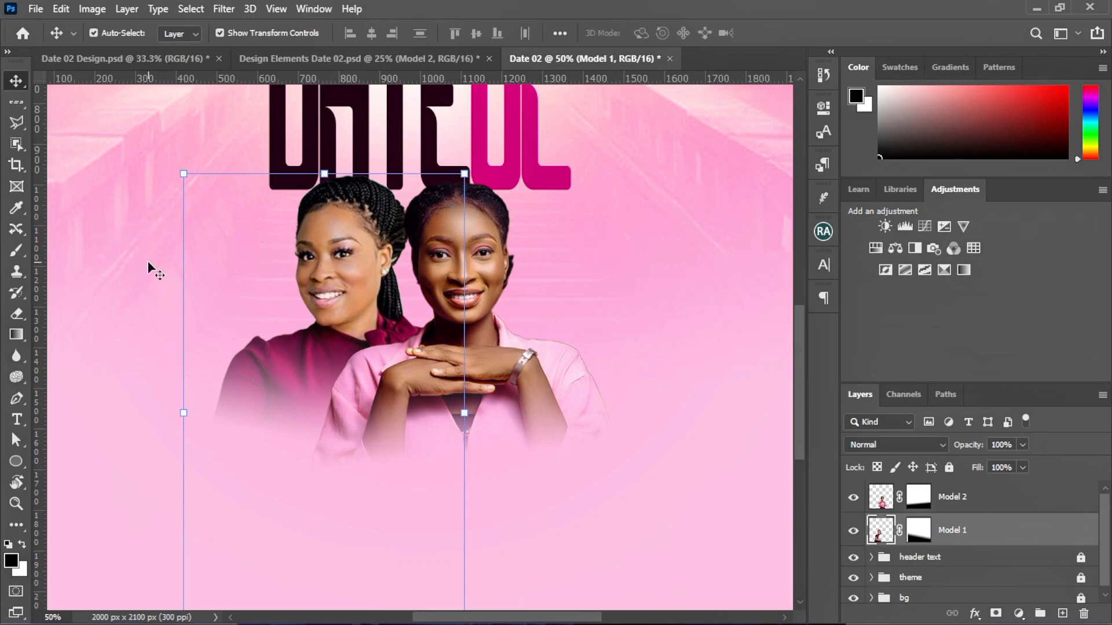
Scale both model layers down to about 97% and shift them slightly right beneath DATE 02
key(ctrl+minus)
key(ctrl+minus)
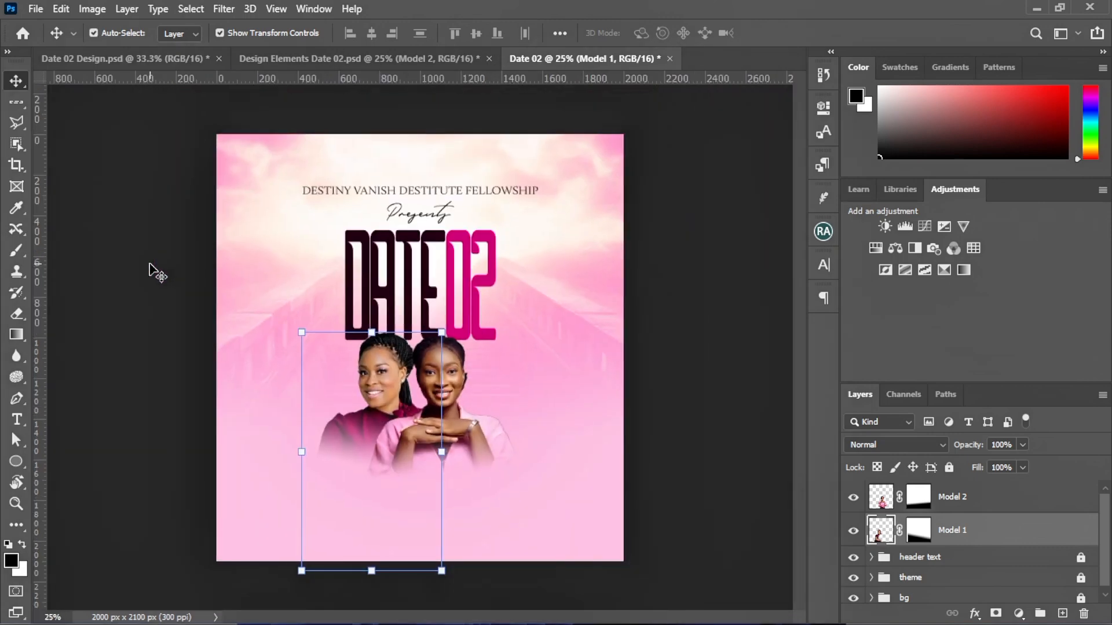
click(230, 464)
drag(275, 548, 540, 410)
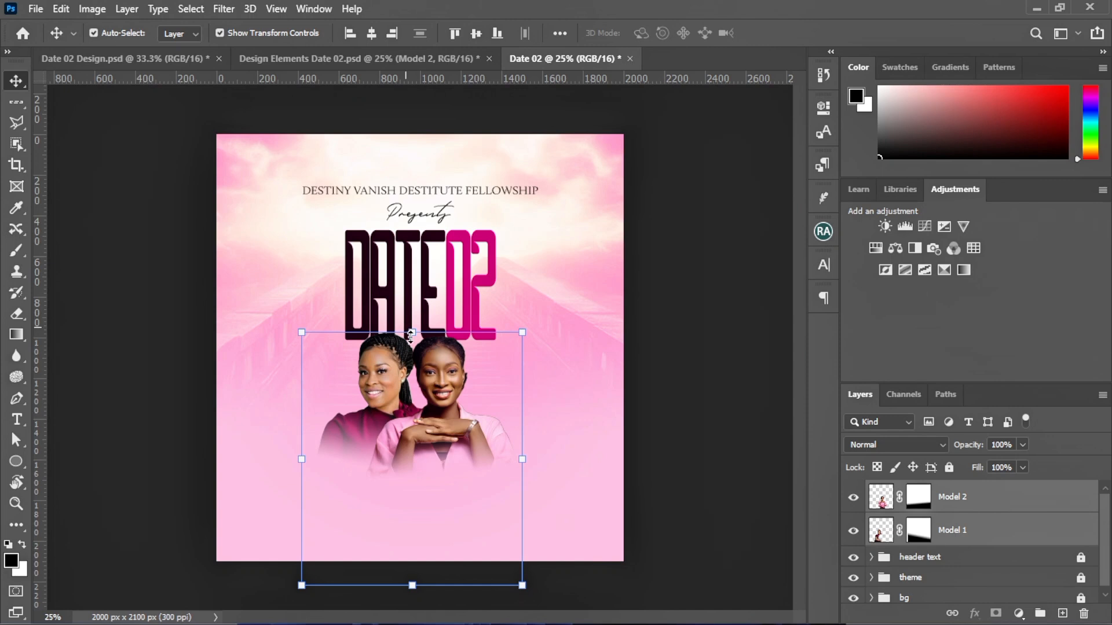
drag(411, 335, 411, 341)
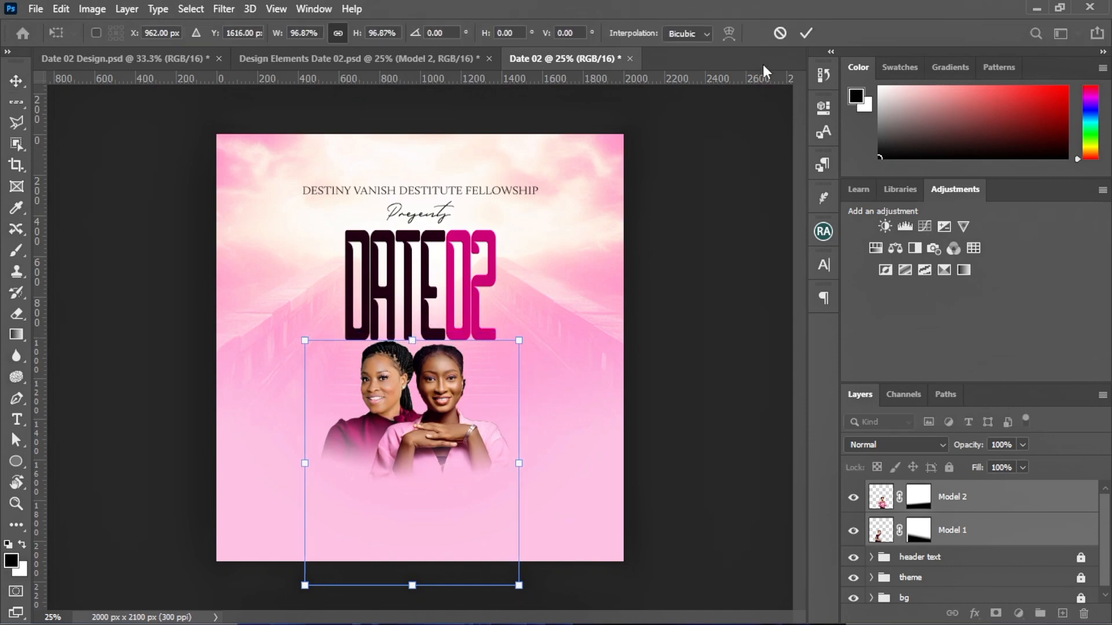
click(806, 33)
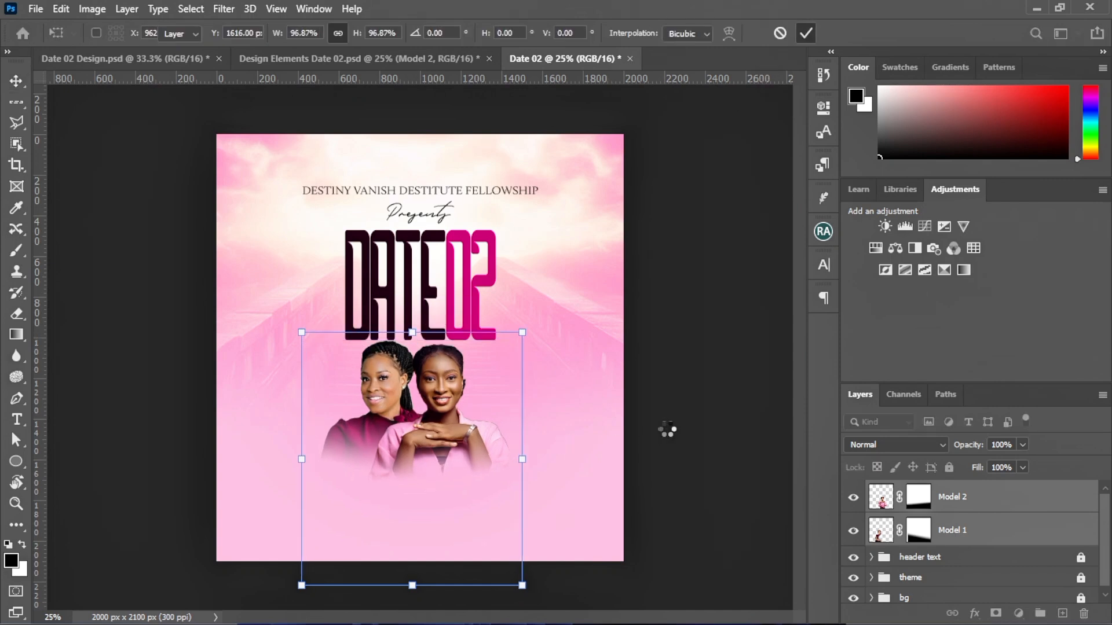
click(685, 432)
drag(211, 417, 508, 502)
mouse_move(426, 459)
mouse_down()
mouse_move(443, 466)
mouse_move(436, 459)
mouse_up()
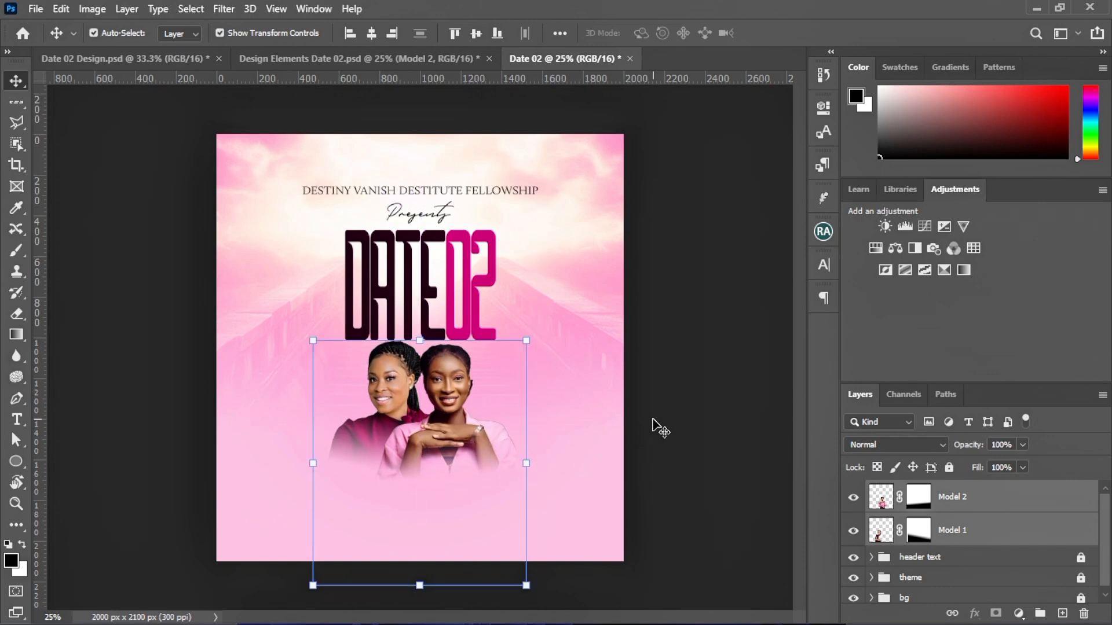
click(660, 428)
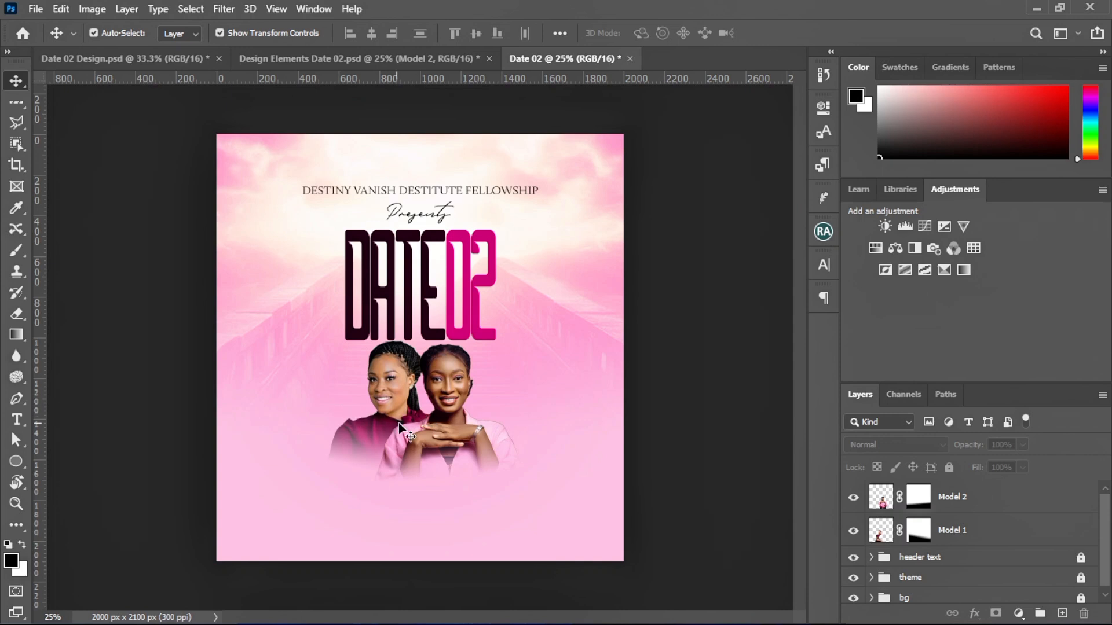
Hide and reshow Model 2 to check Model 1 on its own
click(953, 533)
click(853, 496)
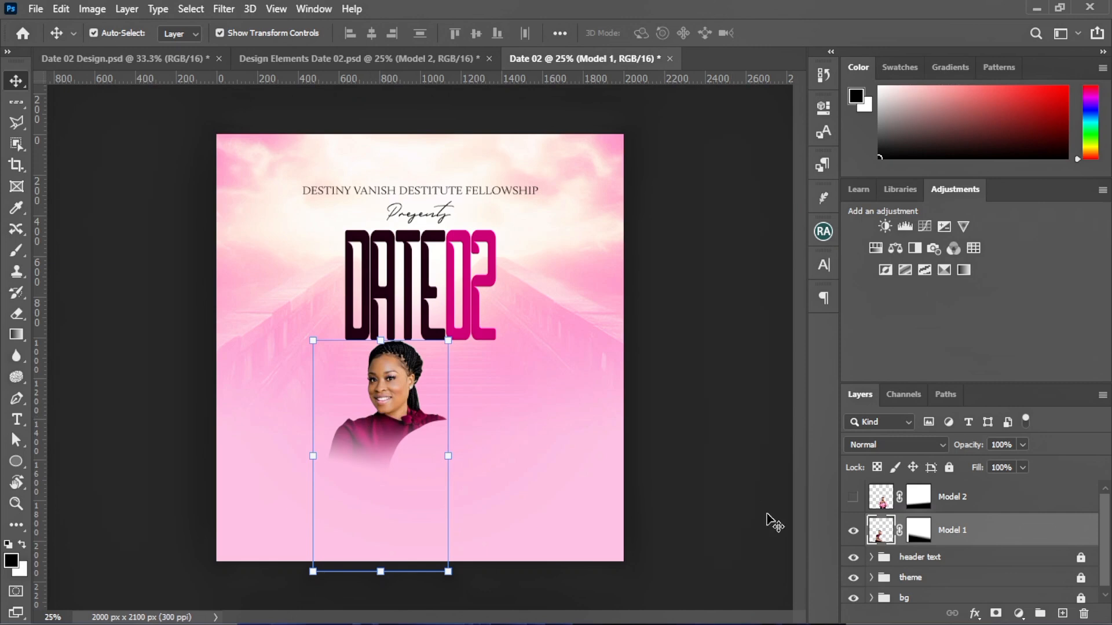
click(853, 497)
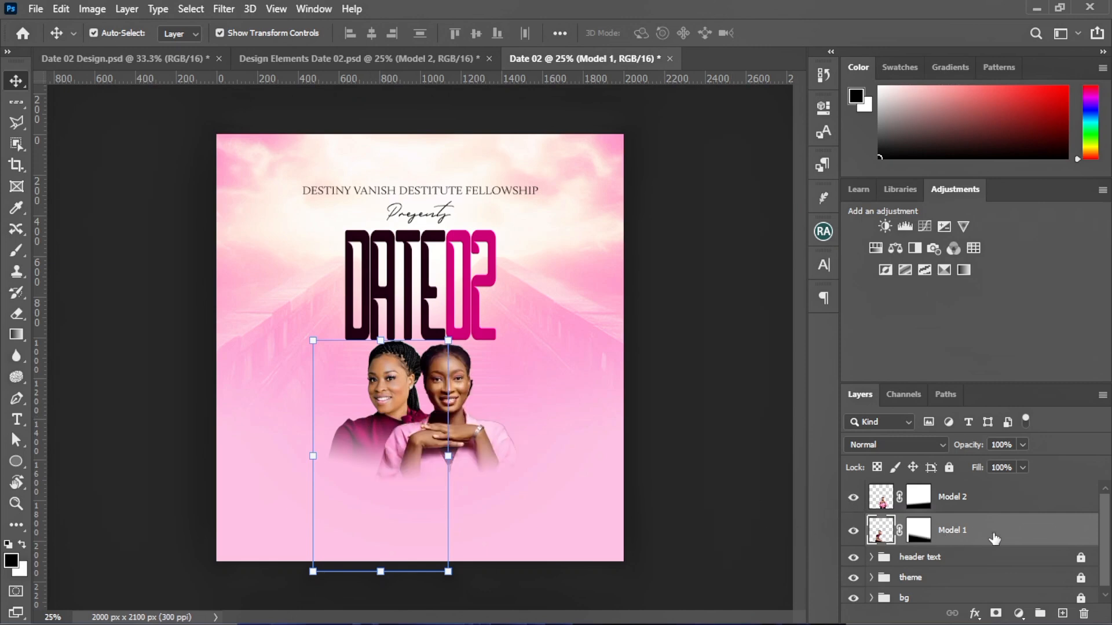
click(1020, 612)
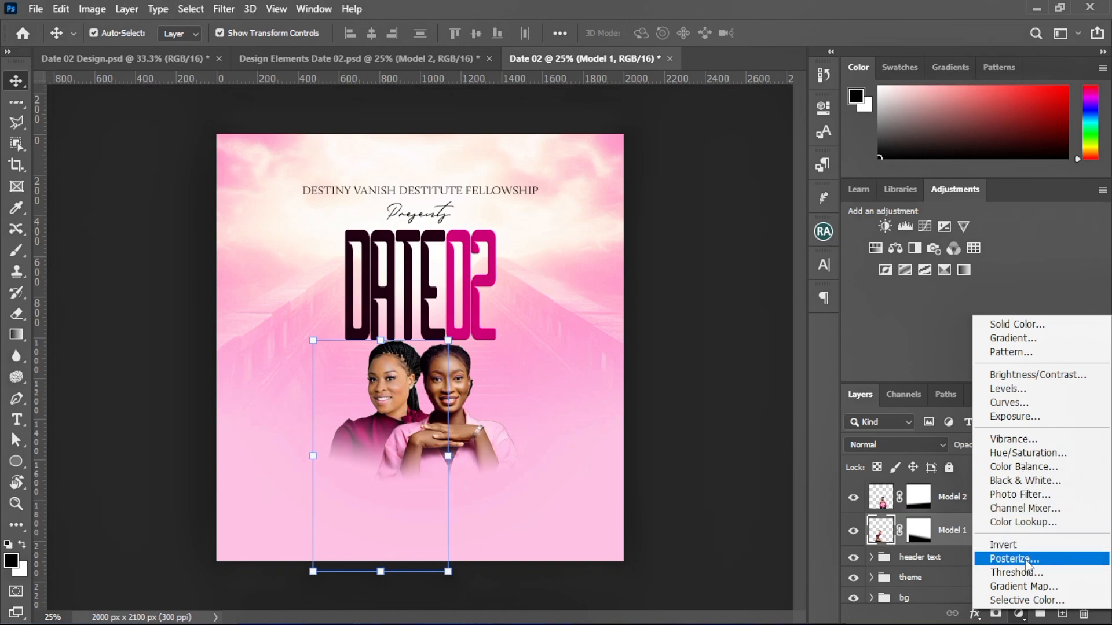
Add a Selective Color layer with Yellows set to Cyan +94, Magenta +92, Yellow -54, Black +19
click(1016, 601)
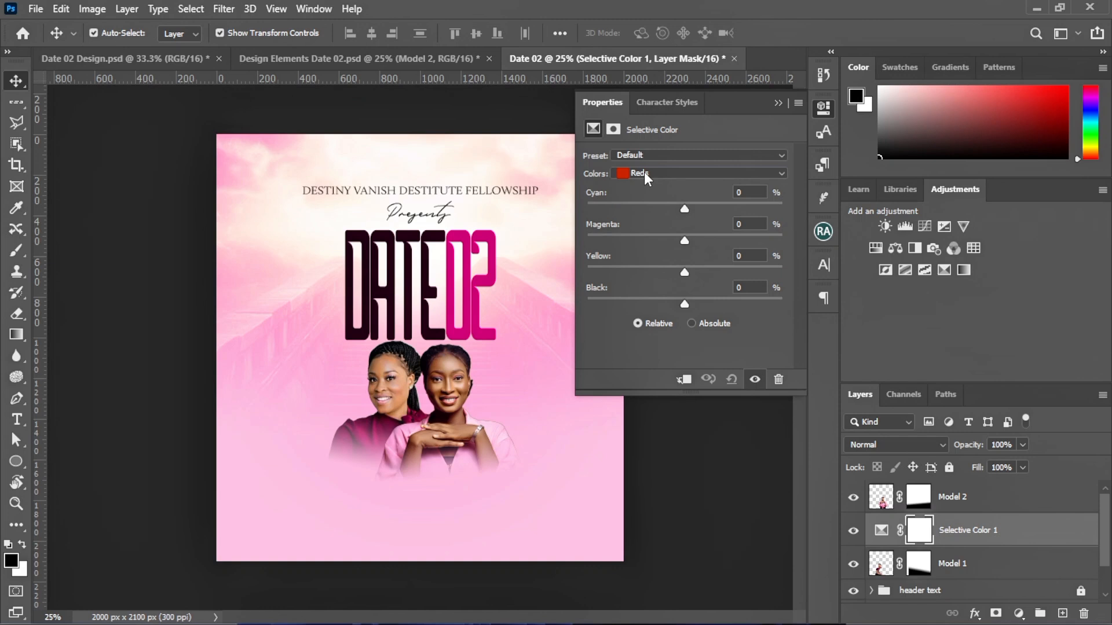
click(644, 173)
click(644, 196)
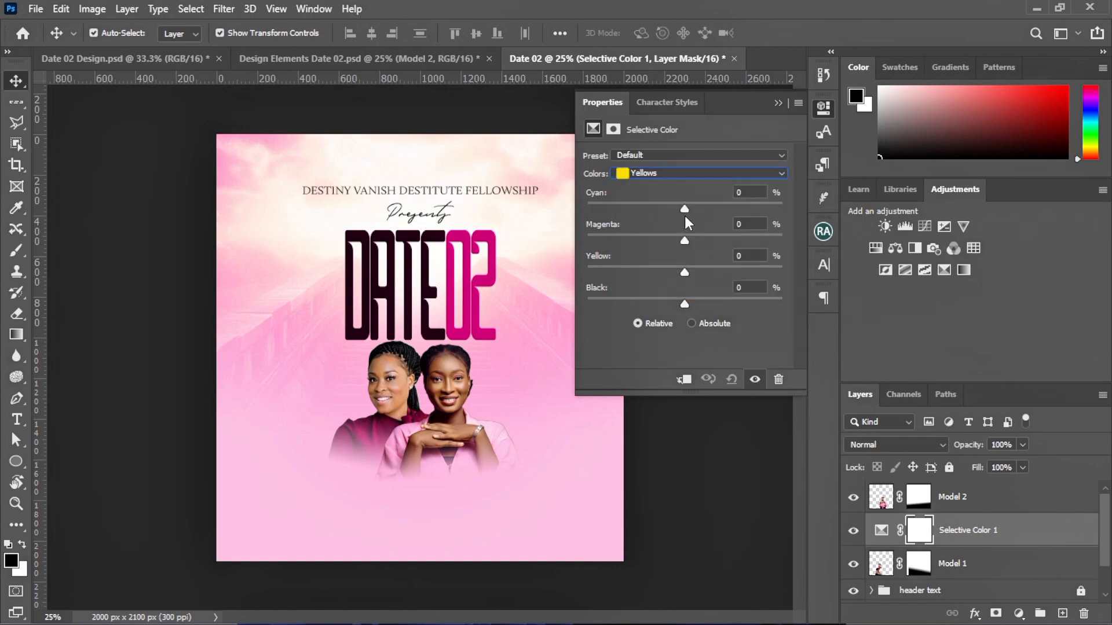
drag(684, 210, 684, 208)
drag(684, 240, 774, 249)
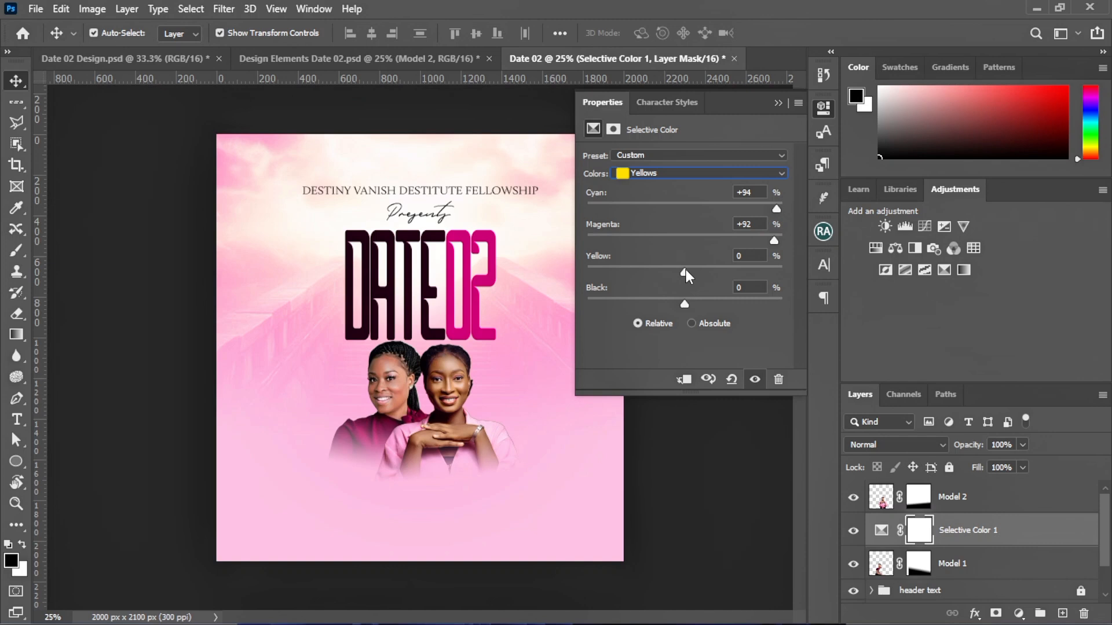
drag(685, 269, 639, 273)
drag(637, 273, 635, 272)
drag(630, 274, 634, 267)
drag(684, 305, 703, 310)
click(778, 104)
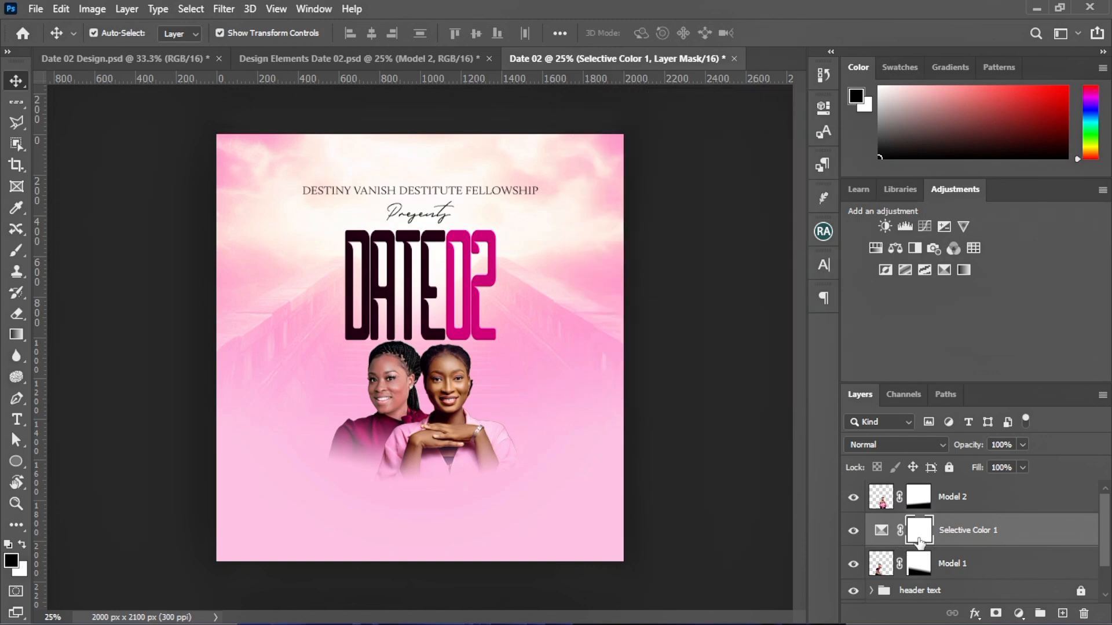
Clip Selective Color 1 to Model 1 and toggle it on and off to compare
scroll(1014, 557, down, 1)
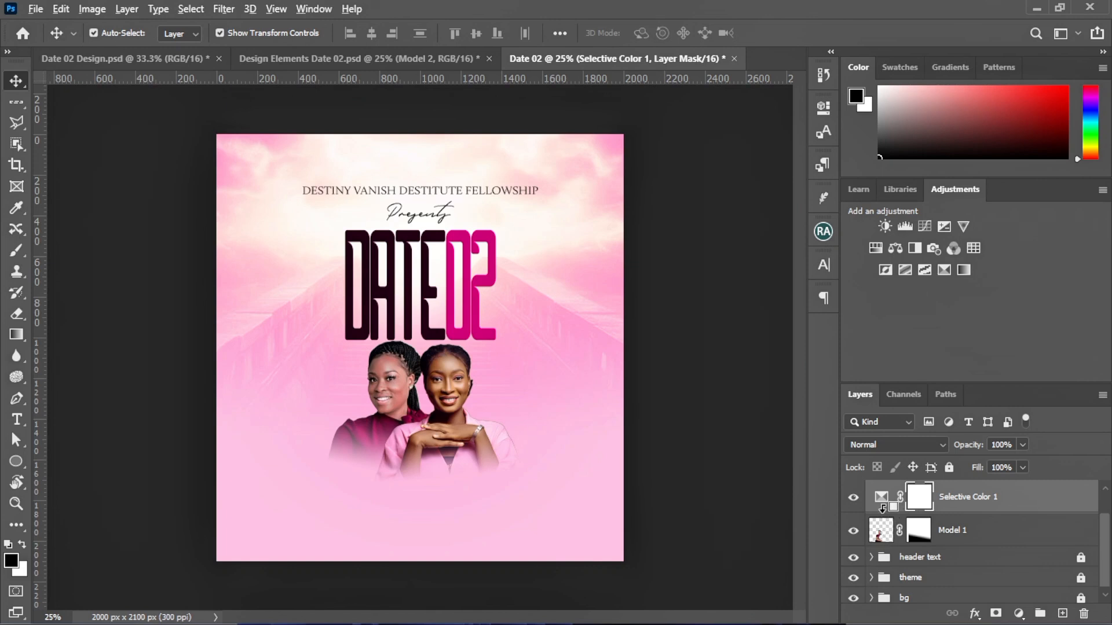
alt+click(882, 508)
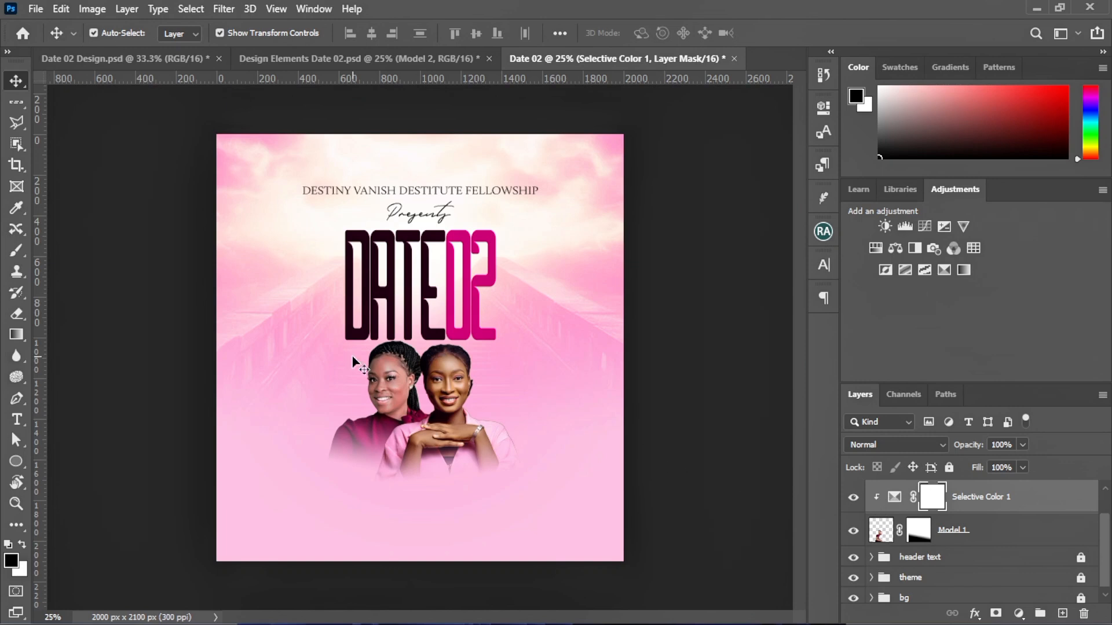
click(854, 497)
key(ctrl+plus)
key(ctrl+plus)
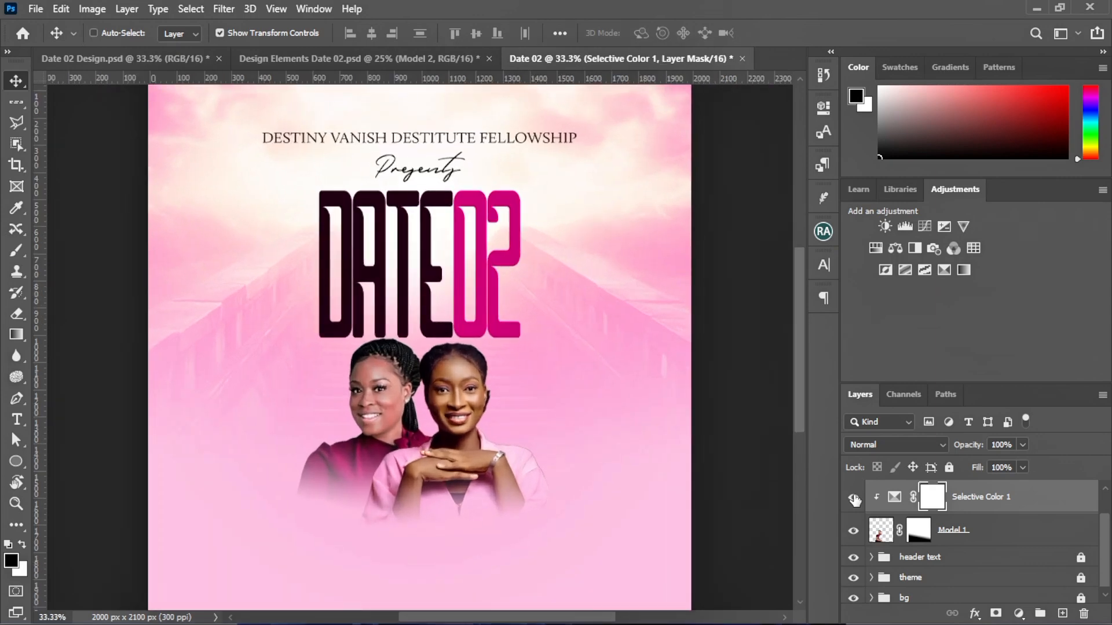
scroll(457, 501, down, 3)
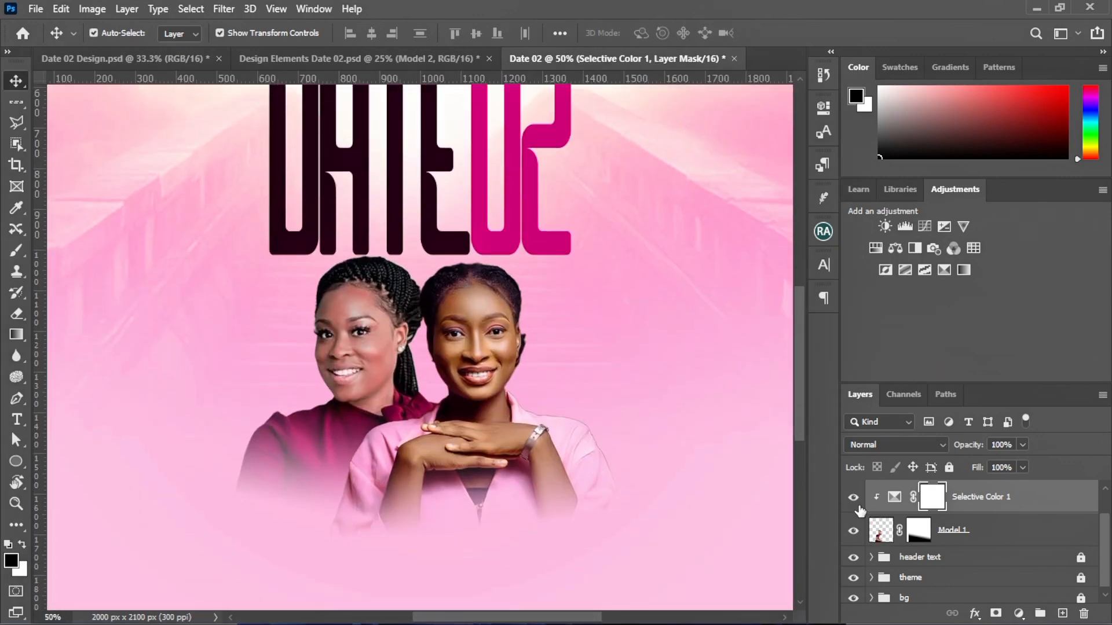
click(854, 498)
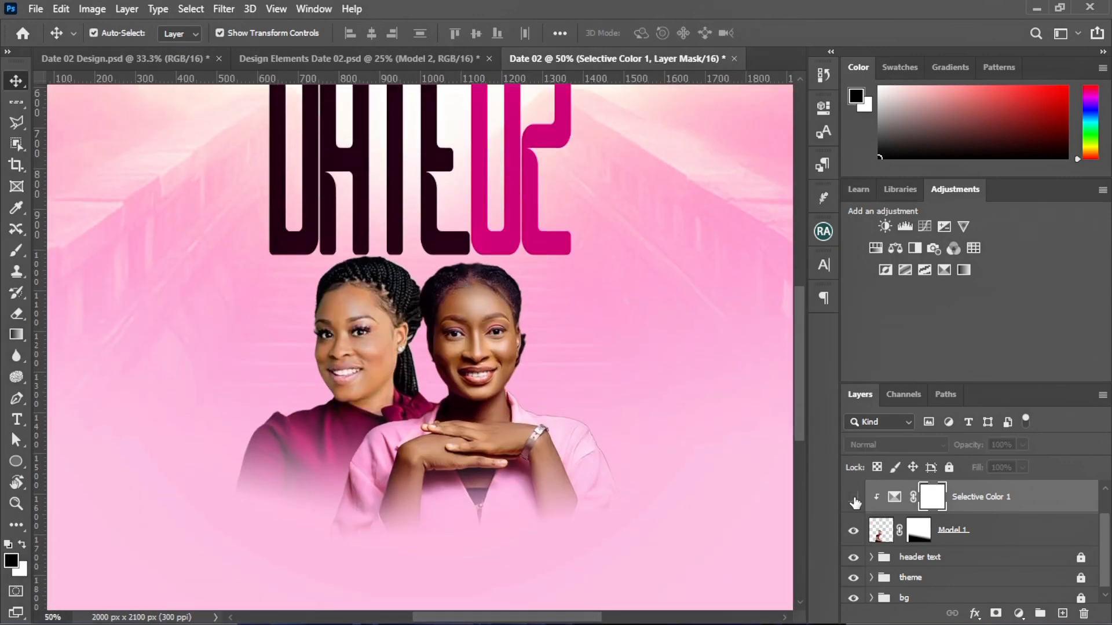
click(854, 500)
click(854, 499)
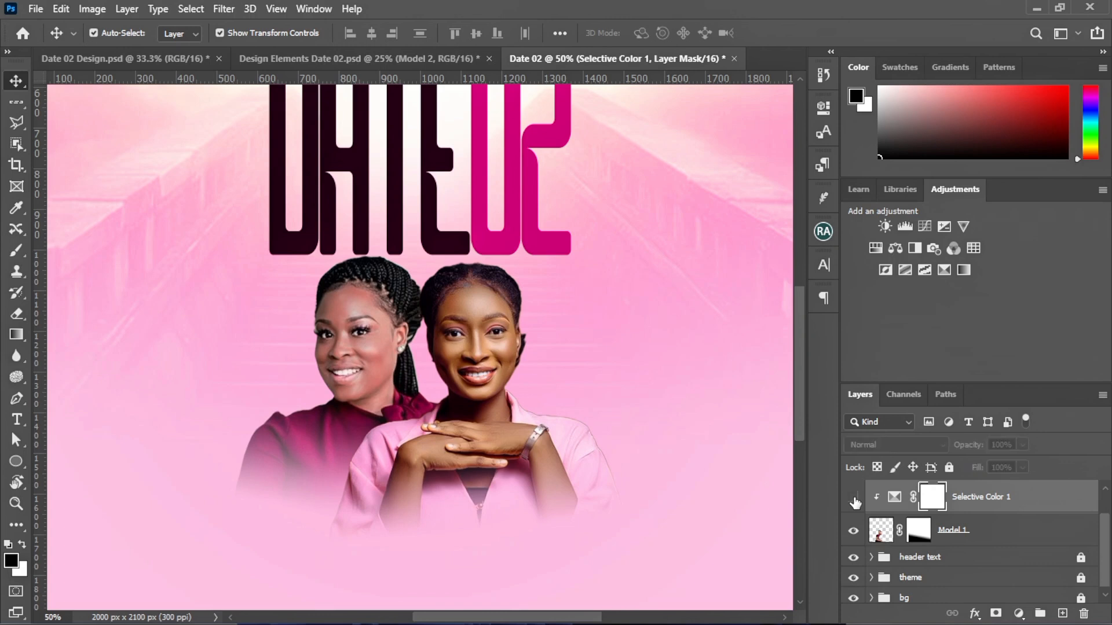
click(854, 500)
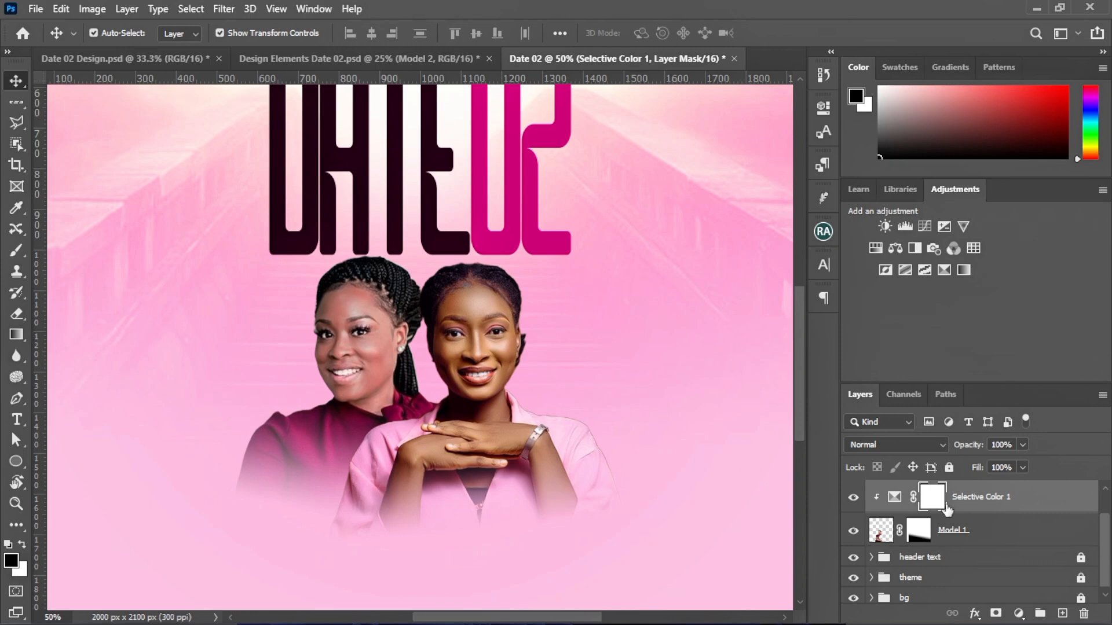
Duplicate Selective Color 1, clip the copy to Model 2, and compare it on and off
scroll(947, 508, up, 1)
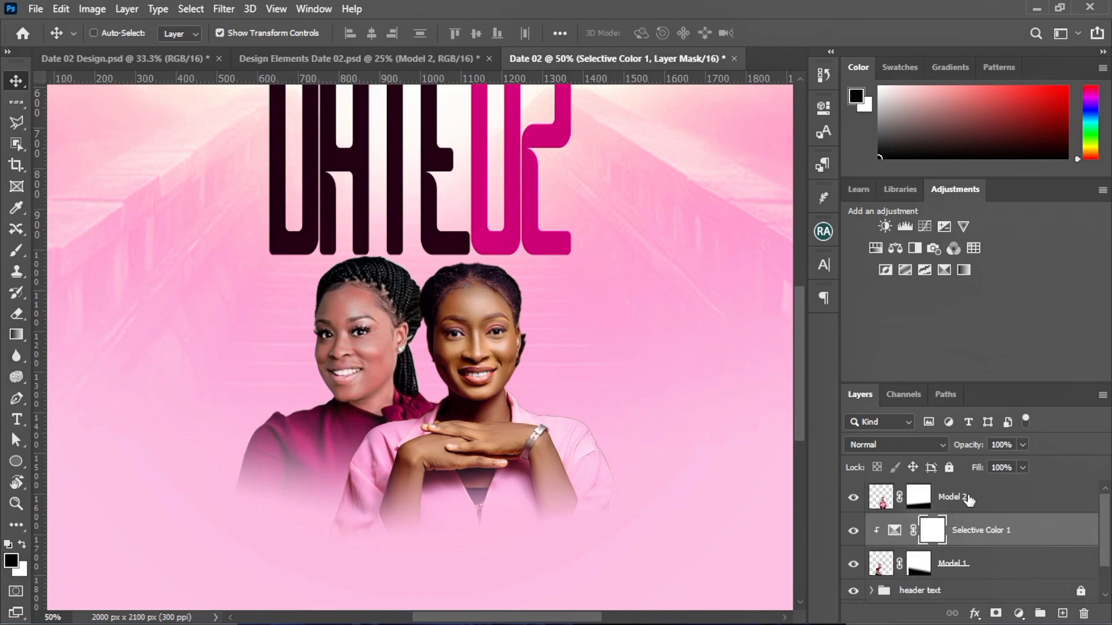
key(ctrl+j)
drag(996, 539, 990, 496)
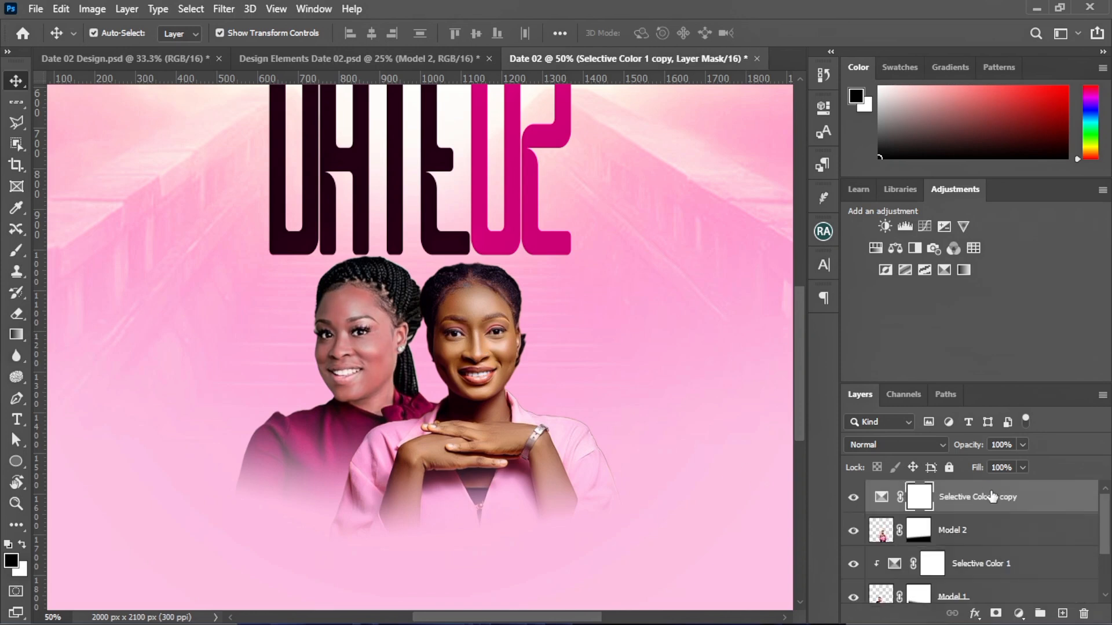
alt+click(887, 511)
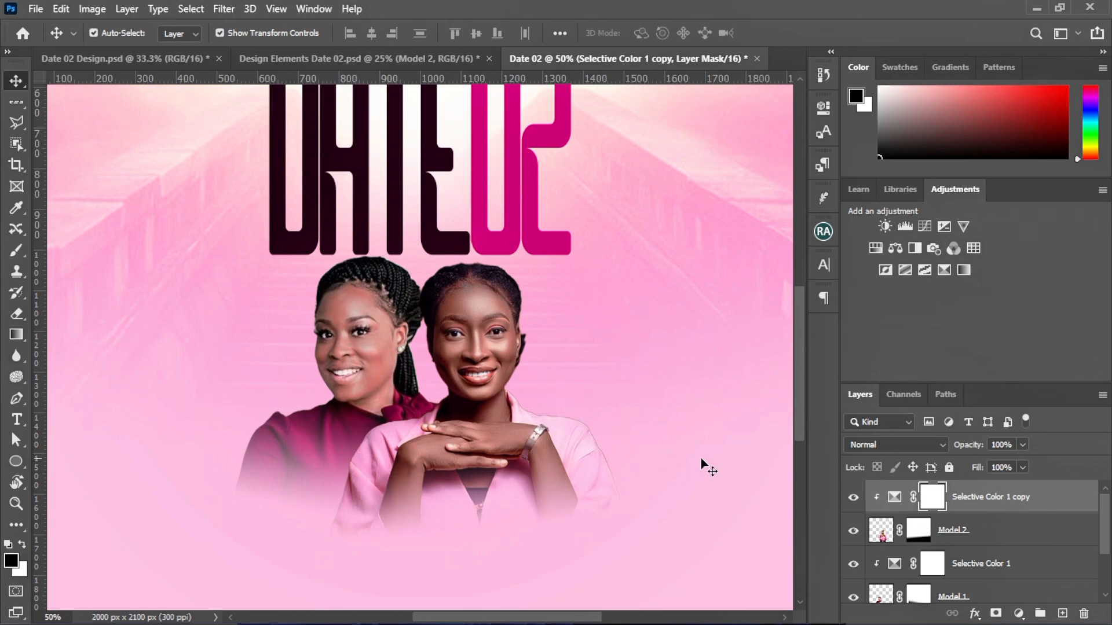
click(851, 499)
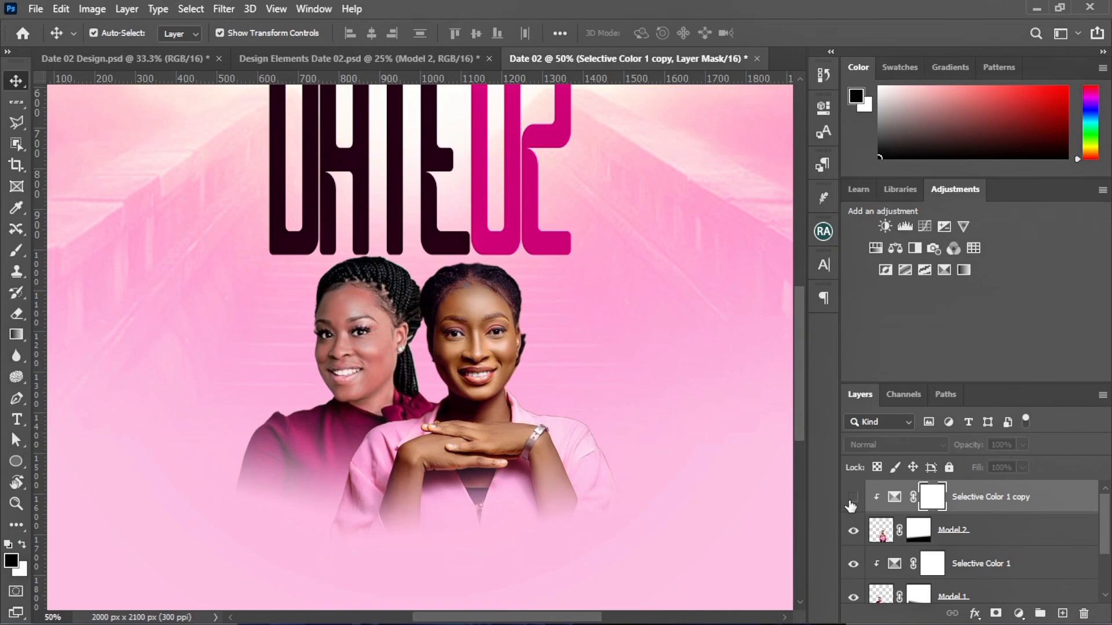
click(852, 499)
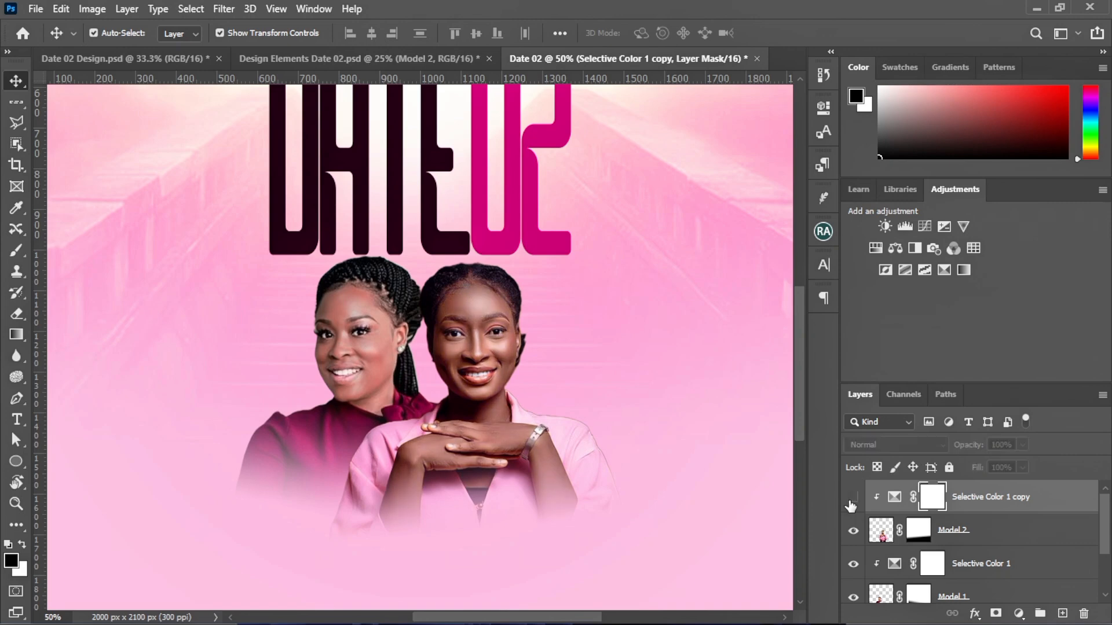
click(851, 502)
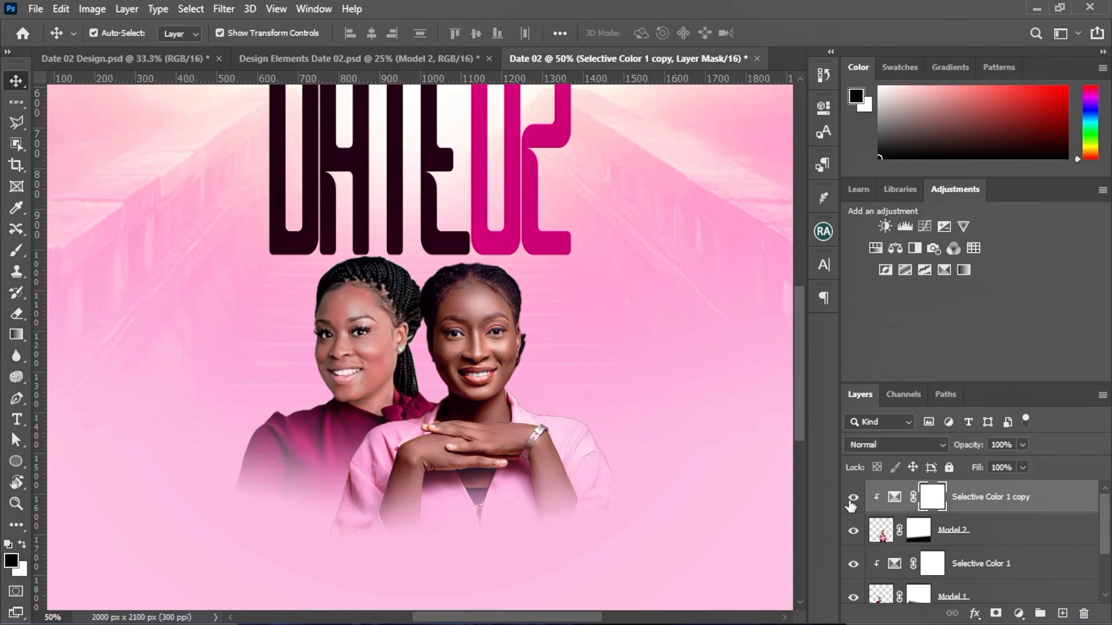
key(ctrl+minus)
key(ctrl+minus)
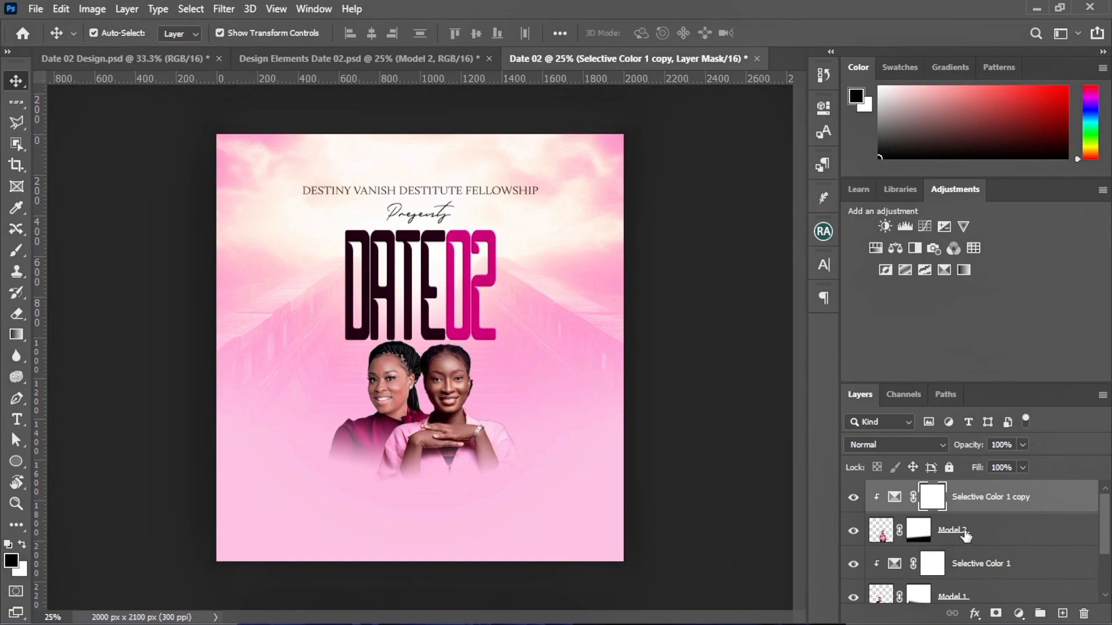
Group both model layers and their Selective Color layers, name the group 'image', and lock it
scroll(964, 536, down, 1)
scroll(966, 530, up, 1)
scroll(973, 573, down, 1)
shift+click(972, 570)
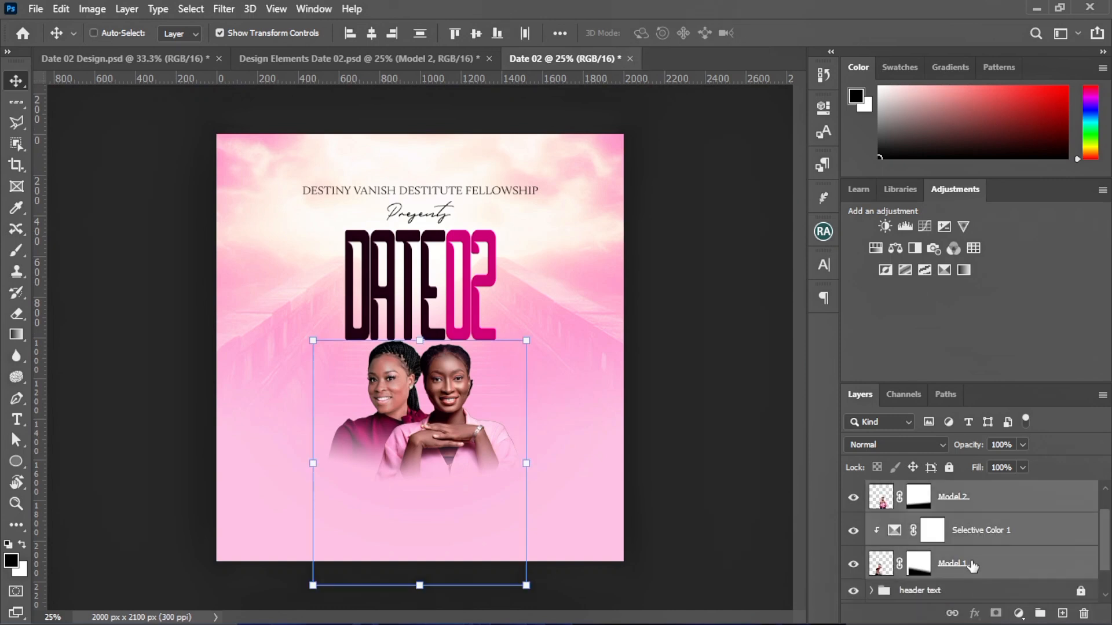
key(ctrl+g)
double_click(914, 490)
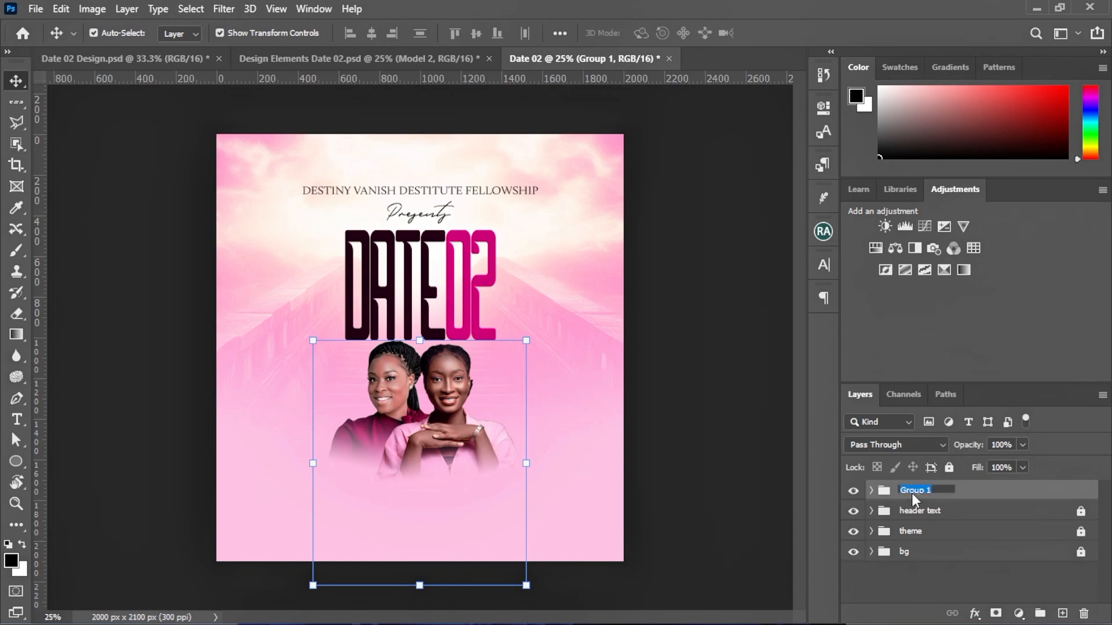
text(image)
click(962, 492)
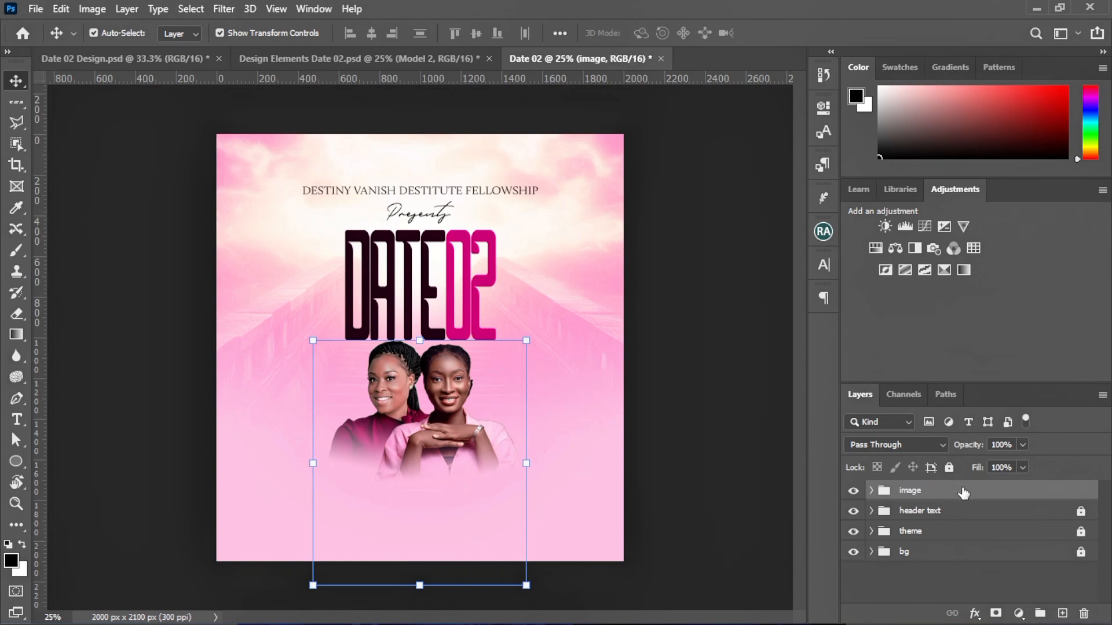
key(ctrl+slash)
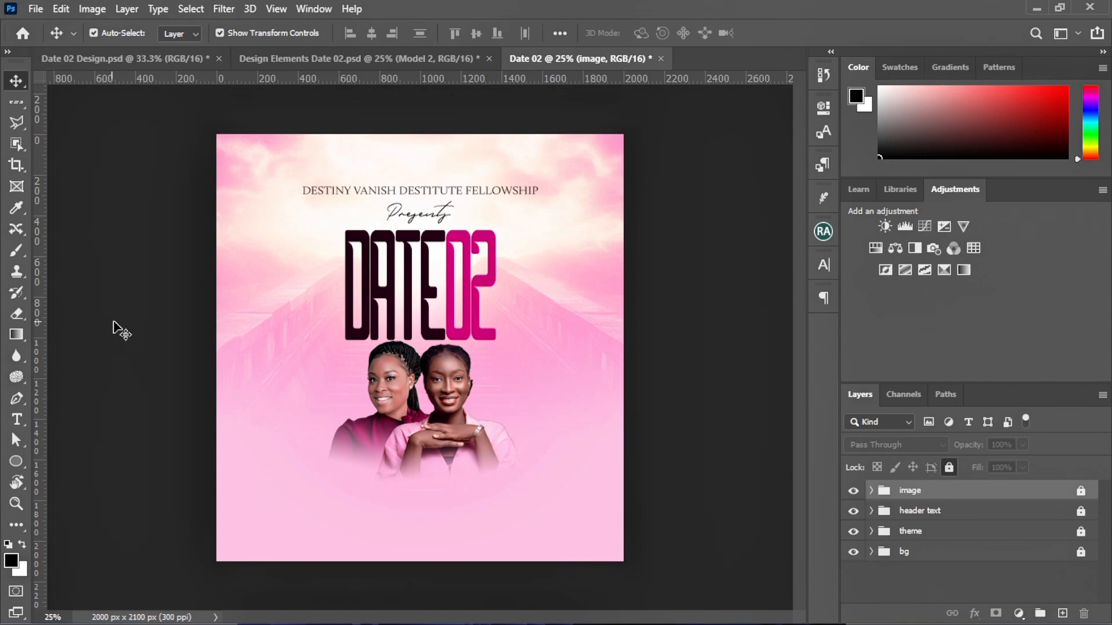
Pick the Horizontal Type Tool with the AbottOldStyle font
click(16, 420)
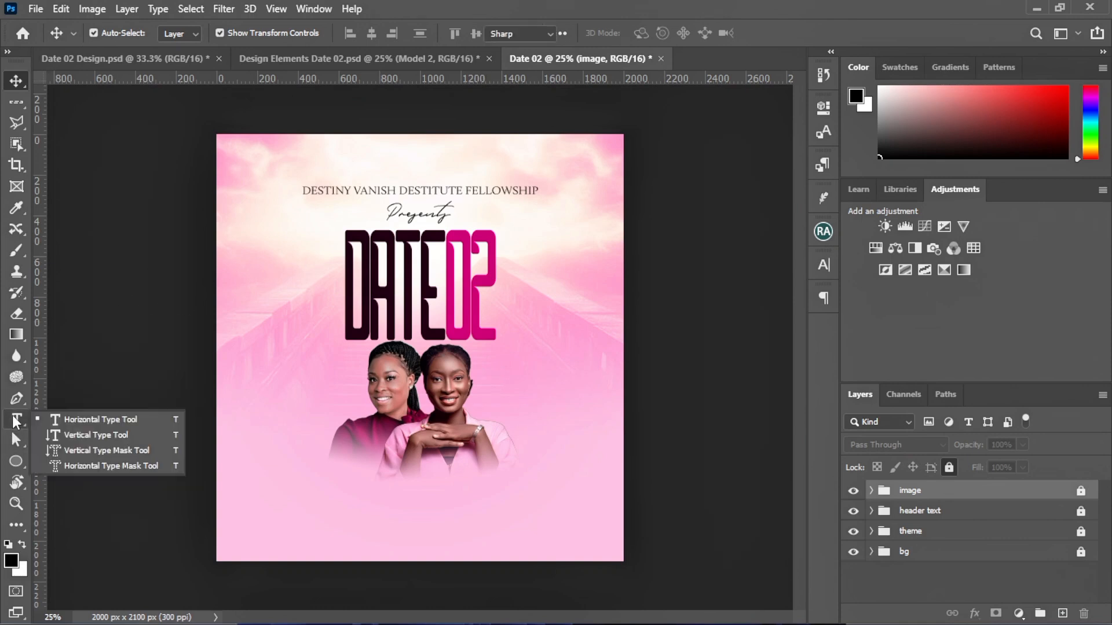
click(72, 423)
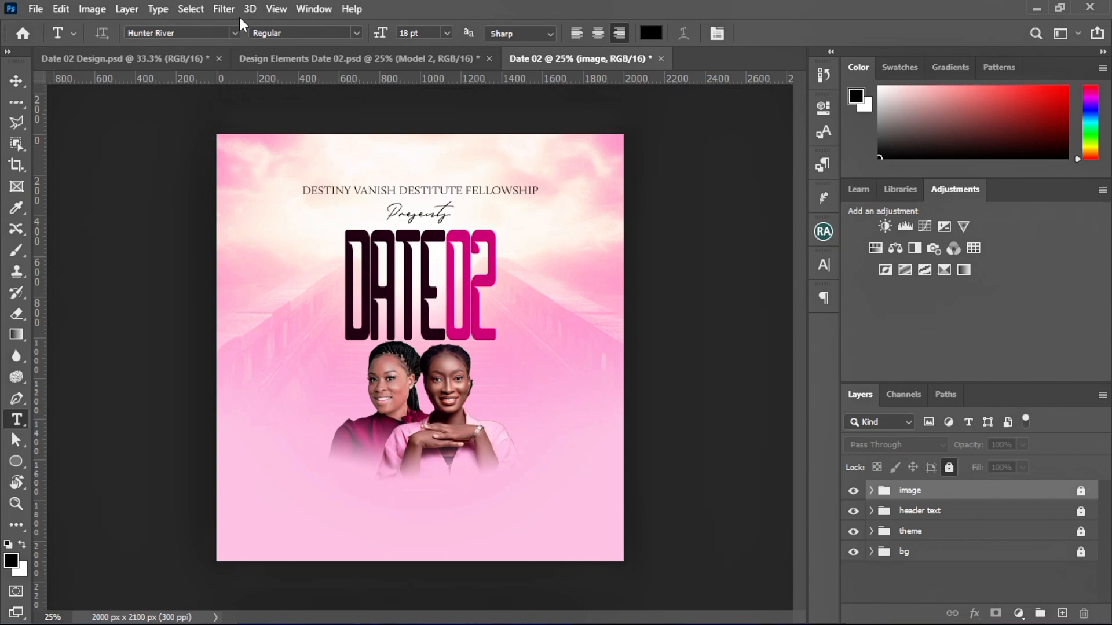
click(233, 32)
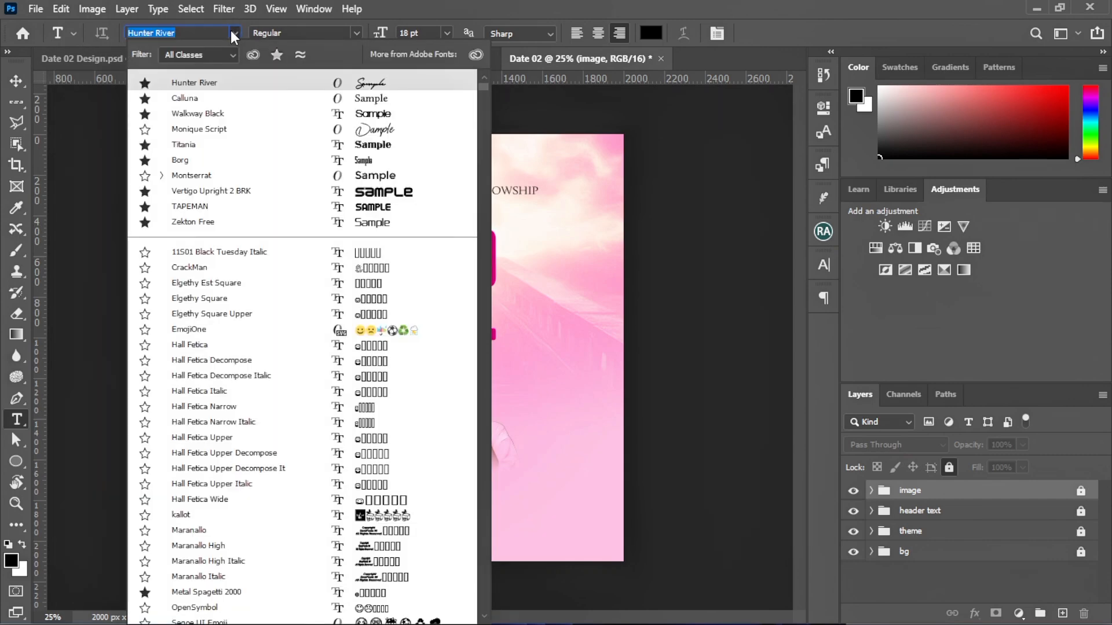
text(Ab)
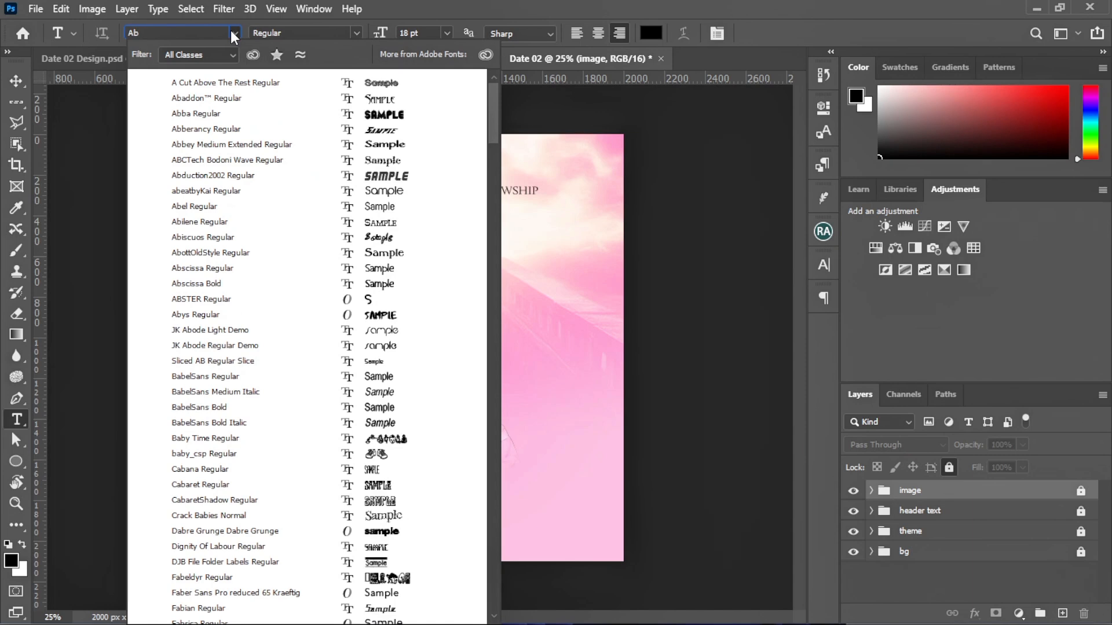
text(ottOldStyle)
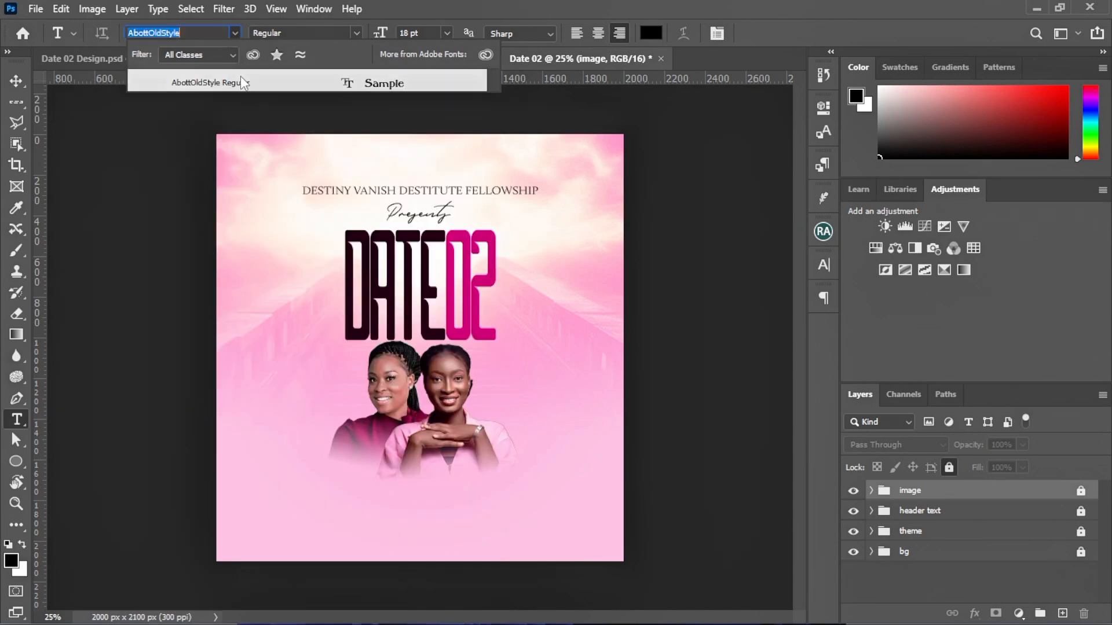
click(241, 81)
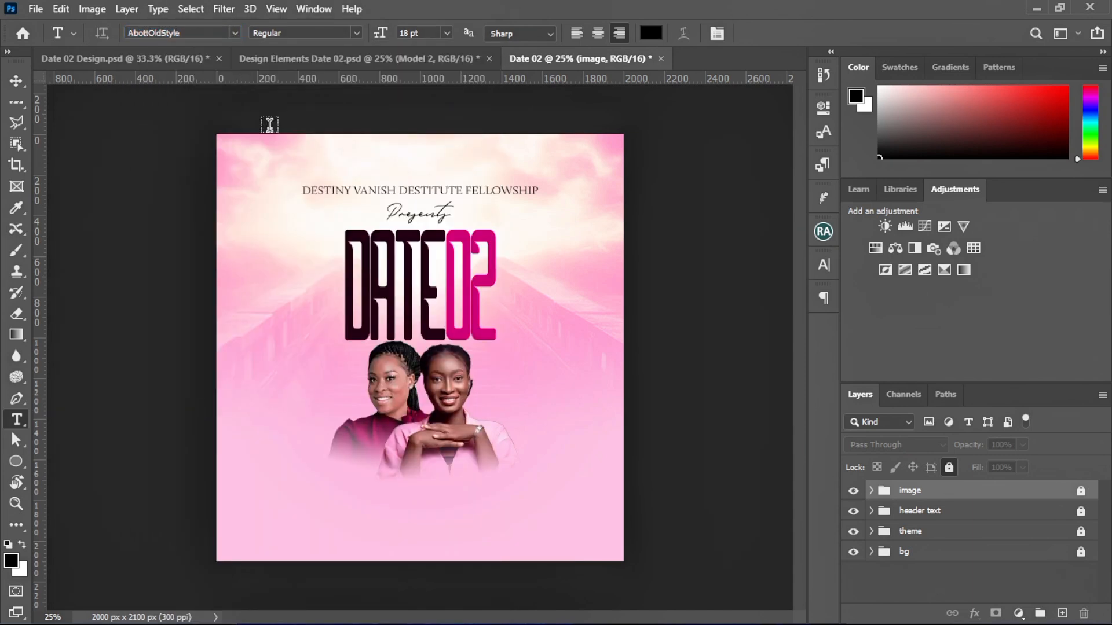
Type the first model's name at the flyer's left edge beside the women and commit it
click(269, 397)
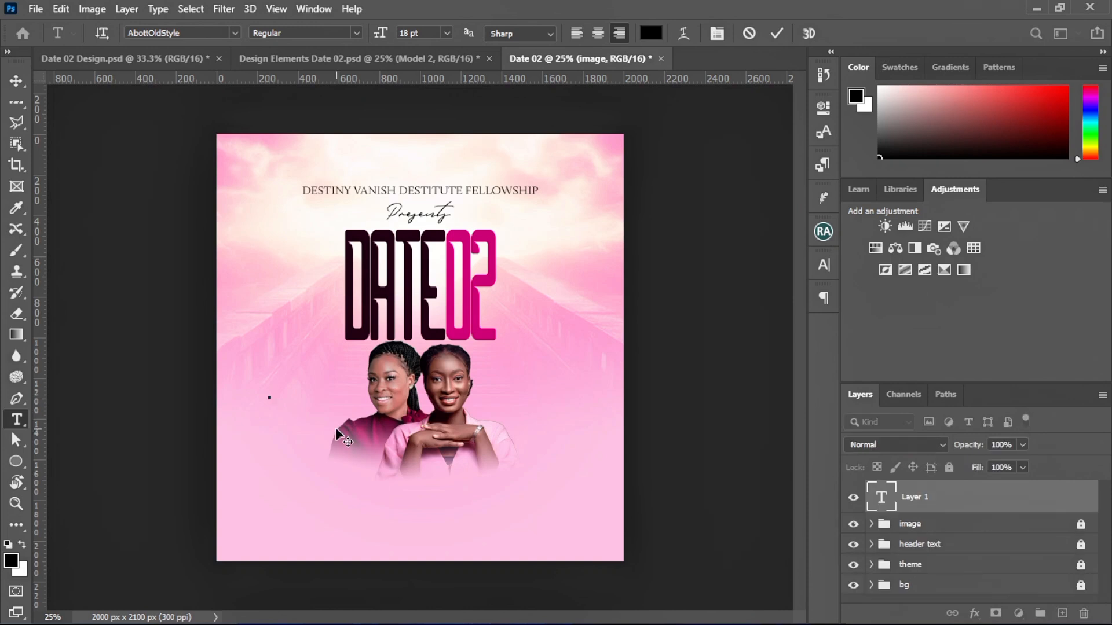
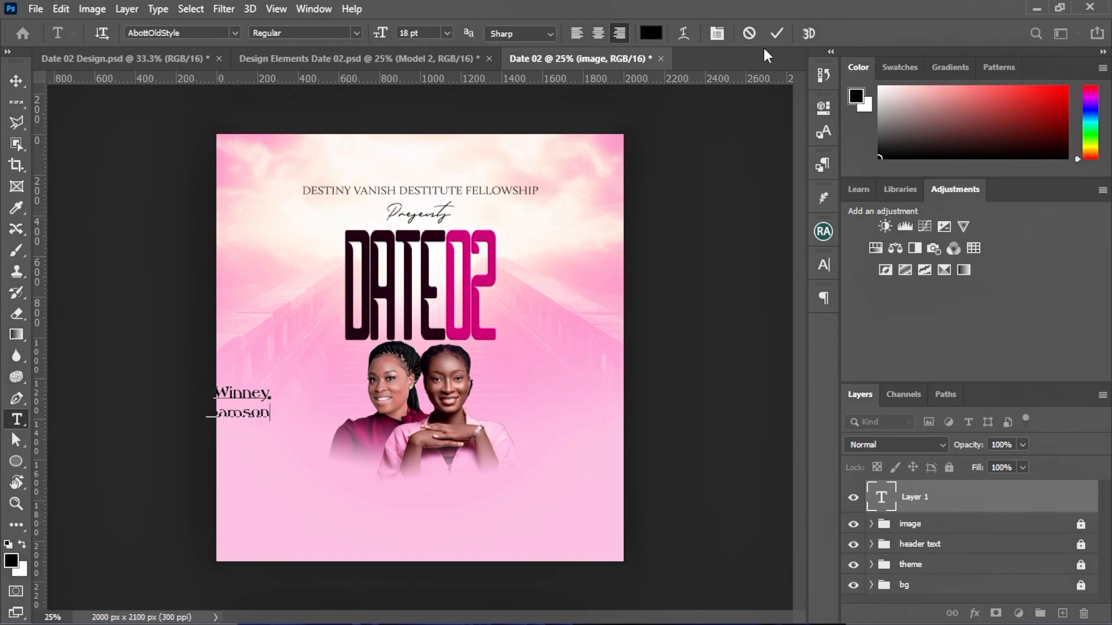
click(777, 33)
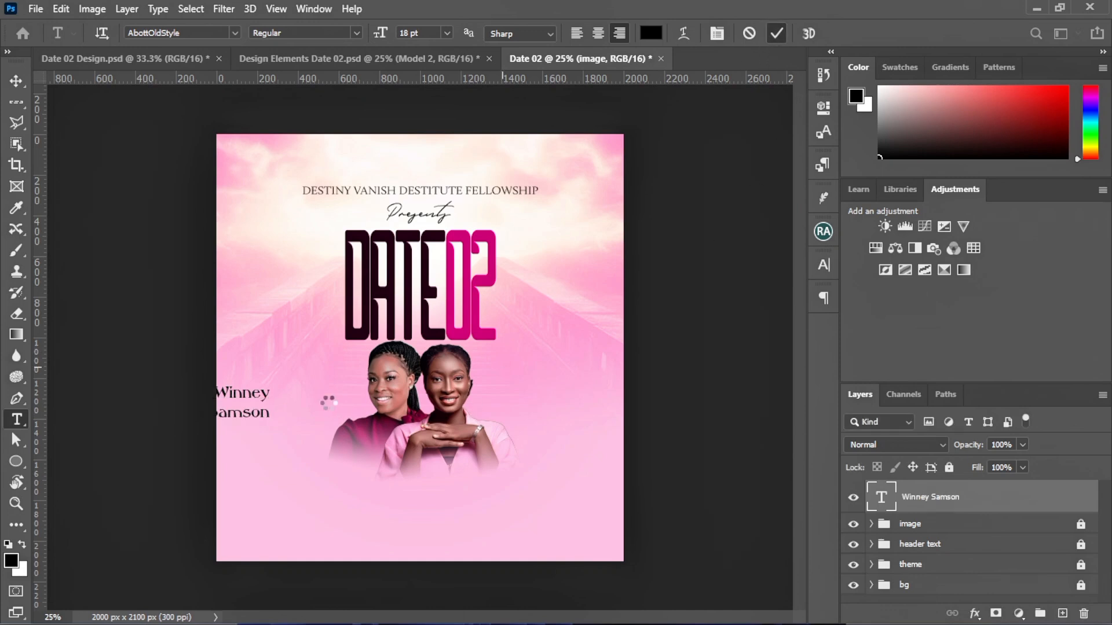
click(16, 81)
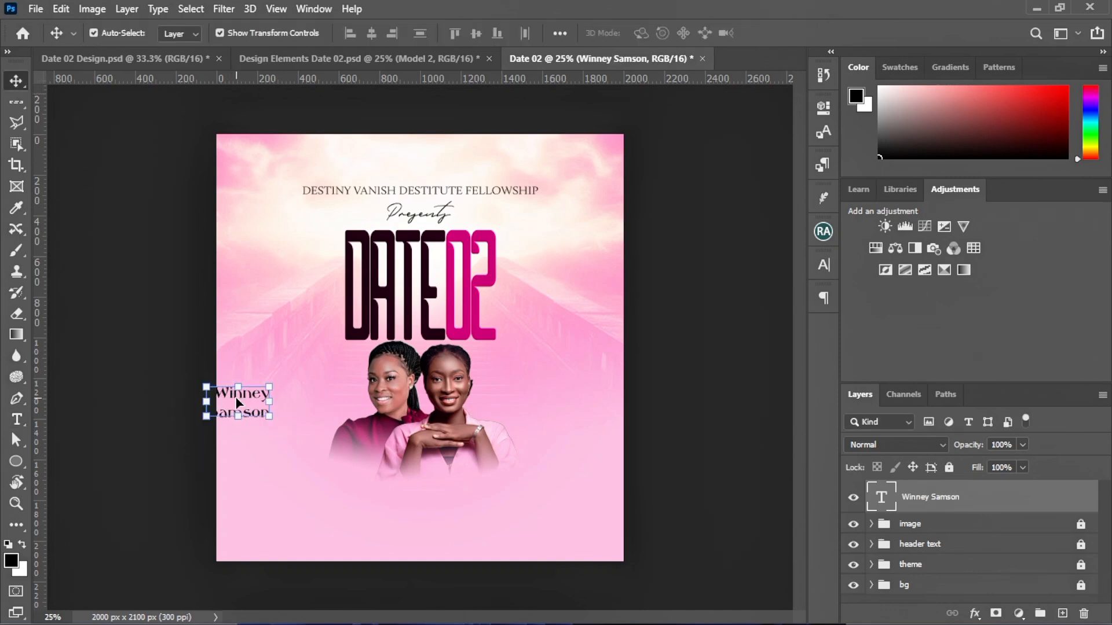
Move the name beside the women, make it all caps, and try leading values from 9 to 14 pt
drag(237, 401, 313, 415)
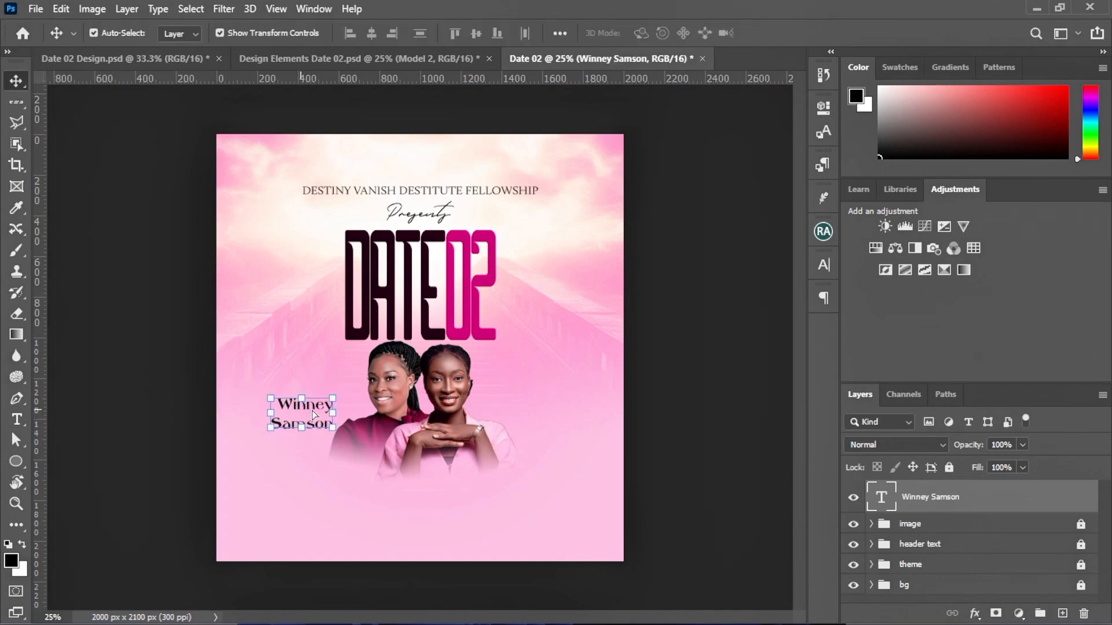
click(828, 266)
click(674, 288)
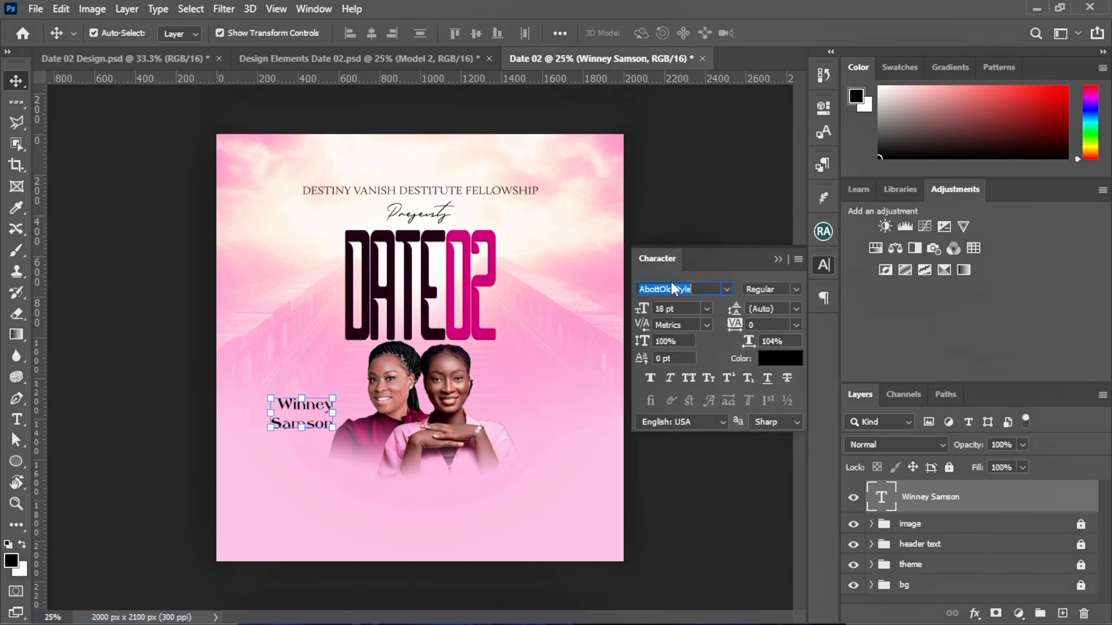
click(689, 378)
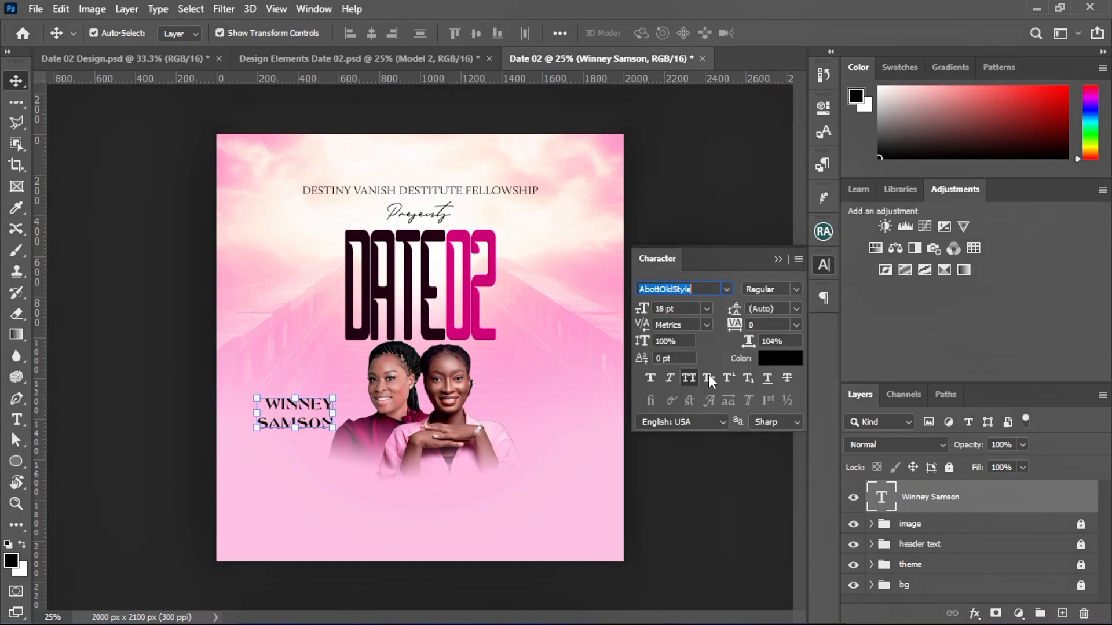
click(796, 310)
click(797, 309)
click(797, 309)
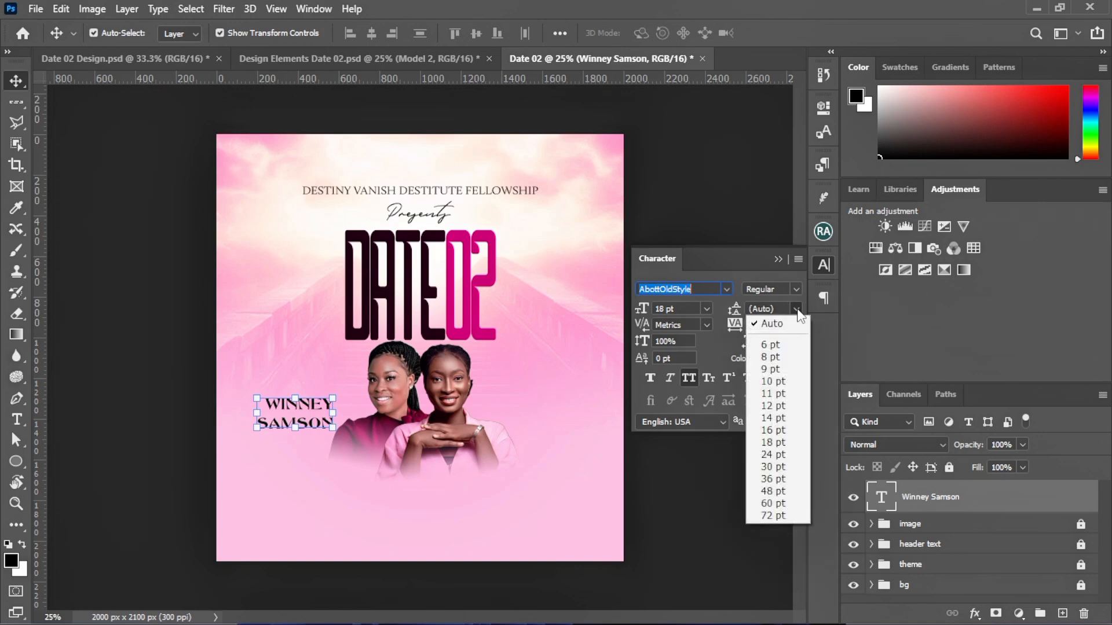
click(773, 393)
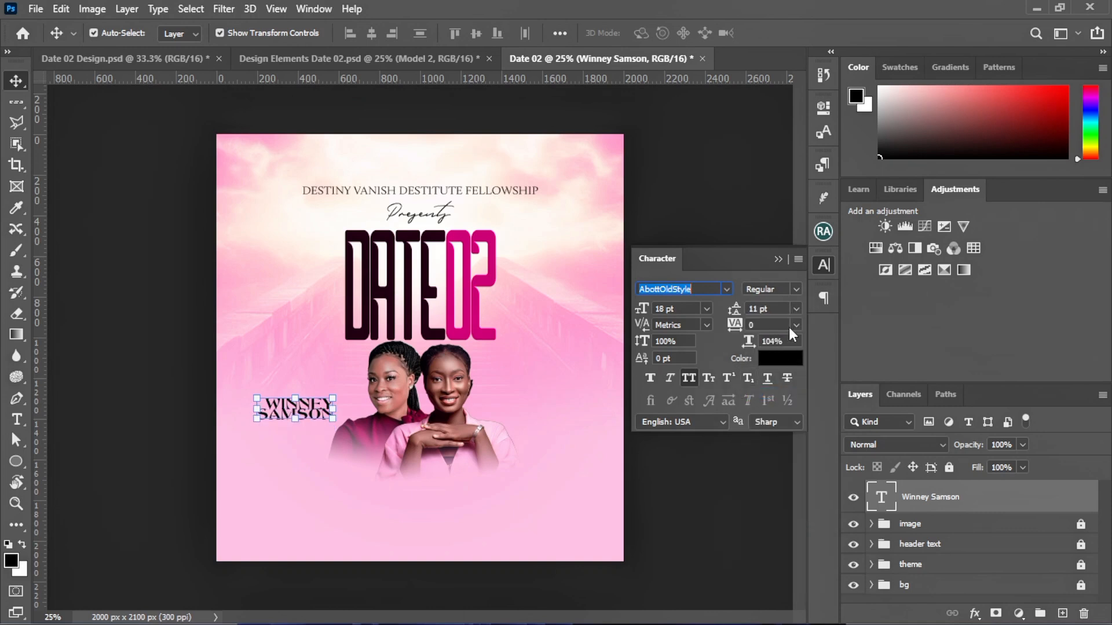
click(797, 311)
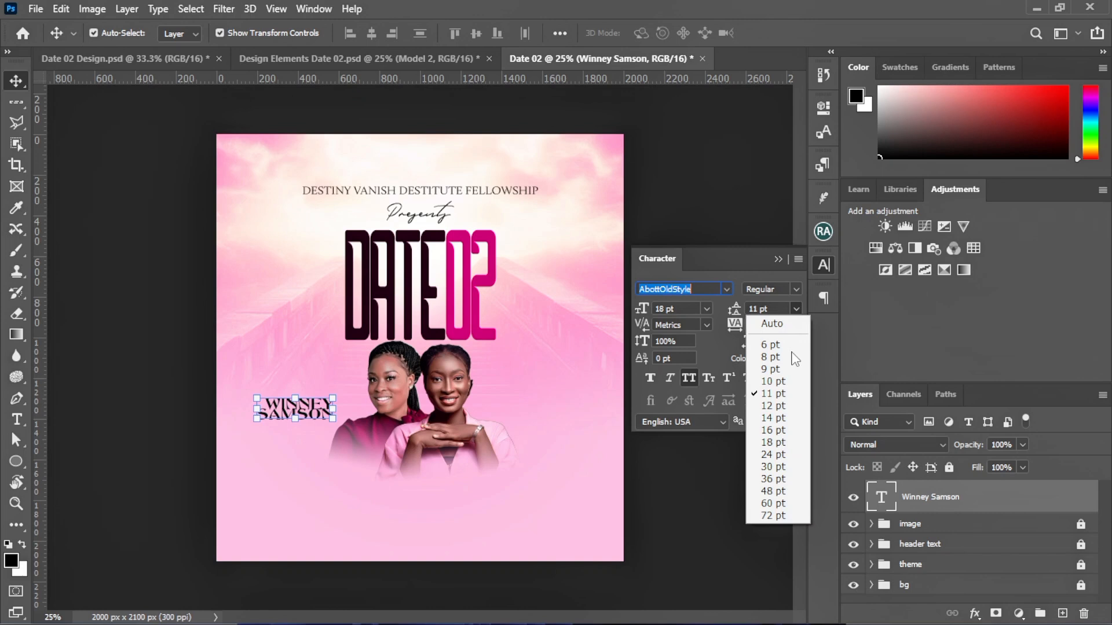
click(766, 371)
click(796, 309)
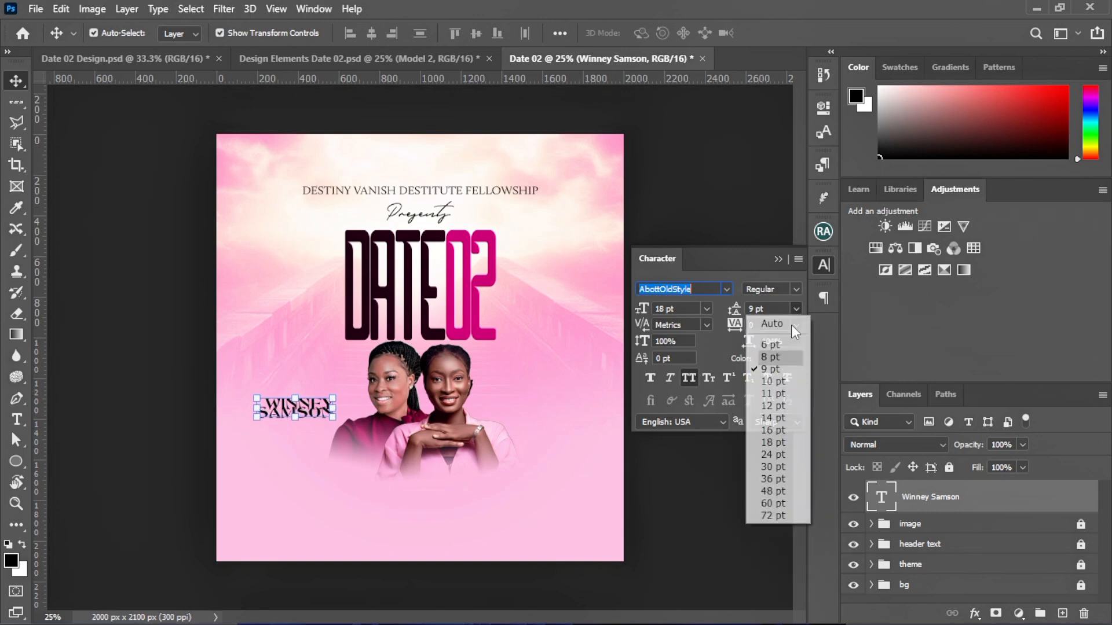
click(774, 384)
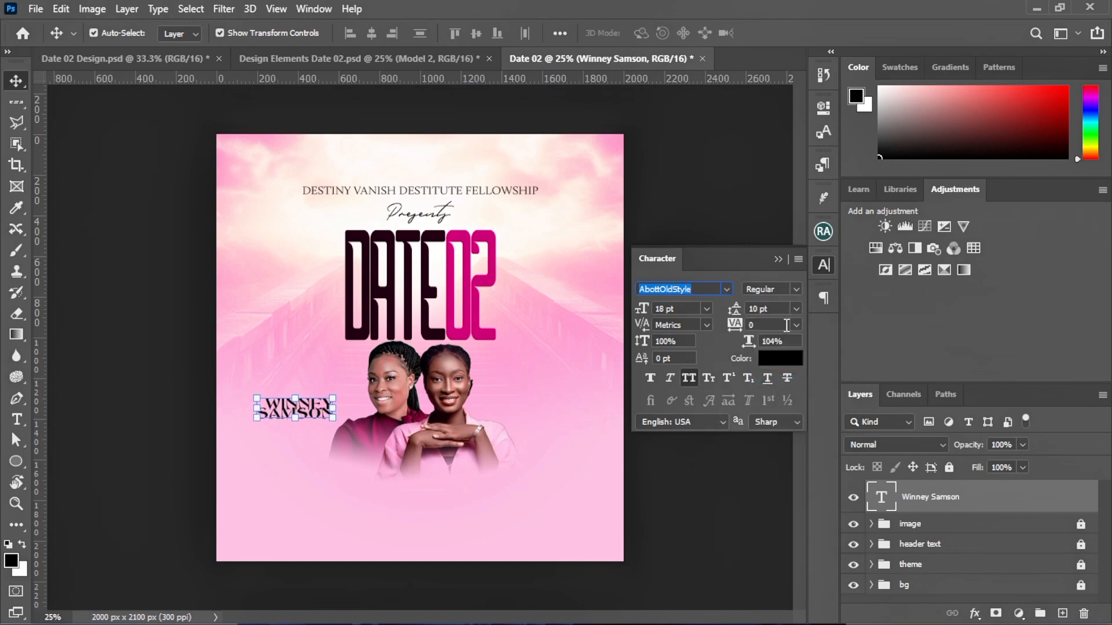
click(793, 308)
click(773, 406)
click(797, 309)
click(773, 418)
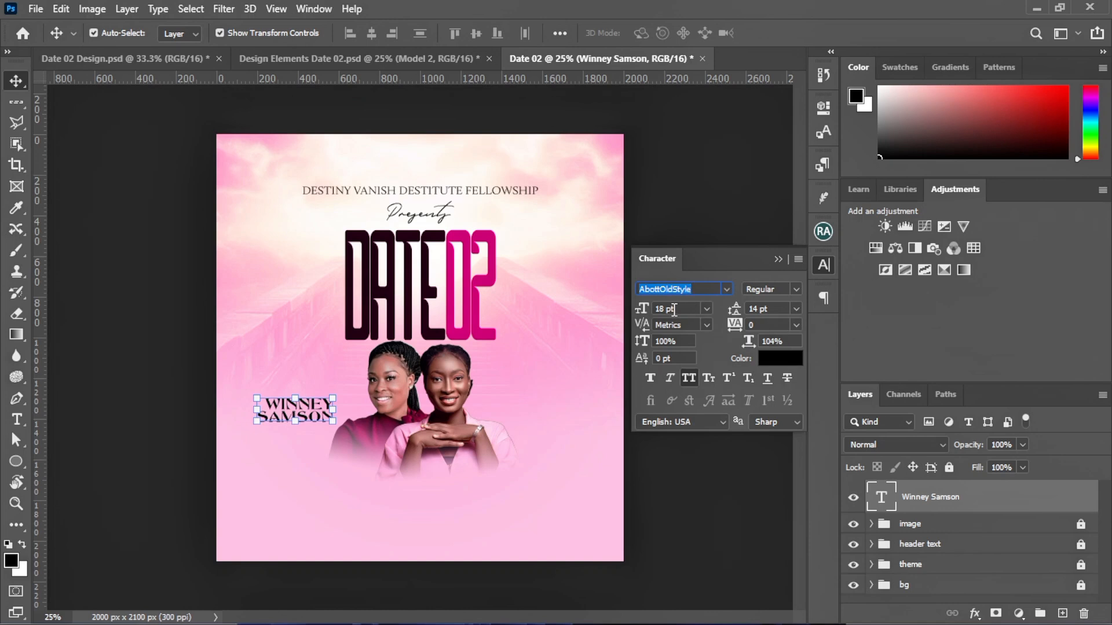
Set the name caption to 16 pt, all caps, with 12 pt leading
drag(668, 308, 619, 307)
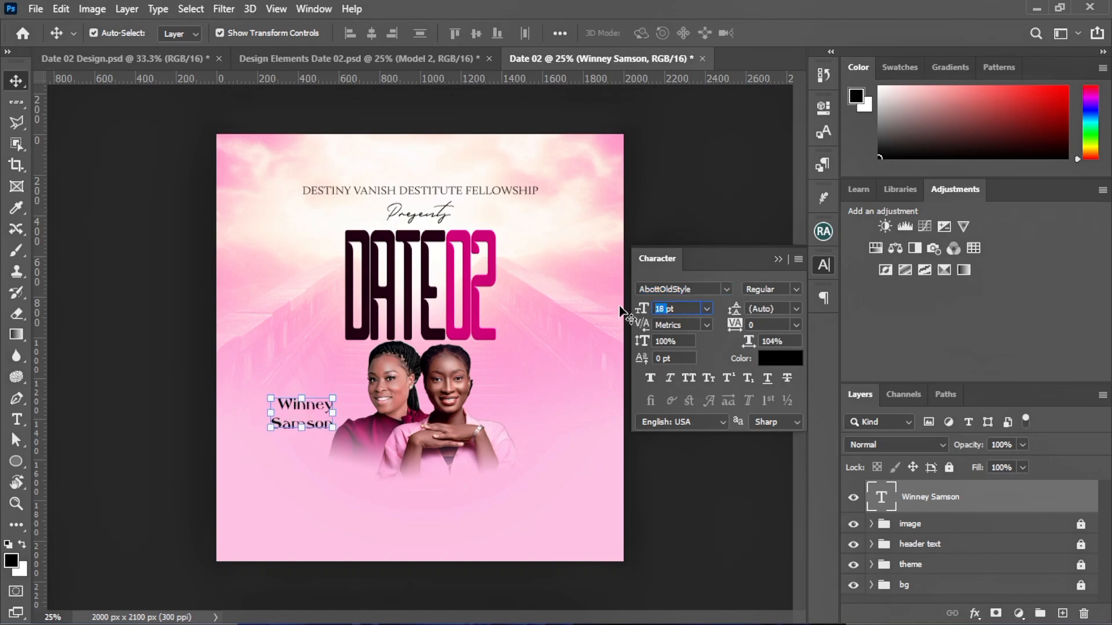
text(16)
key(Return)
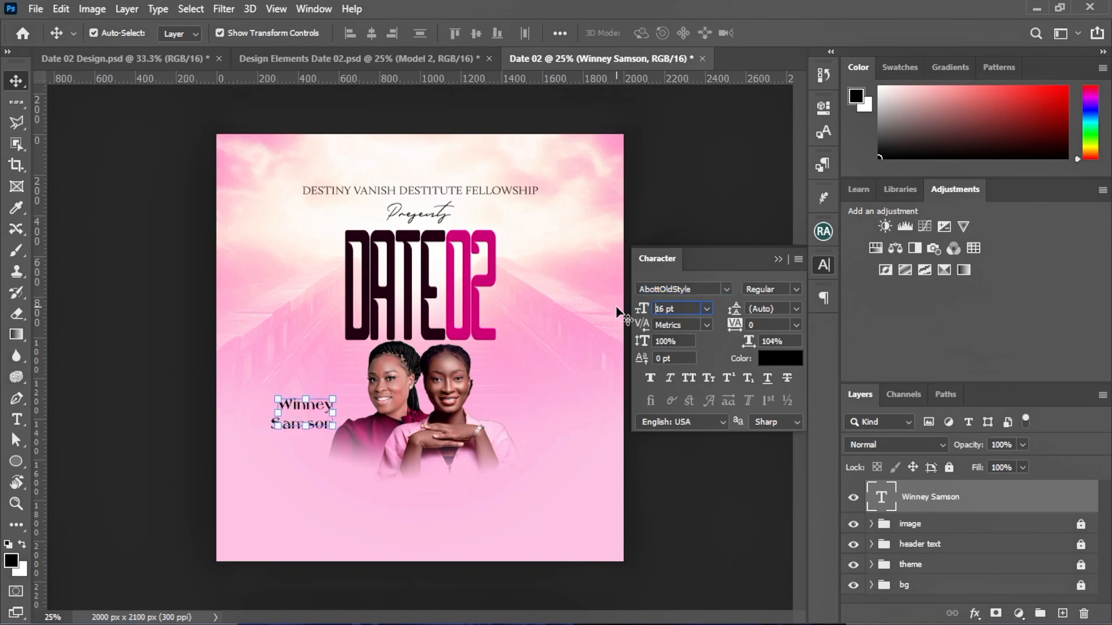
click(694, 376)
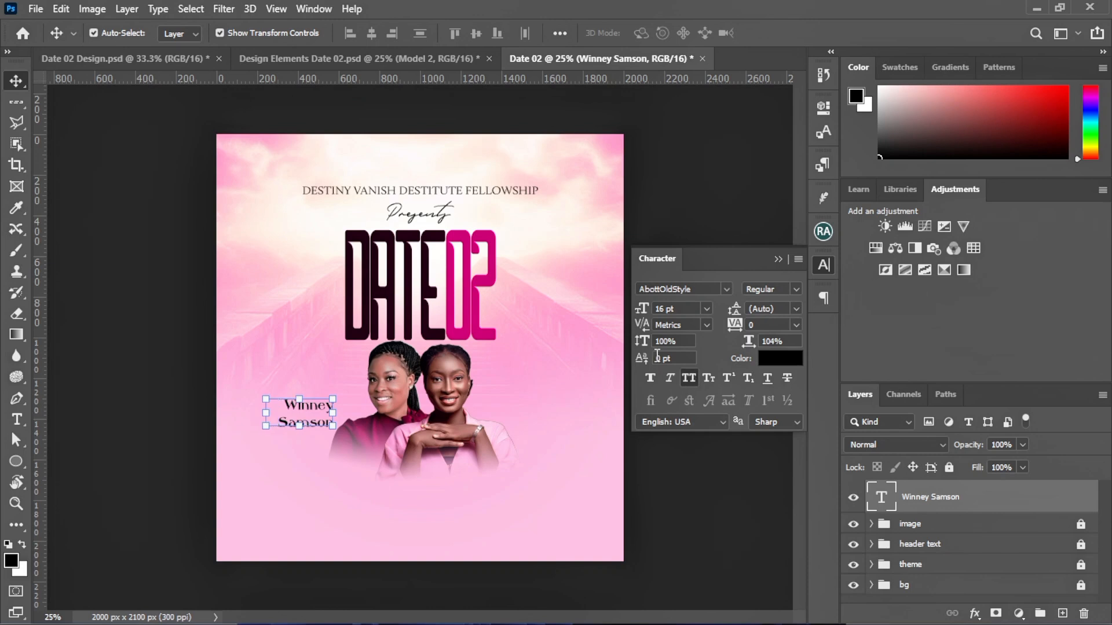
click(797, 310)
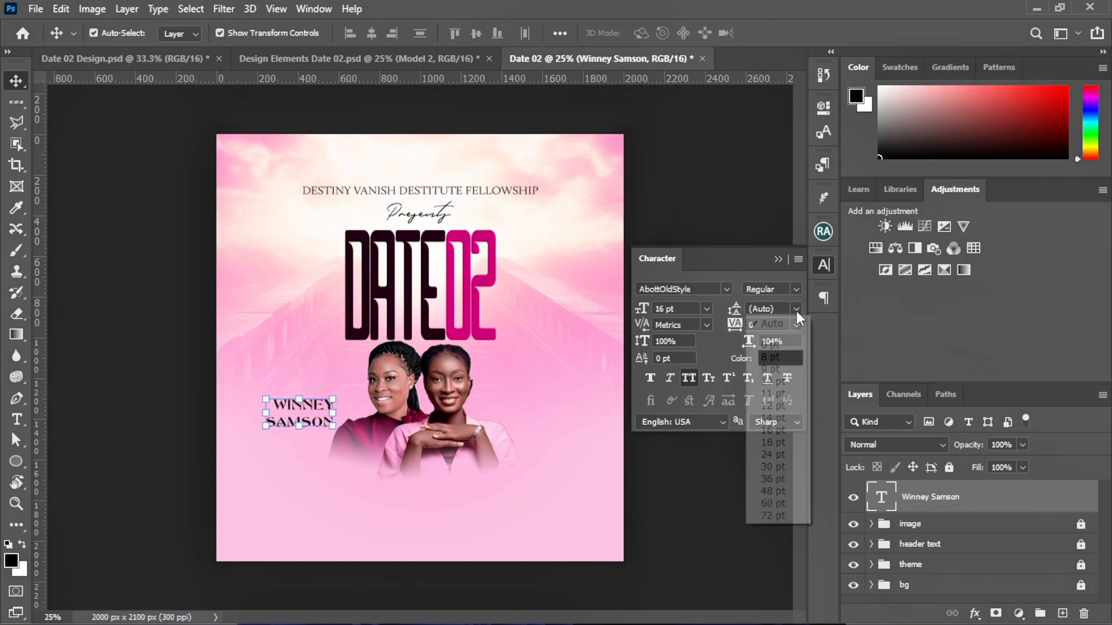
click(781, 393)
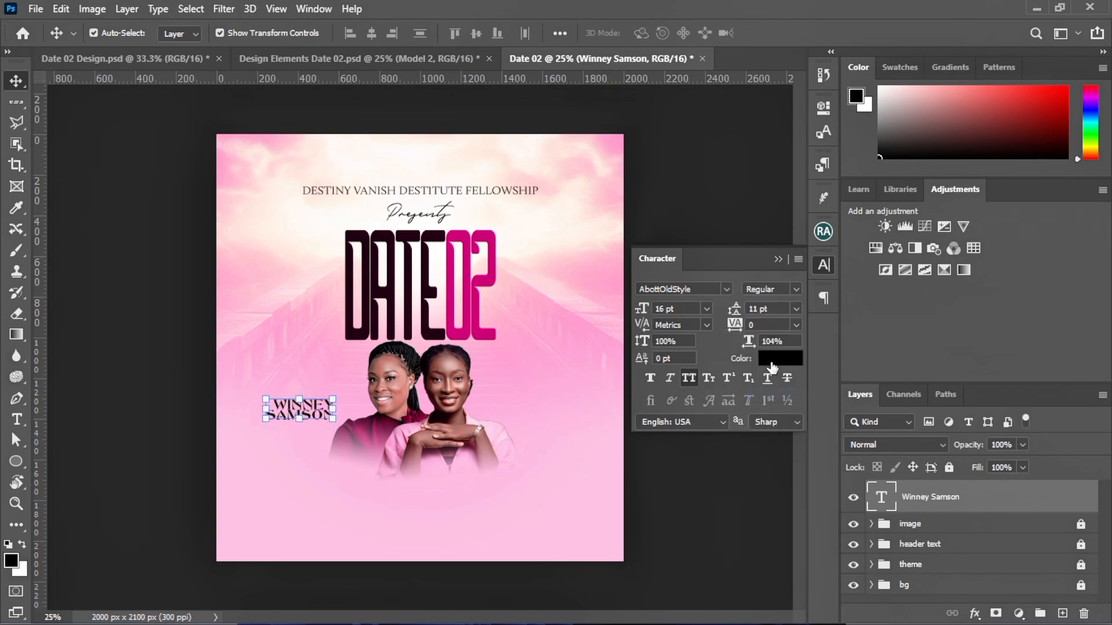
click(797, 309)
click(772, 408)
click(777, 259)
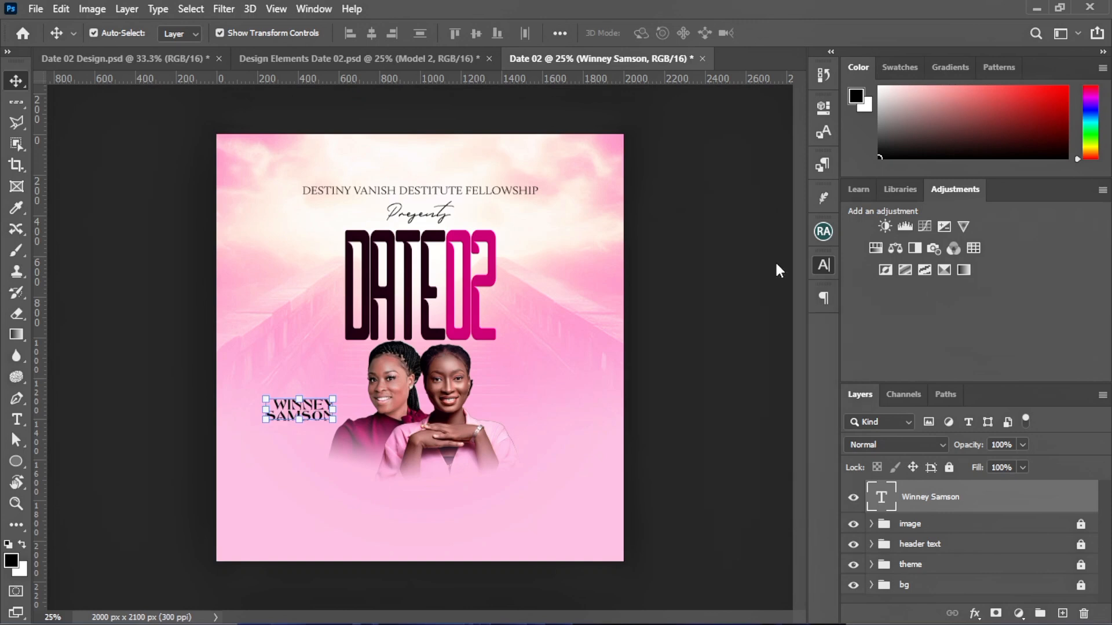
Scale the name caption to about 70% and nudge it beside the left woman's shoulder
click(323, 296)
click(325, 409)
drag(334, 410, 316, 409)
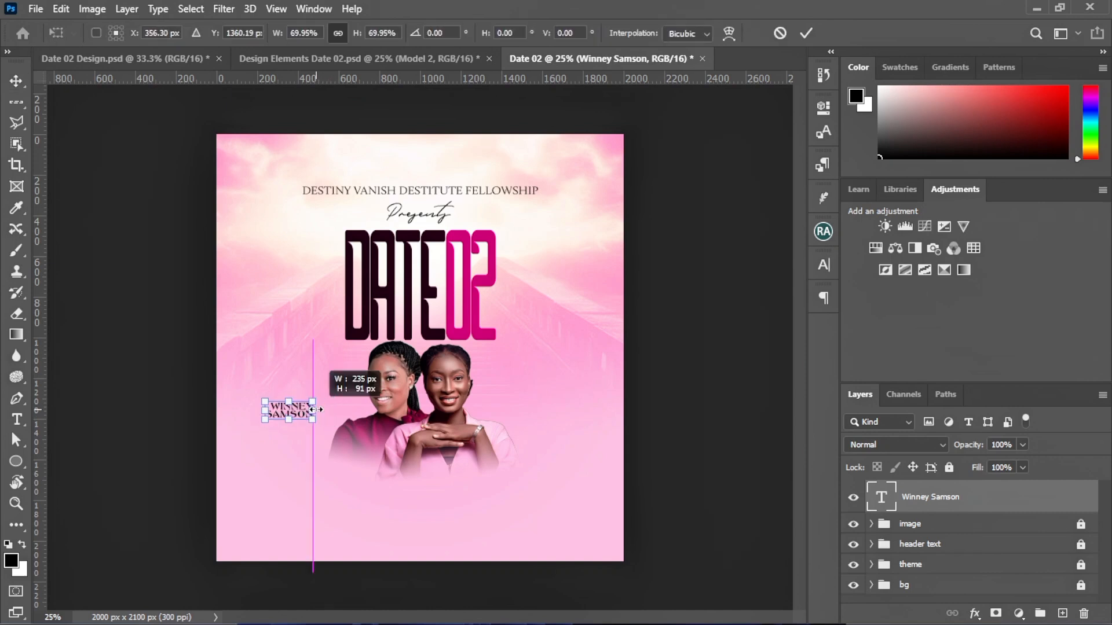
click(805, 33)
click(497, 411)
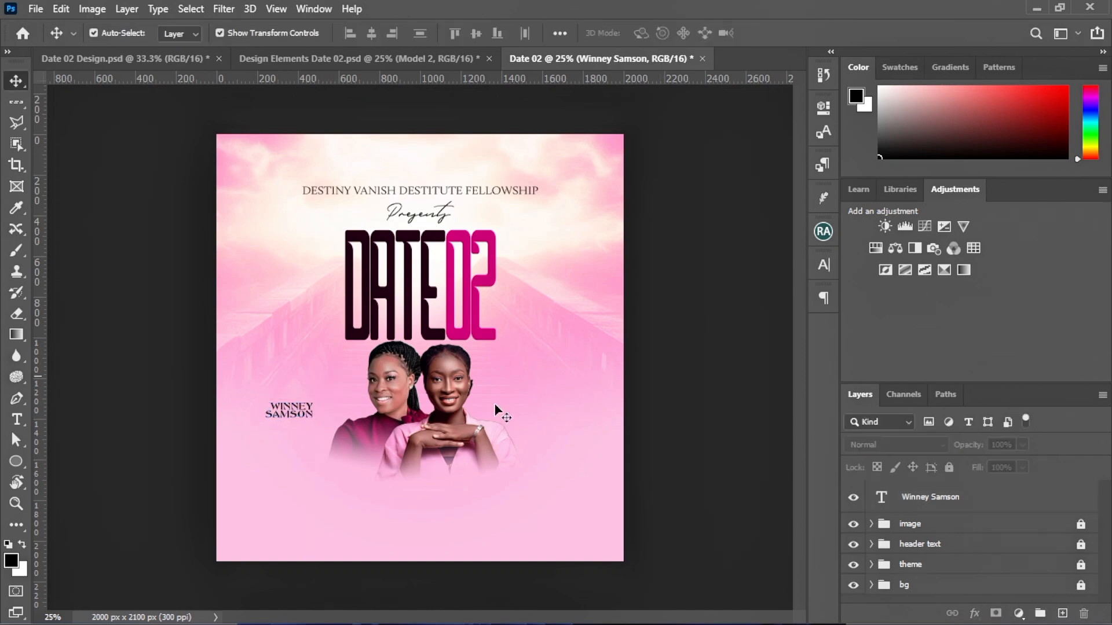
mouse_move(293, 412)
mouse_down()
mouse_move(298, 458)
mouse_move(322, 418)
mouse_move(311, 417)
mouse_up()
click(244, 367)
Set the caption's leading to 10 pt in the Character panel
click(824, 264)
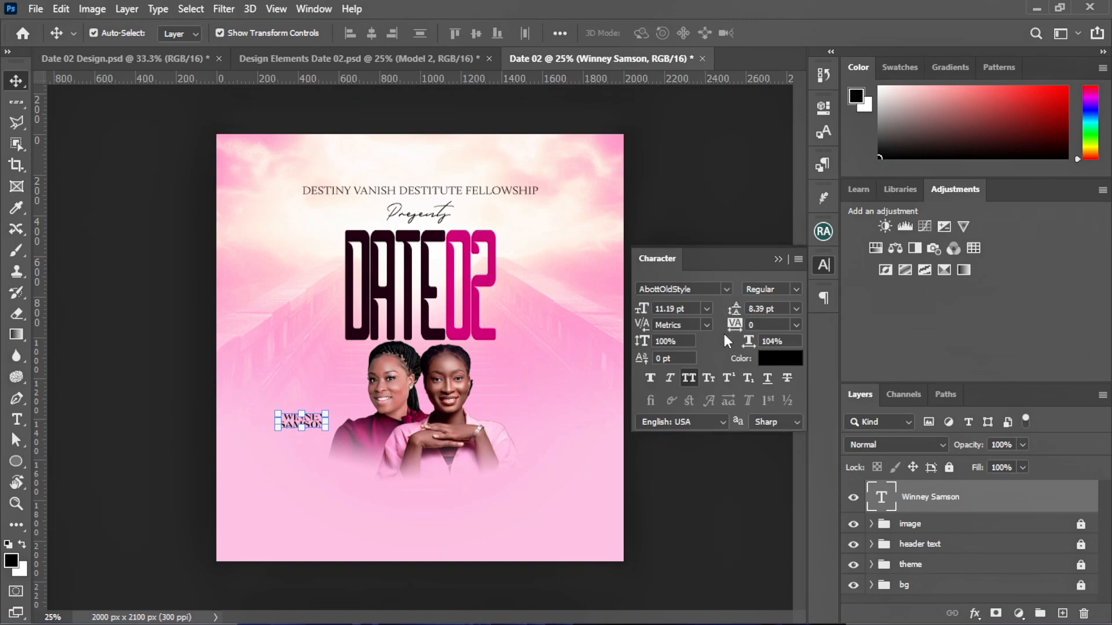
click(797, 309)
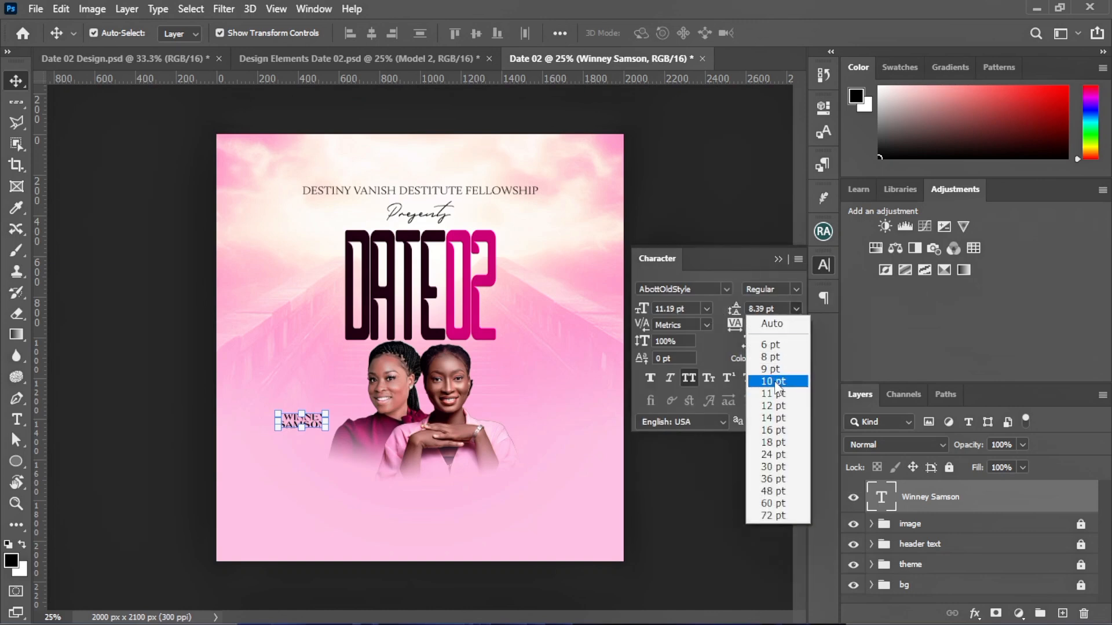
click(776, 381)
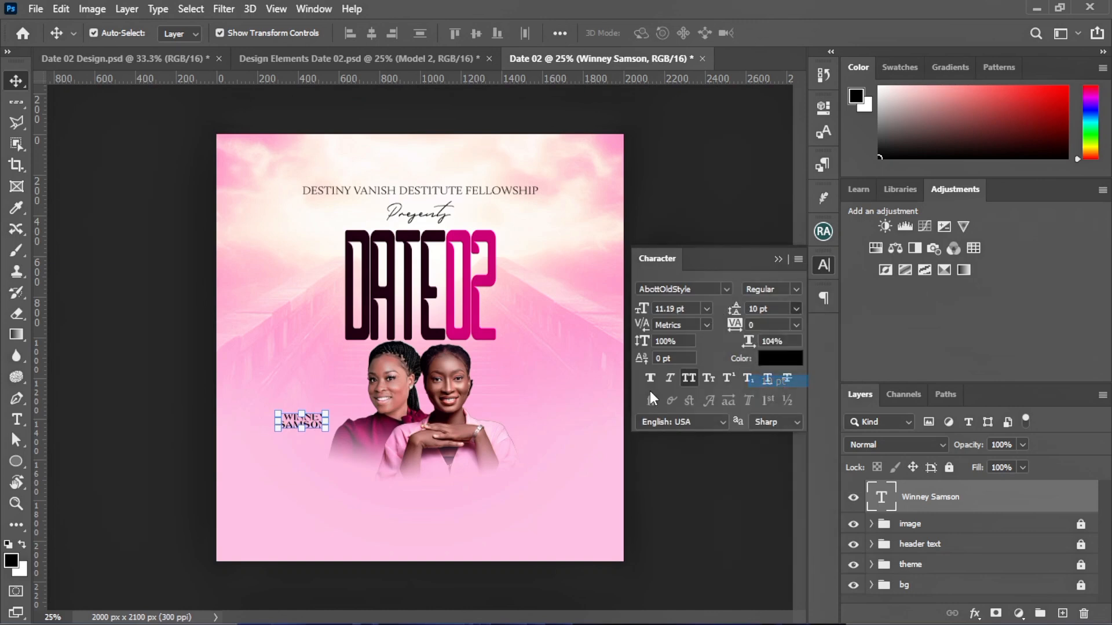
click(778, 260)
click(715, 325)
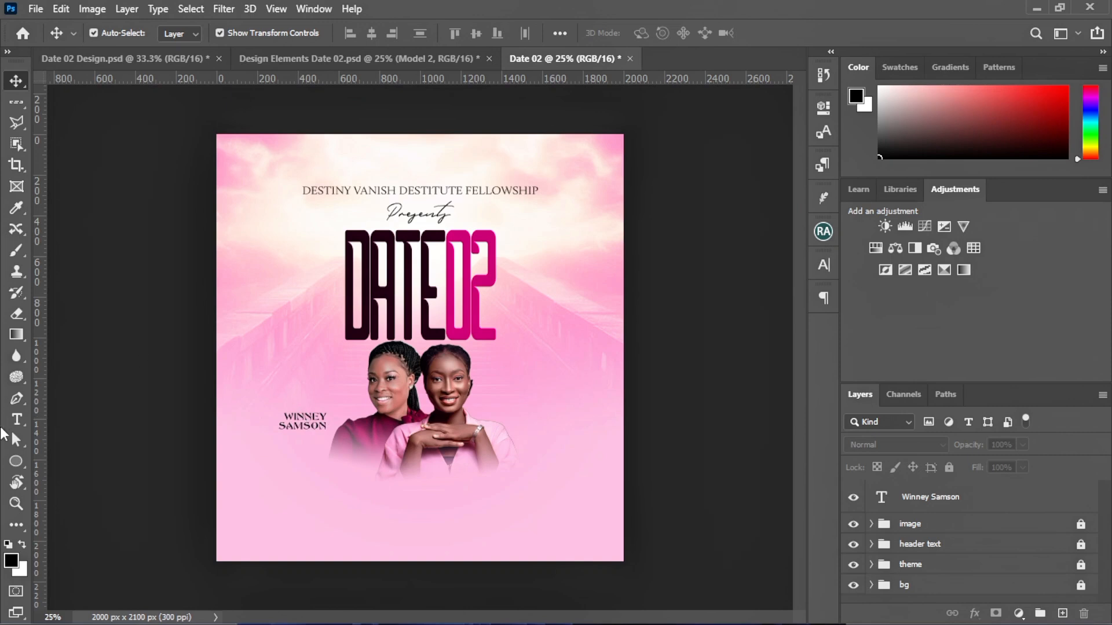
Duplicate the name caption and move the copy beside the right-hand woman
click(300, 427)
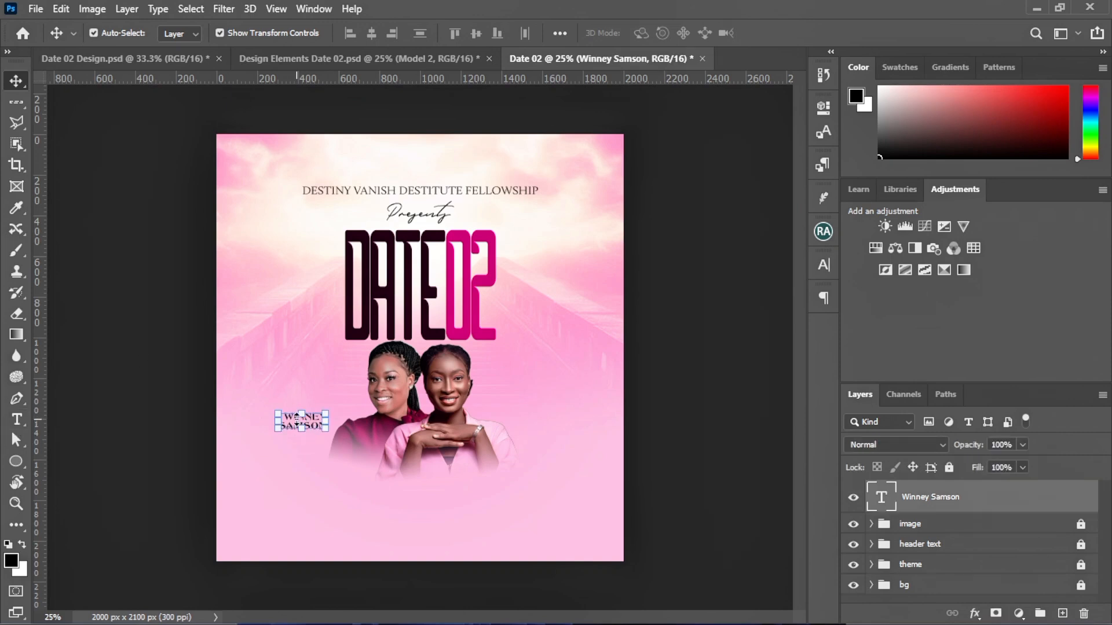
key(ctrl+j)
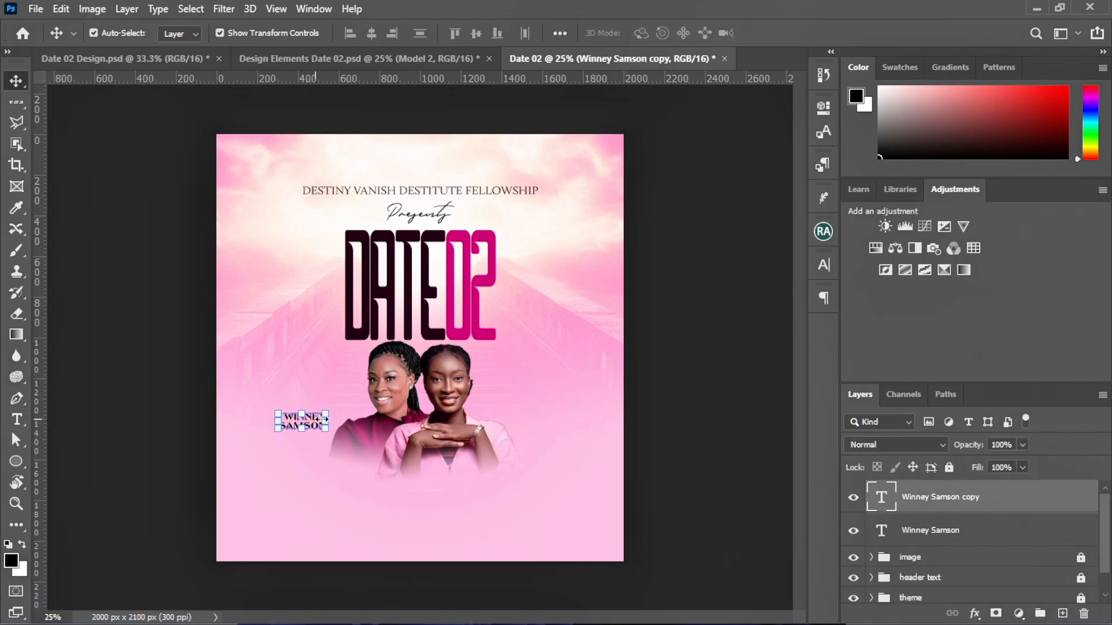
key(ctrl+t)
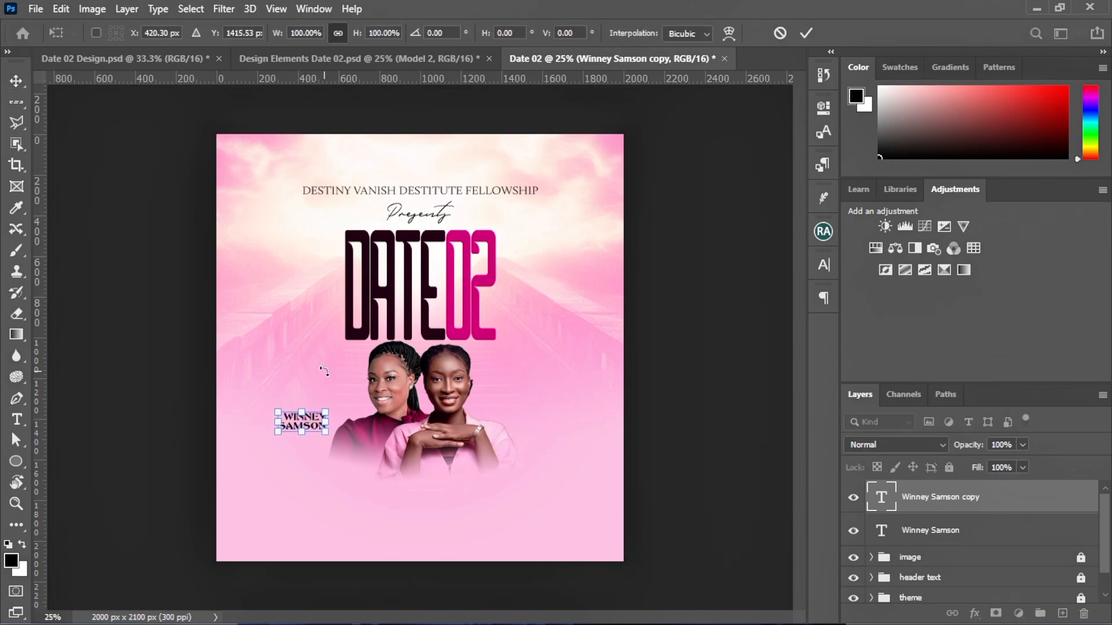
click(802, 33)
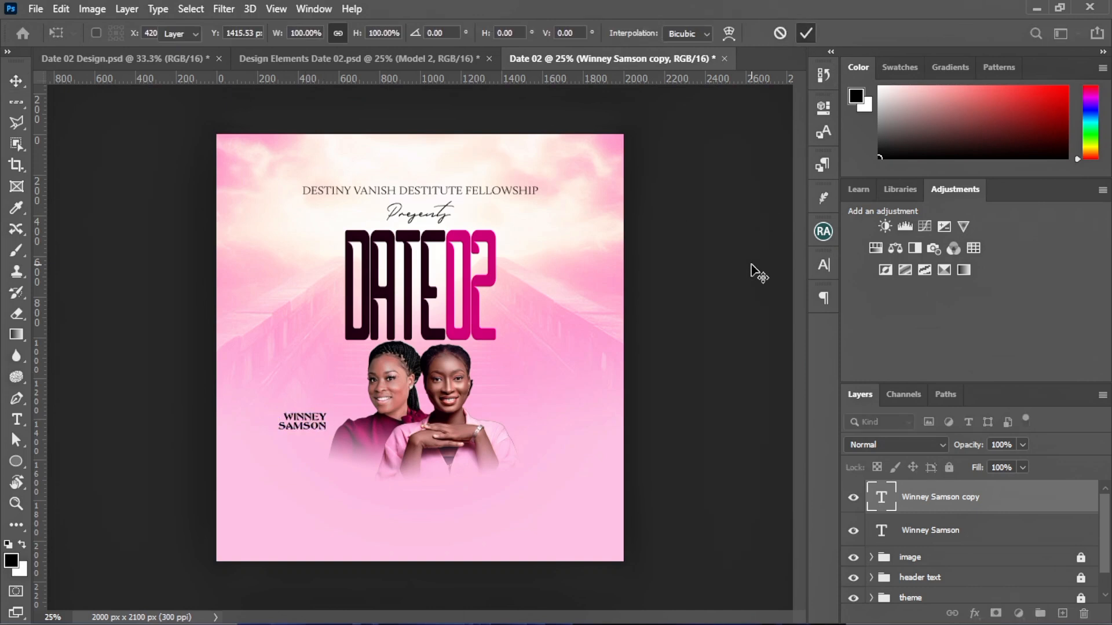
click(752, 266)
drag(317, 418, 516, 408)
Retype the copy as the second model's name and left-align it
double_click(525, 410)
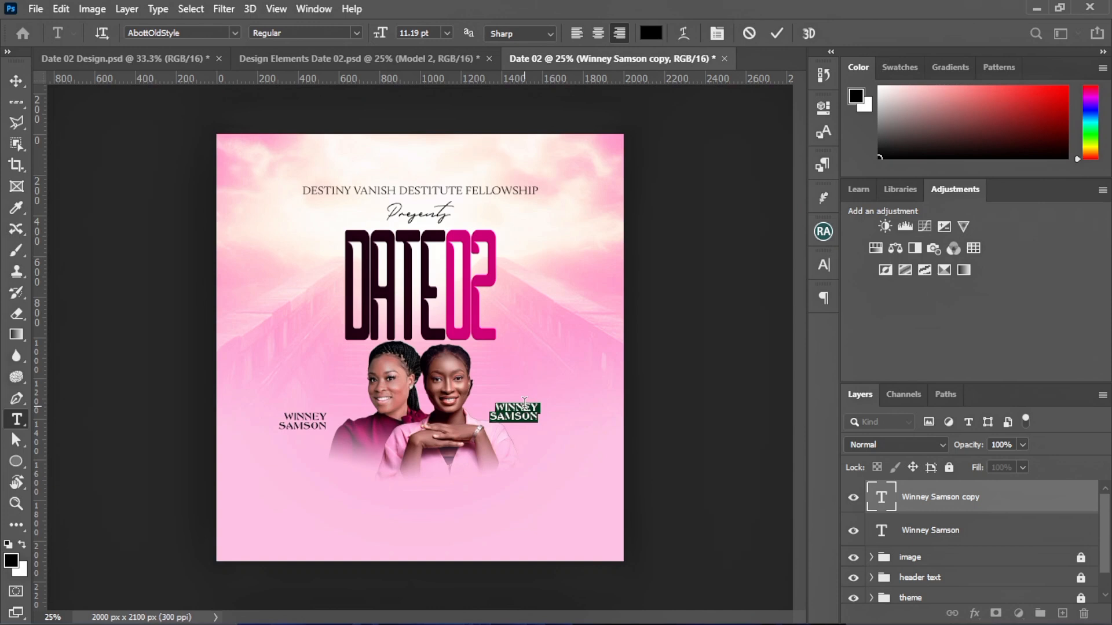
click(777, 33)
key(v)
click(529, 413)
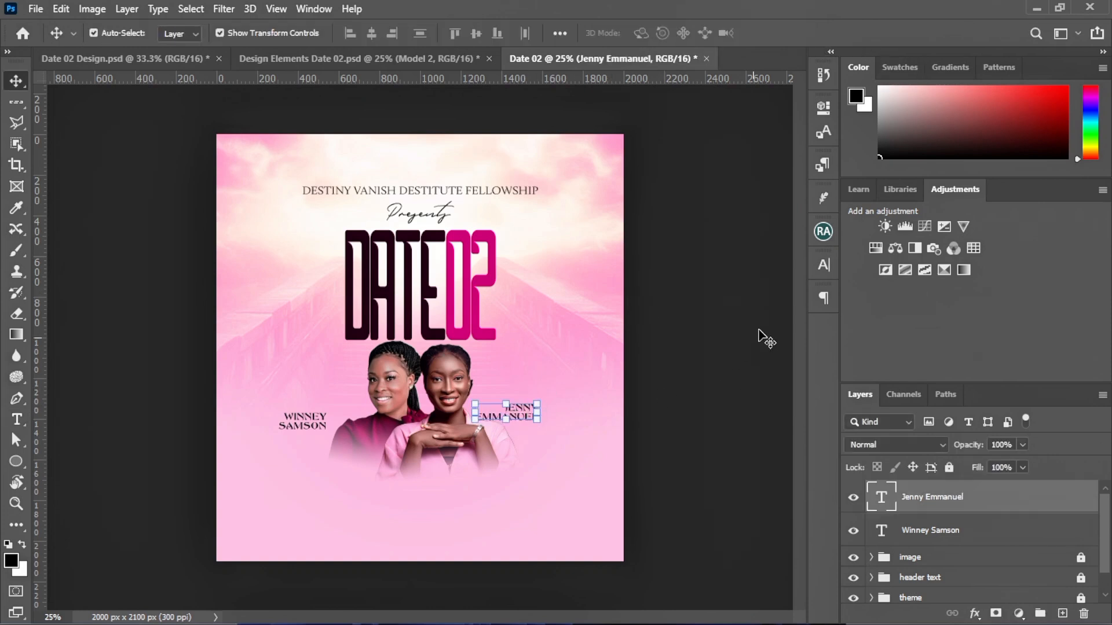
click(826, 305)
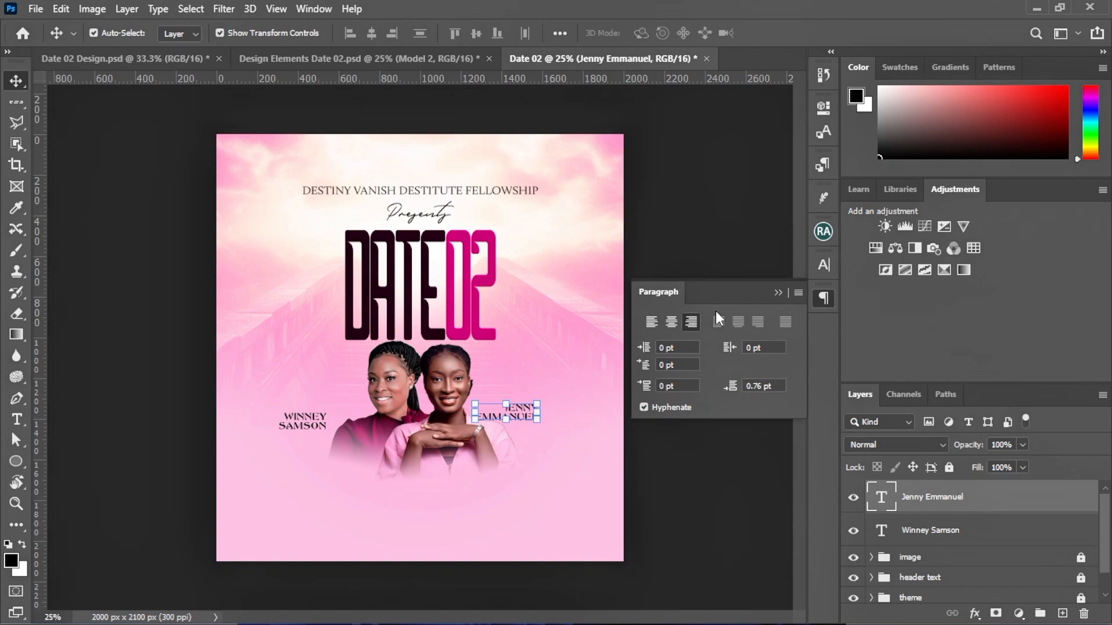
click(653, 322)
click(777, 292)
click(697, 341)
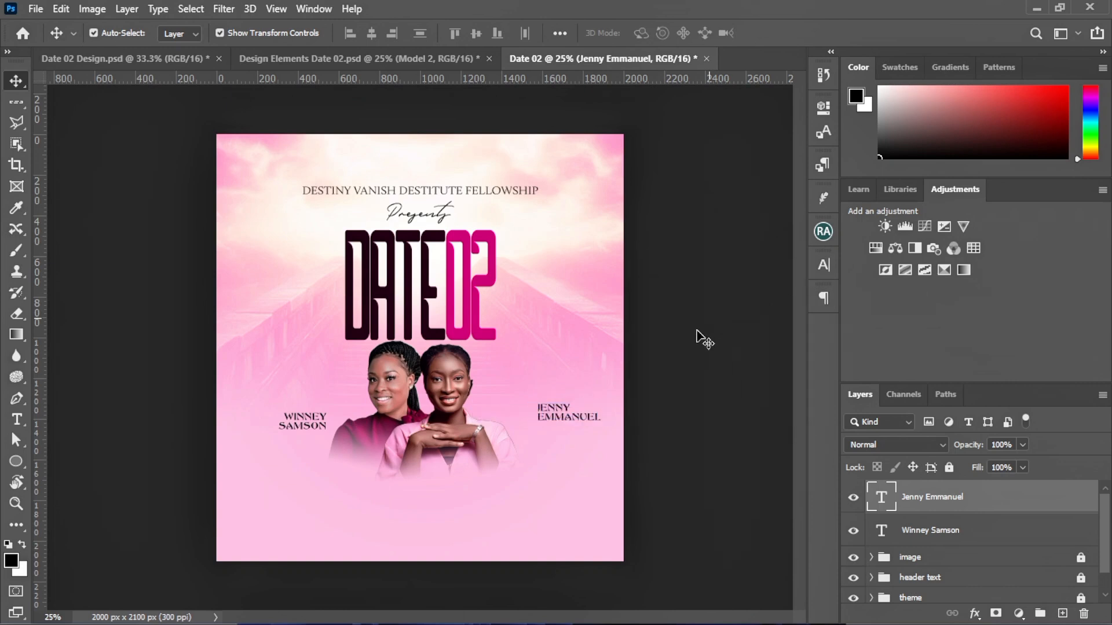
Reposition both name captions closer to their portraits
drag(571, 415, 527, 411)
click(549, 456)
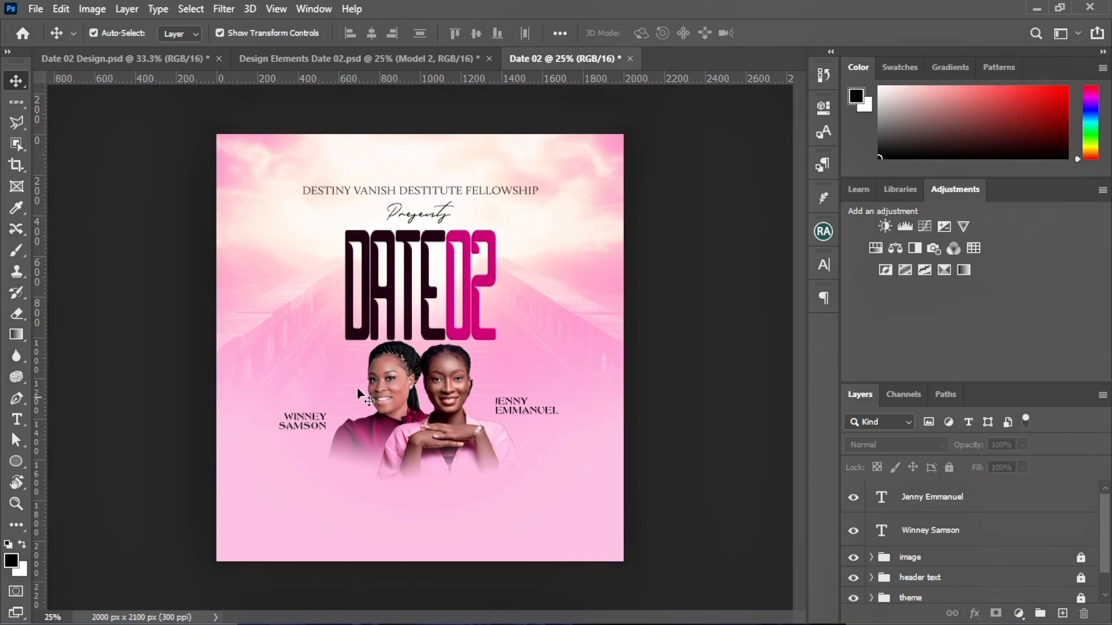
drag(296, 421, 307, 414)
click(516, 464)
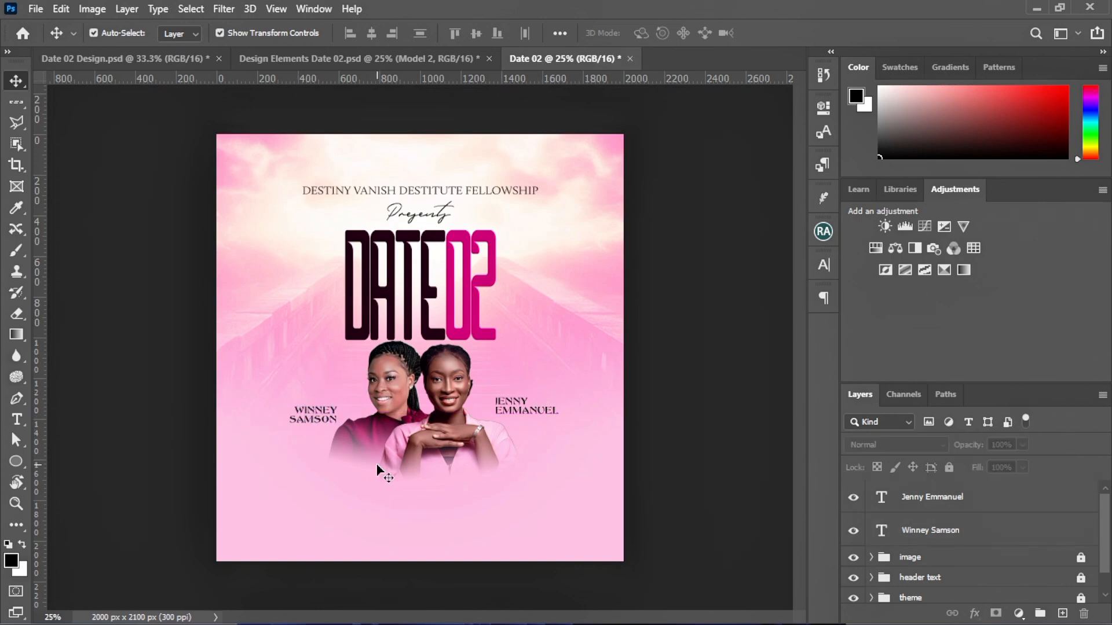
Add a GUEST text label left of the portraits and enlarge it to about 171%
click(16, 419)
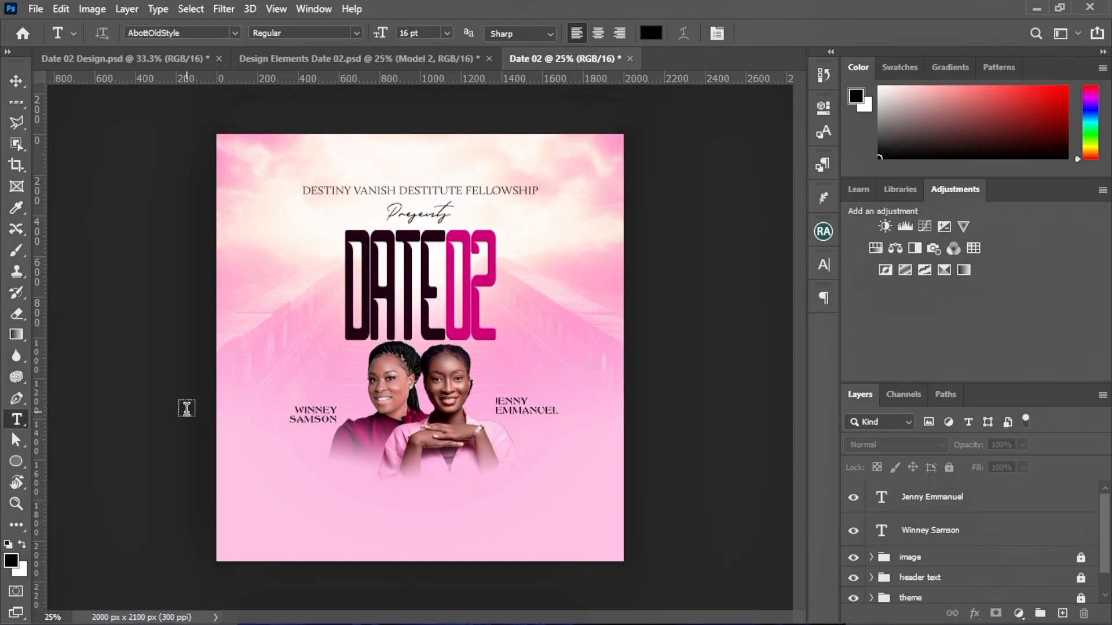
click(243, 360)
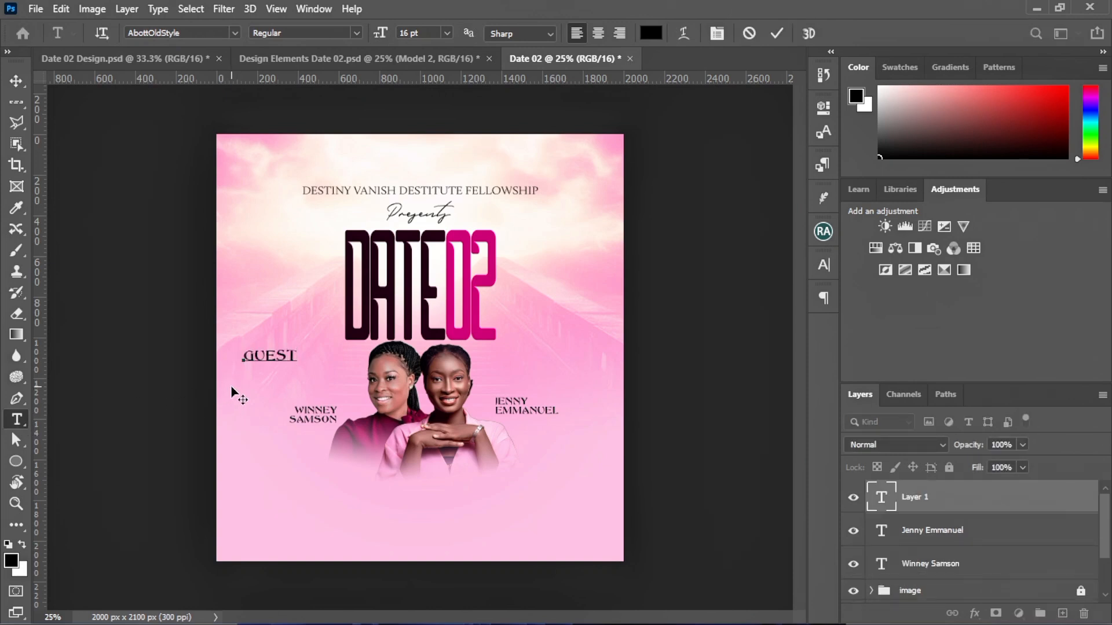
click(777, 33)
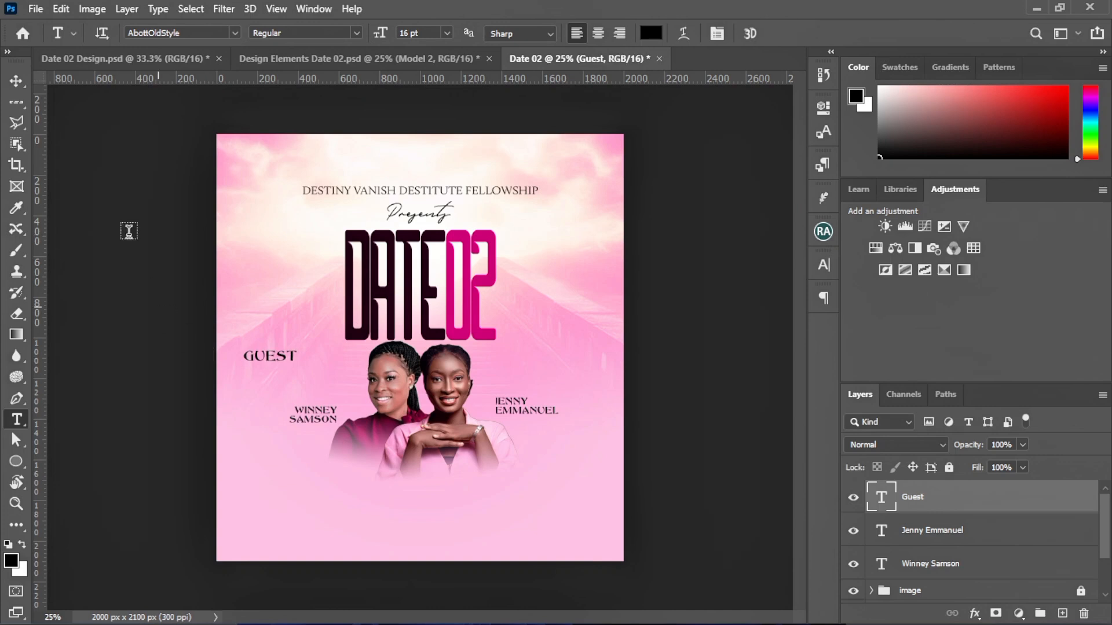
click(16, 80)
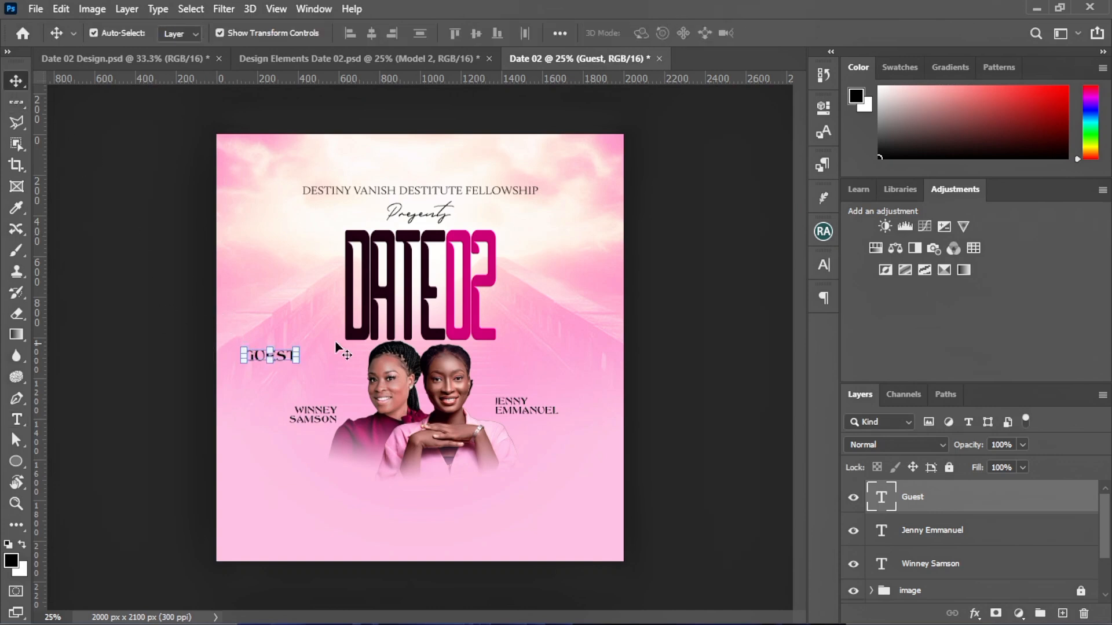
drag(322, 386, 362, 401)
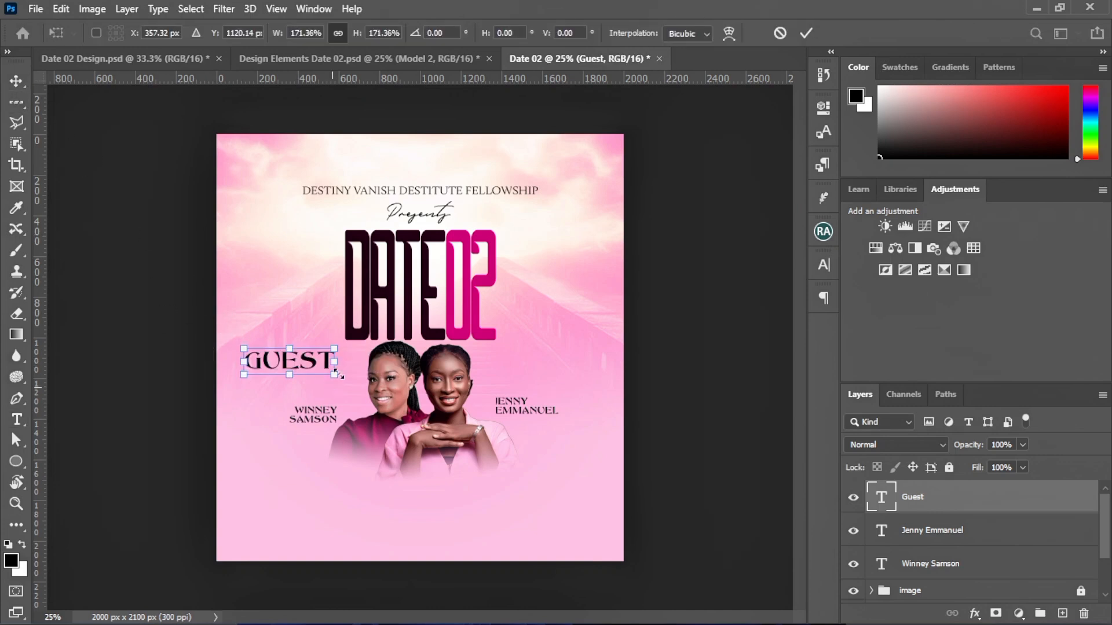
click(802, 33)
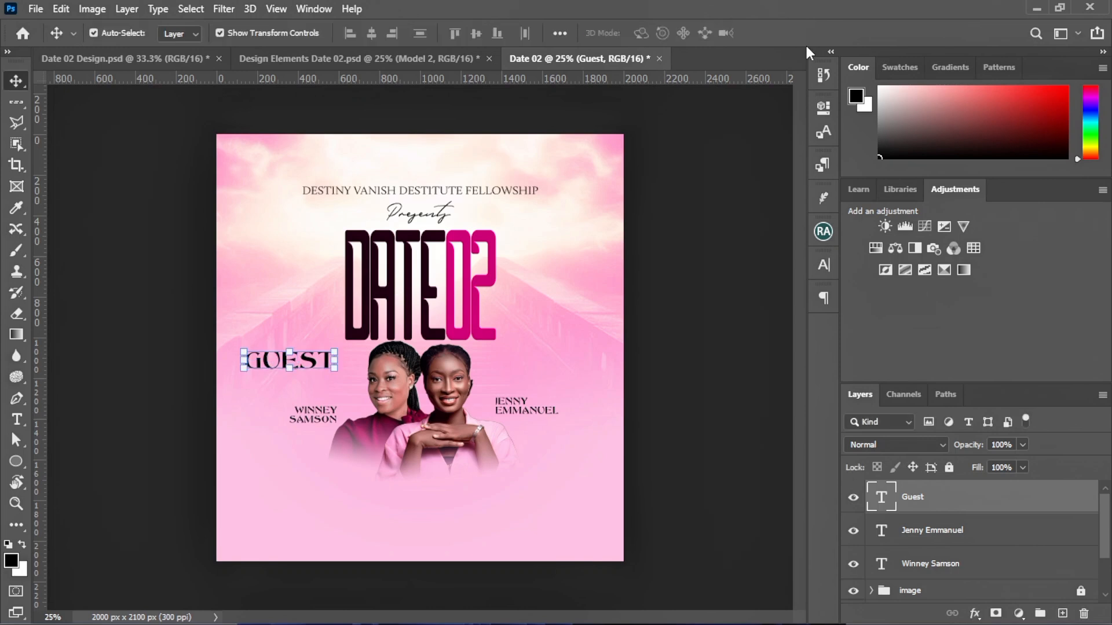
Set Guest in lowercase Monique Script, shrink it to half, and place it above the left name
click(830, 268)
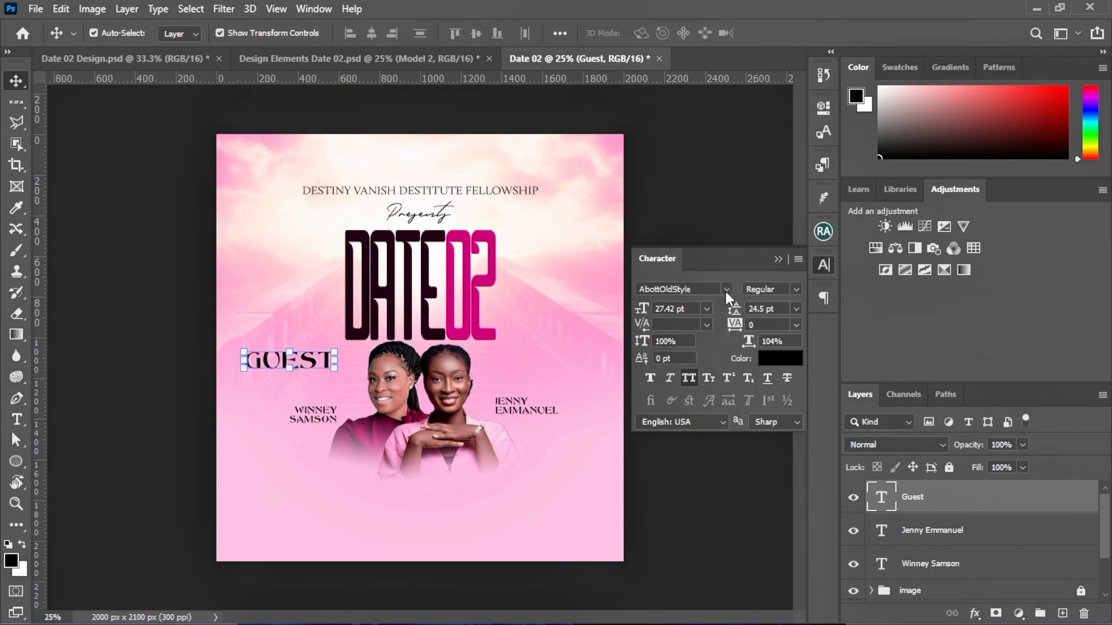
click(726, 290)
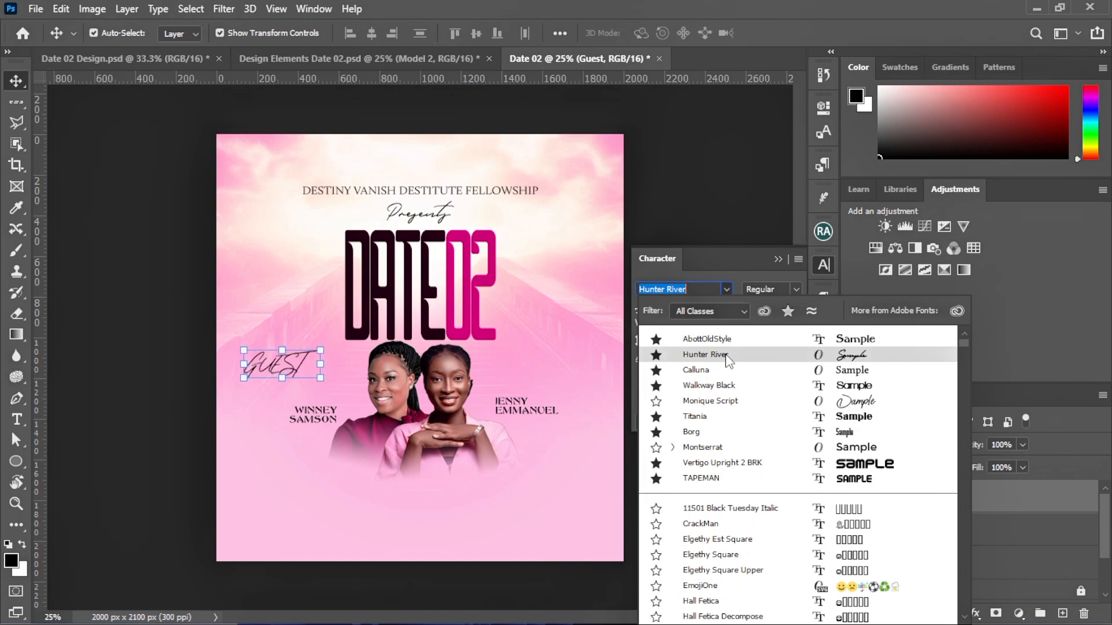
click(710, 401)
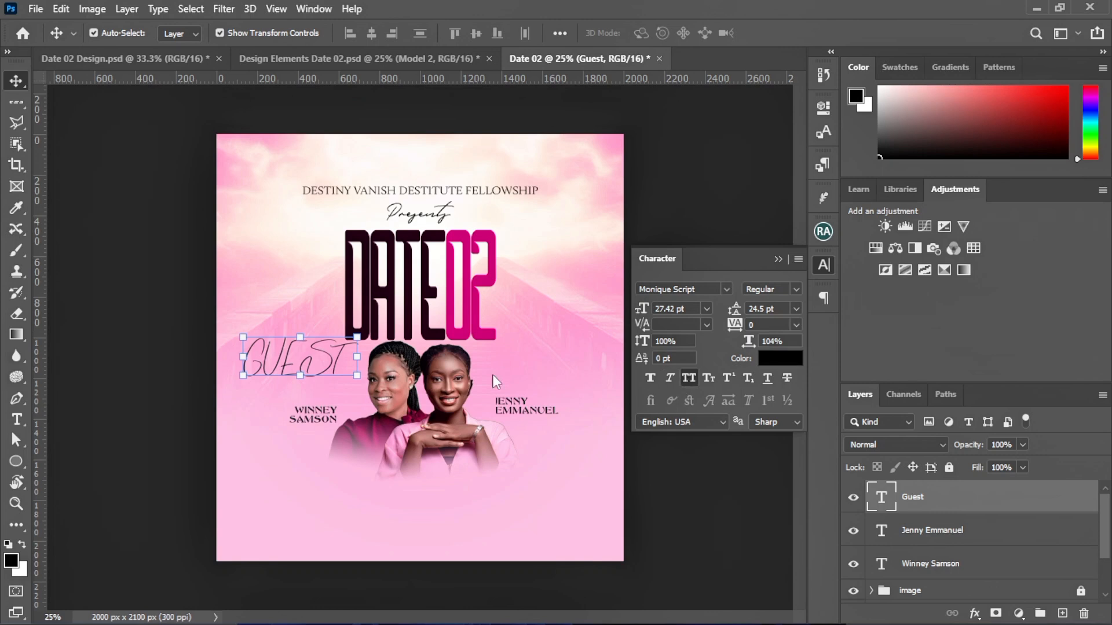
key(ctrl+shift+k)
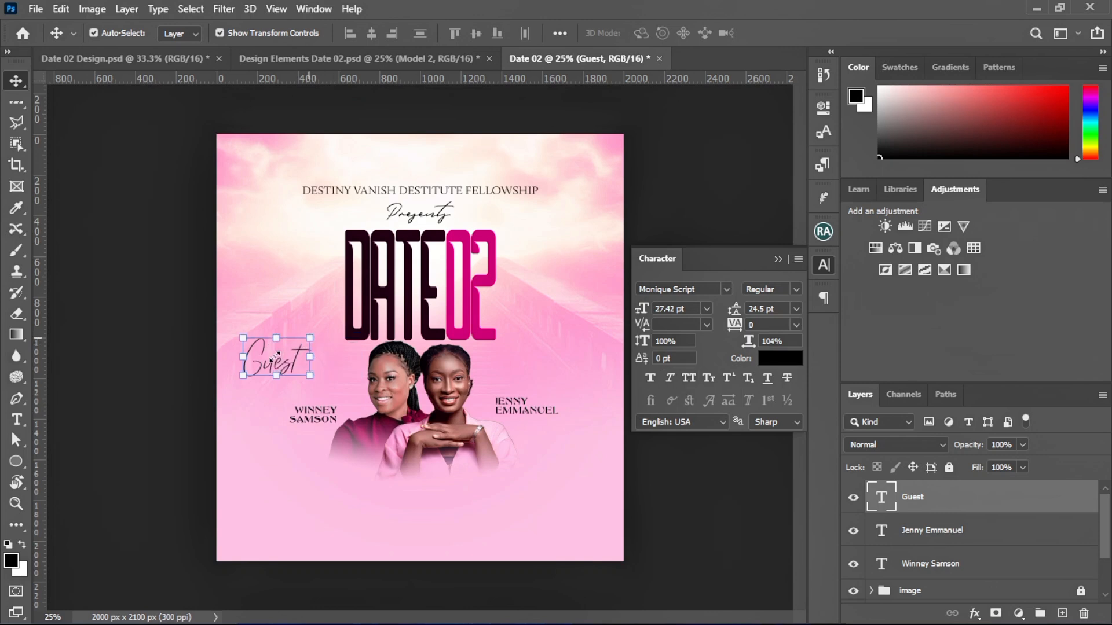
mouse_move(309, 338)
mouse_down()
mouse_move(268, 361)
mouse_move(293, 353)
mouse_up()
click(806, 34)
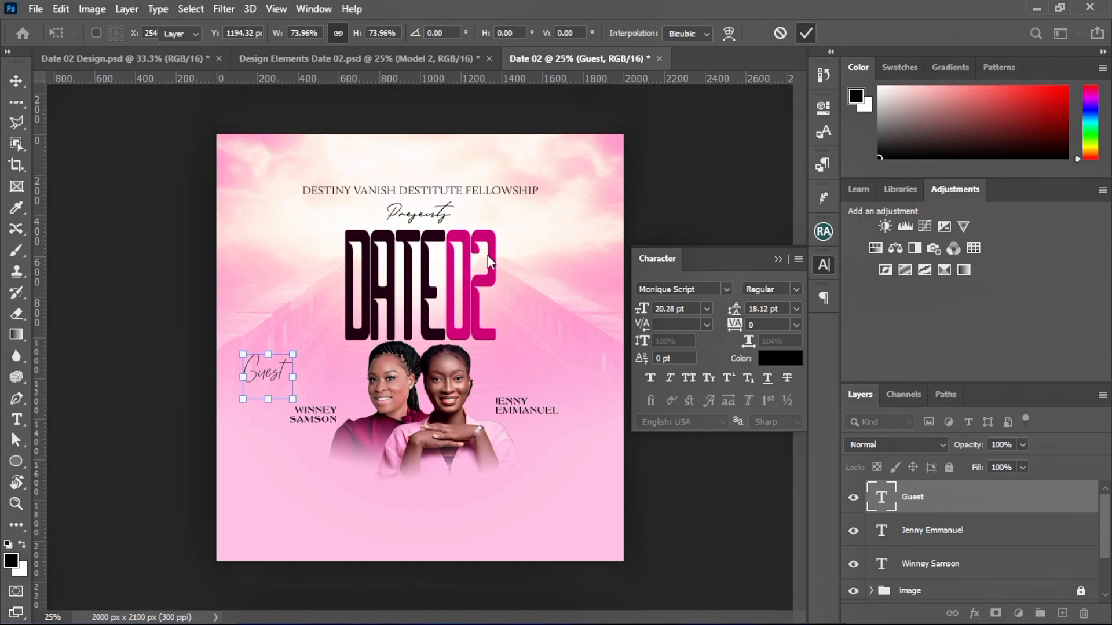
drag(268, 374, 330, 383)
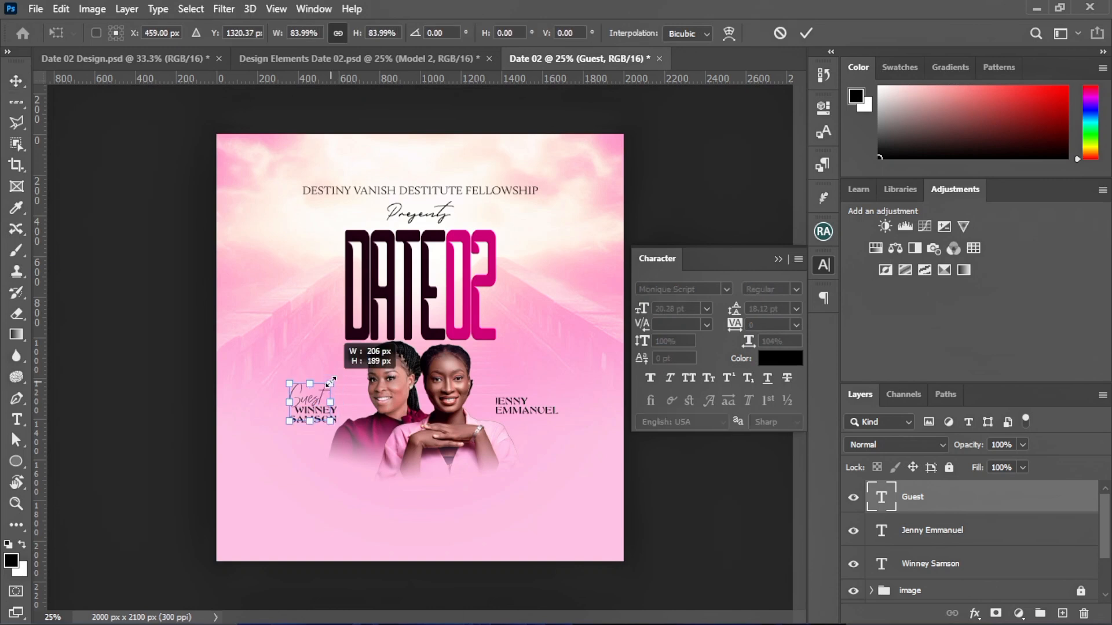
click(806, 33)
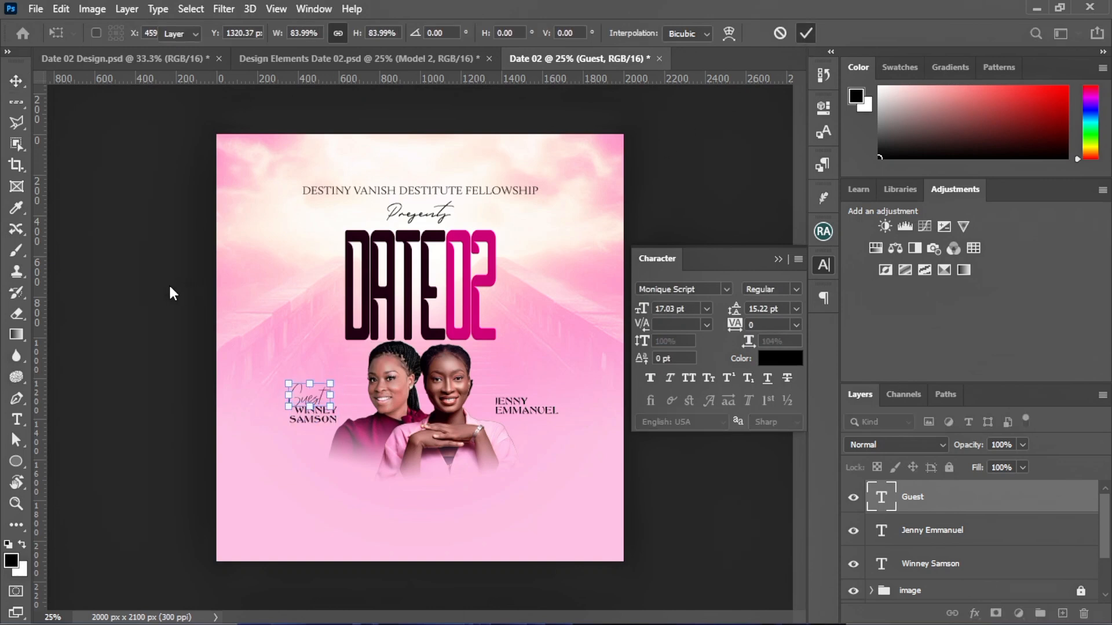
Copy the label to the right woman, retype it 'Host', and place it under her name
drag(293, 403, 541, 430)
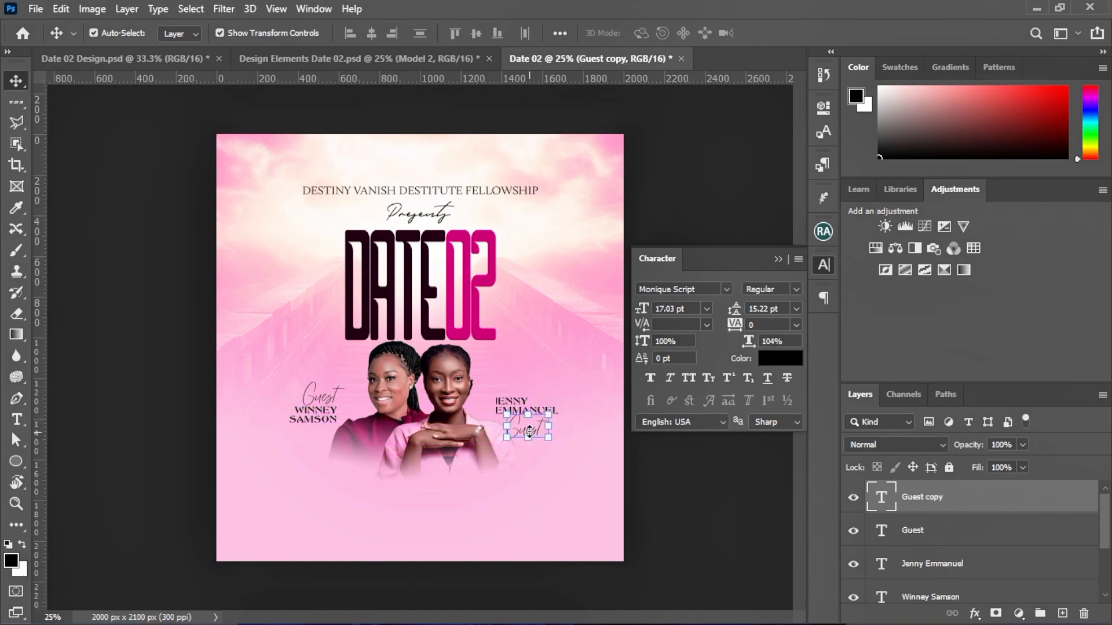
double_click(533, 425)
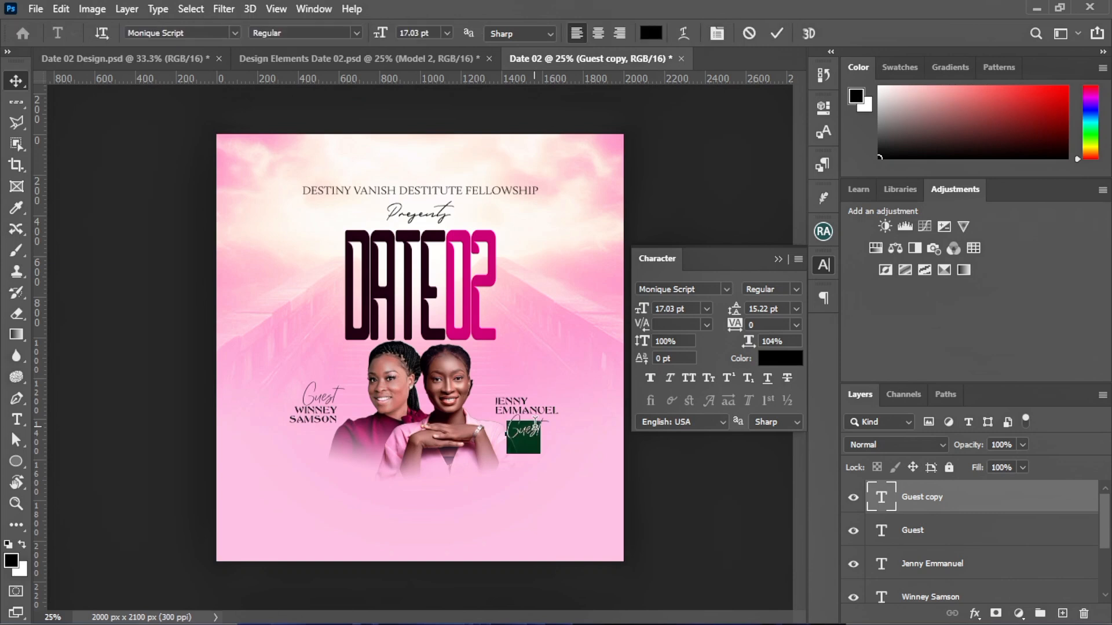
text(Host)
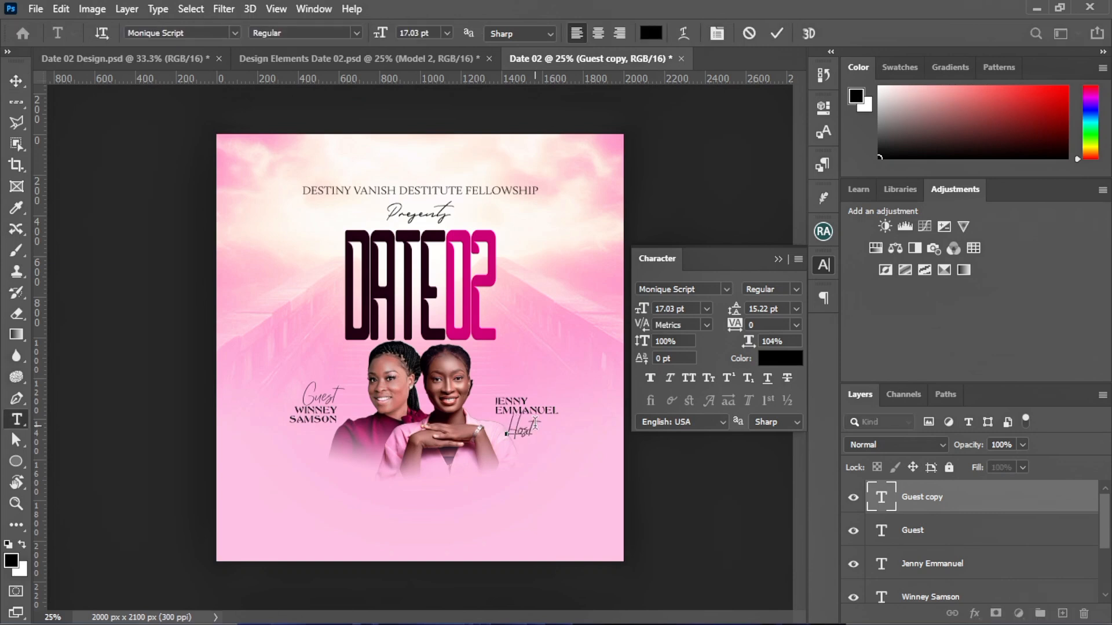
click(776, 33)
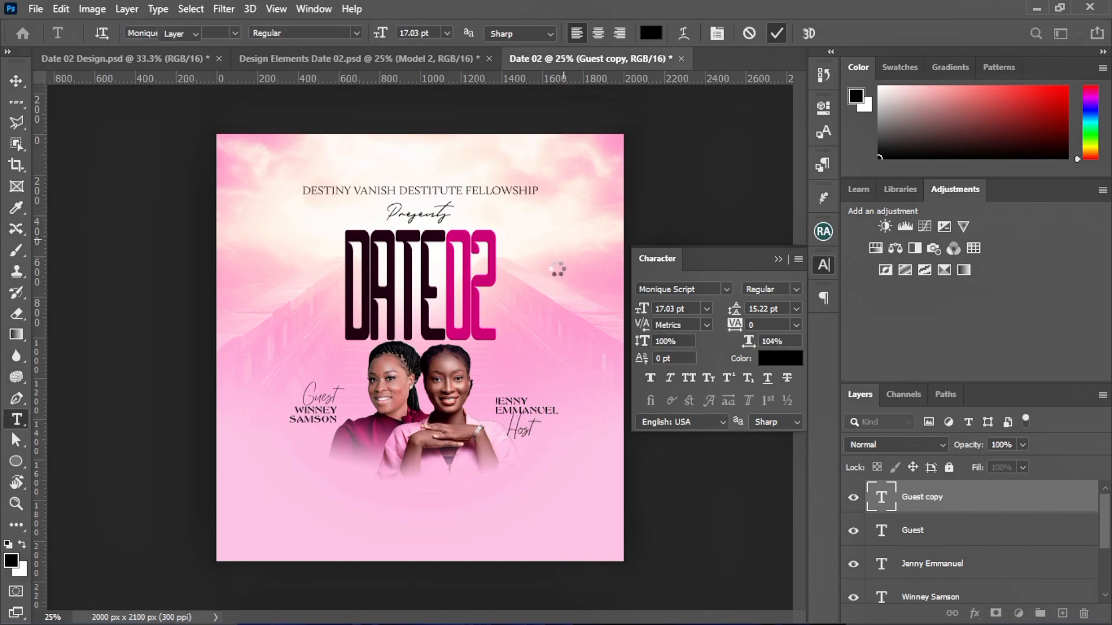
key(v)
drag(522, 437, 518, 427)
click(551, 327)
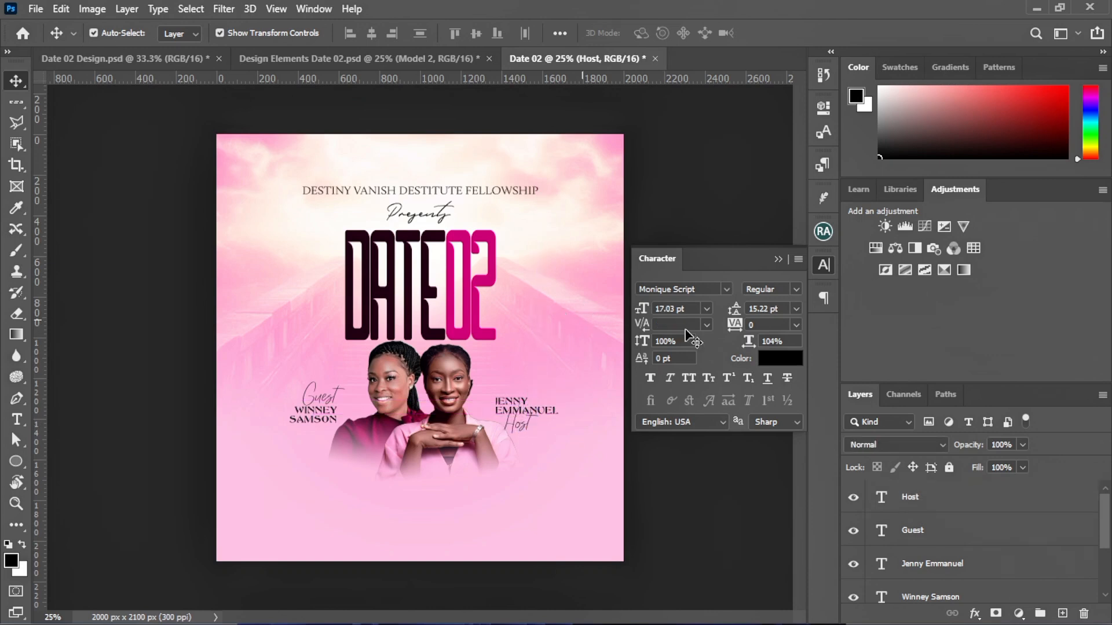
click(778, 258)
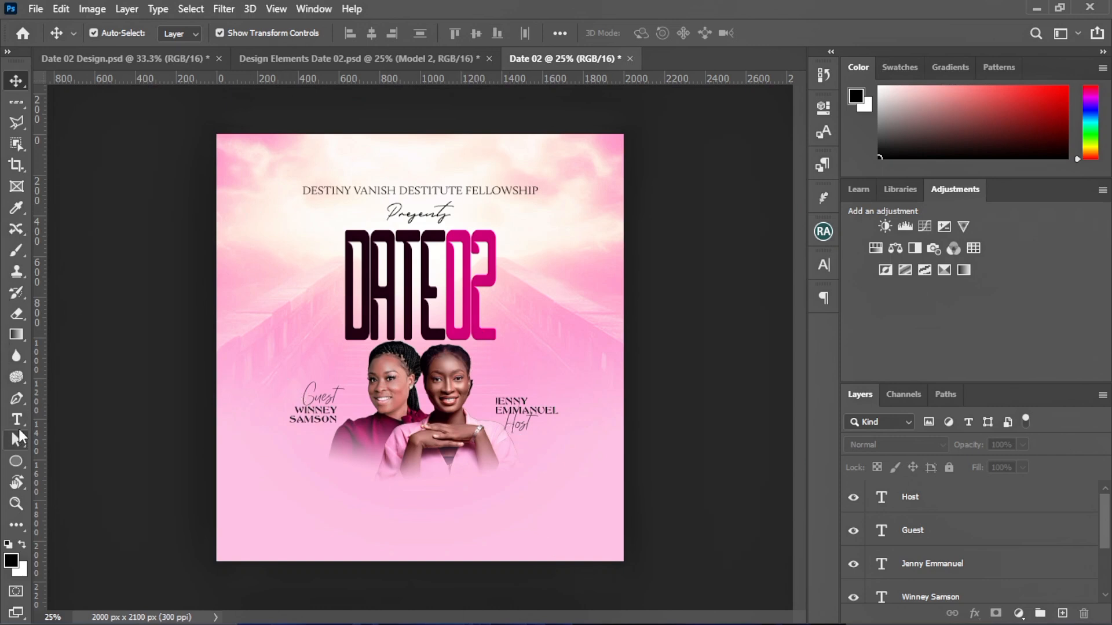
Draw a 100 px black circle, scale it to about 204%, and move it below the women's hands
click(14, 464)
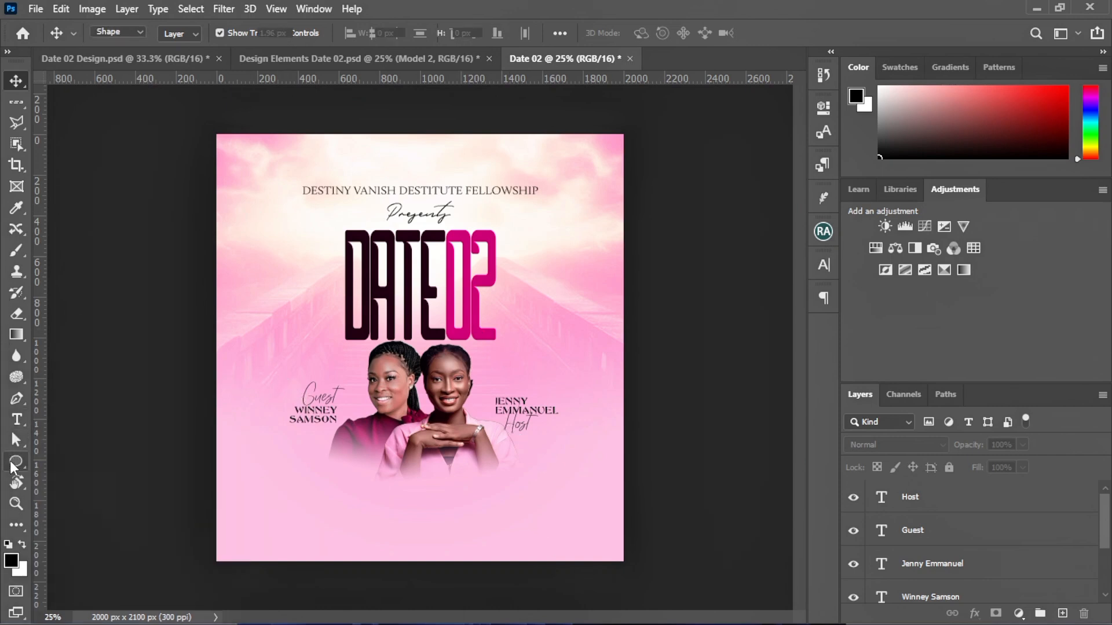
click(115, 490)
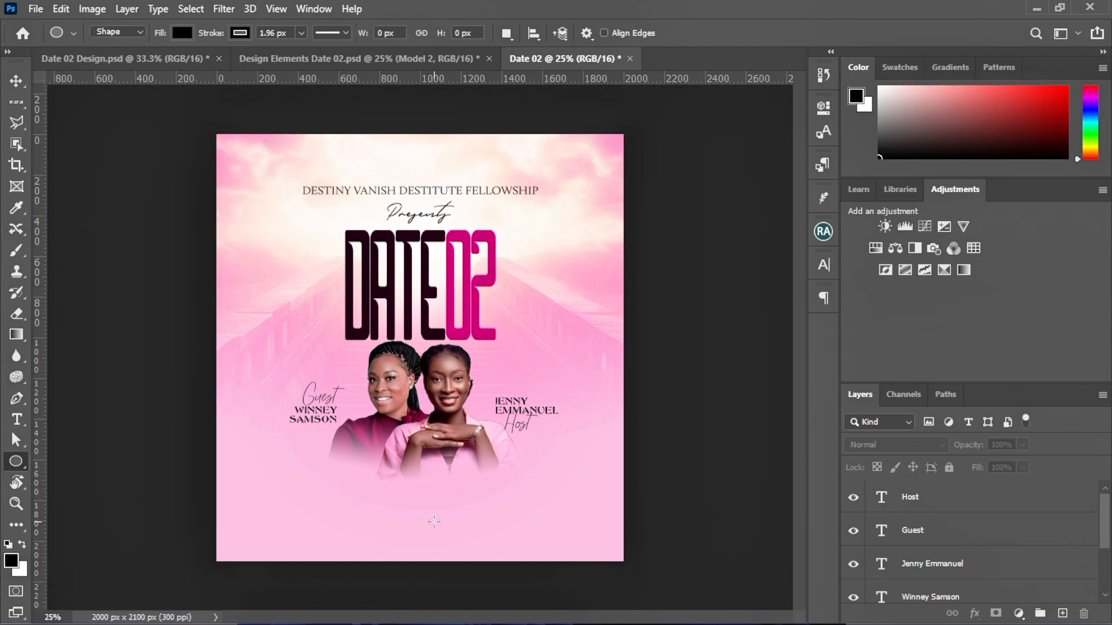
click(435, 512)
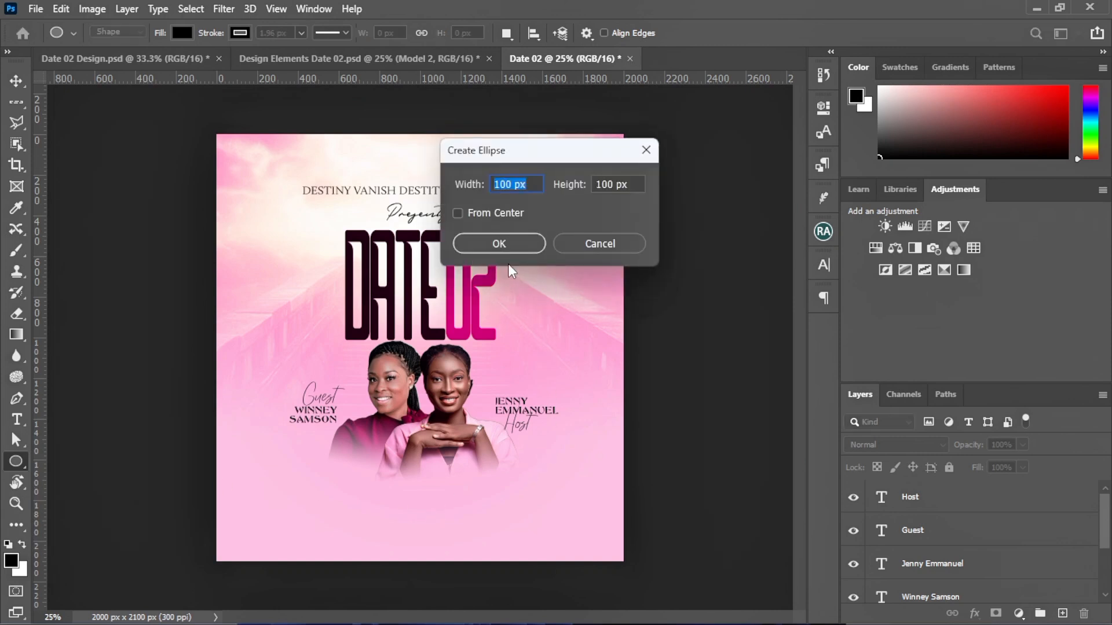
click(491, 249)
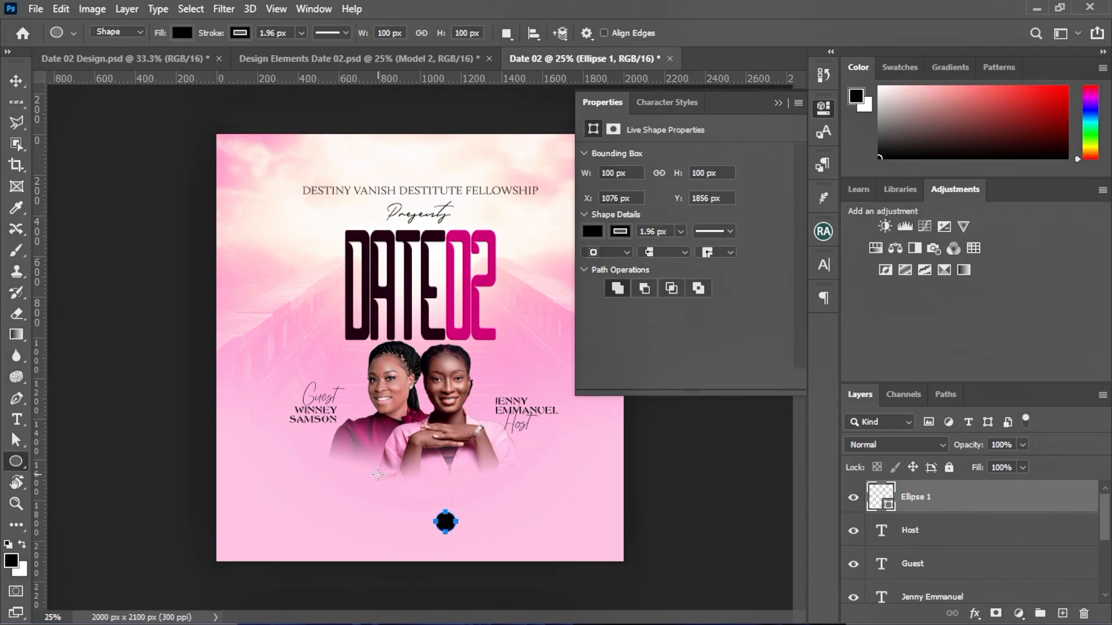
click(17, 81)
drag(474, 486, 477, 492)
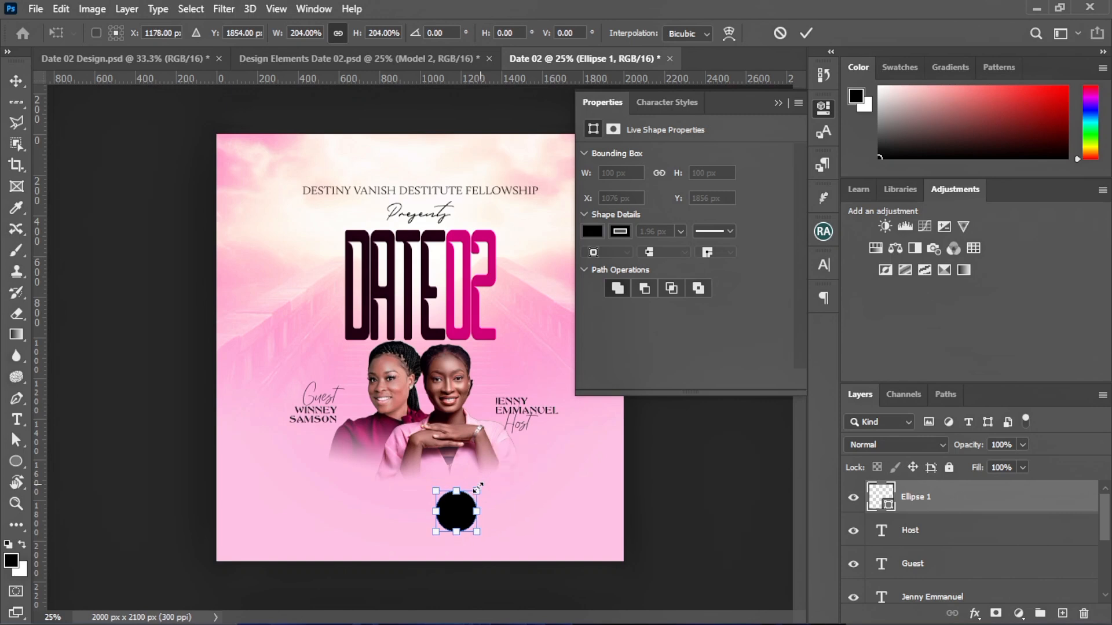
click(804, 33)
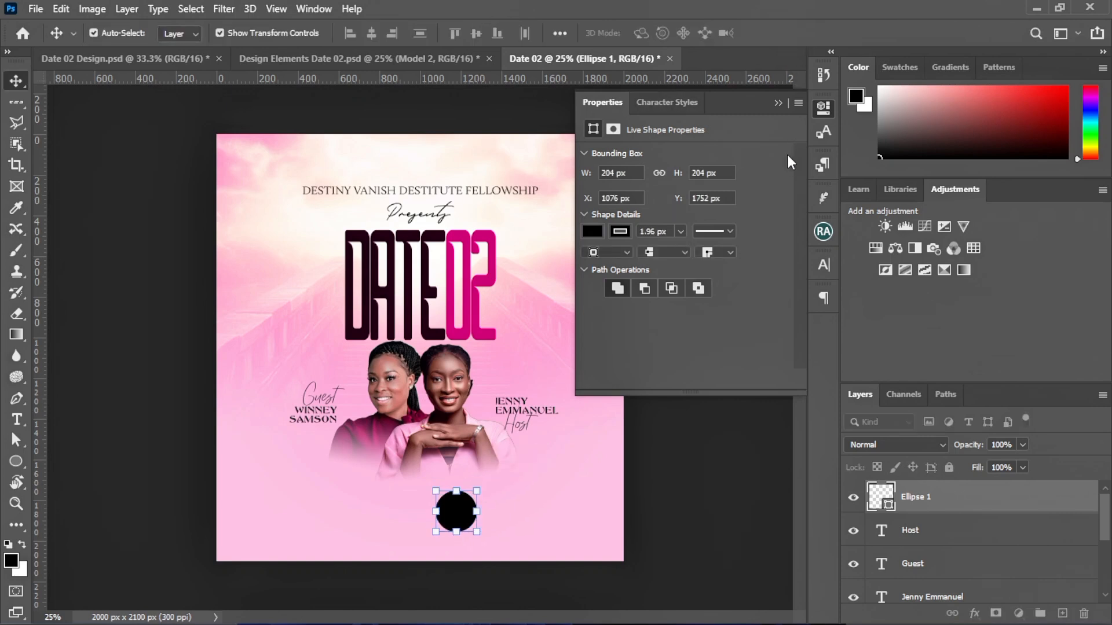
click(779, 103)
drag(456, 510, 468, 475)
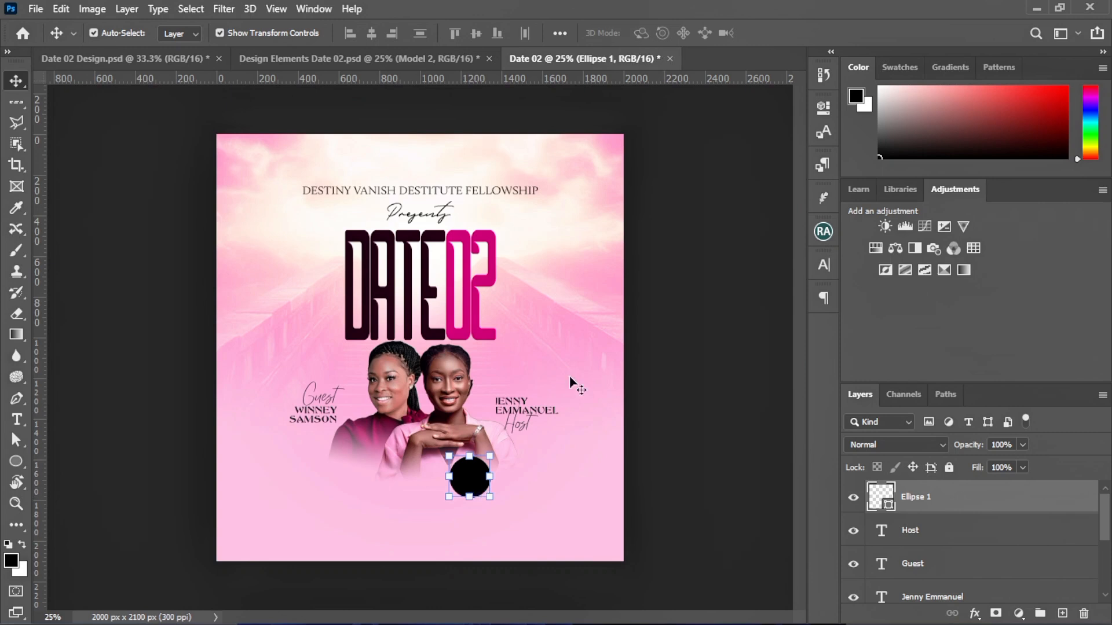
click(603, 285)
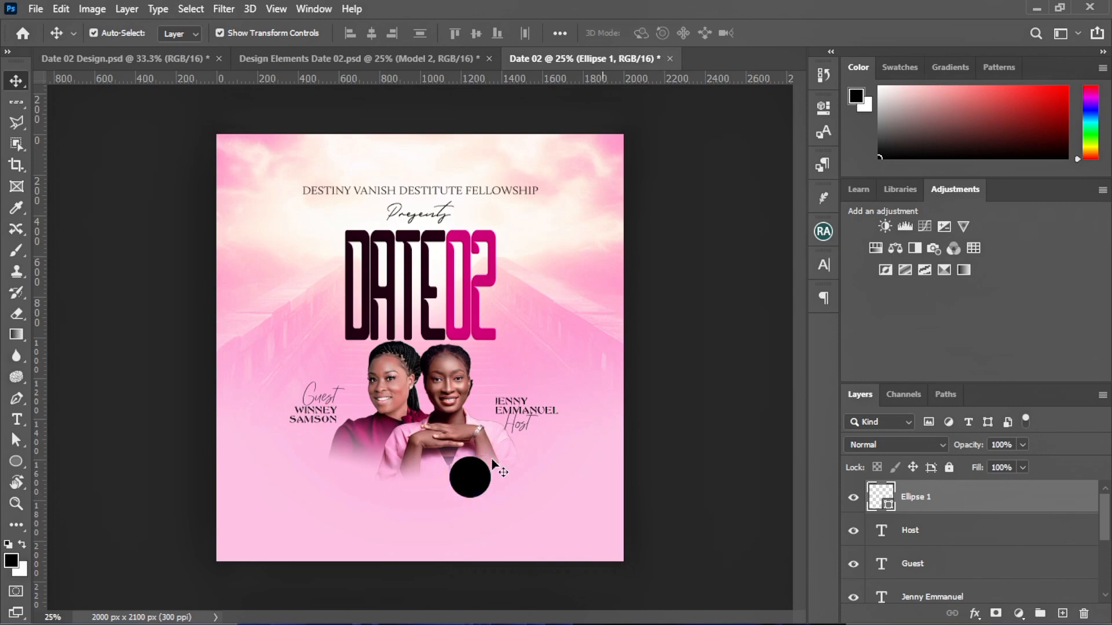
click(16, 419)
Type a two-line '02 AUG' date in BN Police to the left of the DATE02 title
click(141, 422)
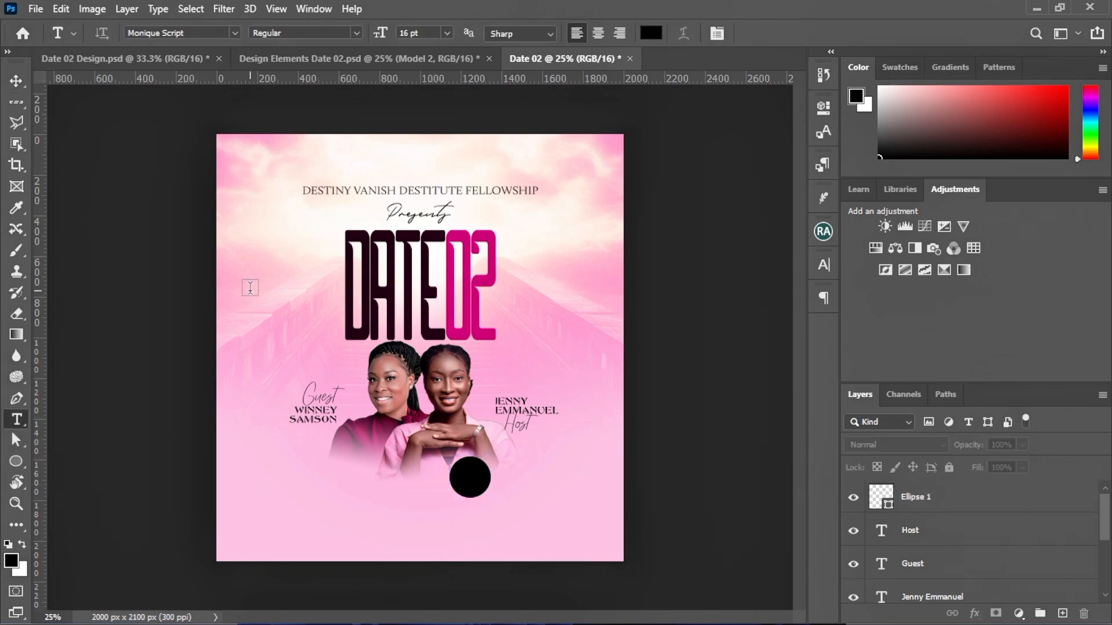
click(237, 33)
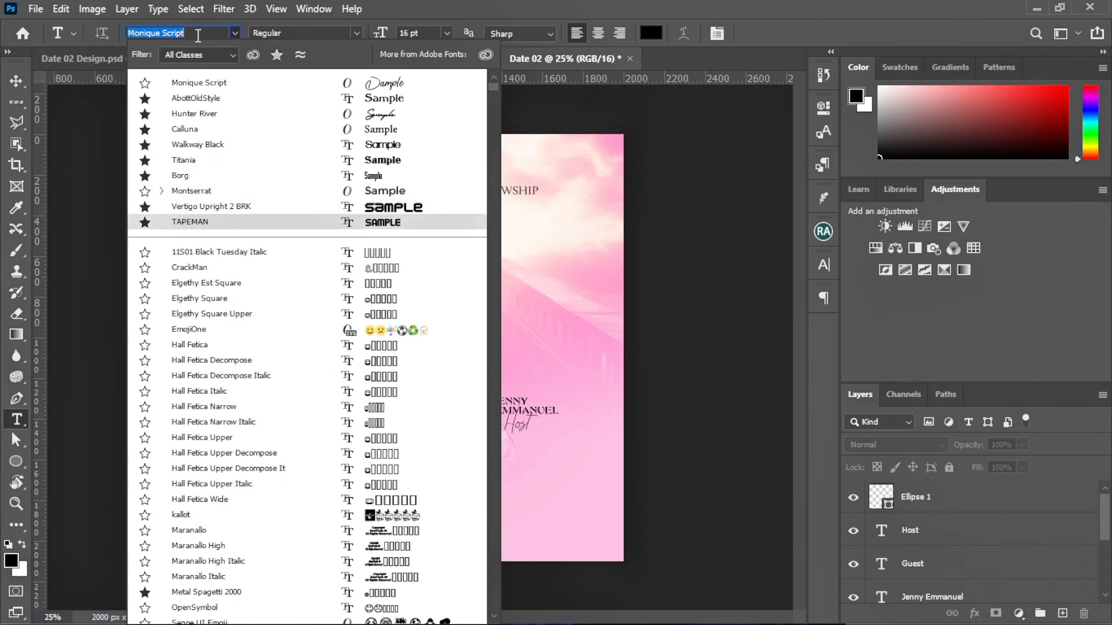
text(BN Police)
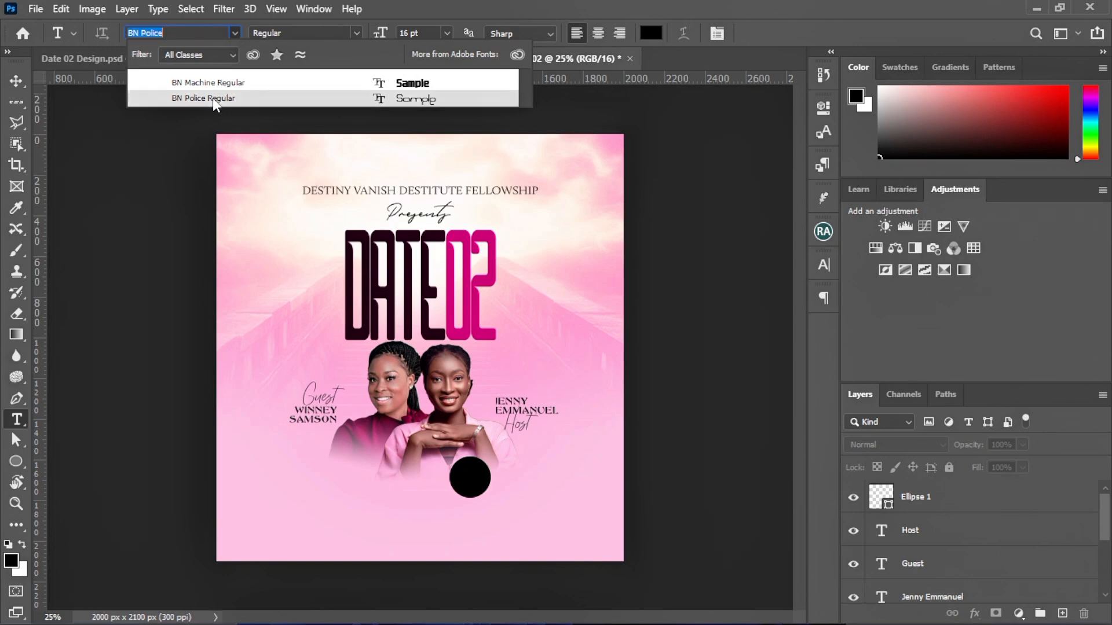
click(213, 99)
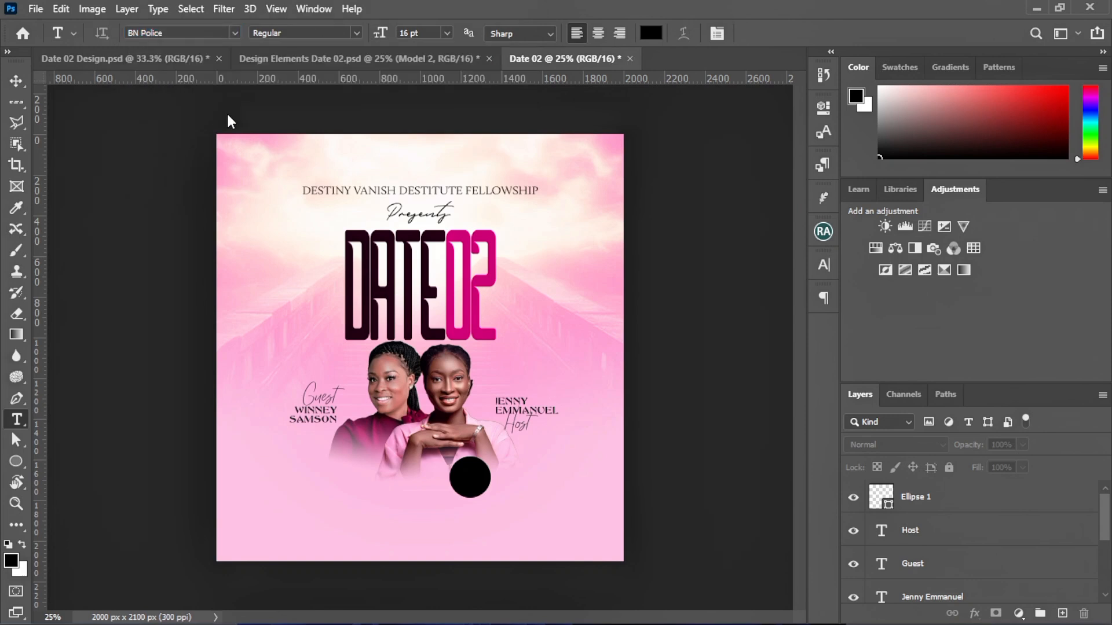
click(252, 324)
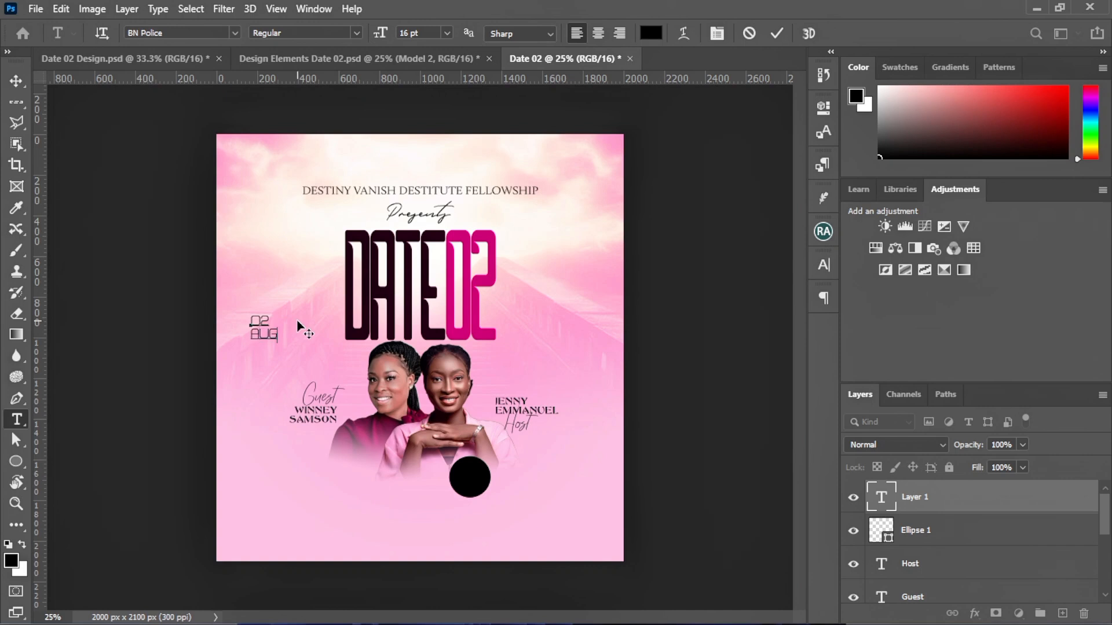
click(776, 34)
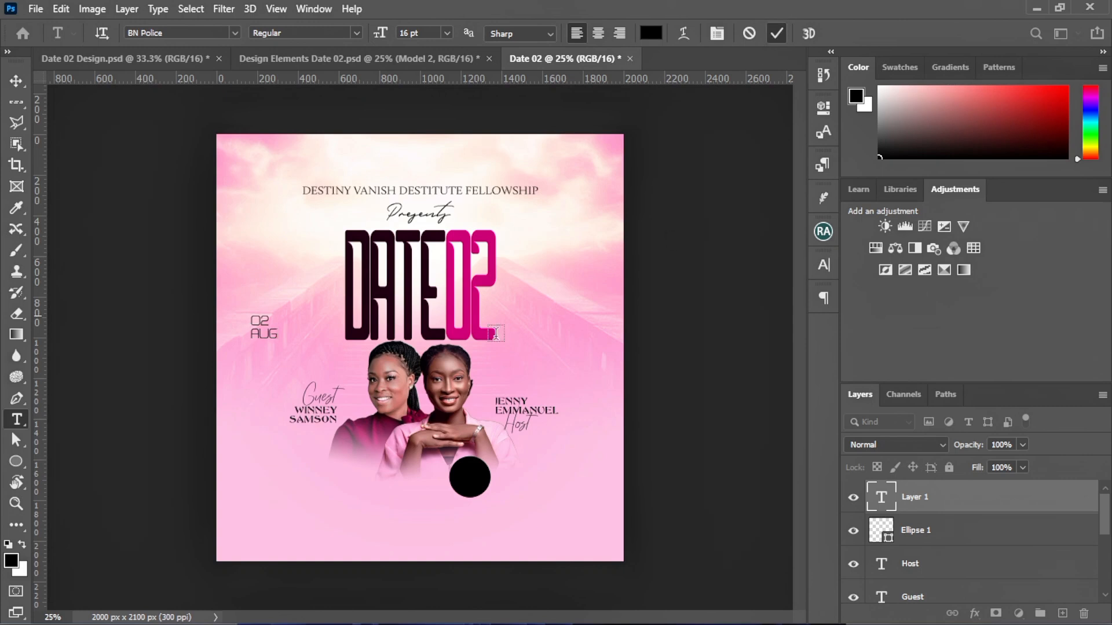
Move the 02 AUG date onto the black circle and colour it white (#ffffff)
click(16, 81)
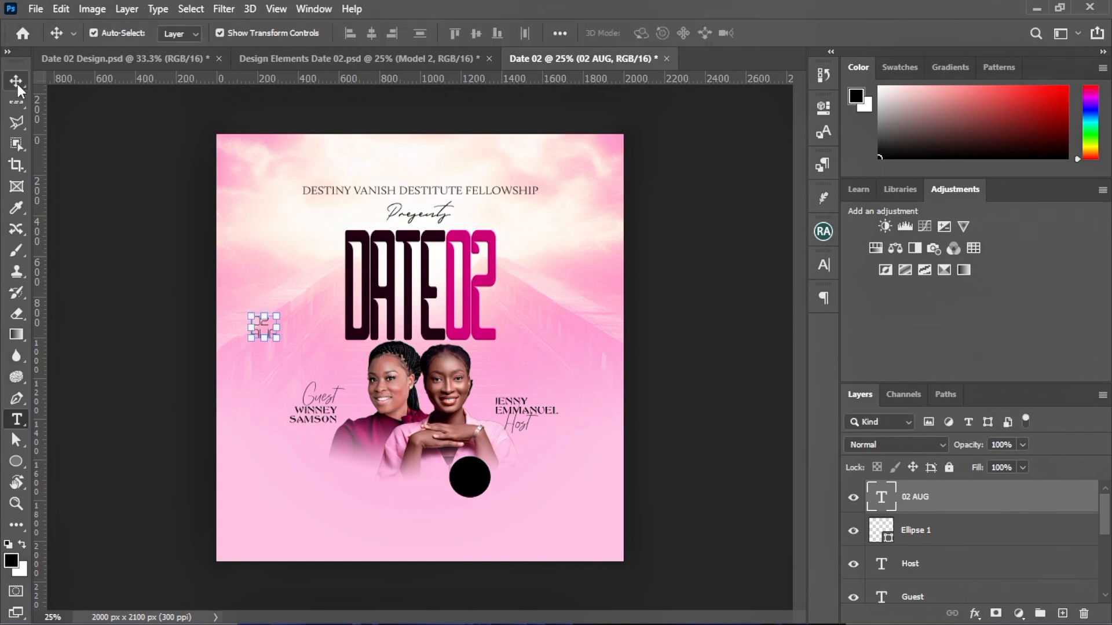
click(249, 334)
drag(255, 336, 464, 485)
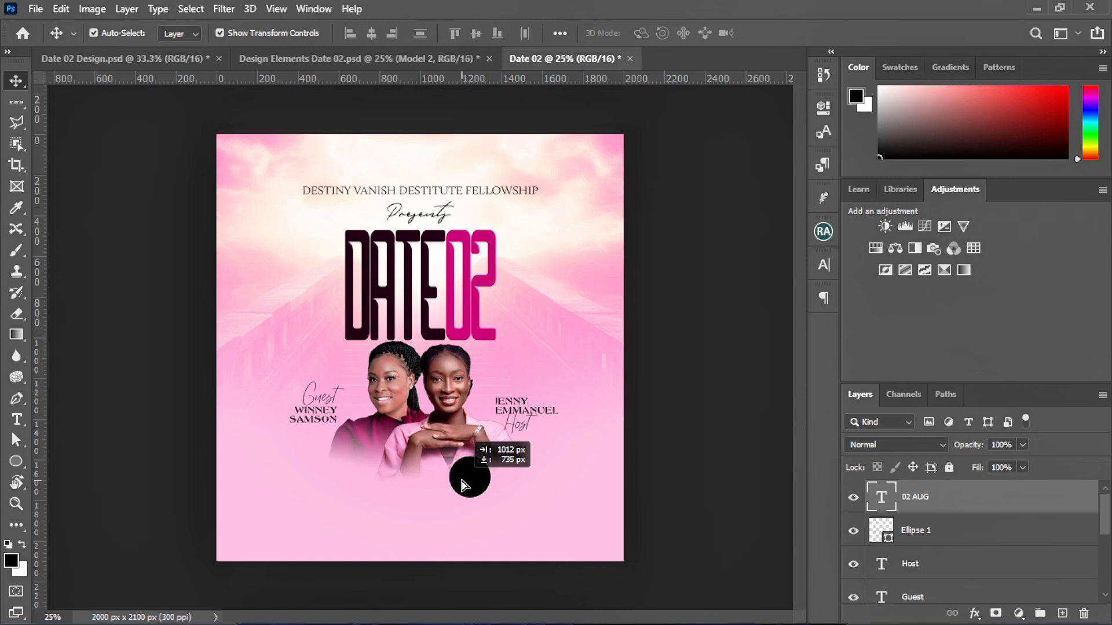
click(824, 264)
click(764, 361)
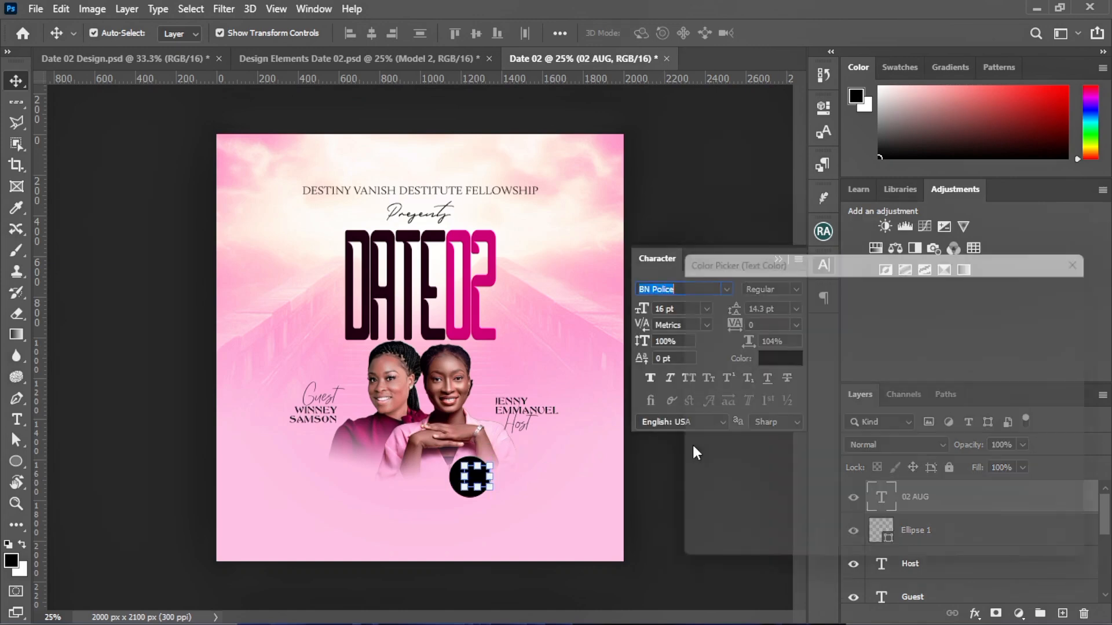
text(ffffff)
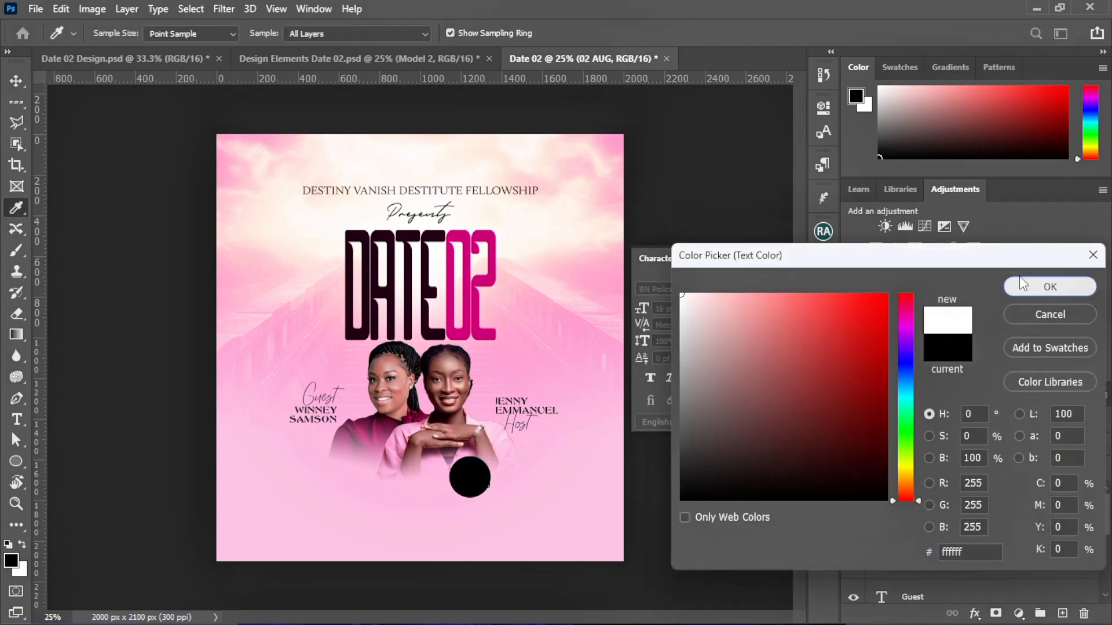
click(1050, 287)
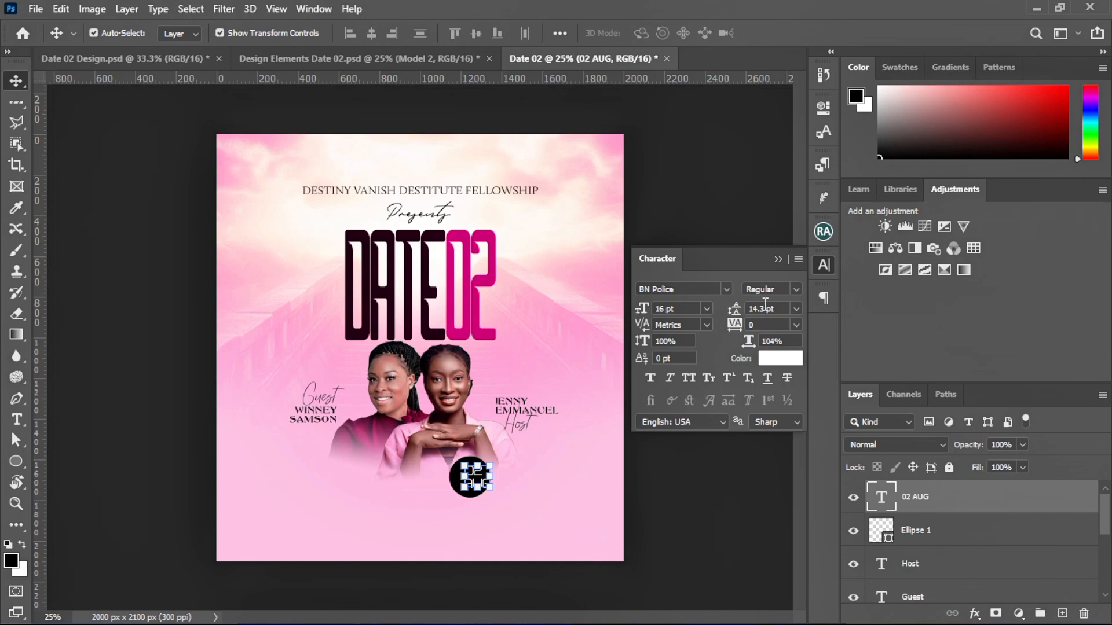
Centre-align the 02 AUG text and nudge it to sit centred on the circle
click(824, 297)
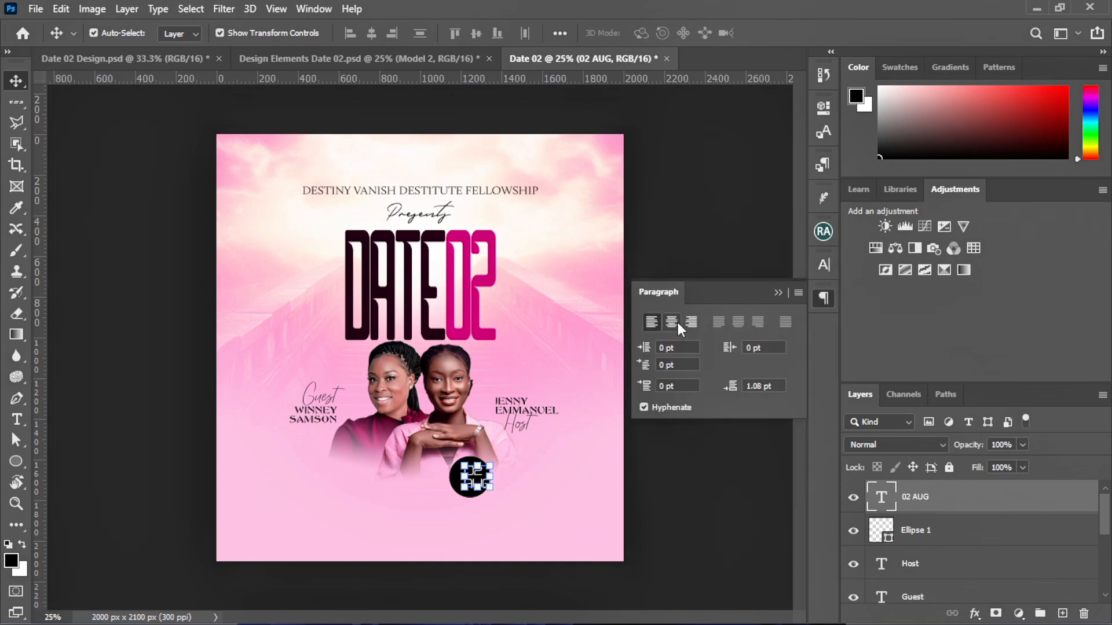
click(675, 322)
click(779, 291)
click(555, 514)
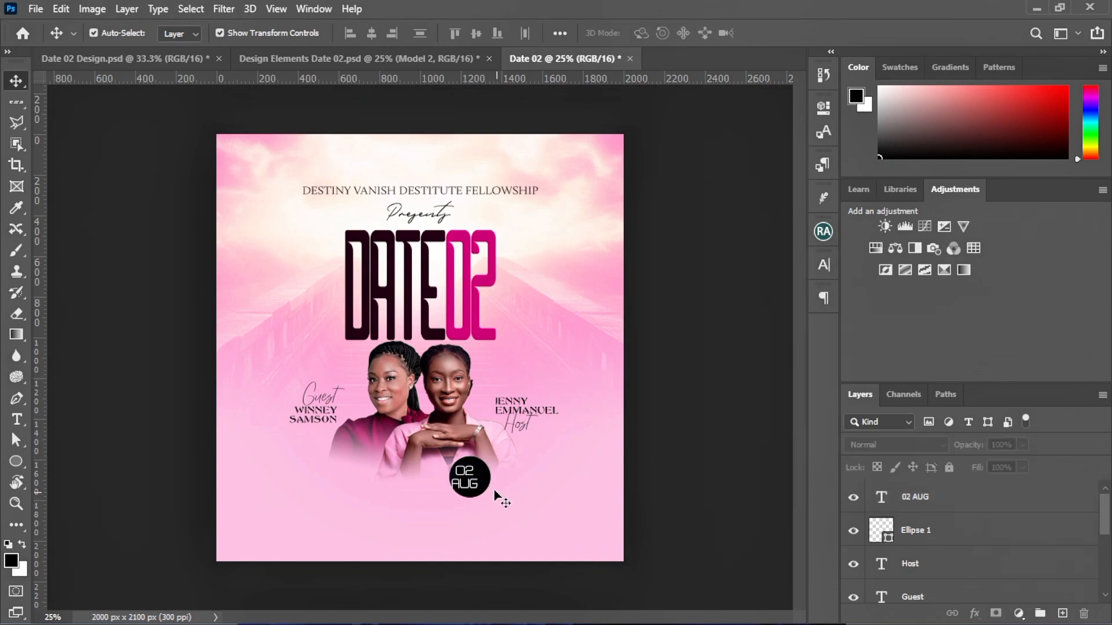
drag(464, 481, 469, 481)
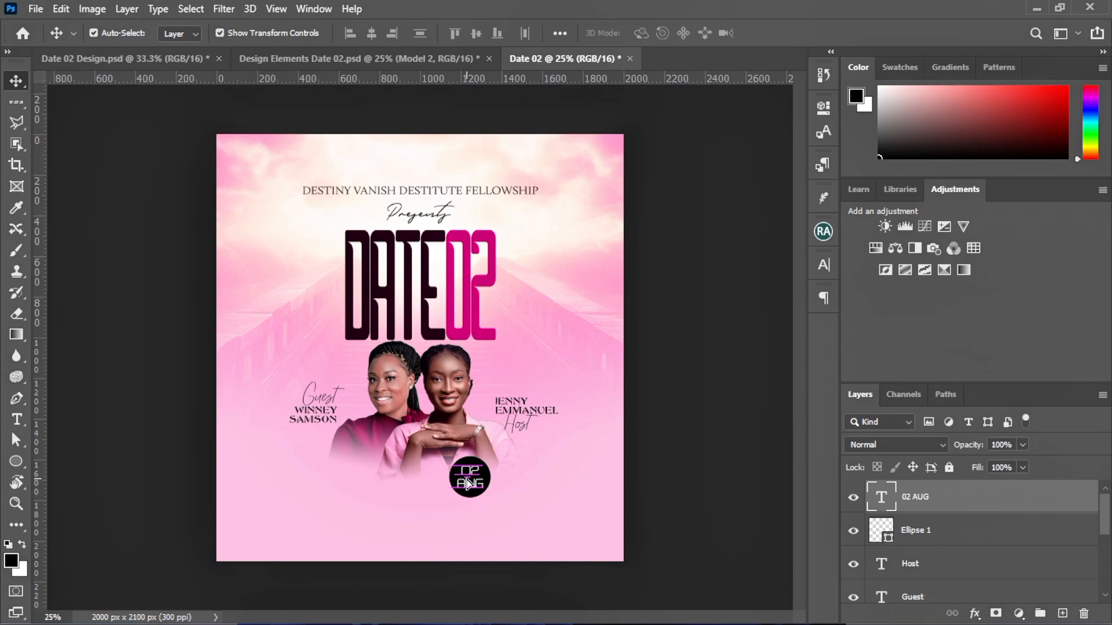
click(581, 489)
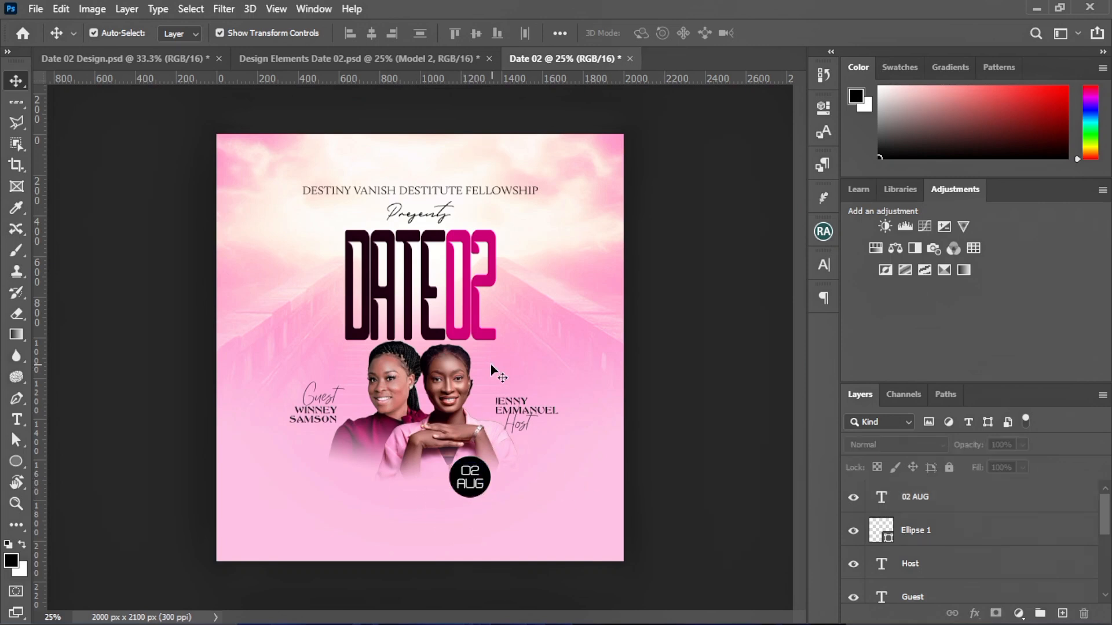
Shrink the Guest script text slightly and nudge it into place beside its name
click(331, 400)
drag(345, 383, 337, 388)
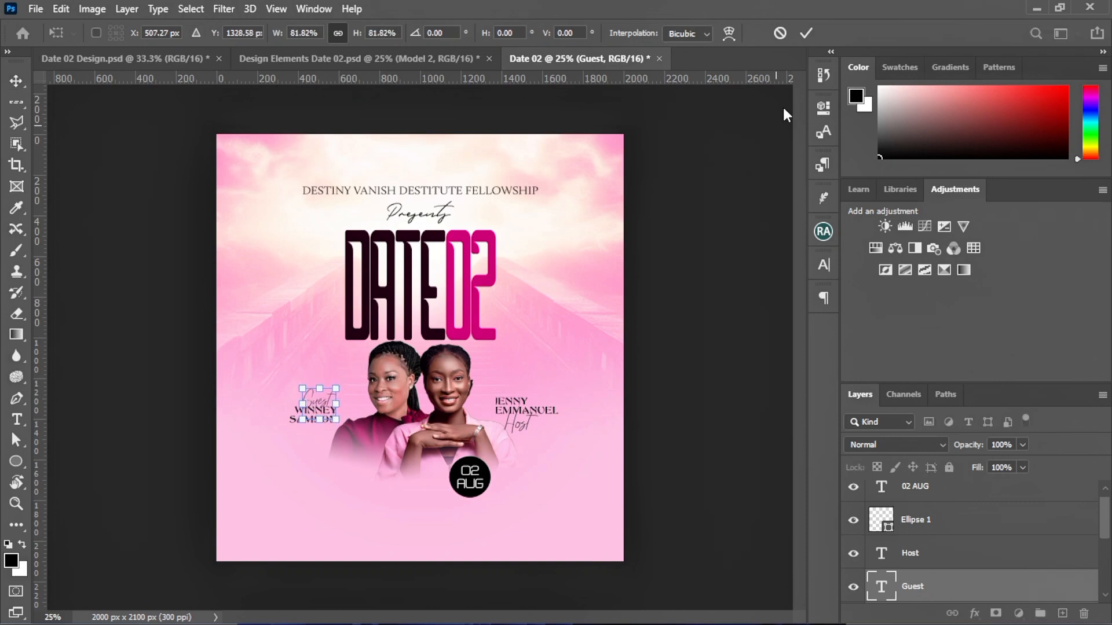
click(806, 33)
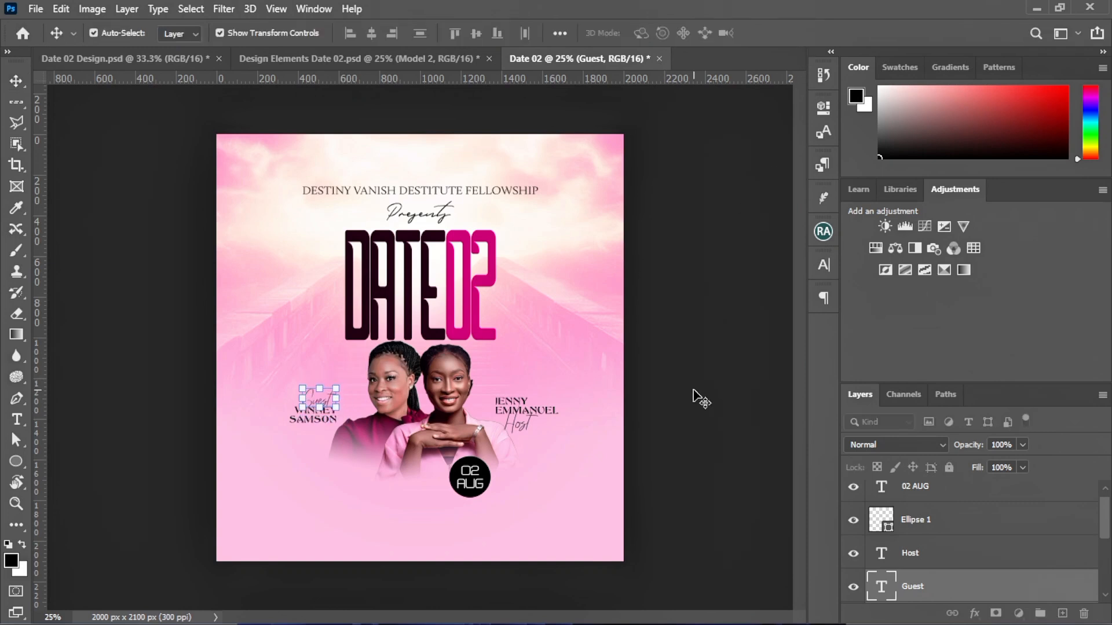
click(694, 396)
drag(323, 402, 321, 394)
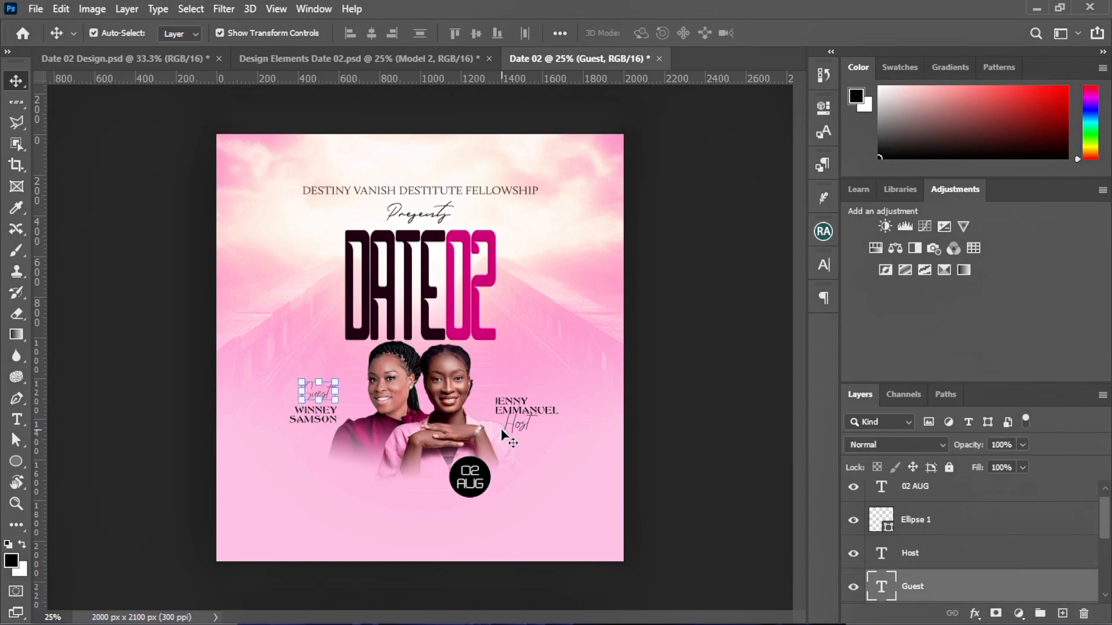
key(shift+Down)
key(shift+Down)
key(shift+Down)
key(shift+Down)
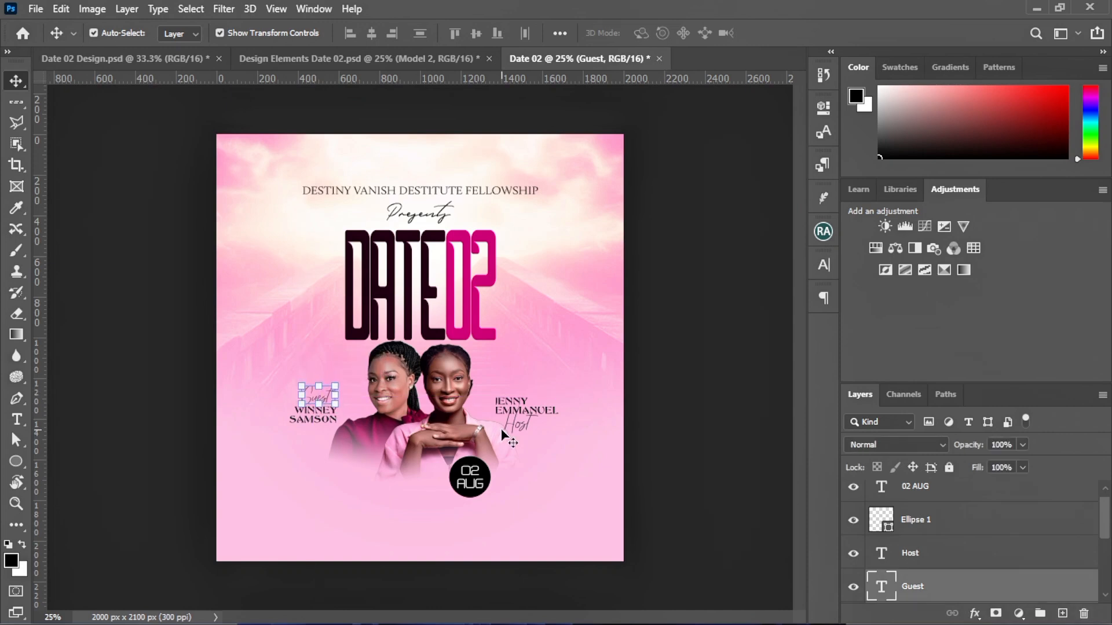
click(606, 516)
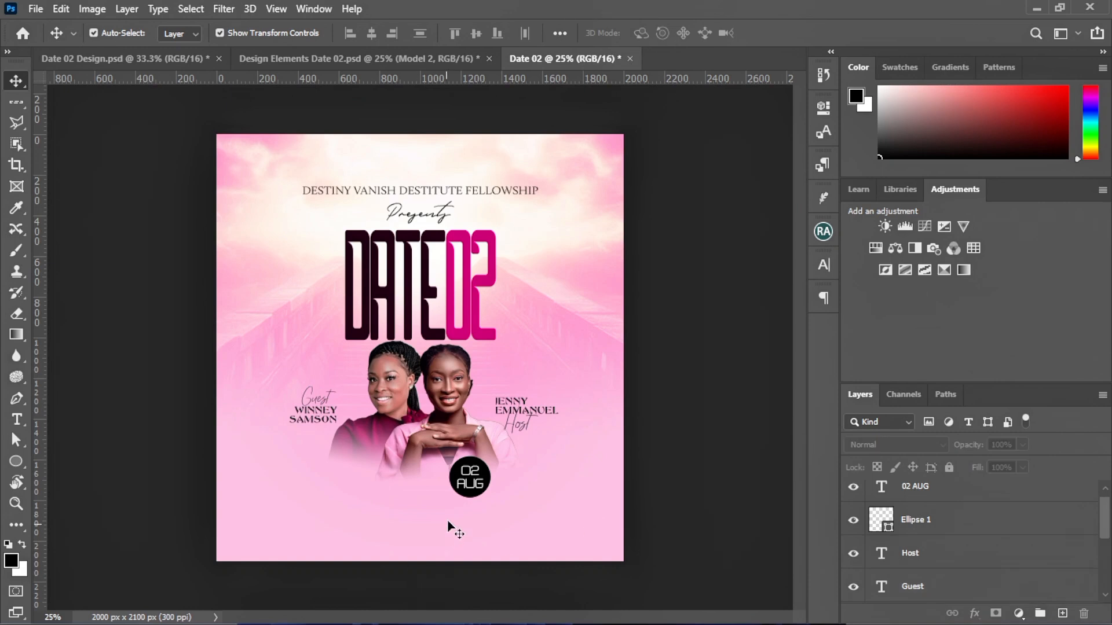
Scale the Host script text to about 86% and tuck it closer beneath the right name
click(519, 424)
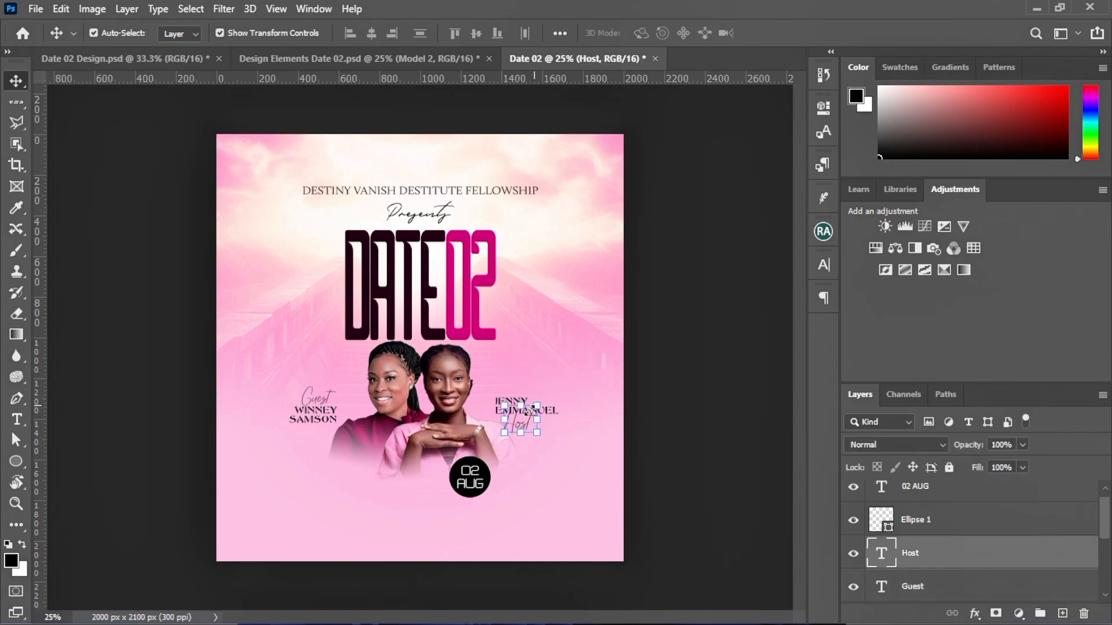
drag(526, 411, 525, 413)
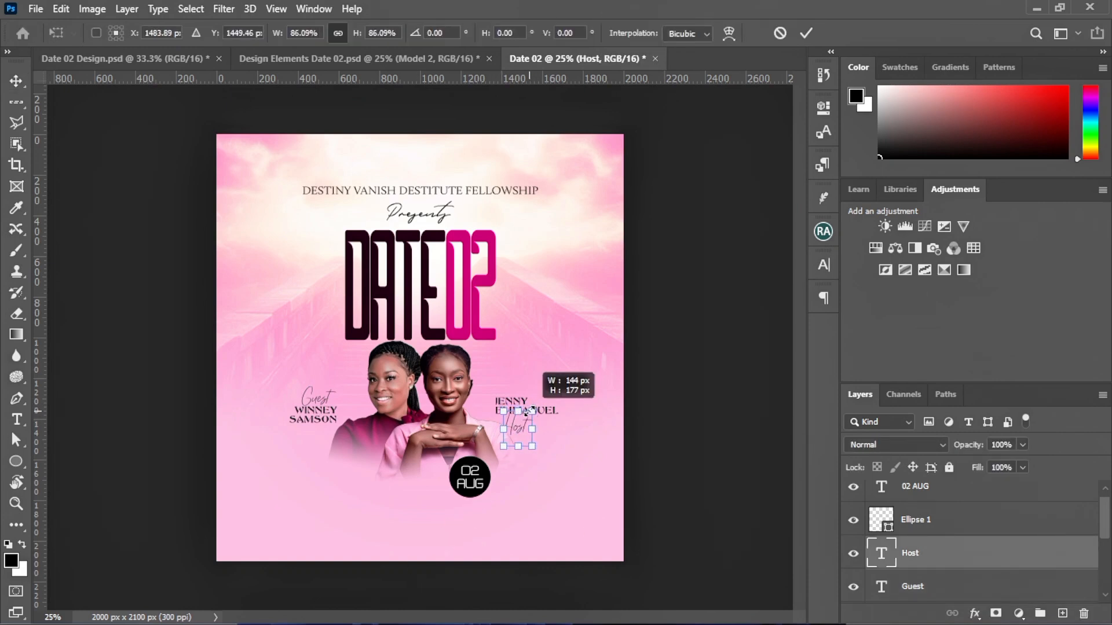
click(804, 35)
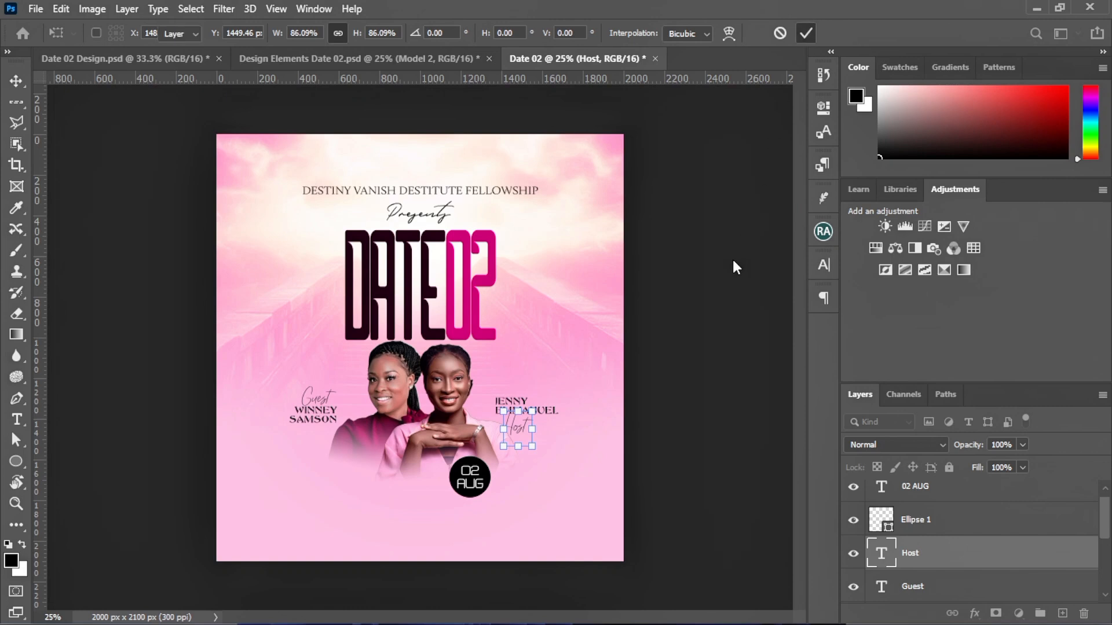
drag(529, 418, 518, 421)
click(572, 446)
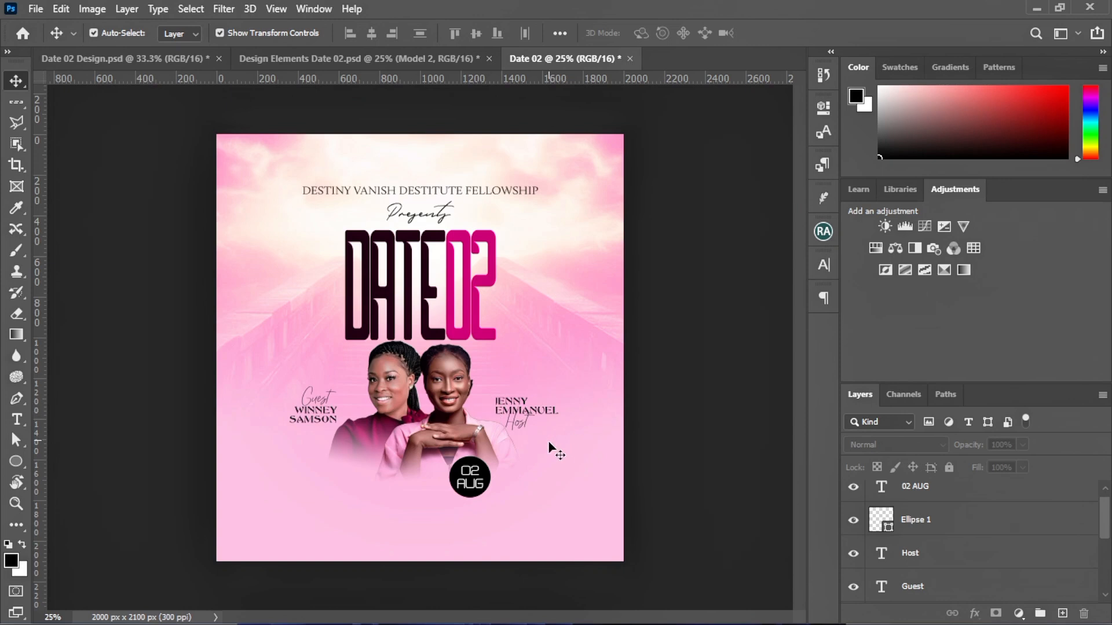
Group the 02 AUG badge text and its circle into a group named 'date'
drag(462, 507, 483, 478)
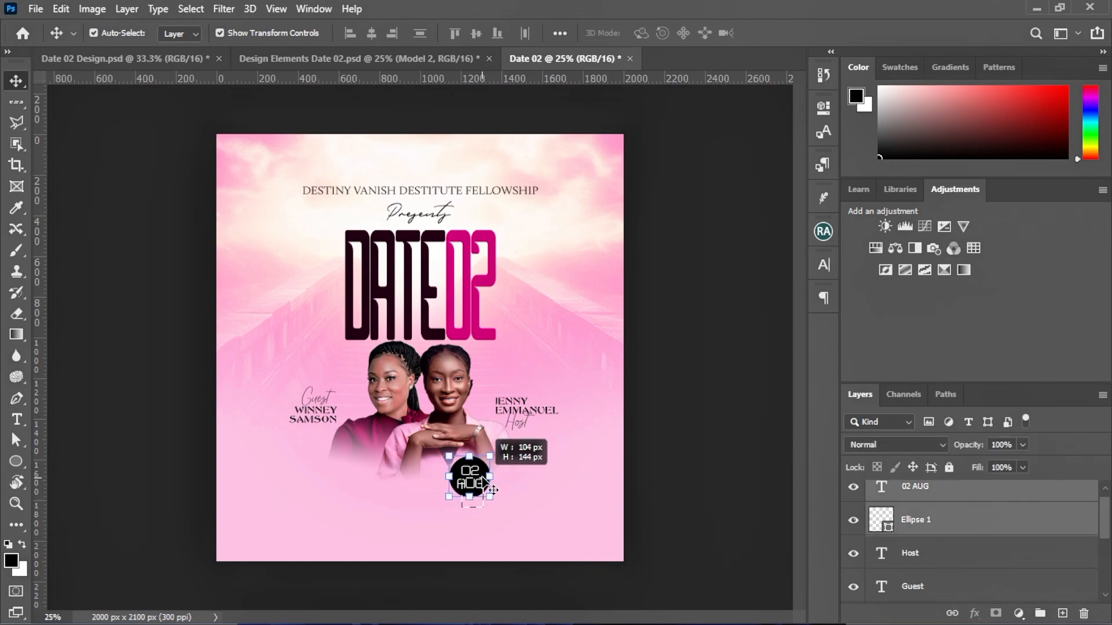
key(ctrl)
key(ctrl+g)
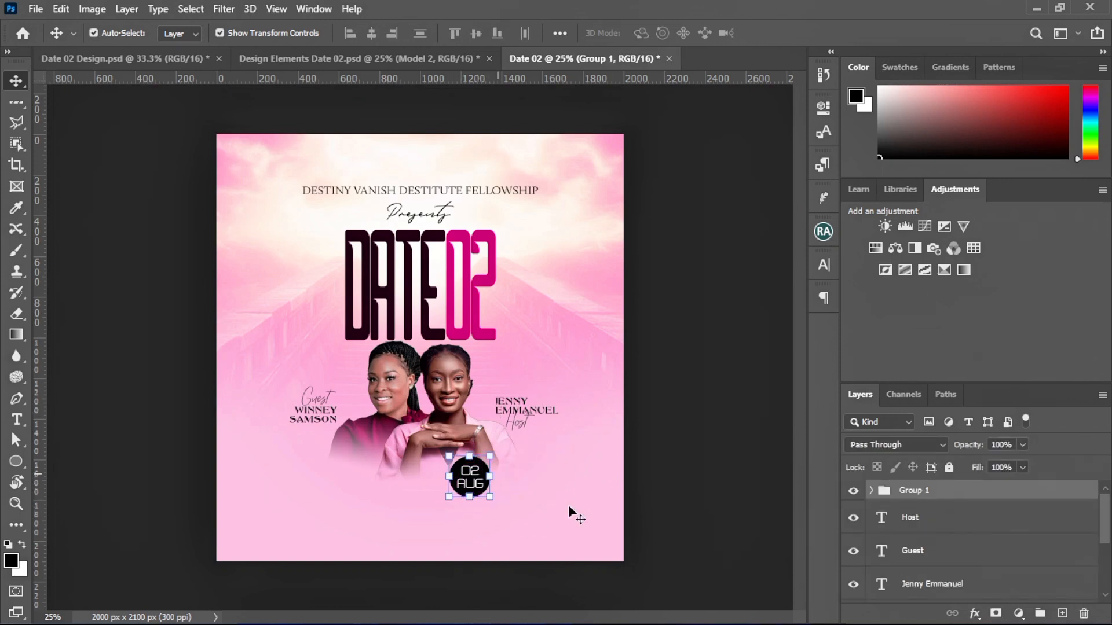
double_click(912, 490)
text(date)
key(Return)
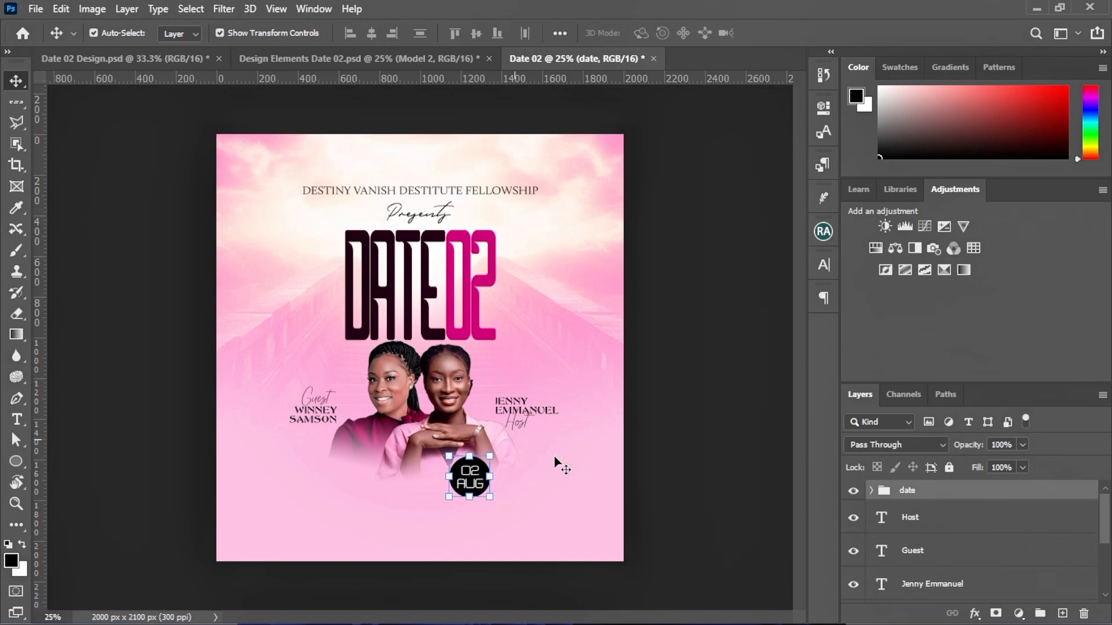
click(232, 203)
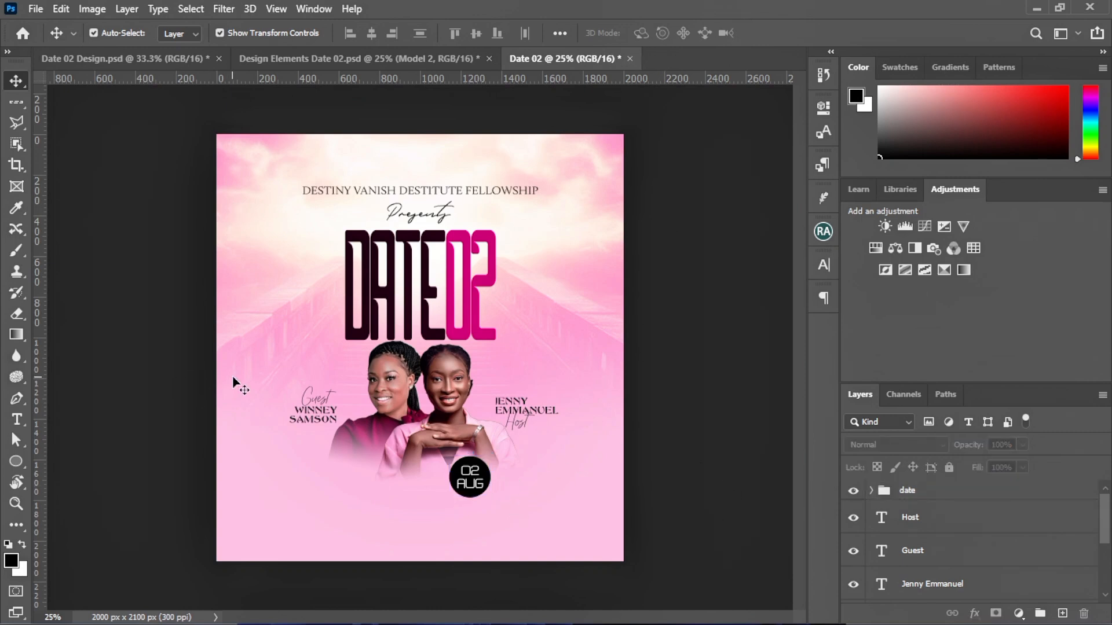
Group the Host, Guest and name caption texts into a group named 'name'
drag(235, 377, 557, 429)
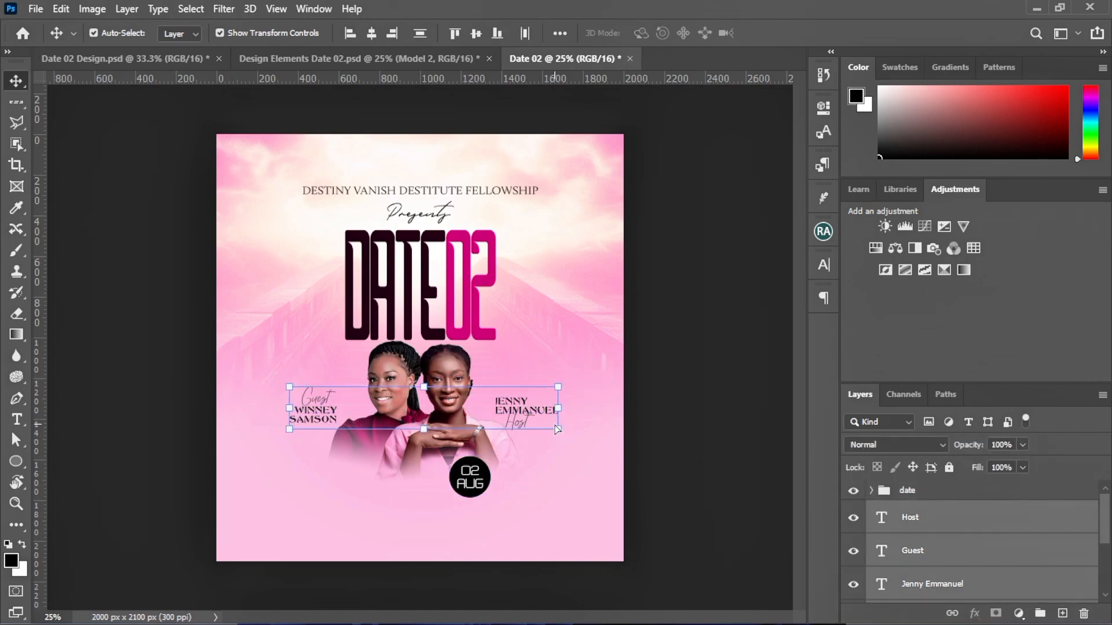
key(ctrl+g)
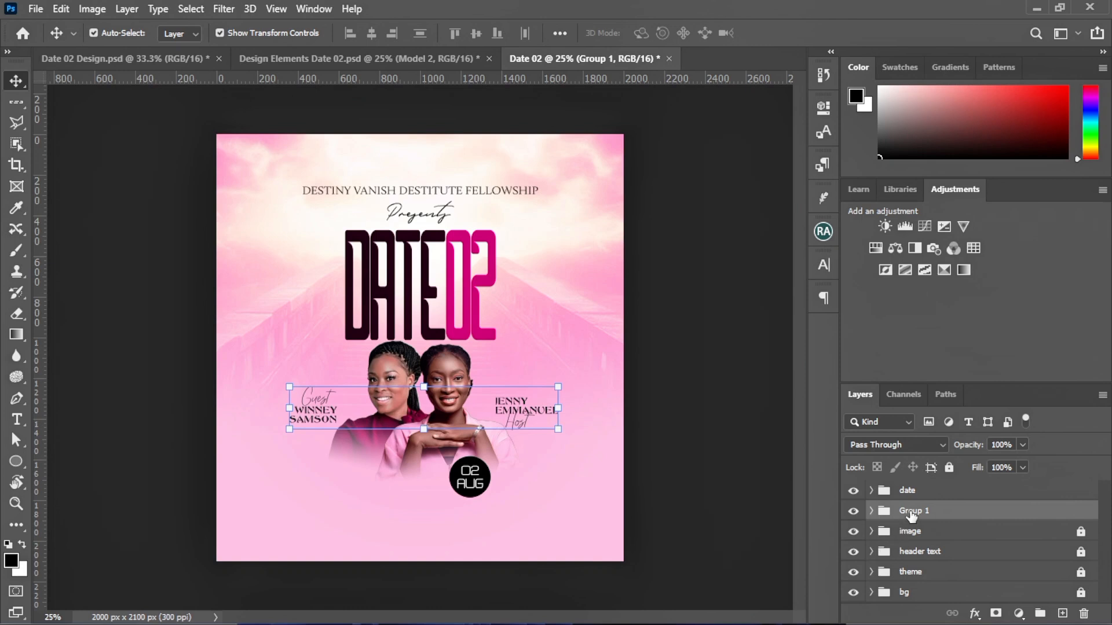
double_click(912, 510)
text(name)
key(Return)
Nest the date and name groups in a 'footer' group and lock it completely
ctrl+click(945, 493)
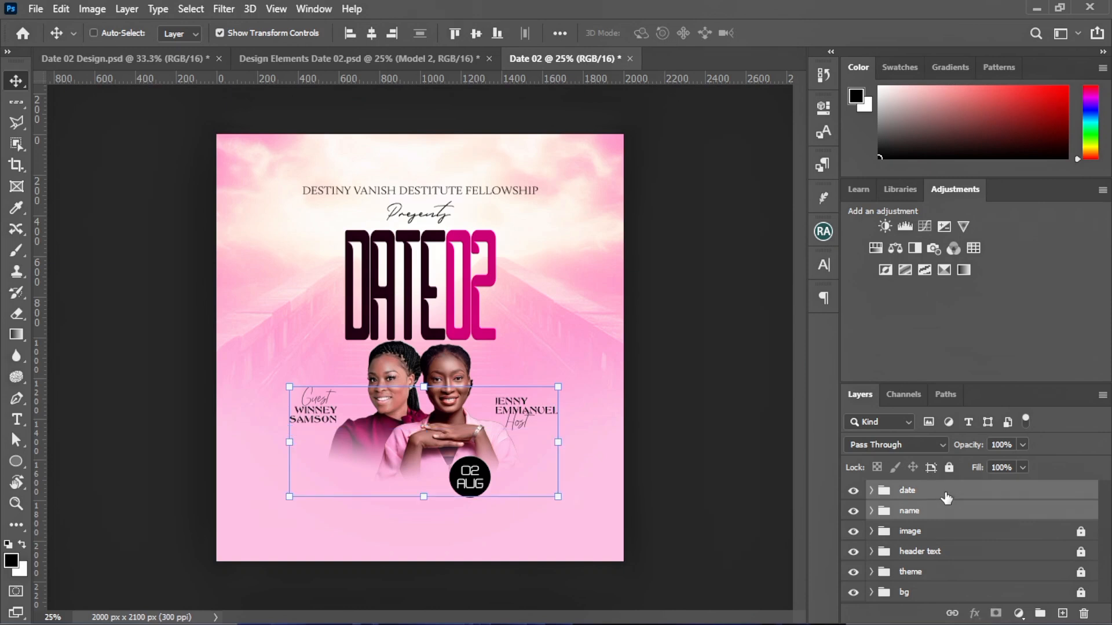
key(ctrl+g)
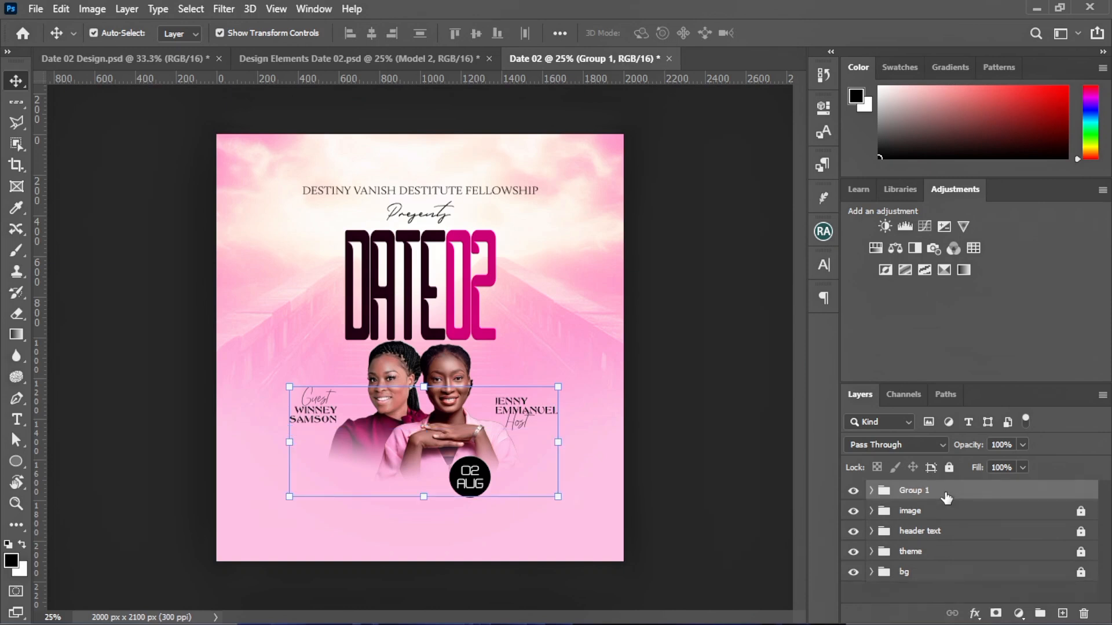
double_click(925, 491)
text(footer)
key(Return)
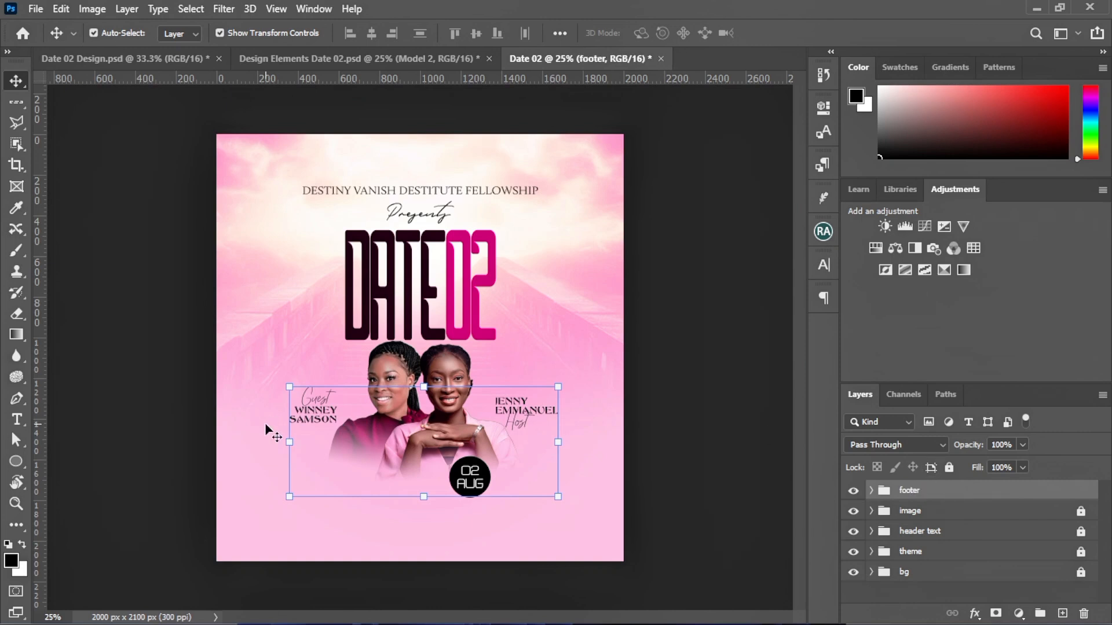
click(197, 388)
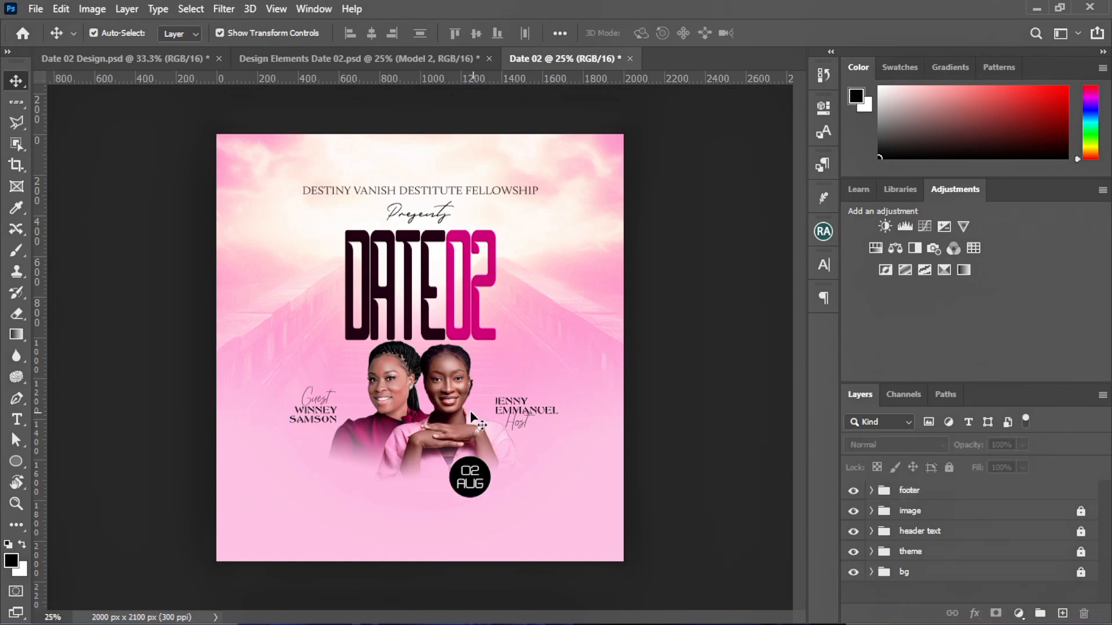
click(924, 492)
key(ctrl+slash)
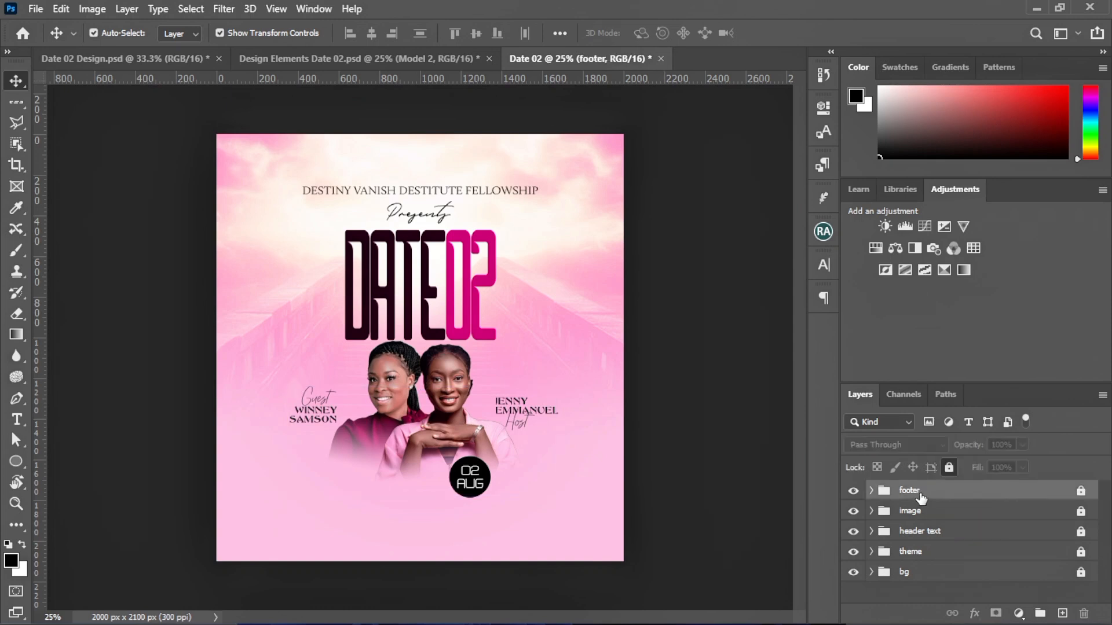
click(704, 405)
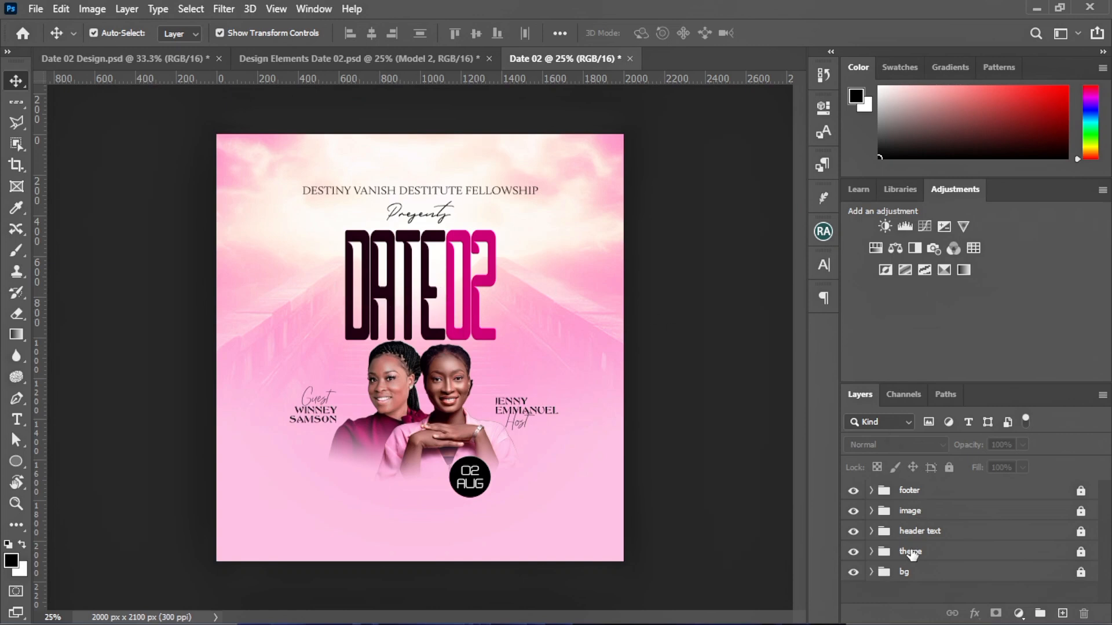
Unlock and expand the theme group, then Alt-drag a copy of the Date02 title to the left
click(1080, 552)
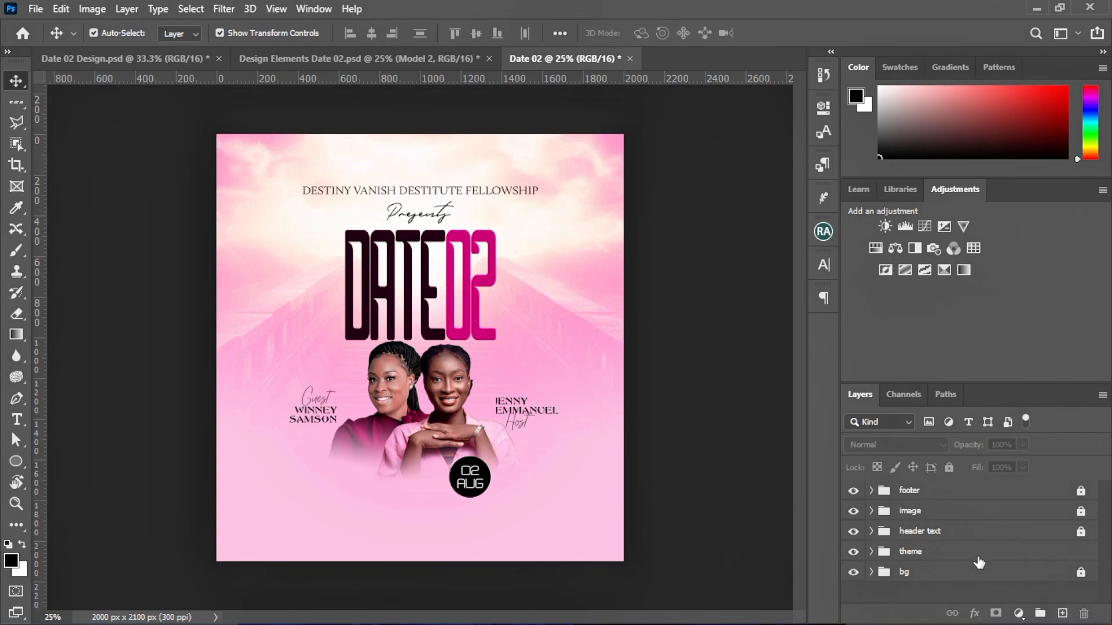
click(871, 552)
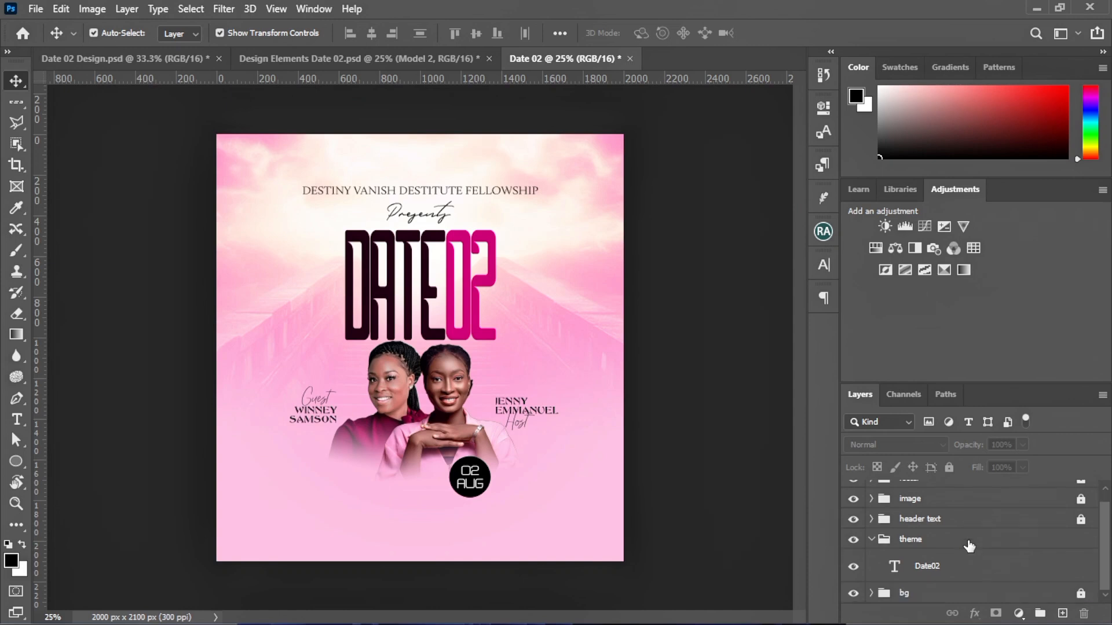
click(938, 565)
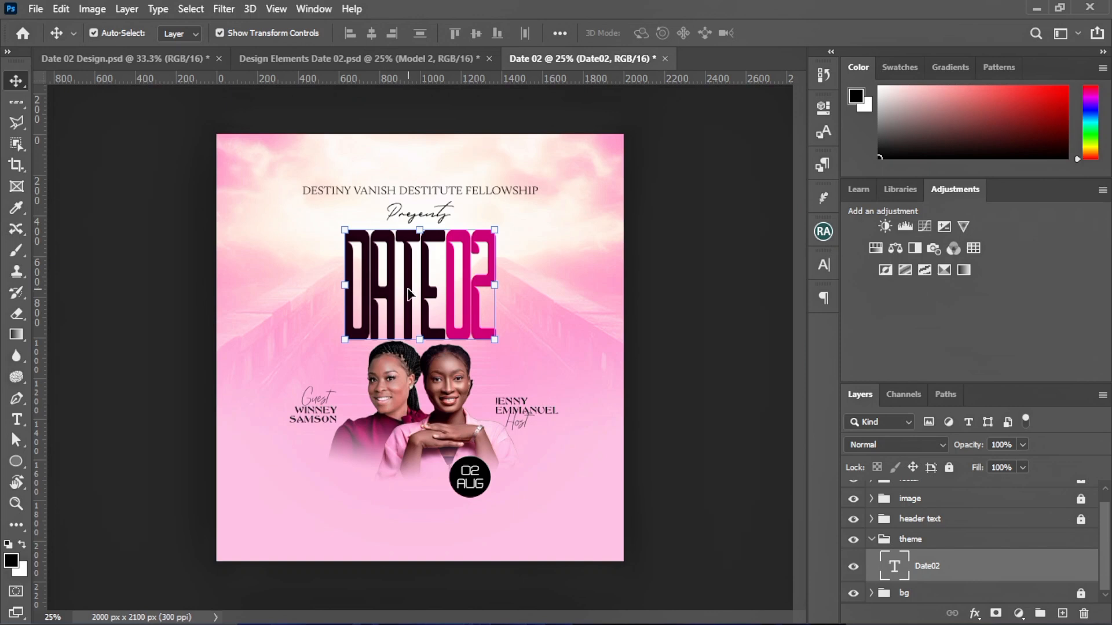
drag(410, 294, 251, 302)
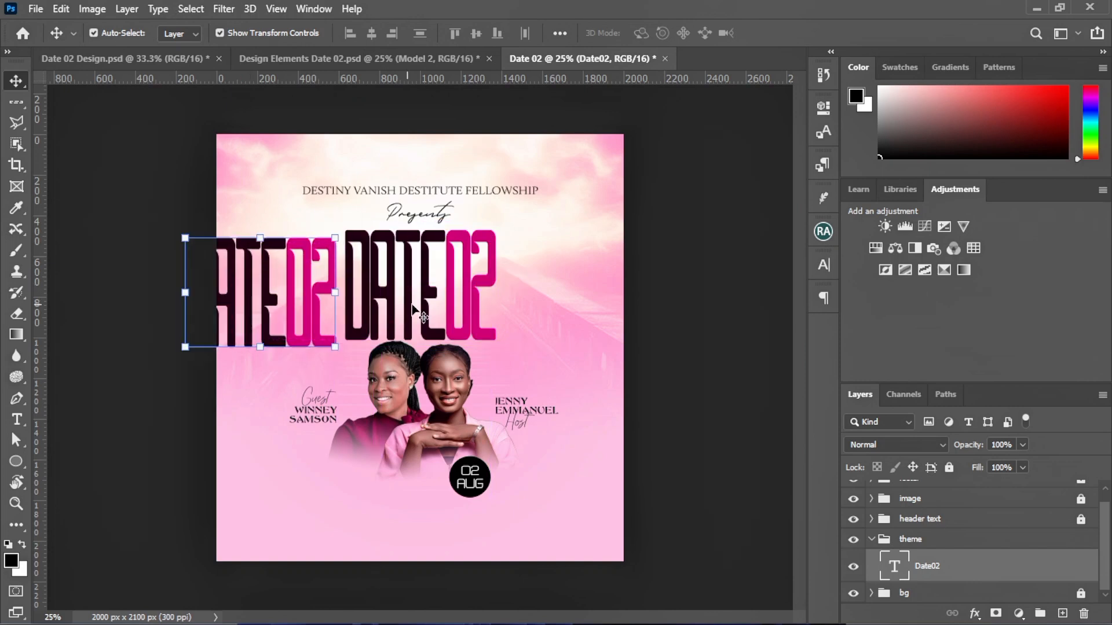
Hide the original Date02 title layer
click(466, 321)
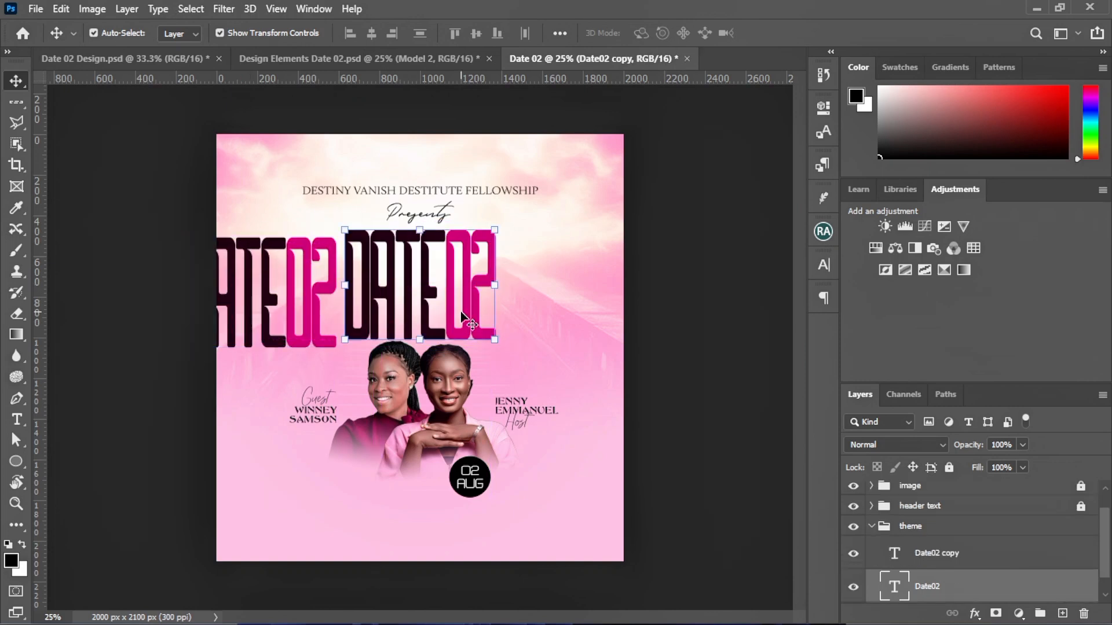
click(854, 588)
click(853, 588)
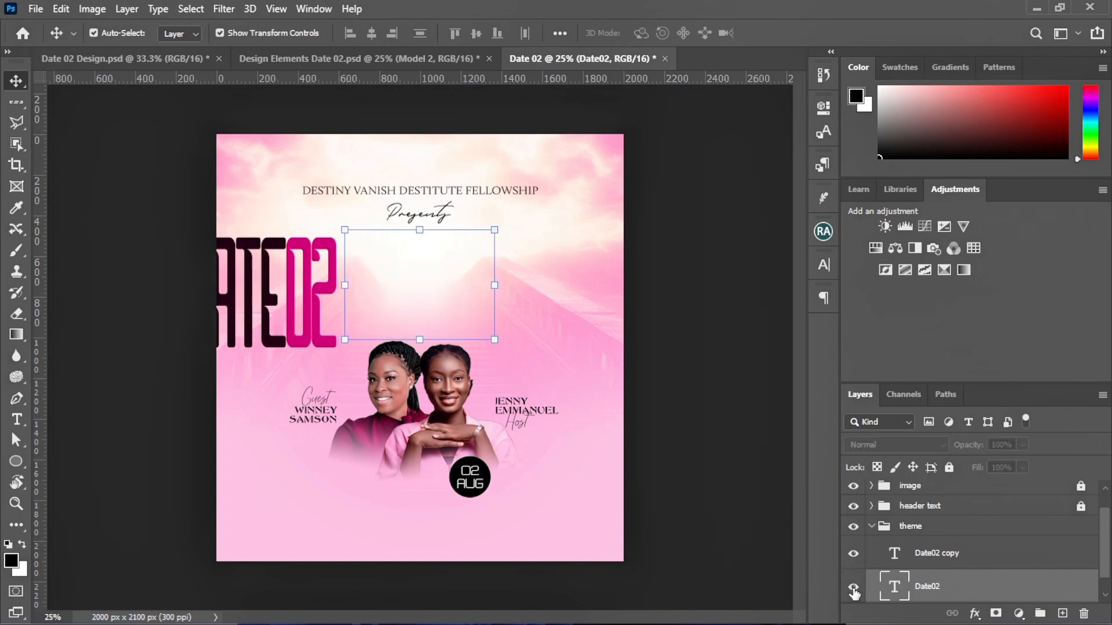
click(854, 588)
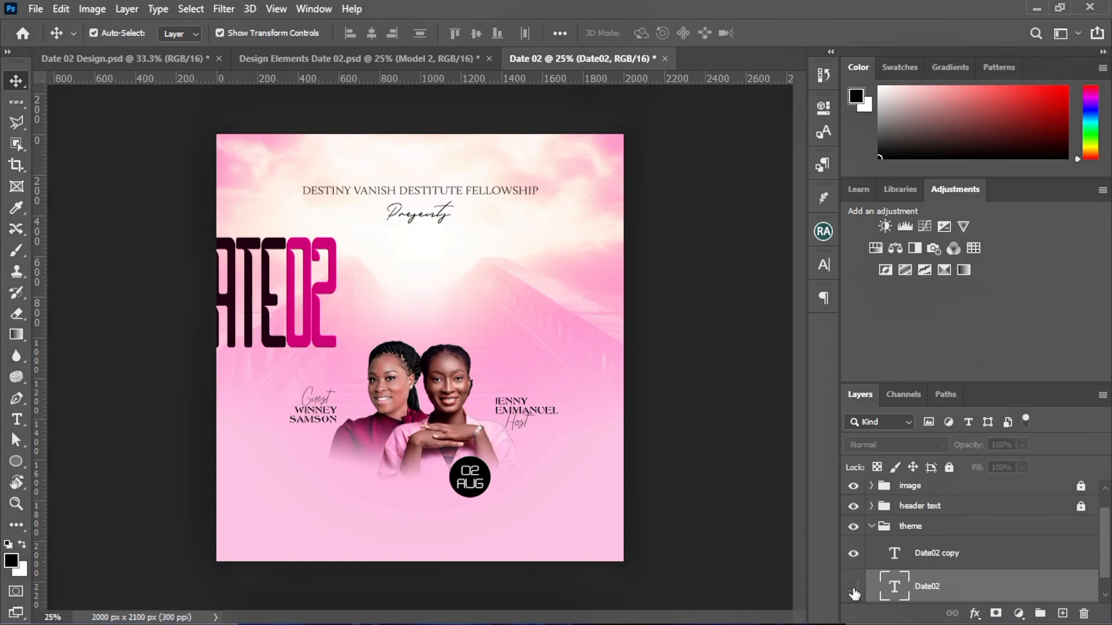
Rotate the DATE02 copy about 48° counter-clockwise and scale it to roughly 310% over the page
drag(300, 316, 409, 305)
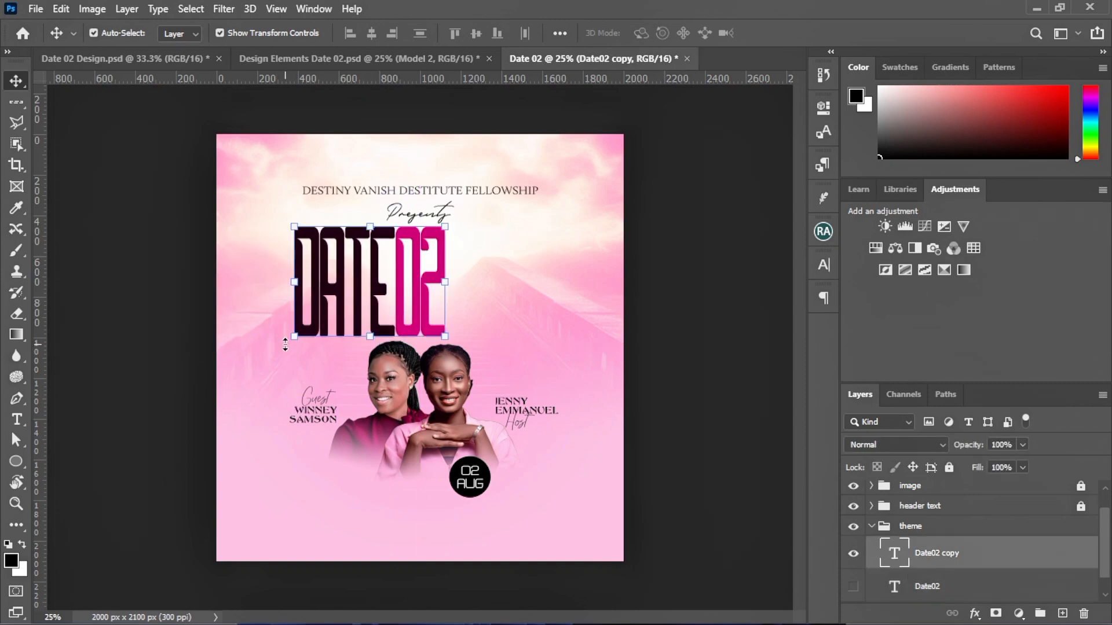
key(ctrl+t)
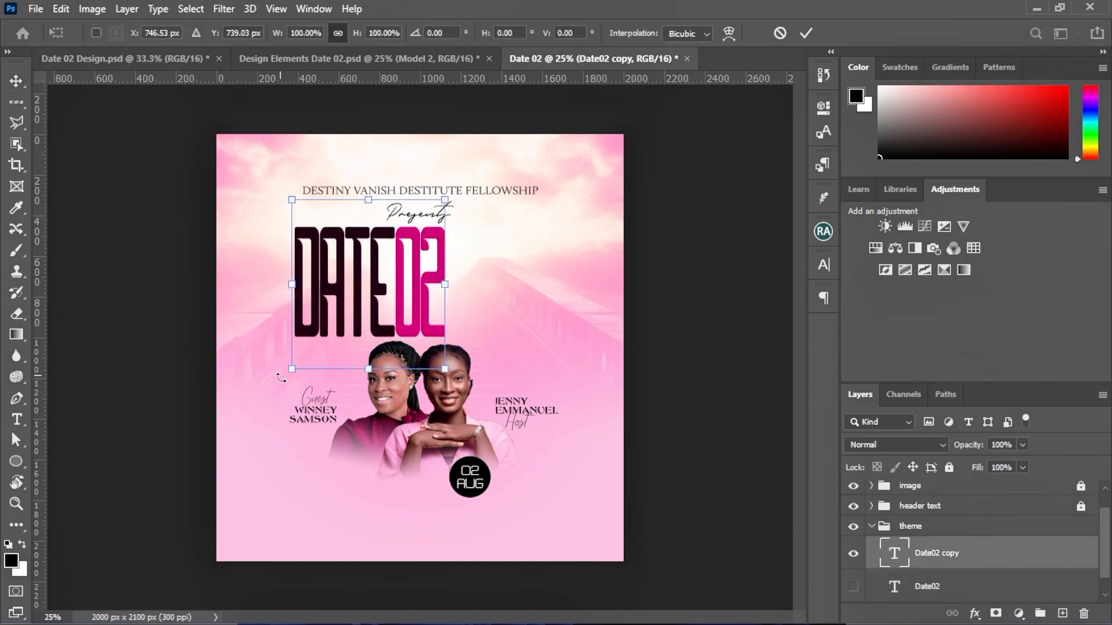
drag(280, 378, 198, 475)
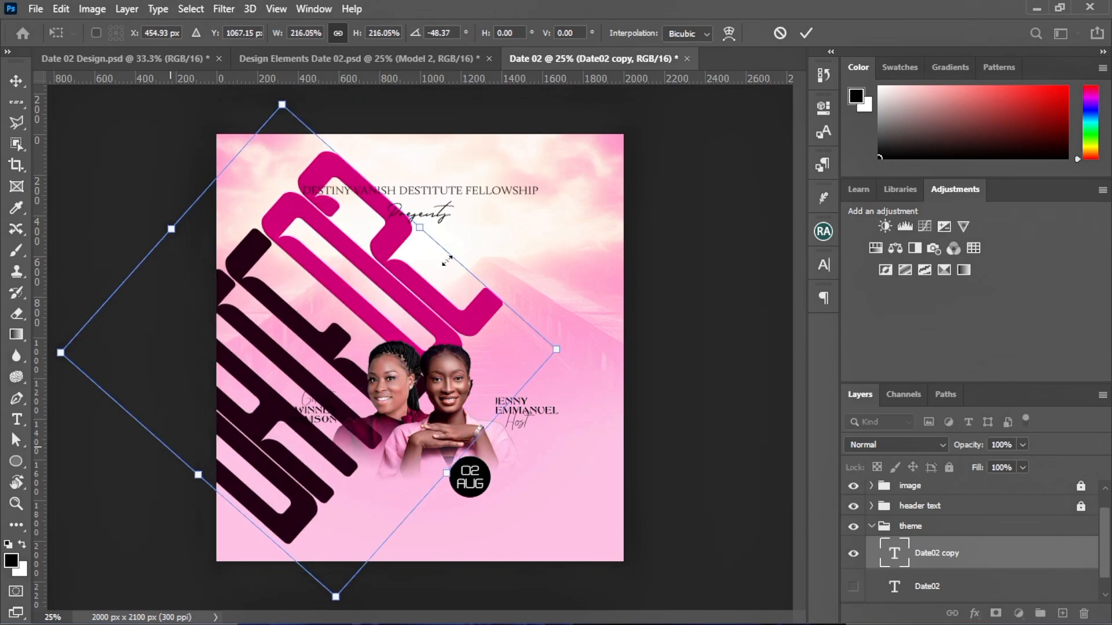
drag(447, 260, 465, 190)
drag(410, 271, 496, 290)
drag(541, 205, 603, 148)
mouse_move(260, 489)
mouse_down()
mouse_move(248, 521)
mouse_move(272, 507)
mouse_up()
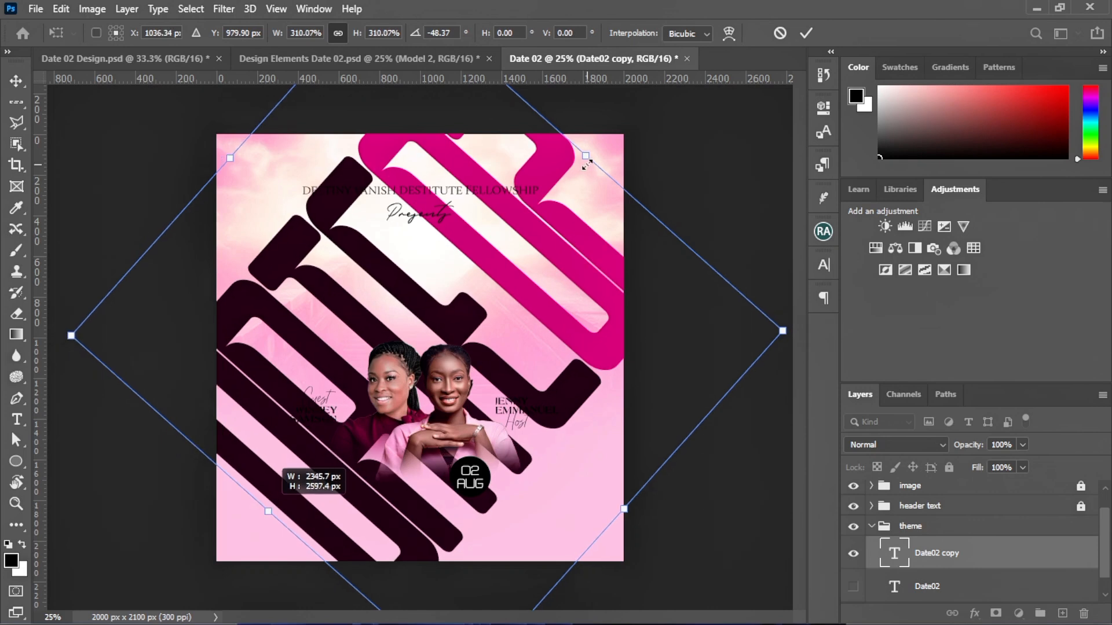
drag(587, 162, 587, 159)
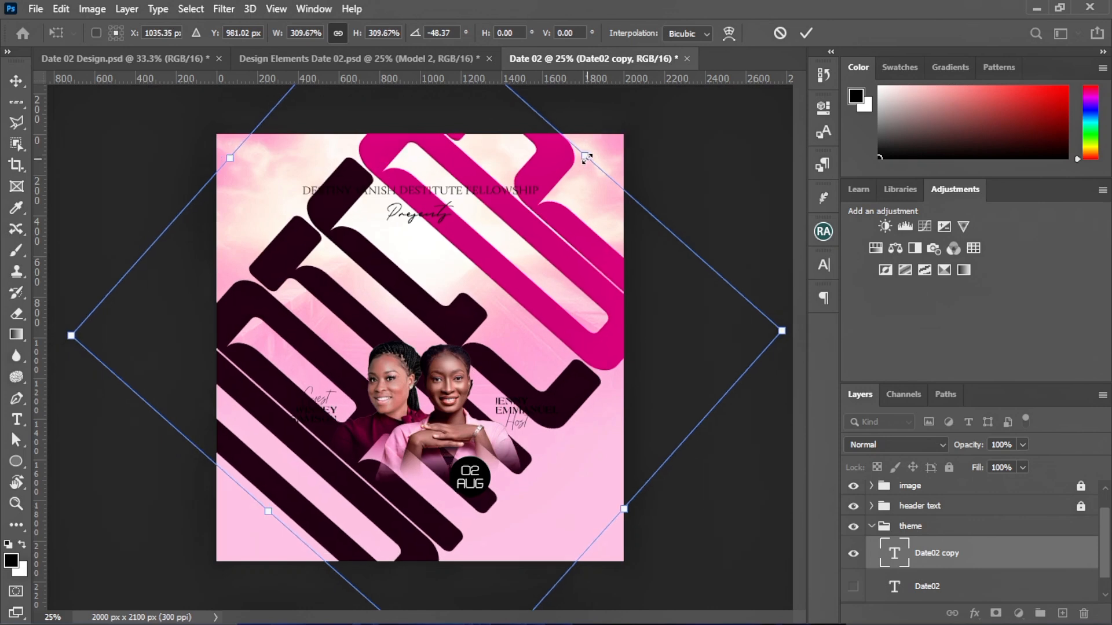
click(805, 33)
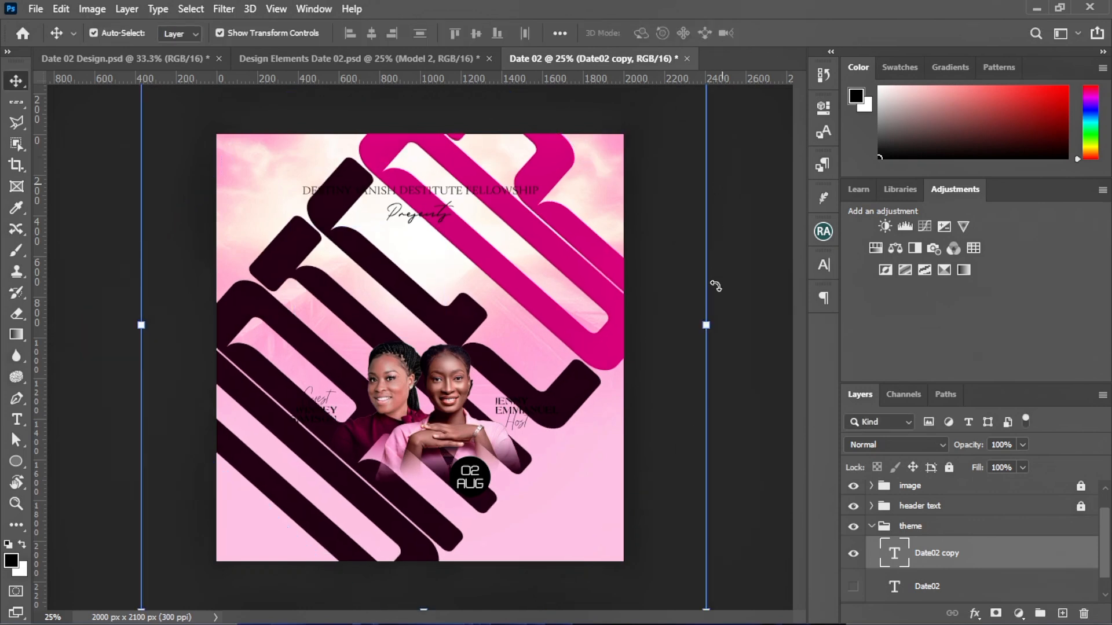
Set the Date02 copy to Divide blend mode at 50% opacity
key(ctrl+t)
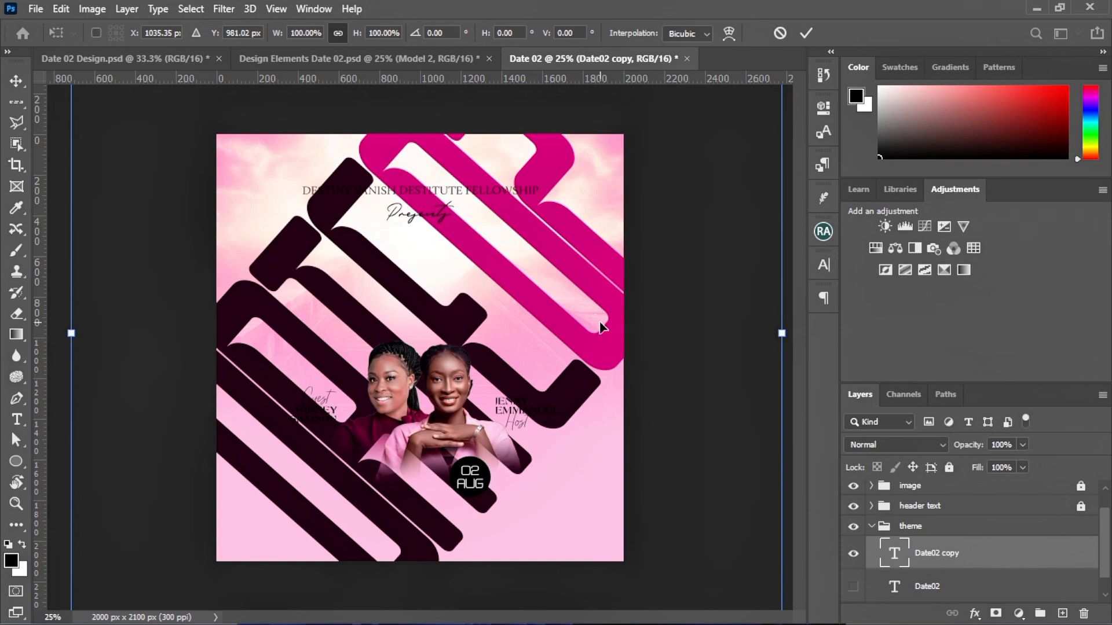
click(882, 444)
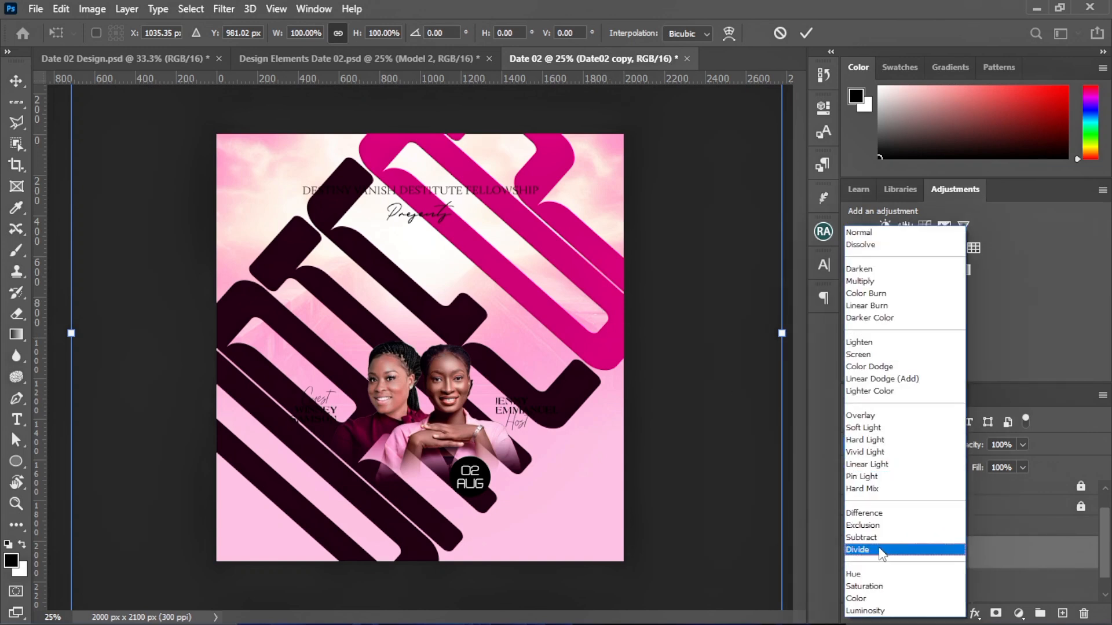
click(881, 551)
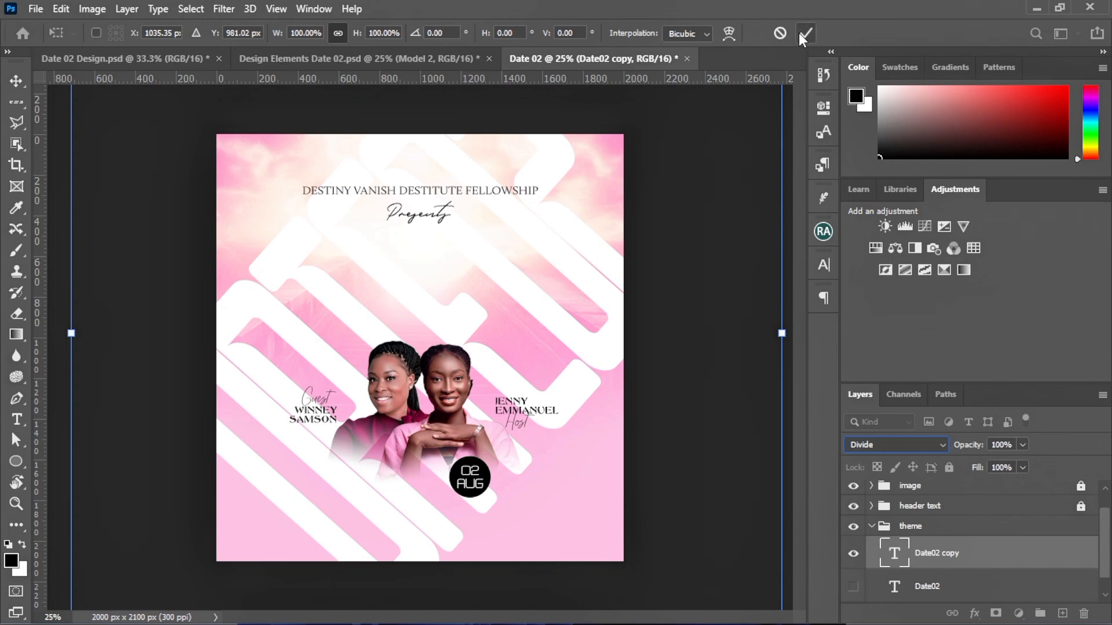
click(802, 33)
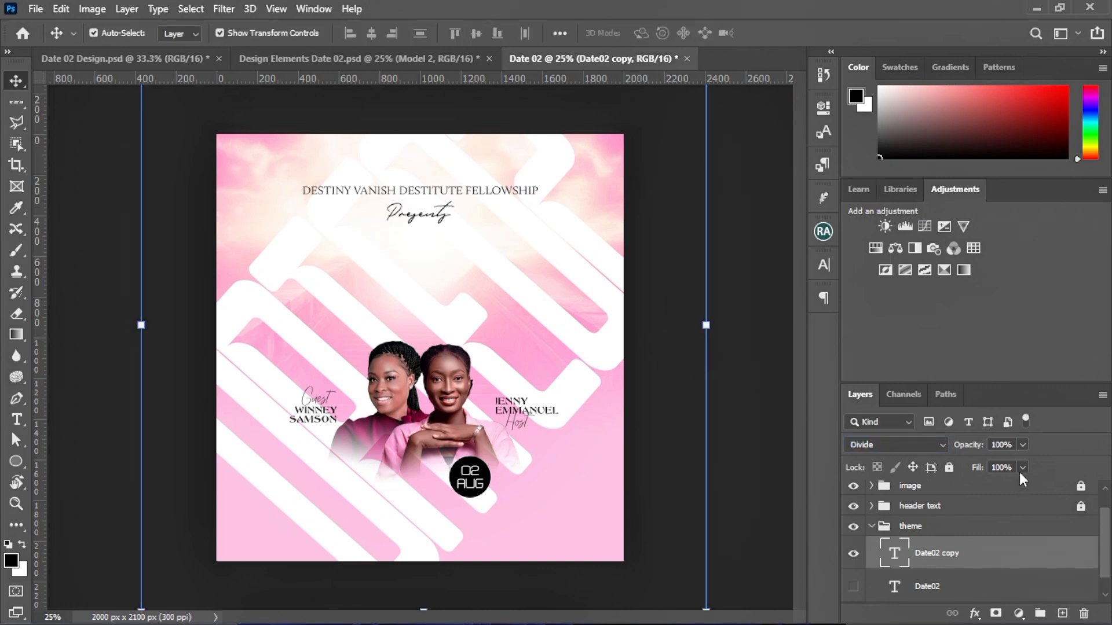
click(1022, 446)
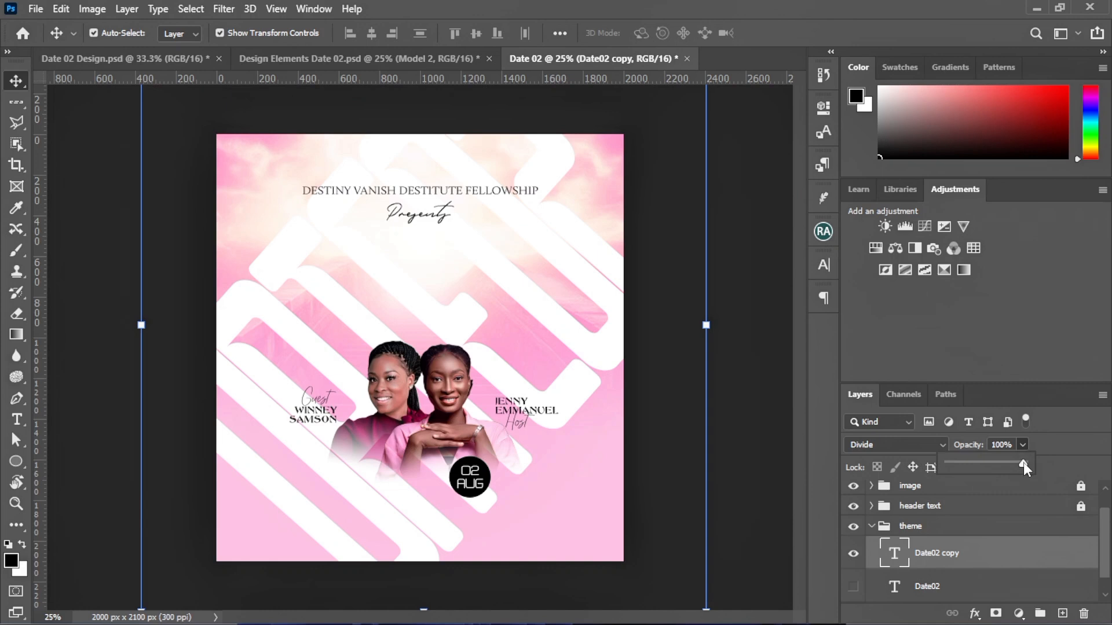
drag(997, 469, 992, 470)
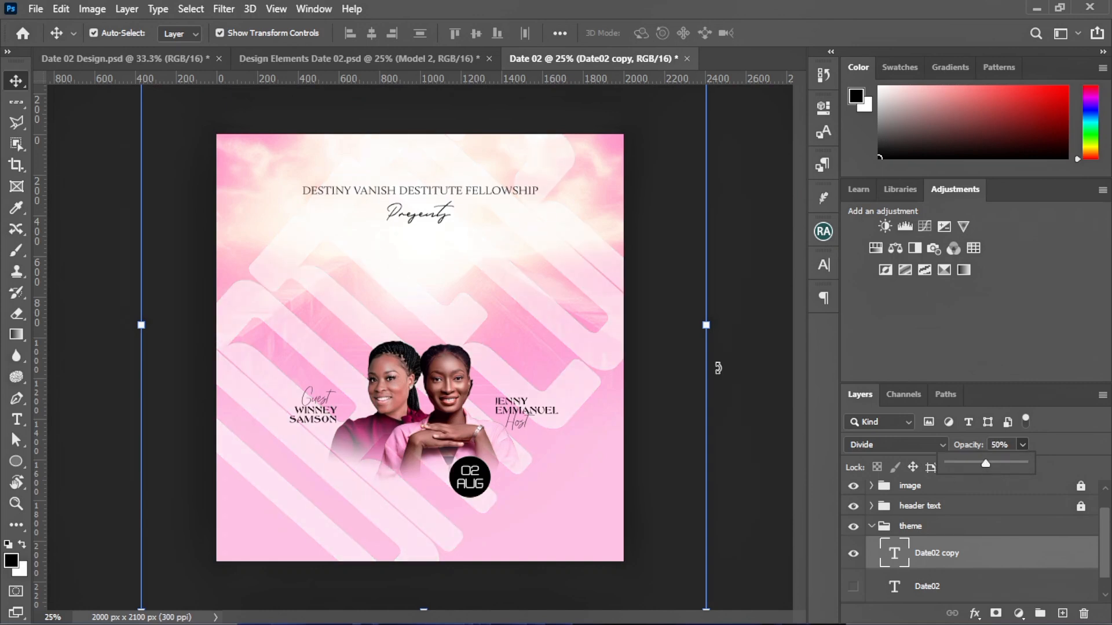
click(743, 444)
click(743, 444)
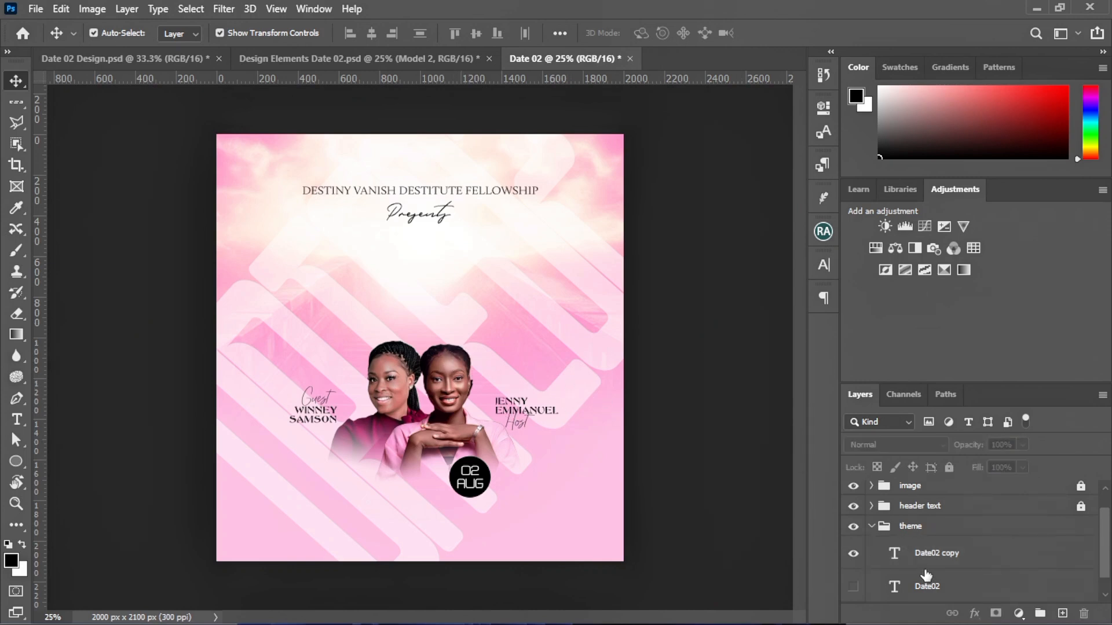
Move the original Date02 layer above Date02 copy in the Layers panel
scroll(937, 551, down, 1)
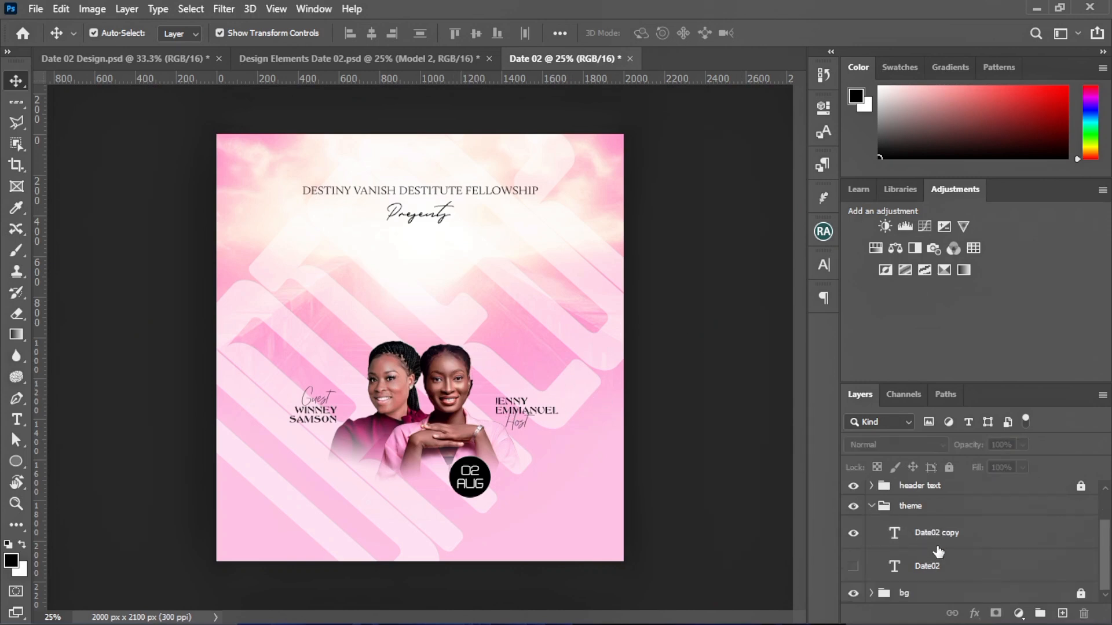
click(854, 566)
drag(931, 570, 926, 528)
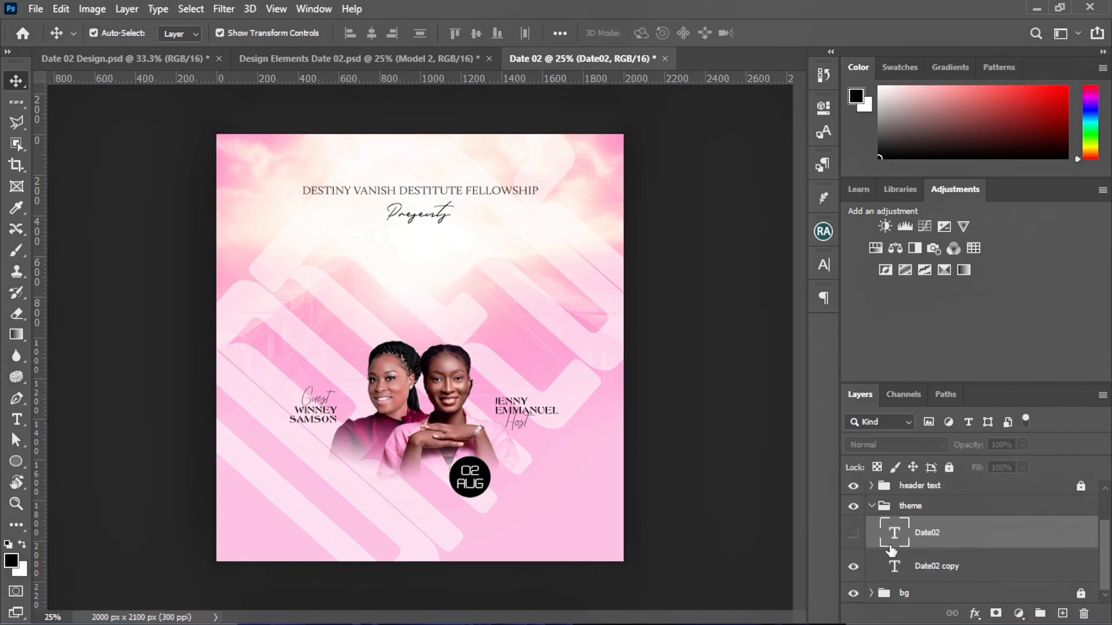
Turn the original Date02 title layer back on and deselect it
click(854, 533)
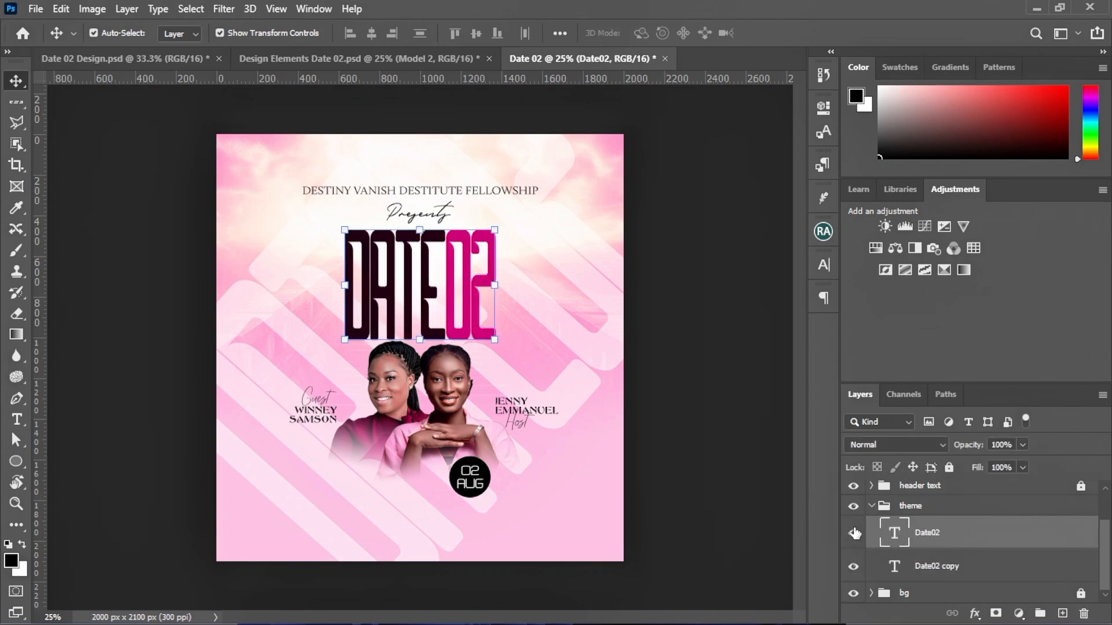
click(186, 312)
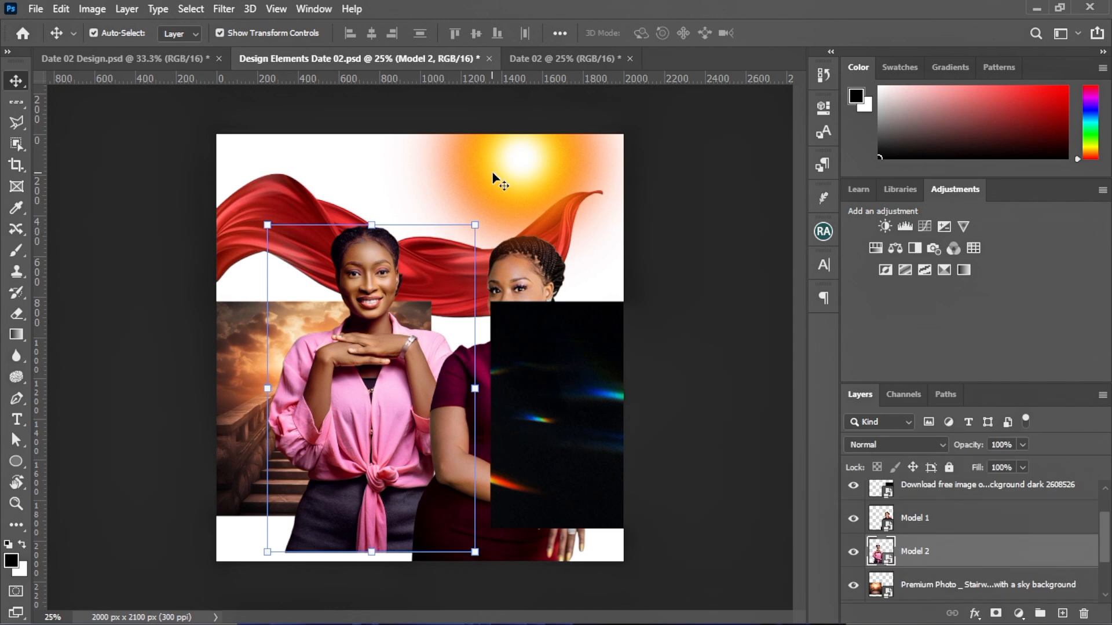
Drag the sun light glow into the Date 02 flyer, enlarge it and place it top-left
click(518, 176)
drag(518, 176, 260, 203)
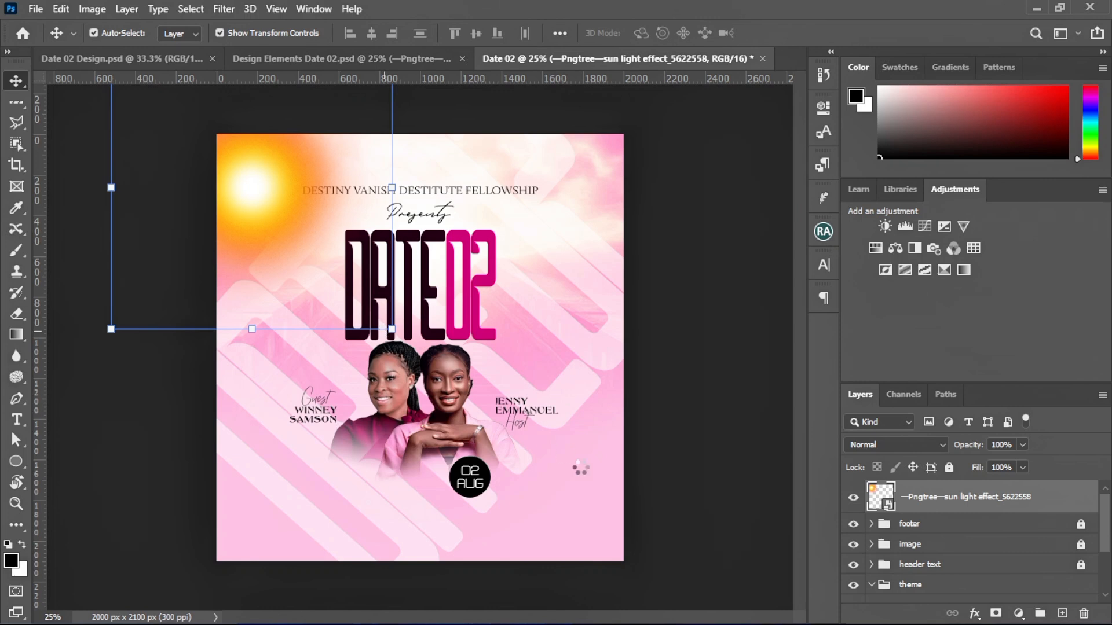
drag(581, 468, 573, 502)
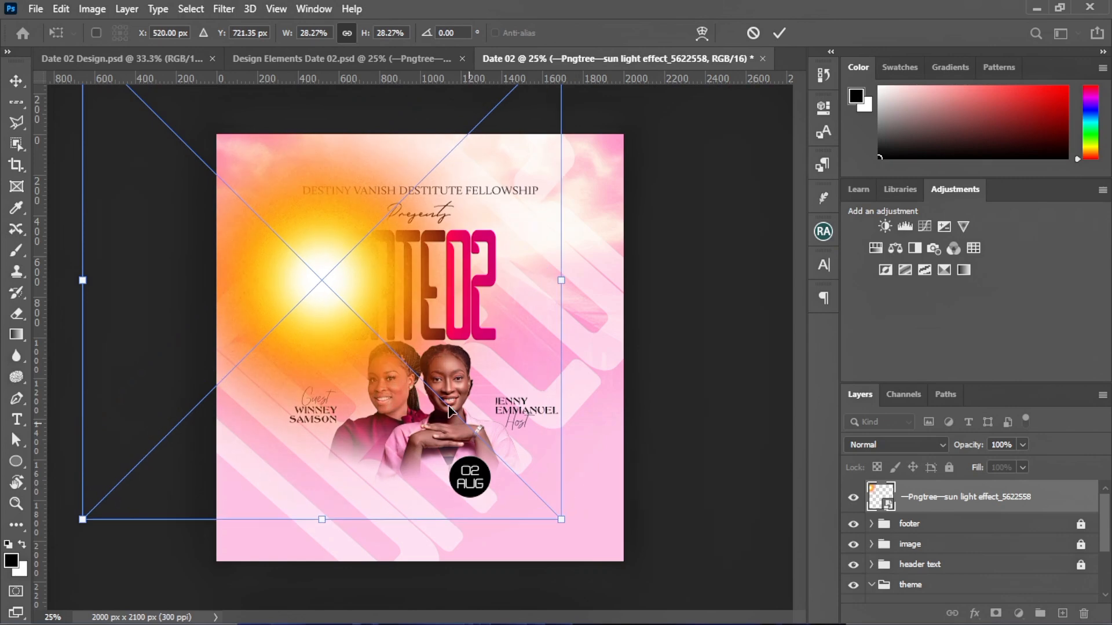
drag(324, 304, 309, 178)
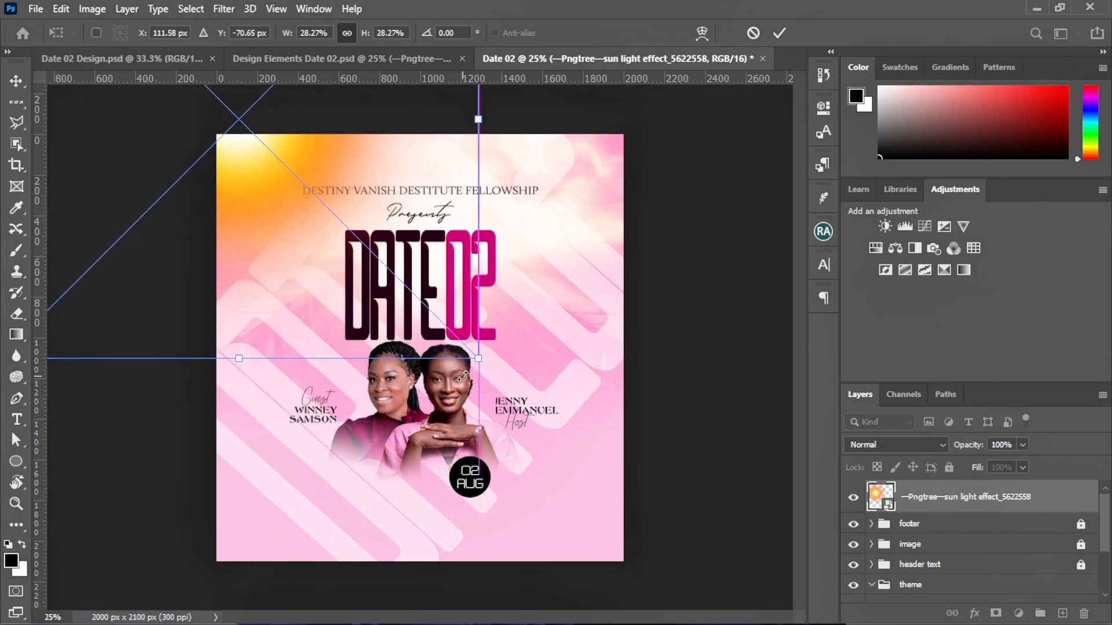
drag(479, 359, 655, 531)
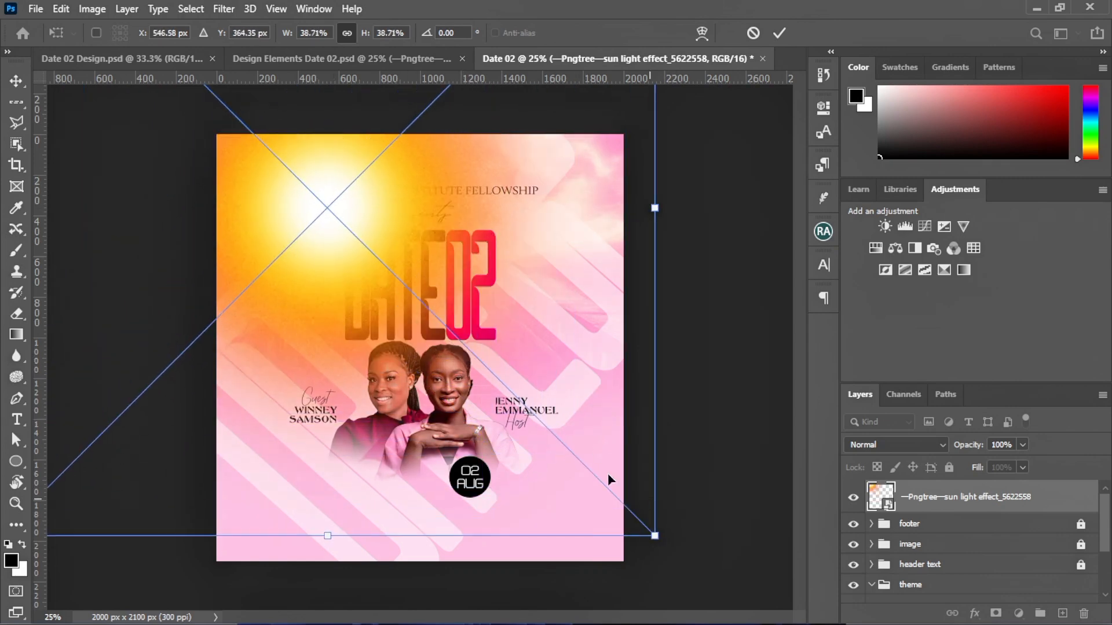
drag(441, 306, 281, 170)
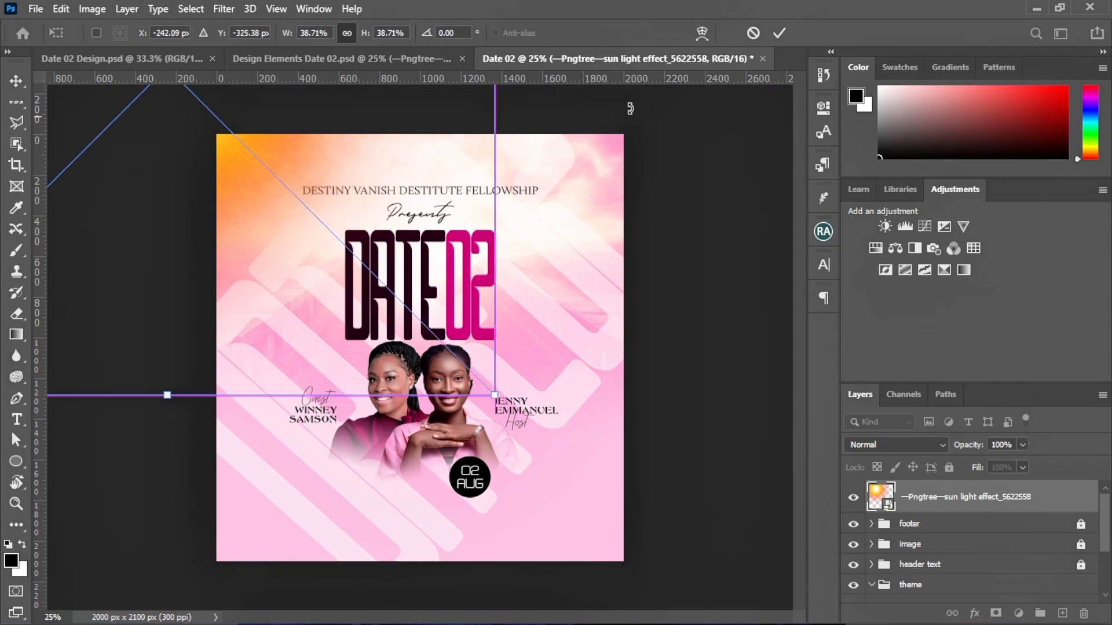
click(774, 35)
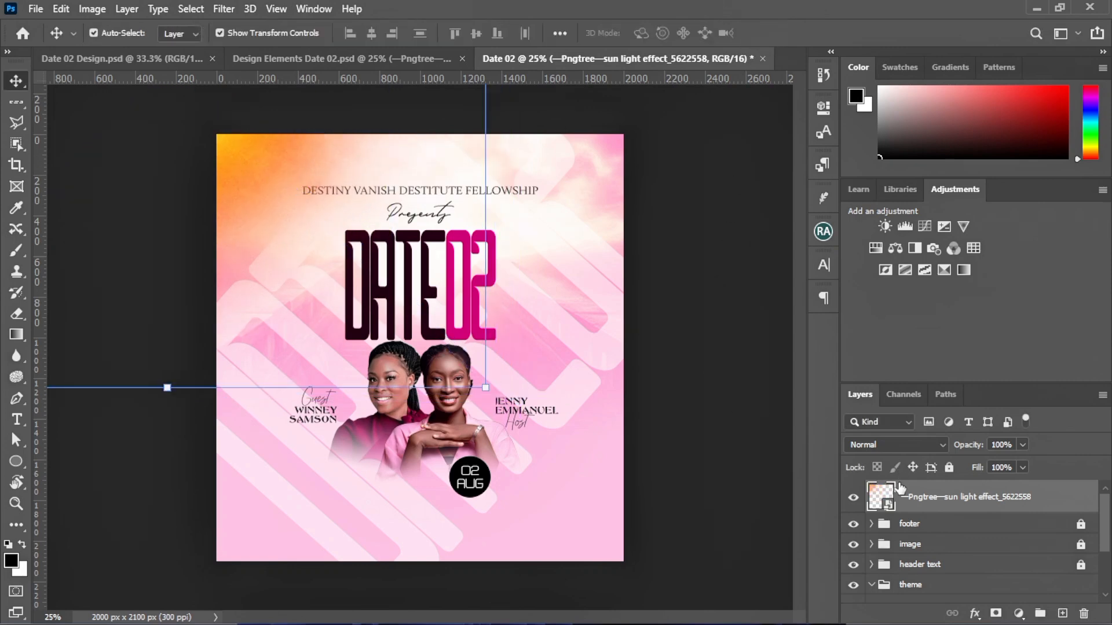
Rasterize the sun glow layer and set its blend mode to Divide, checking it on and off
right_click(921, 501)
click(753, 313)
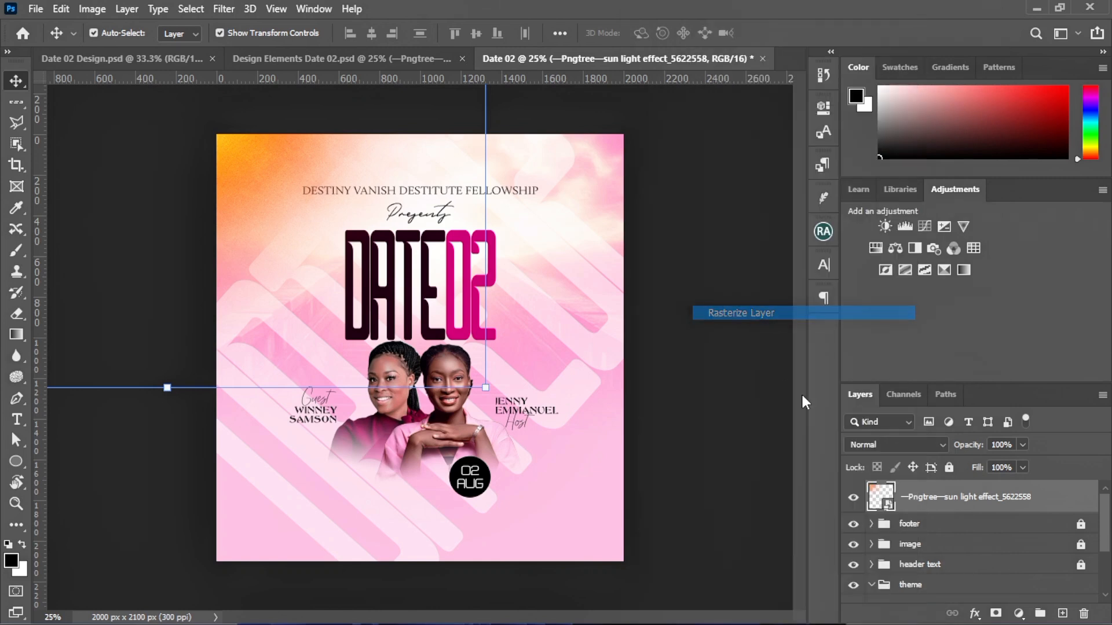
click(875, 444)
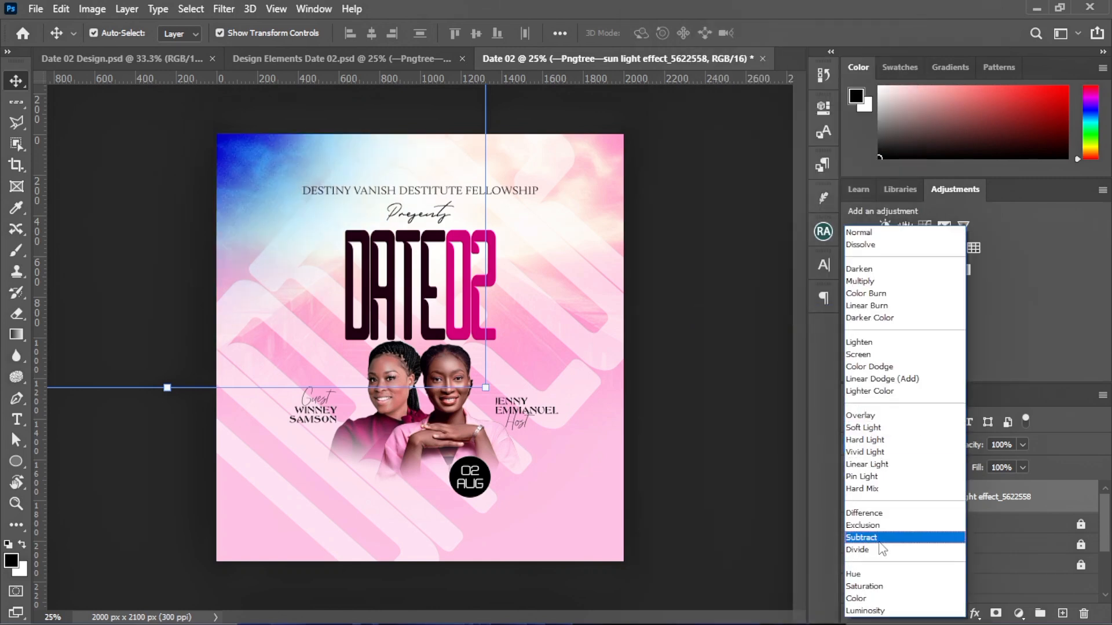
click(863, 549)
click(853, 497)
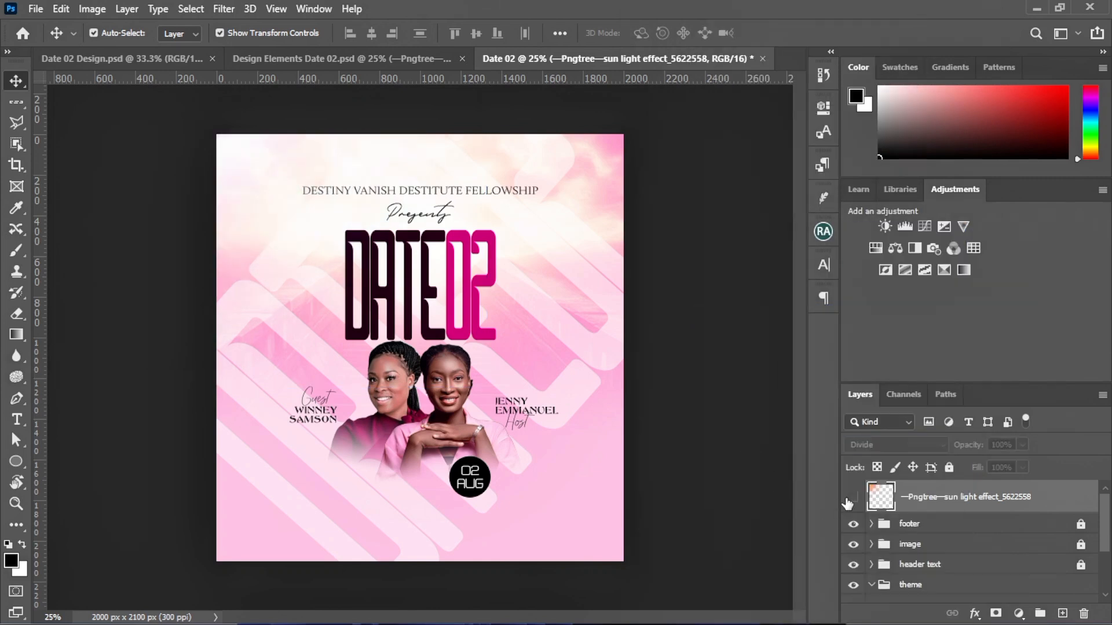
click(853, 497)
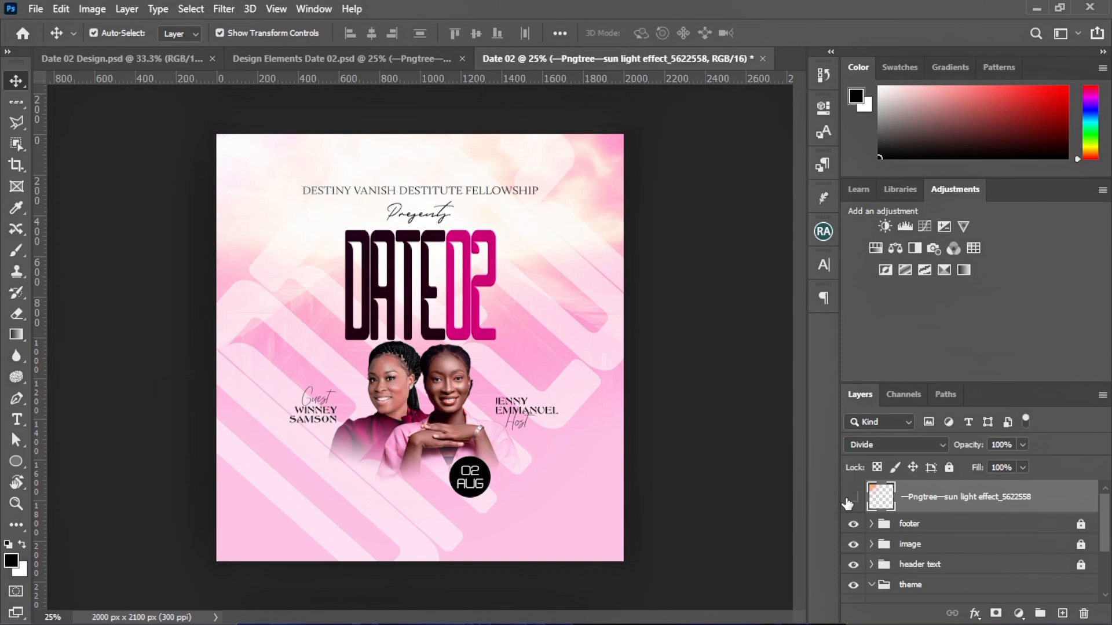
click(853, 498)
click(853, 497)
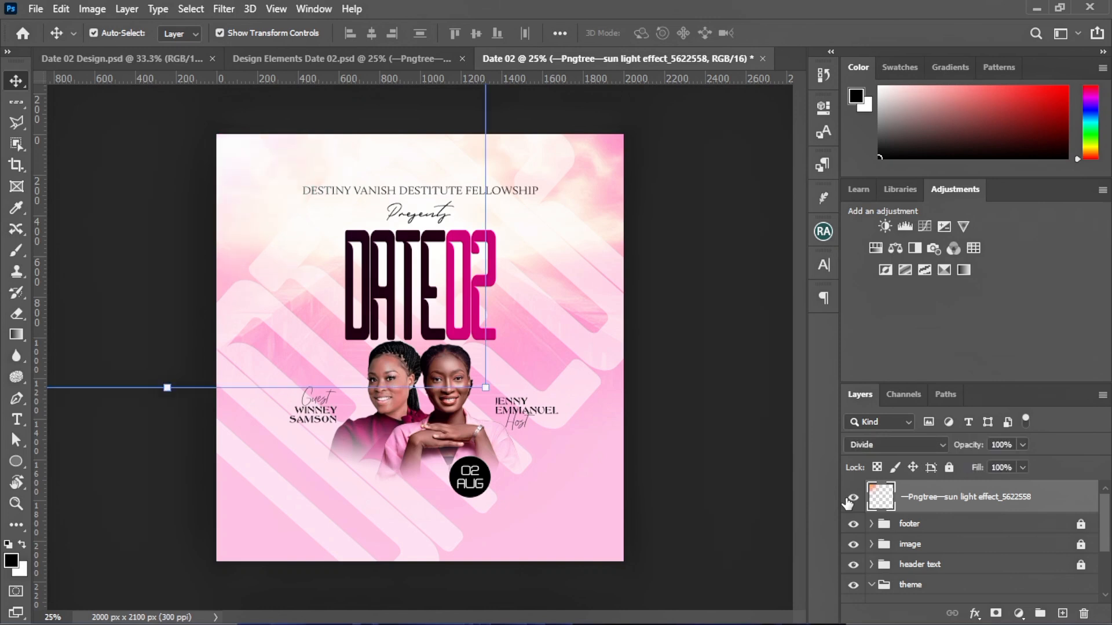
Lower the sun glow's opacity and compare the result with it shown and hidden
click(1023, 445)
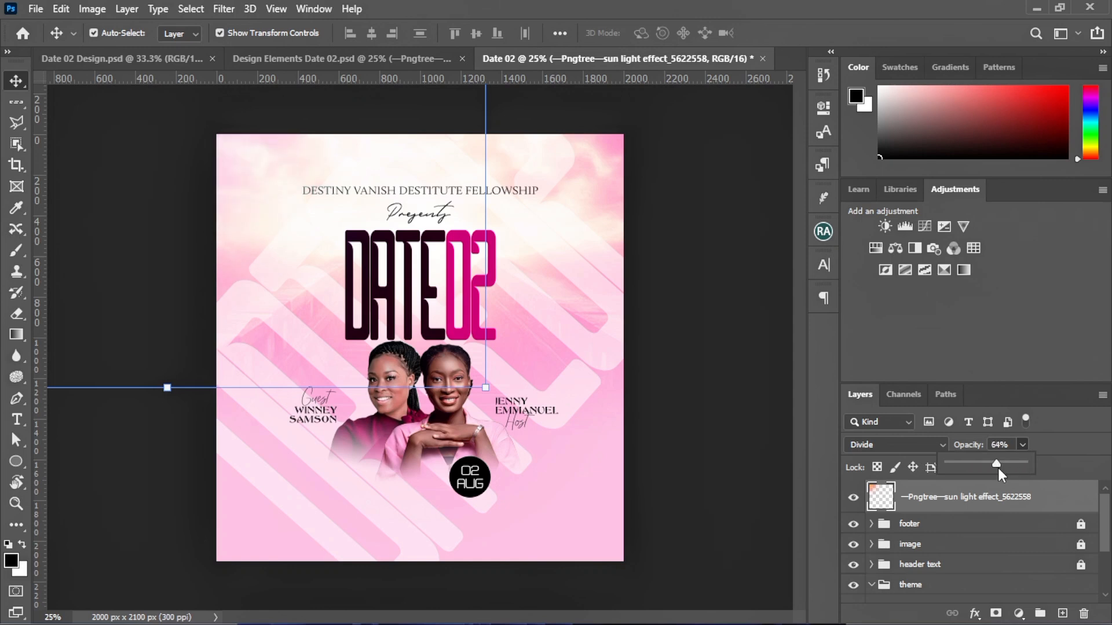
click(735, 373)
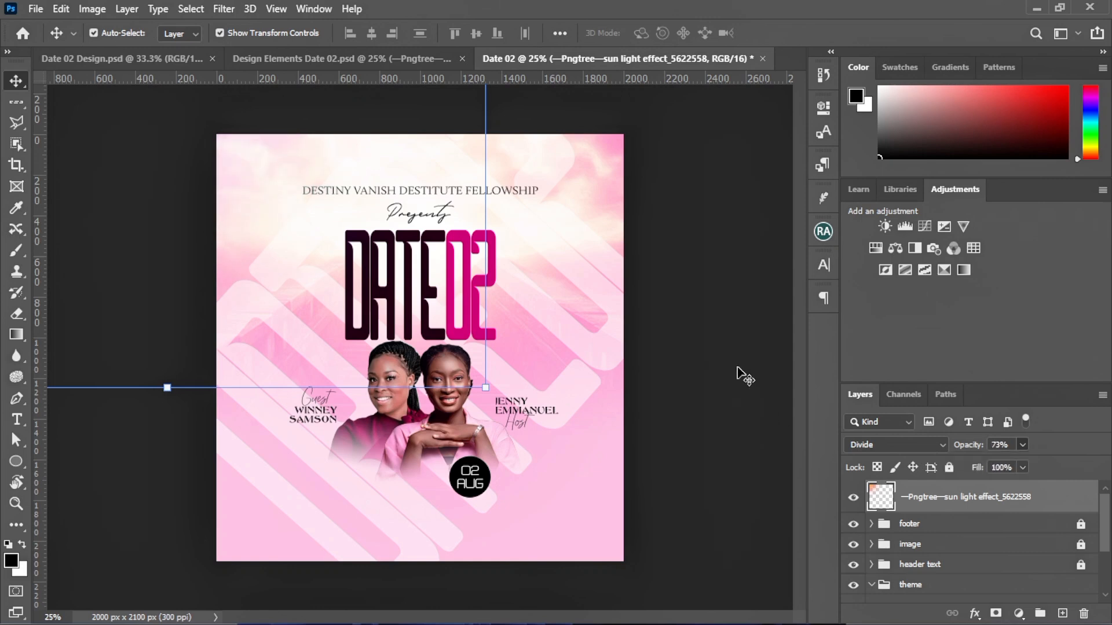
click(852, 499)
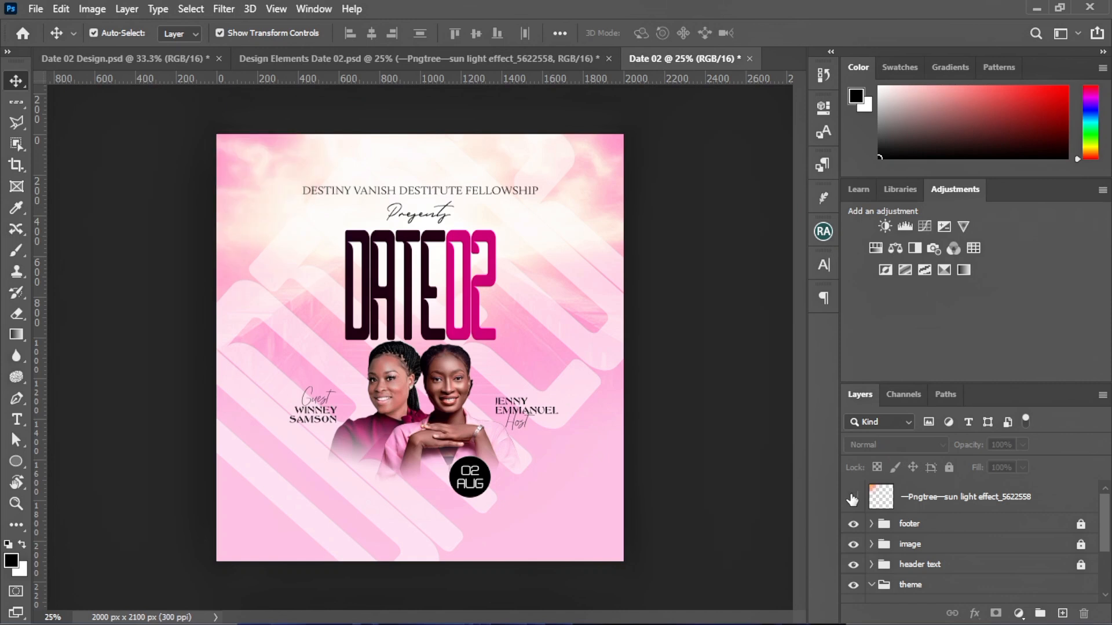
click(852, 499)
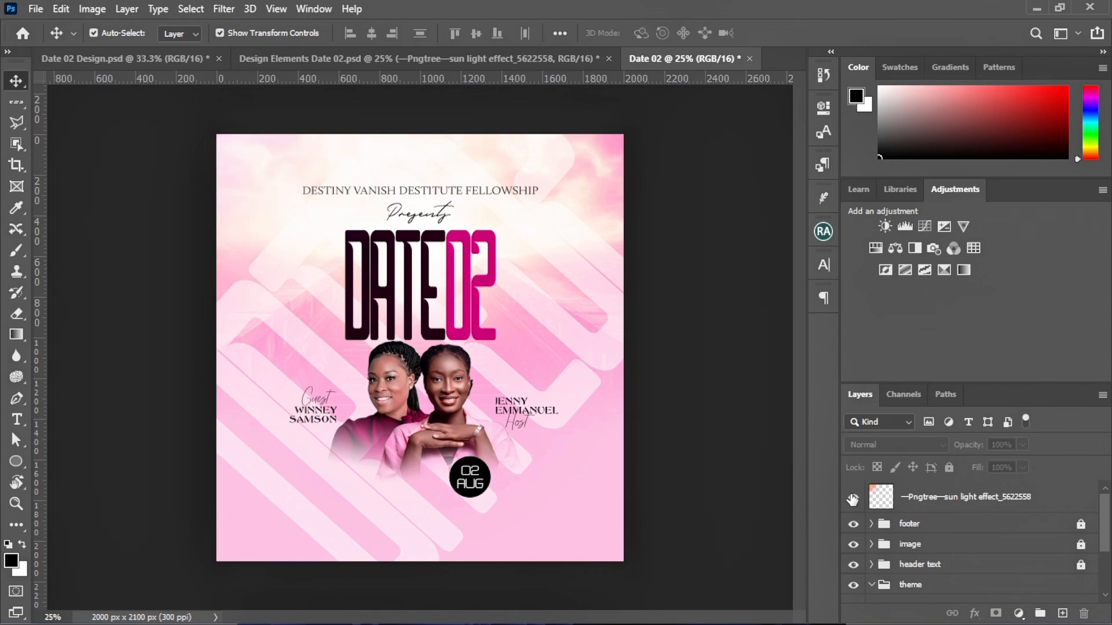
key(ctrl+plus)
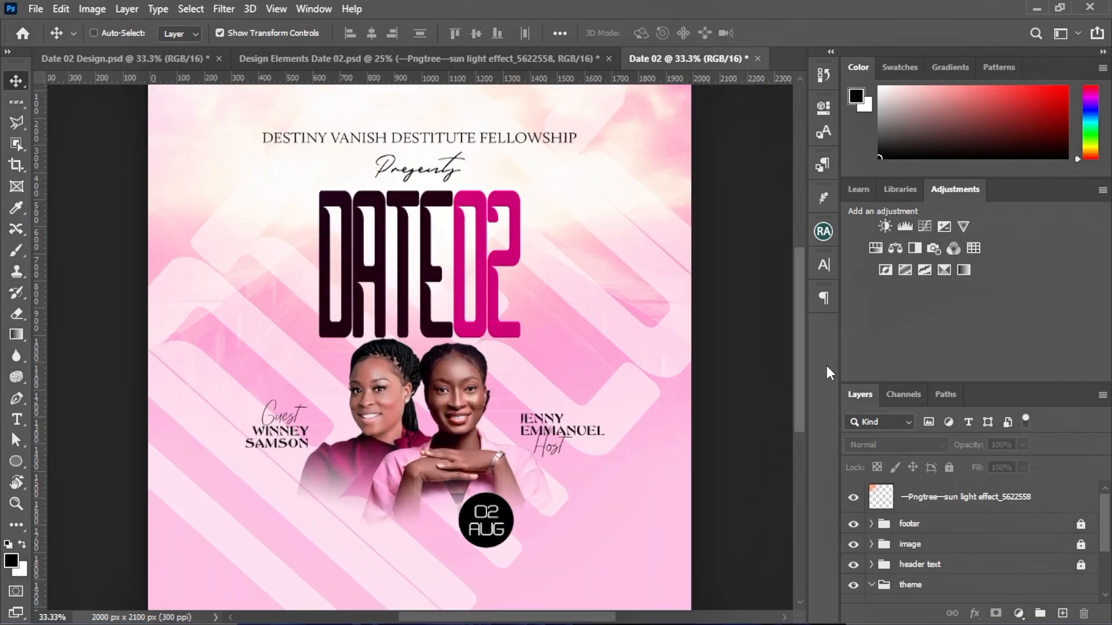
scroll(686, 267, up, 3)
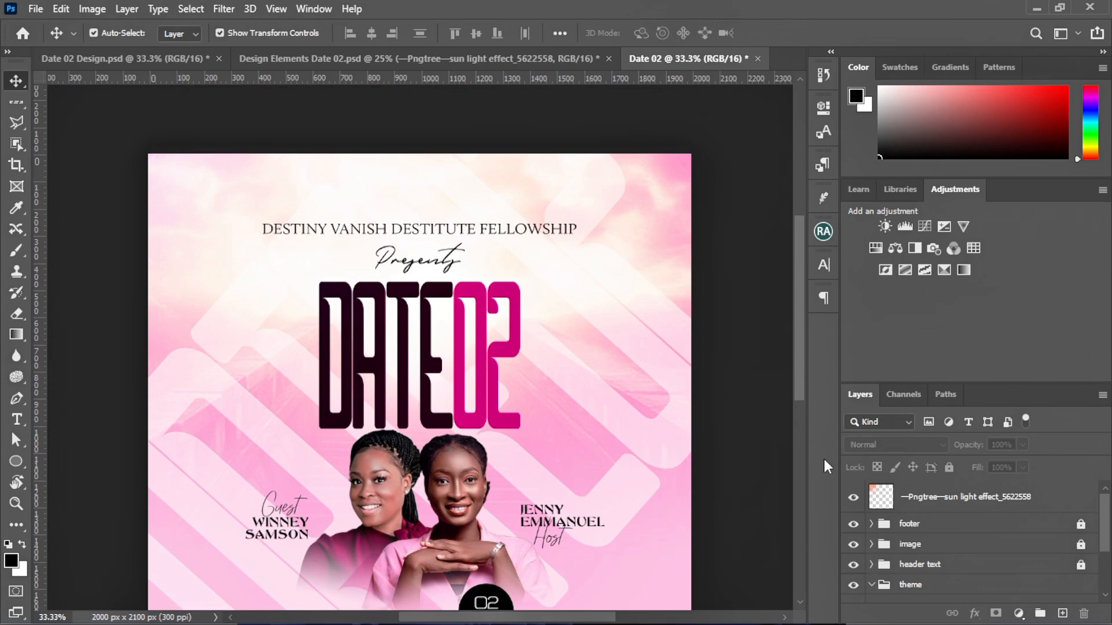
click(854, 500)
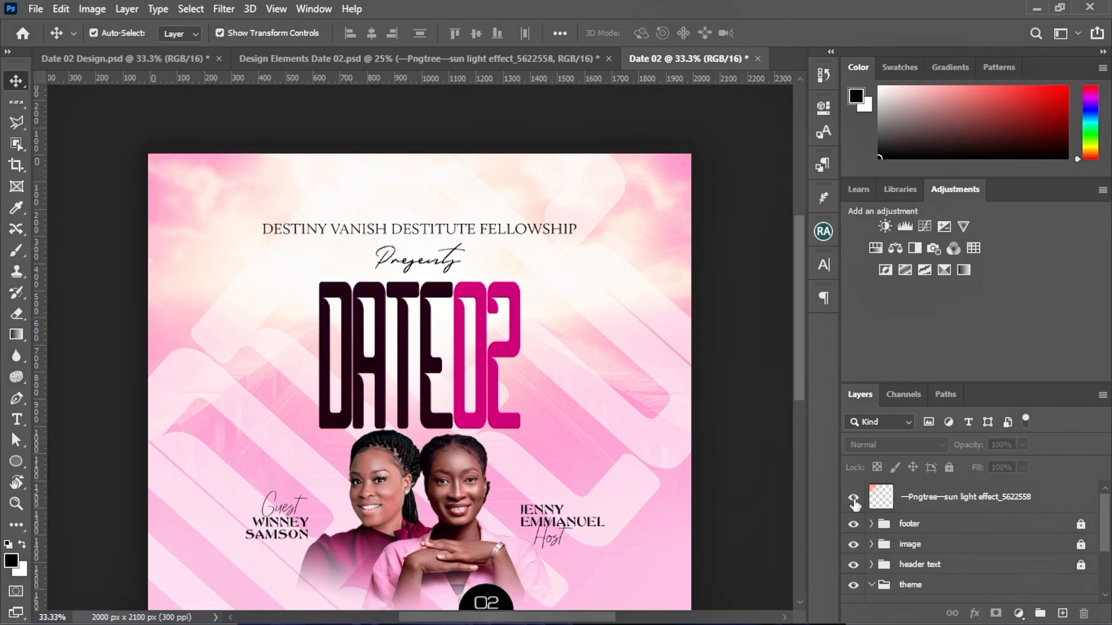
click(855, 502)
key(ctrl+minus)
key(ctrl+minus)
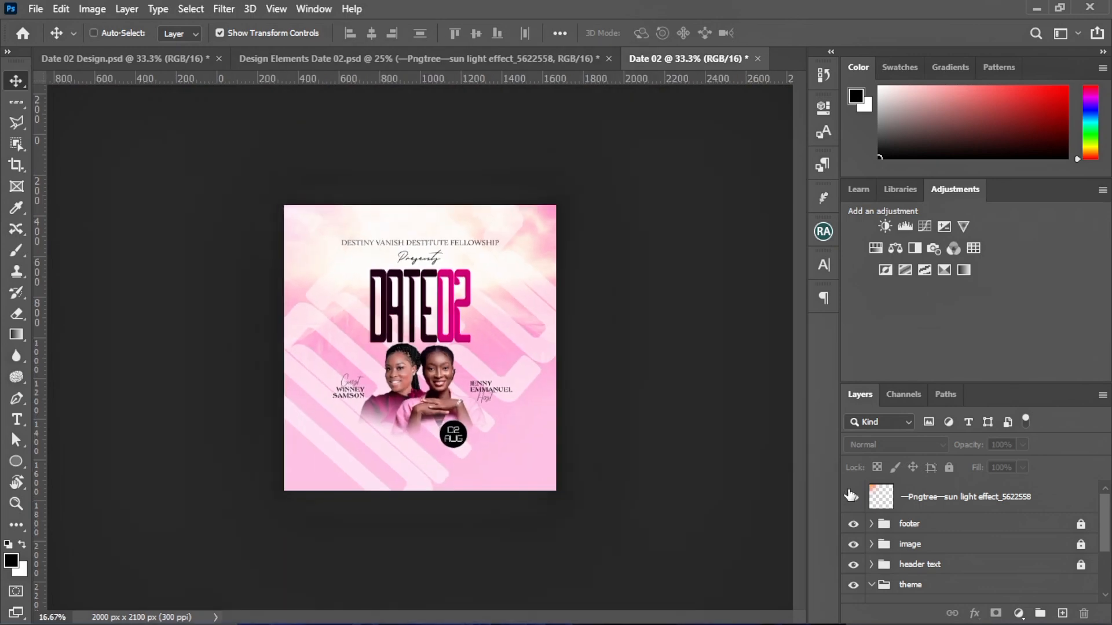
key(ctrl+plus)
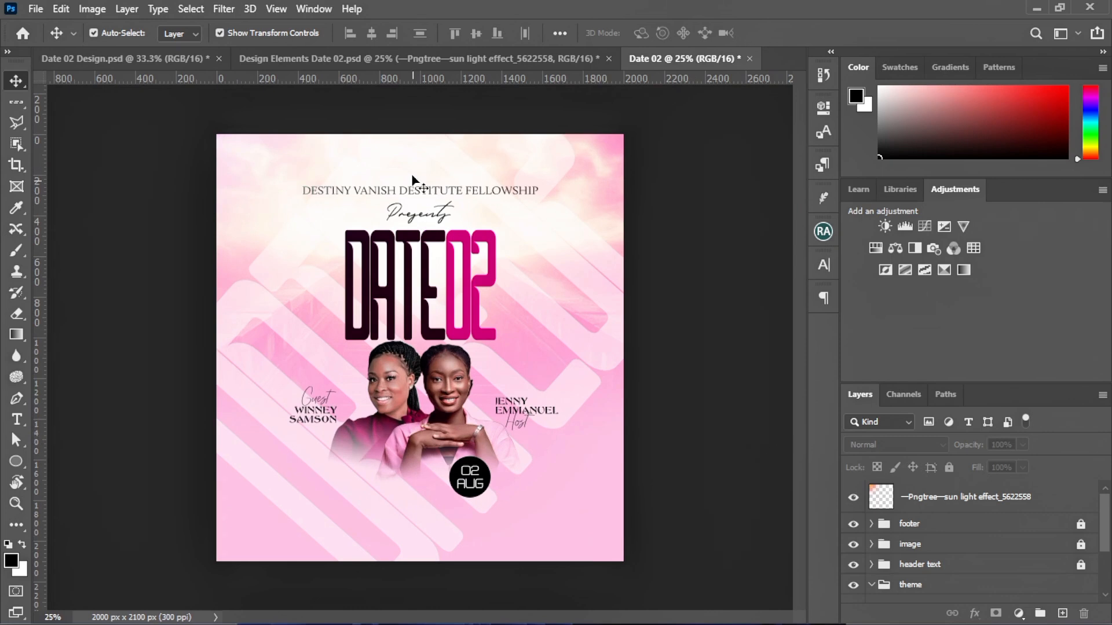
Drag the red fabric into the flyer and scale it to about 66.5% across the bottom
click(367, 58)
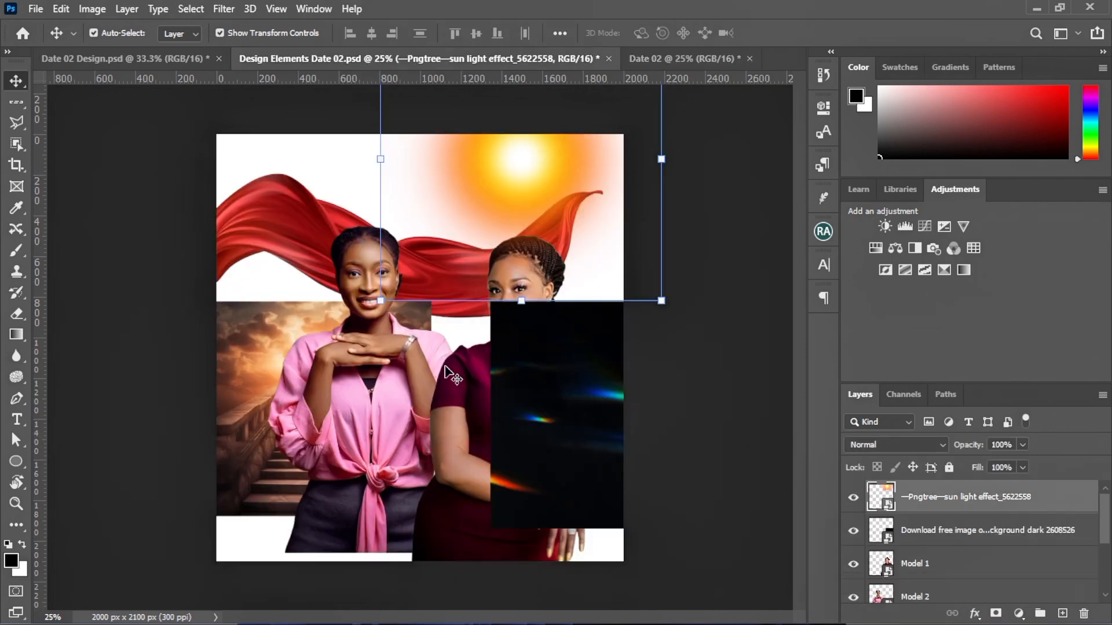
mouse_move(534, 441)
mouse_down()
mouse_move(394, 389)
mouse_move(517, 422)
mouse_up()
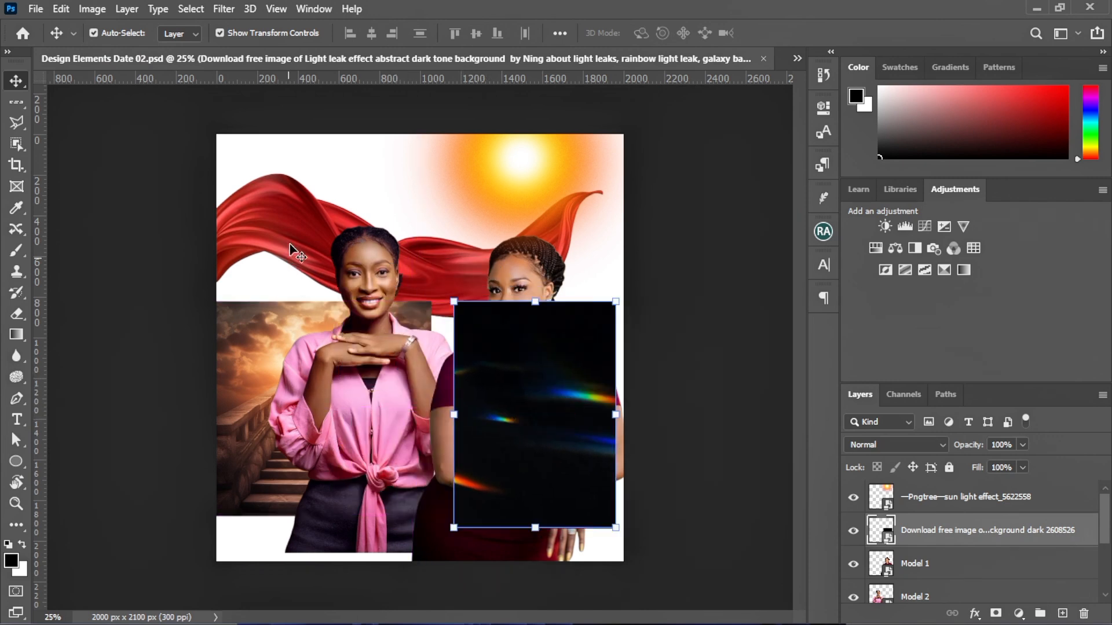
drag(290, 247, 688, 63)
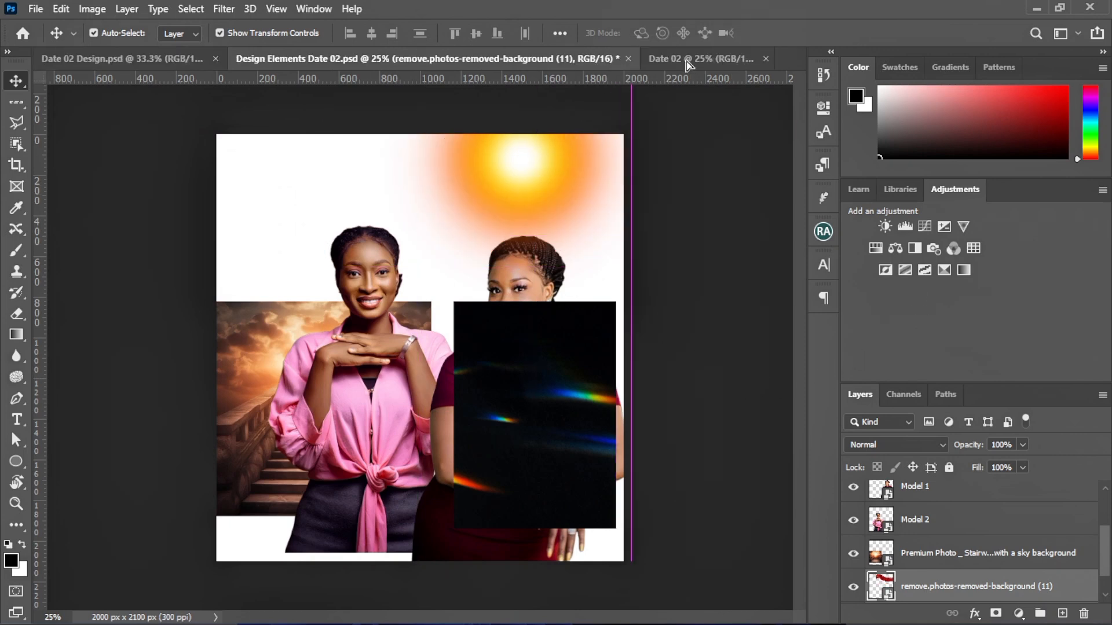
drag(454, 182, 388, 367)
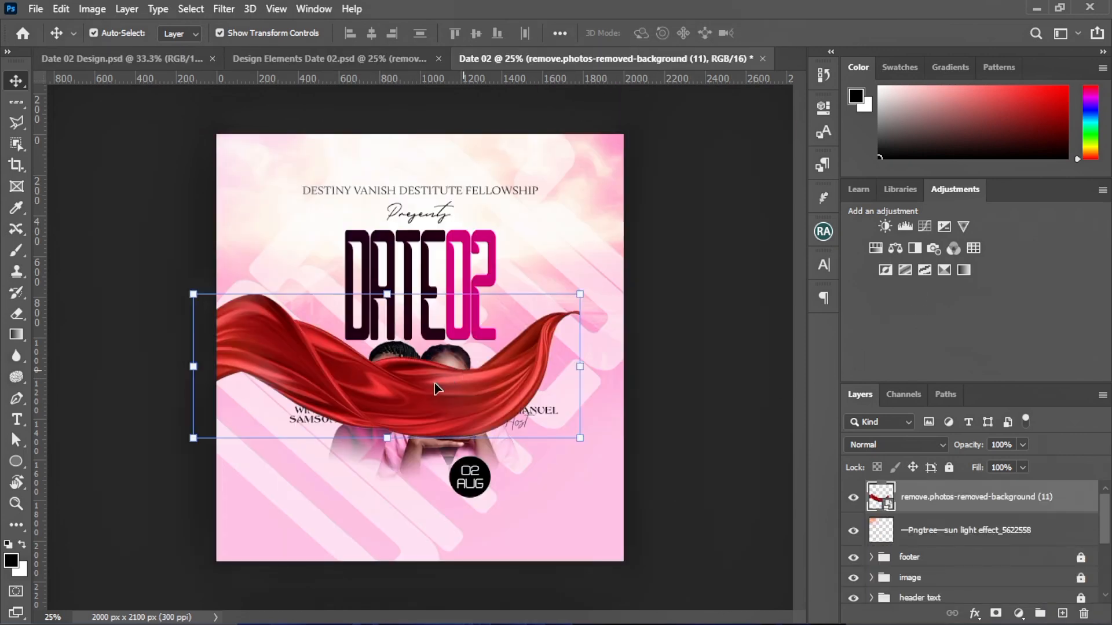
drag(419, 404, 483, 496)
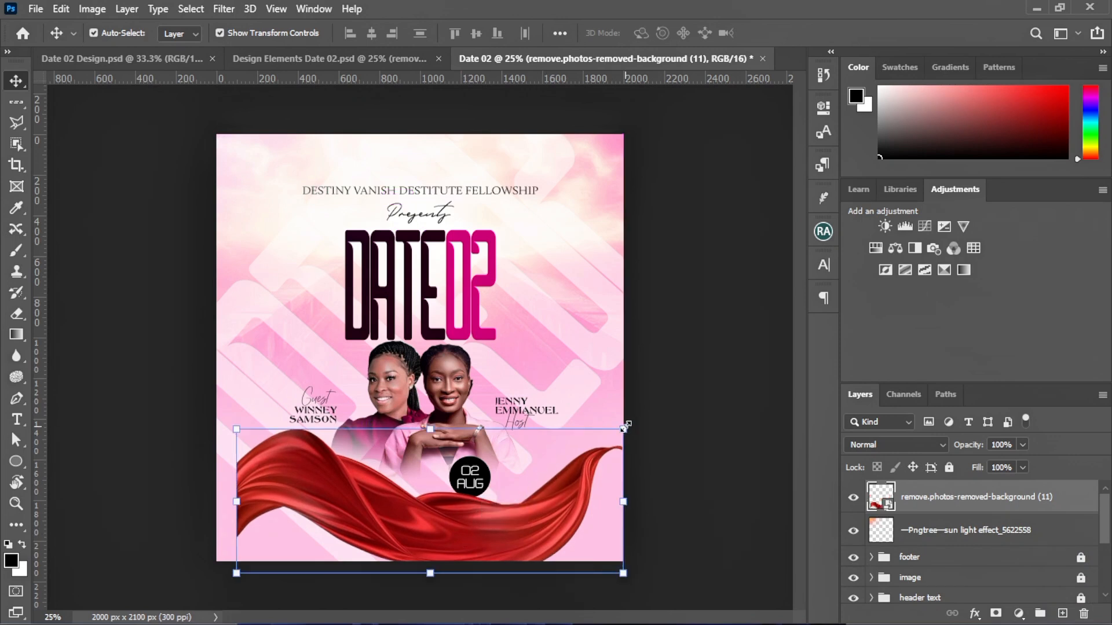
mouse_move(596, 447)
mouse_down()
mouse_move(604, 424)
mouse_move(576, 455)
mouse_up()
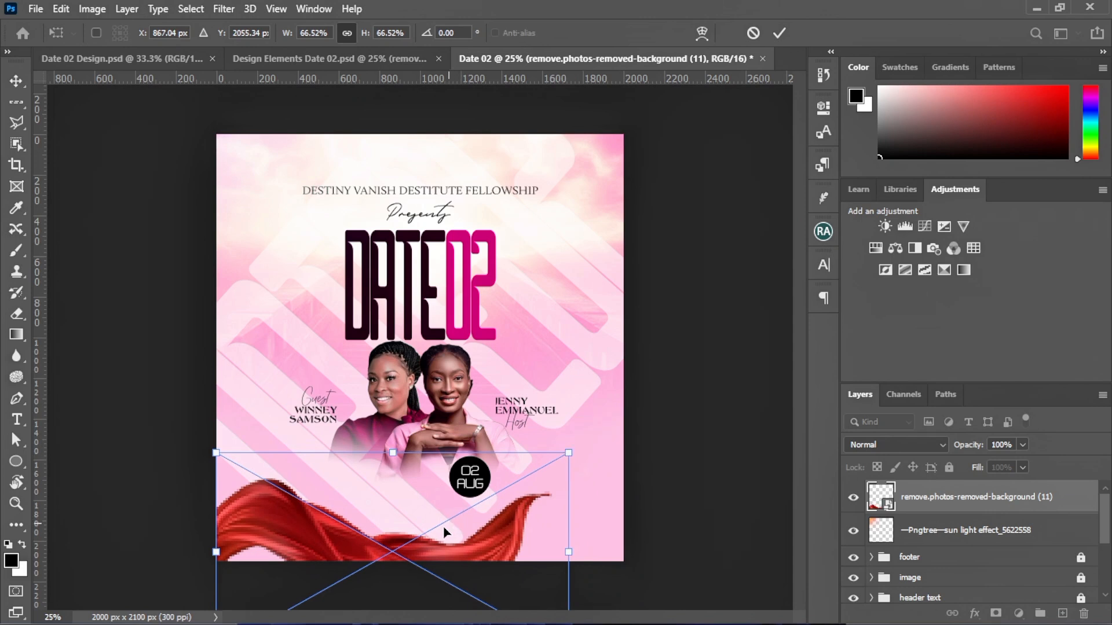
mouse_move(443, 526)
mouse_down()
mouse_move(471, 495)
mouse_move(453, 520)
mouse_up()
click(780, 33)
click(720, 268)
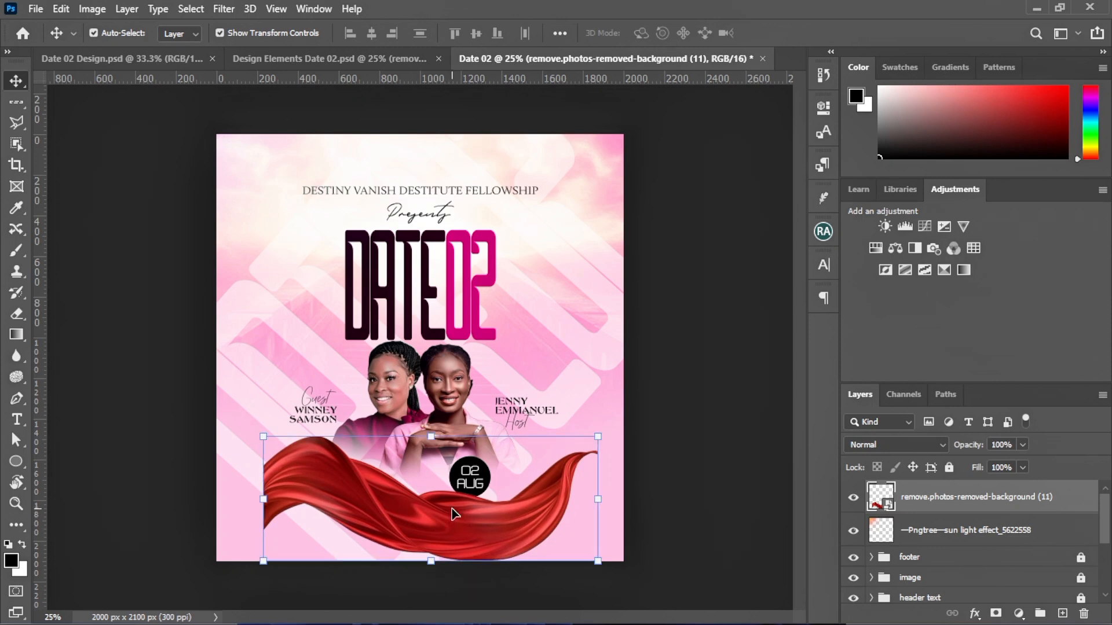
Apply a 7 px Gaussian Blur to the red fabric and rasterize its layer
click(231, 12)
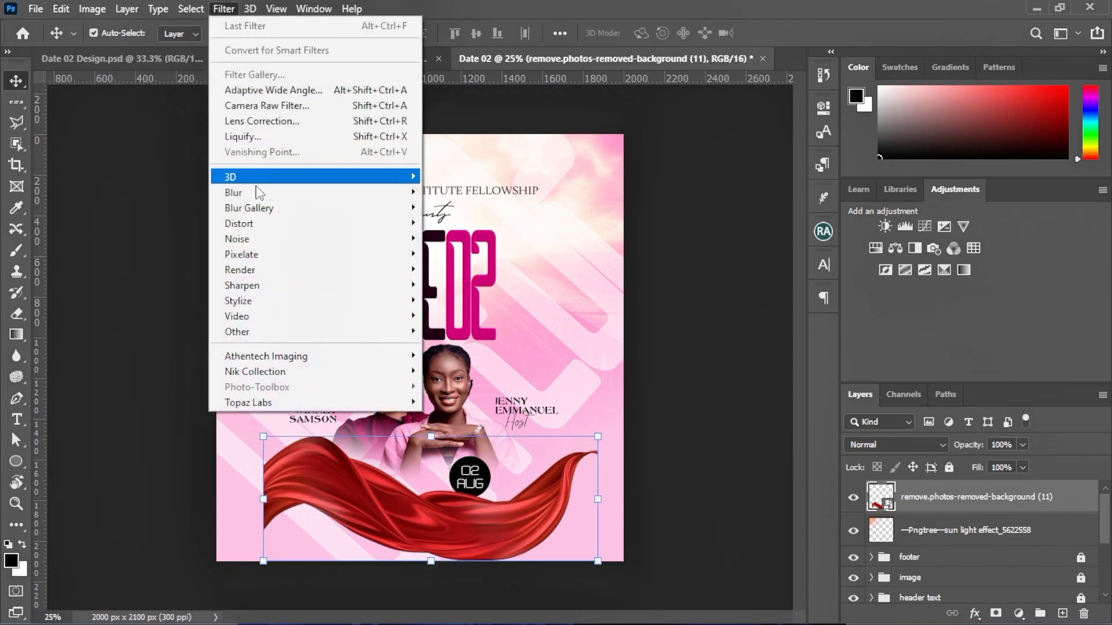
mouse_move(268, 195)
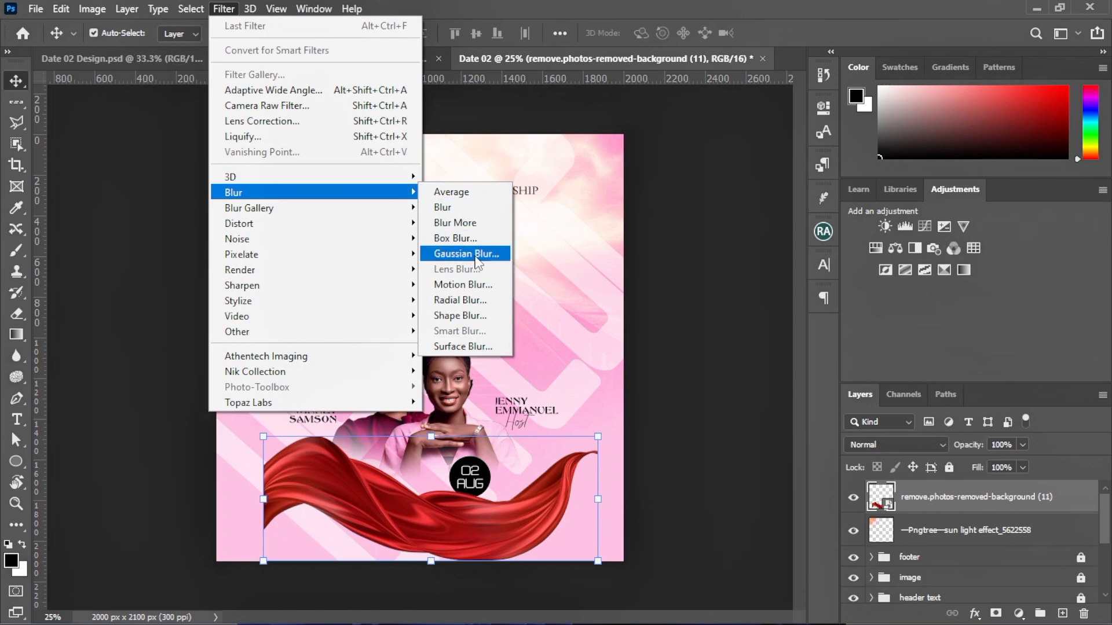
click(466, 254)
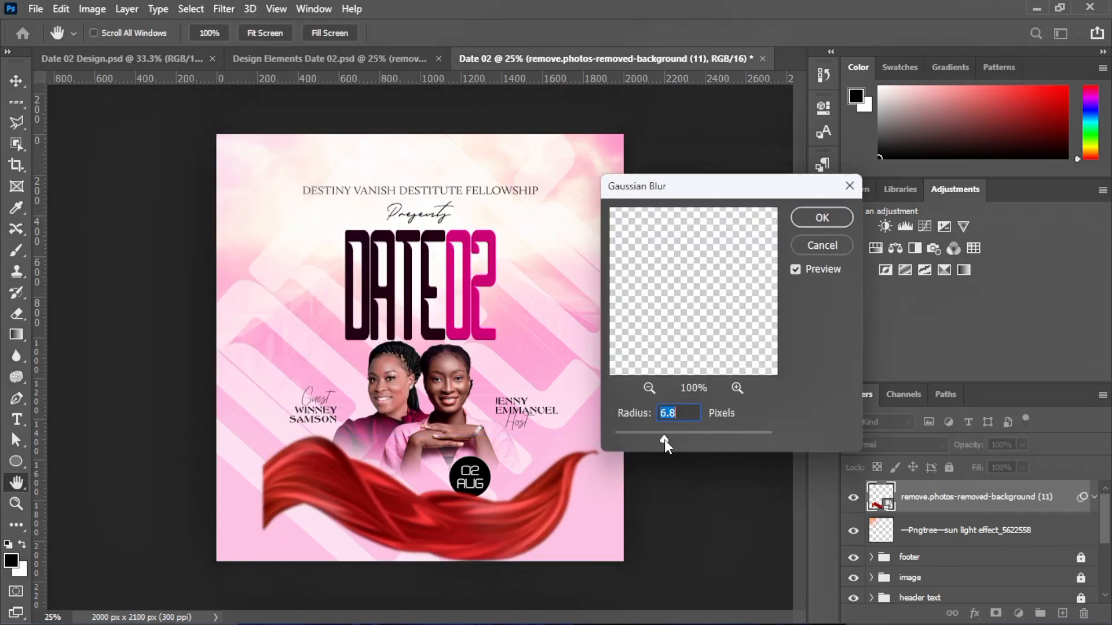
drag(665, 439, 666, 440)
click(821, 218)
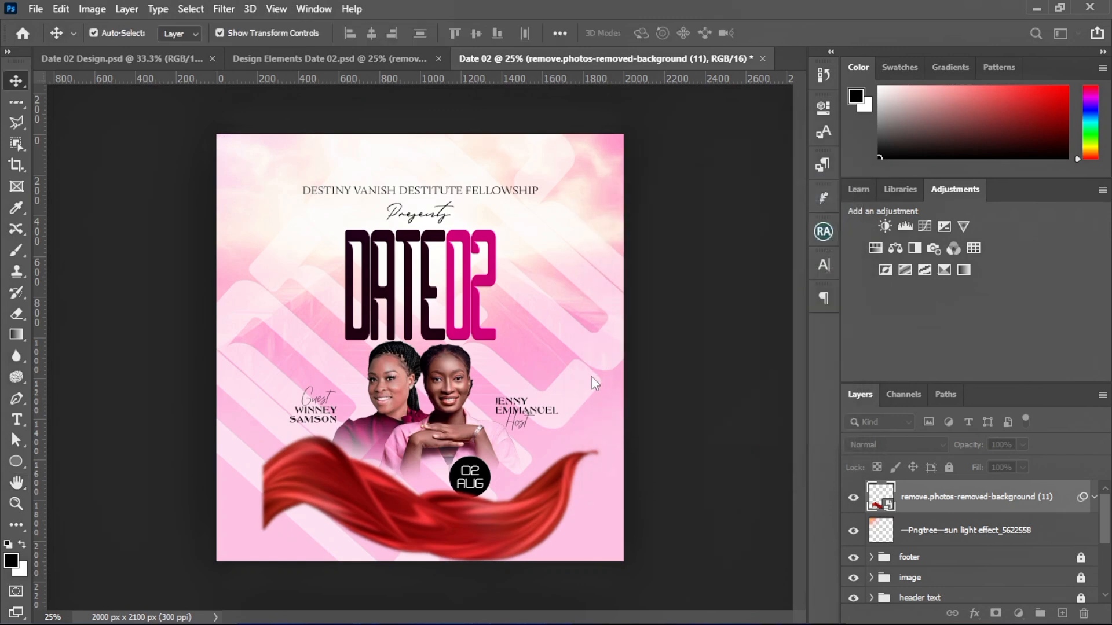
right_click(960, 504)
click(802, 314)
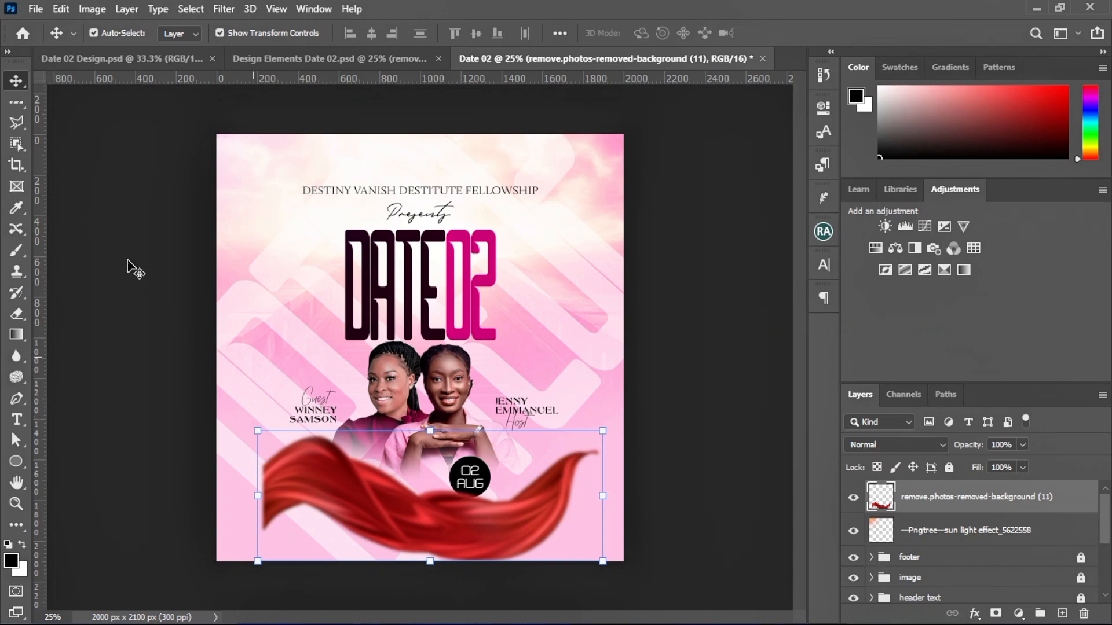
Erase the fabric's left end with a 400 px Soft Round eraser at 0% hardness
click(16, 313)
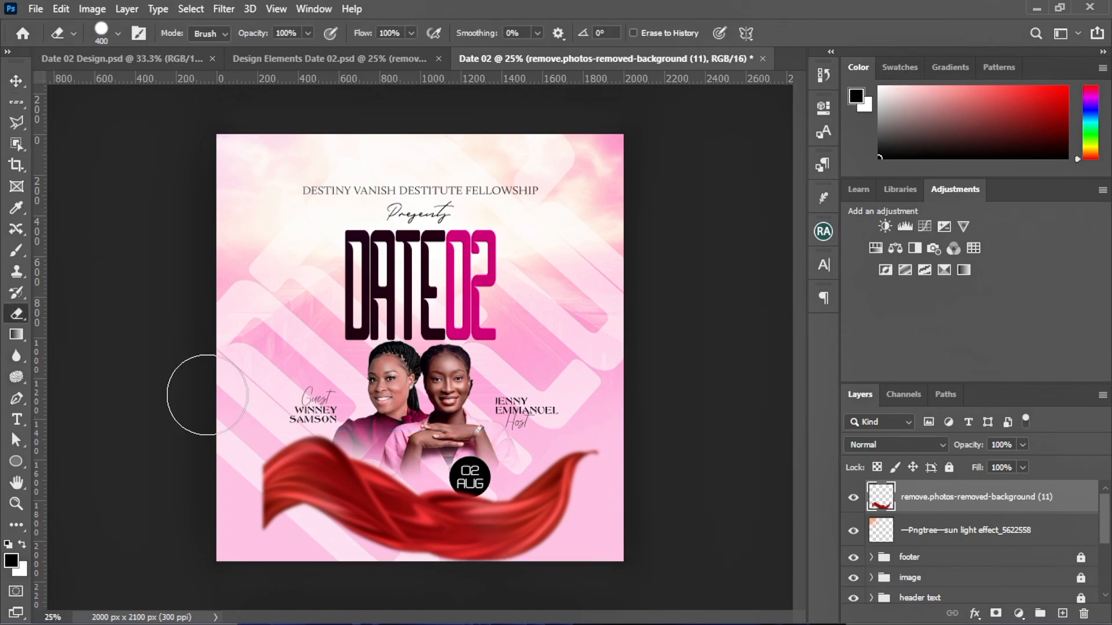
click(118, 34)
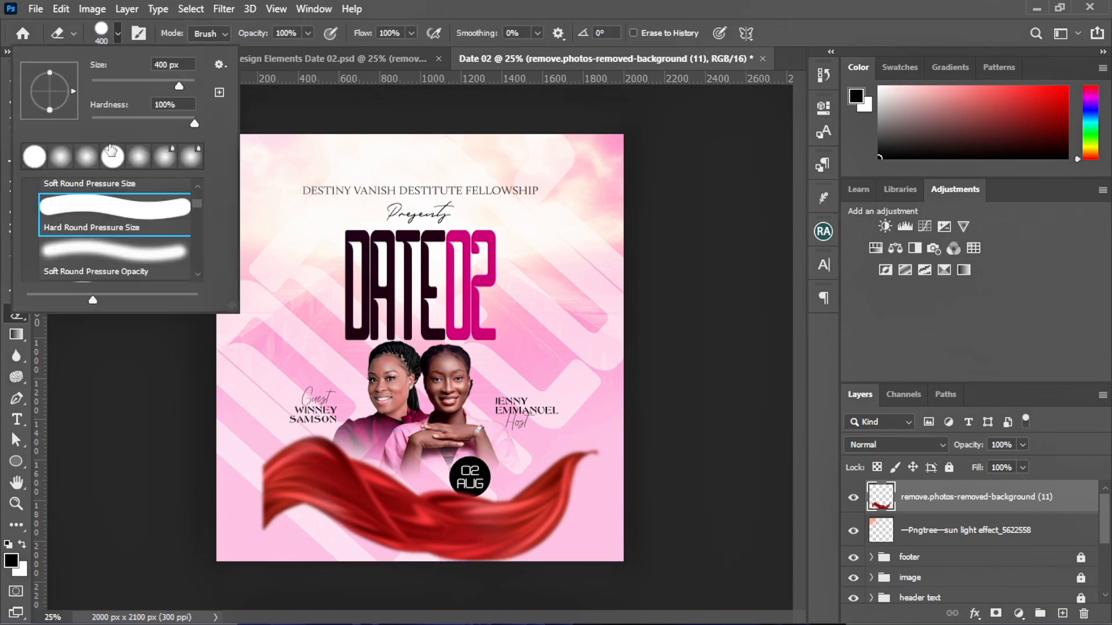
click(92, 256)
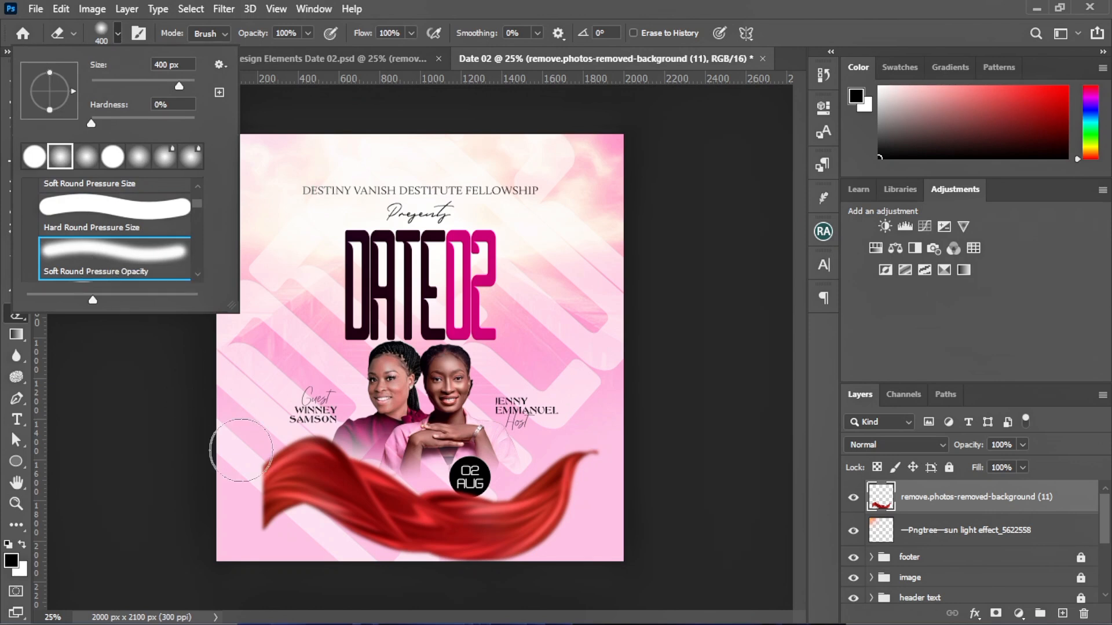
mouse_move(309, 560)
mouse_down()
mouse_move(219, 465)
mouse_move(231, 479)
mouse_move(217, 469)
mouse_move(222, 478)
mouse_move(252, 479)
mouse_move(307, 523)
mouse_move(286, 529)
mouse_move(312, 534)
mouse_move(243, 499)
mouse_move(328, 539)
mouse_move(264, 432)
mouse_move(235, 464)
mouse_move(298, 431)
mouse_move(367, 426)
mouse_move(260, 425)
mouse_move(346, 404)
mouse_move(545, 472)
mouse_up()
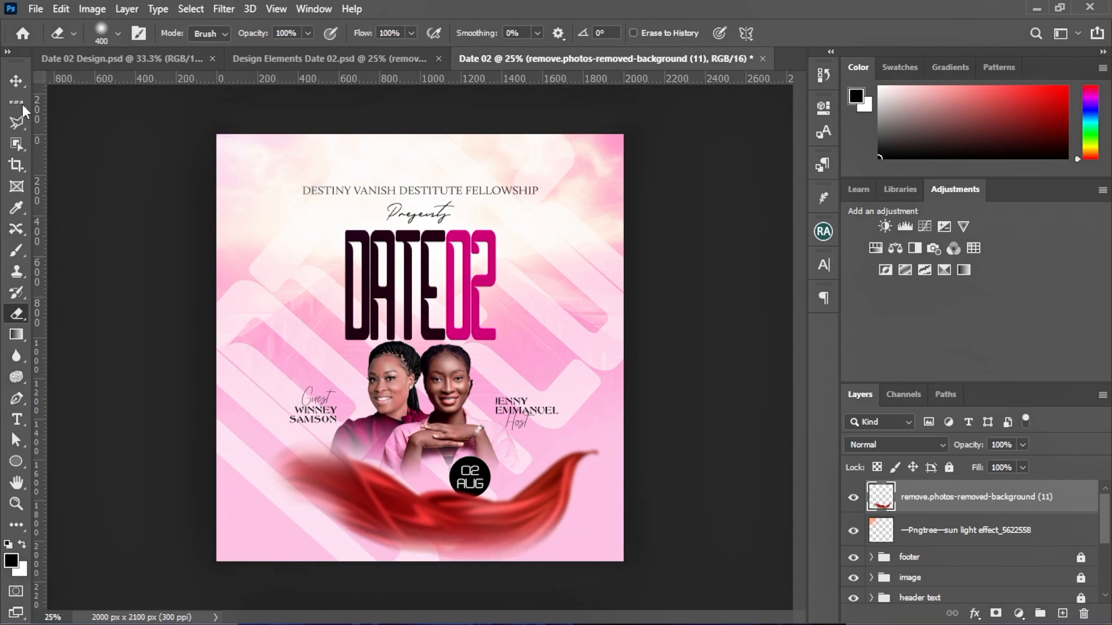
Blend the red fabric layer in Color Dodge as a pale ribbon, nudge it up, and return to Design Elements
click(16, 81)
click(484, 467)
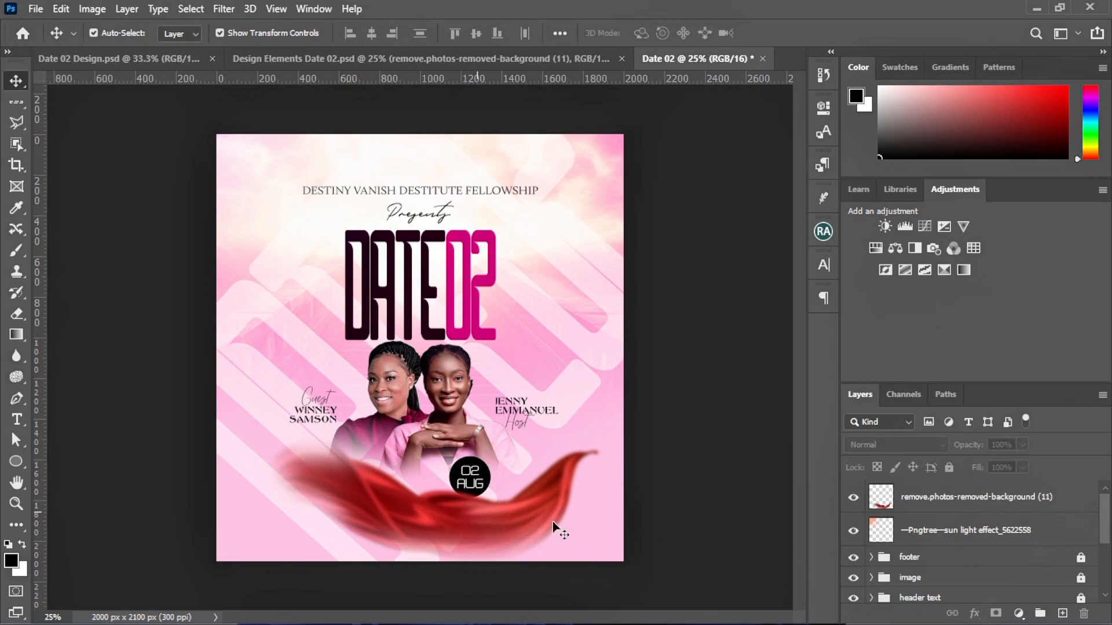
click(907, 497)
click(877, 452)
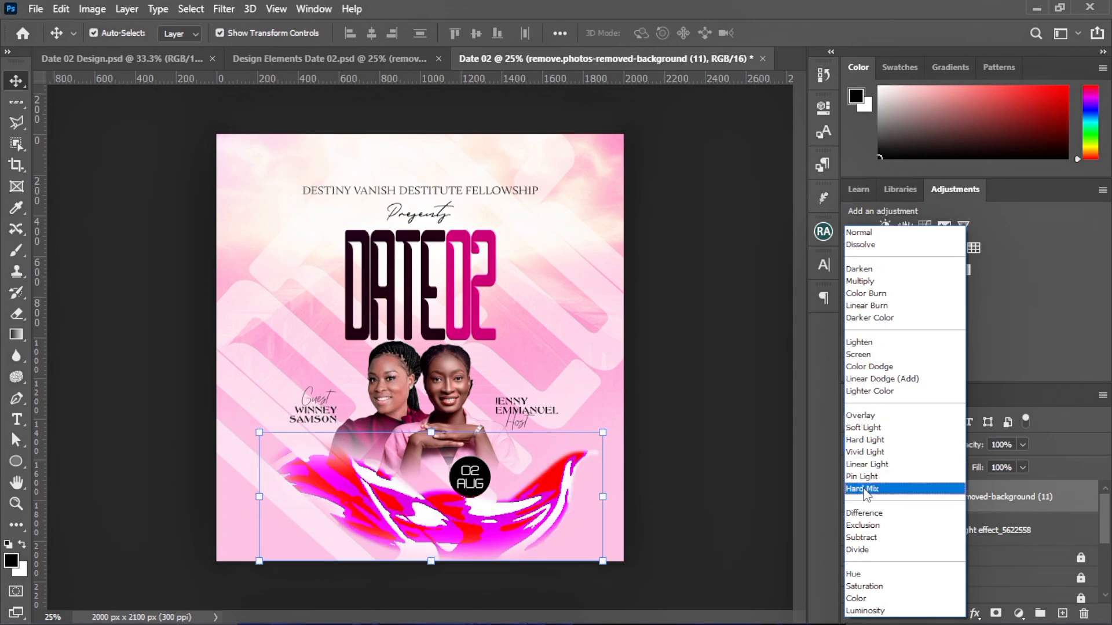
click(869, 372)
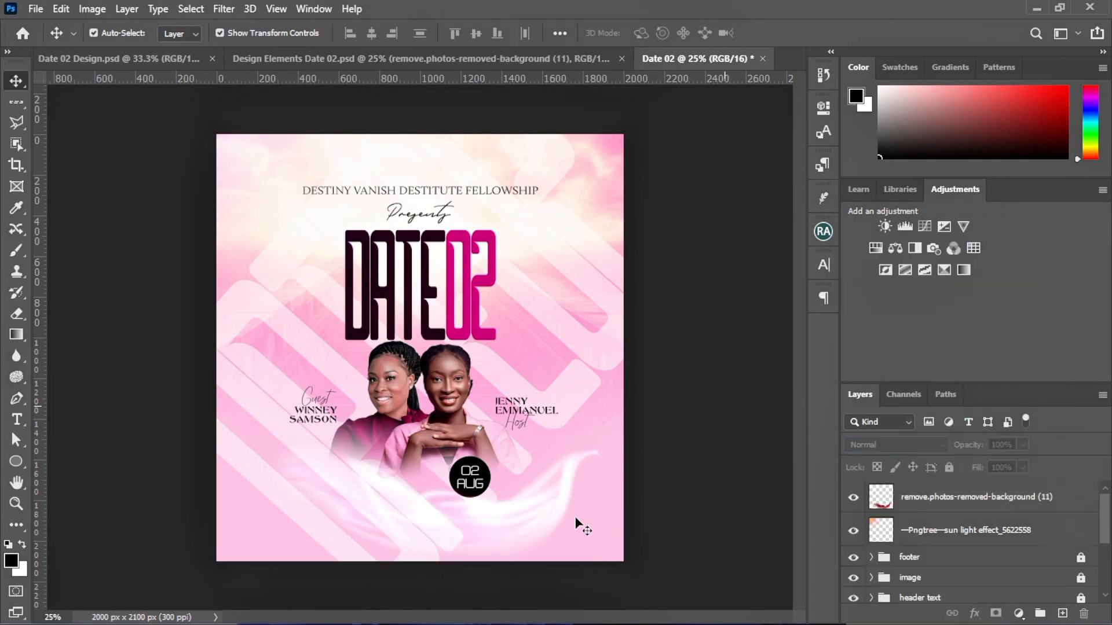
mouse_move(543, 524)
mouse_down()
mouse_move(600, 519)
mouse_move(544, 517)
mouse_up()
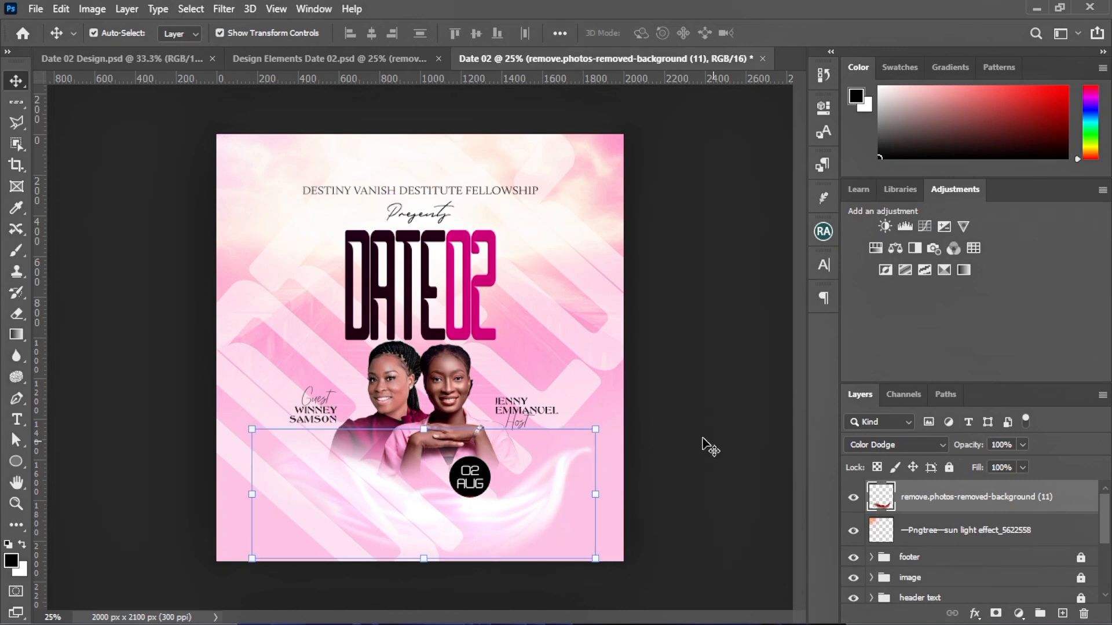
click(378, 65)
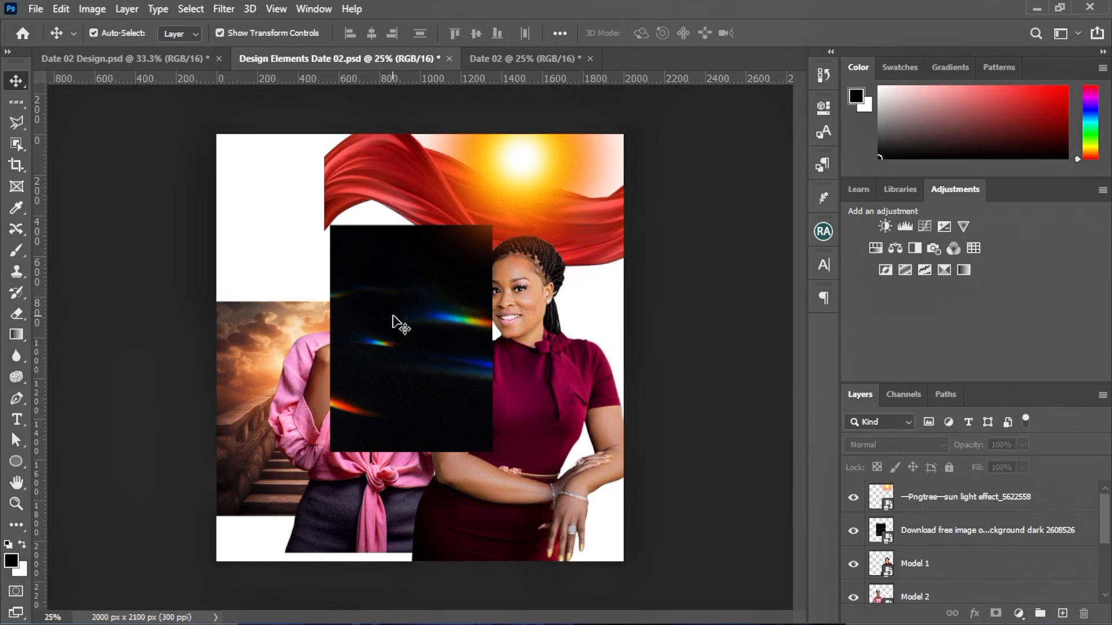
Drag the light-leak image into the Date 02 flyer and scale it to about 113.7% to cover the page
drag(405, 383, 262, 354)
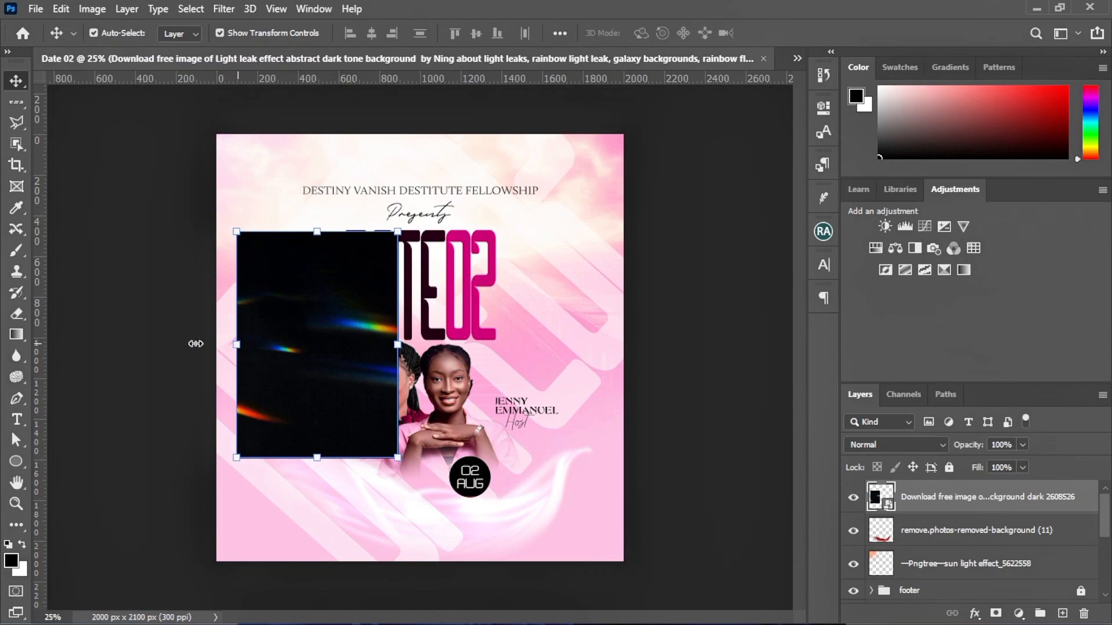
drag(23, 328, 46, 345)
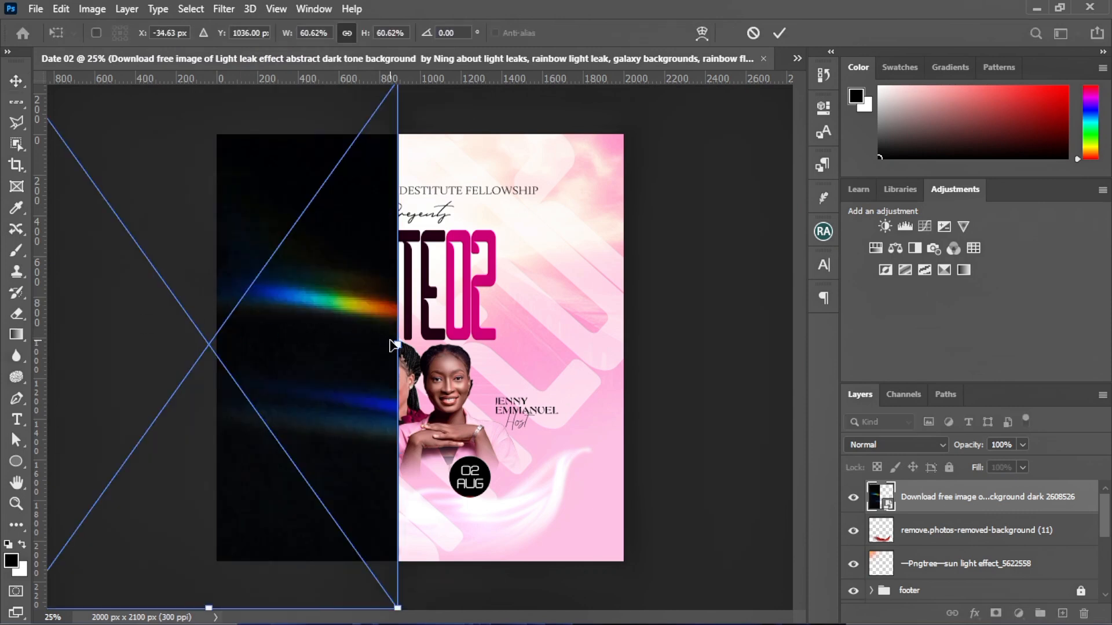
drag(396, 344, 729, 359)
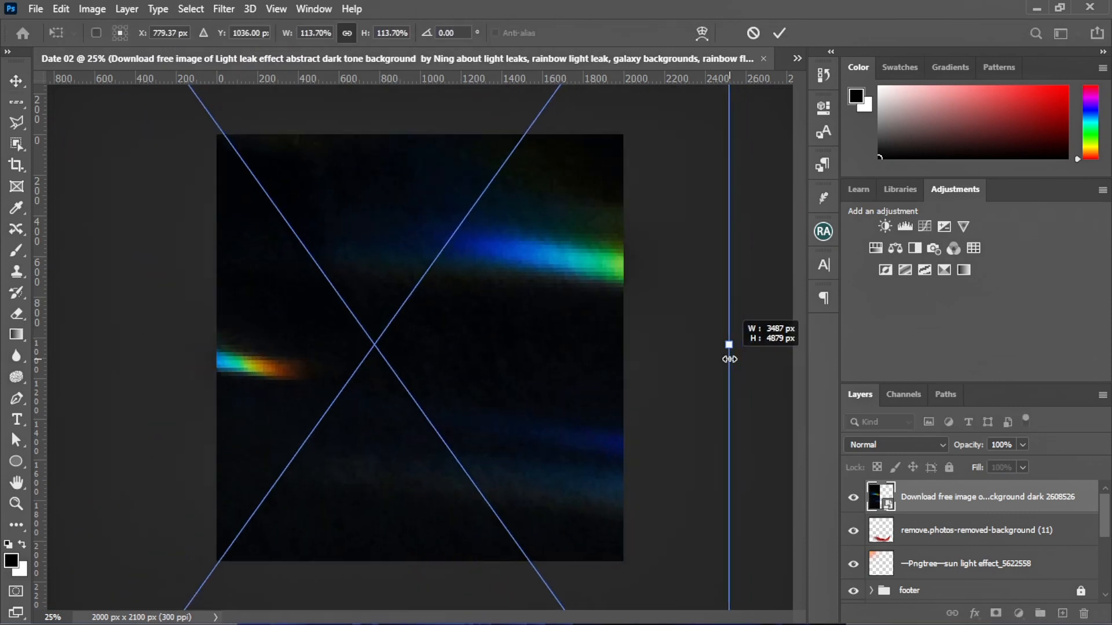
drag(508, 409, 531, 372)
click(779, 34)
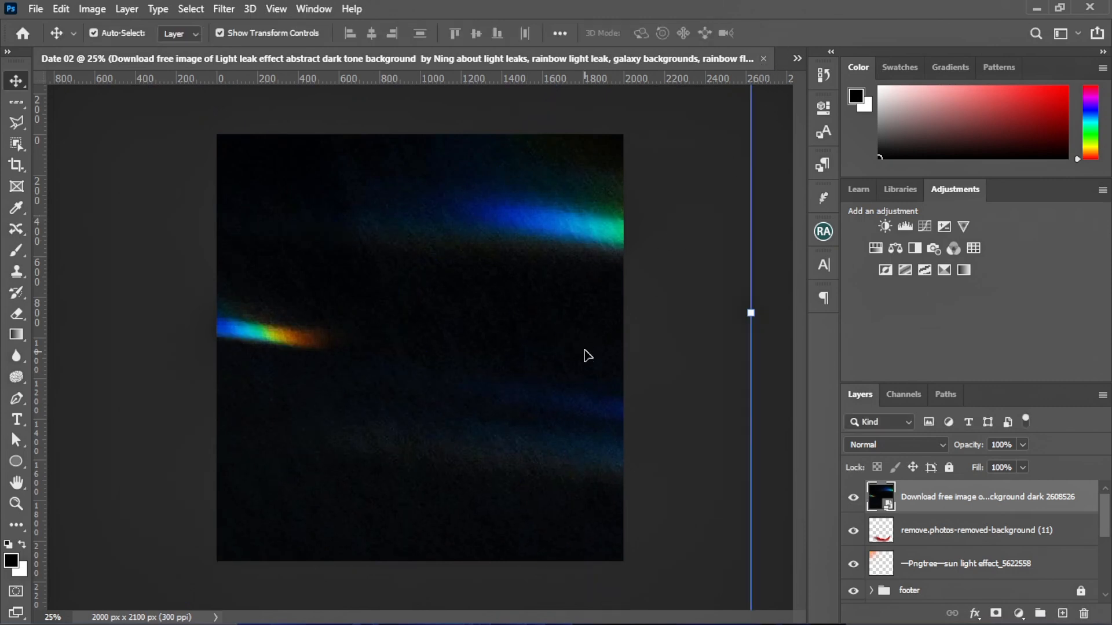
drag(471, 352, 471, 351)
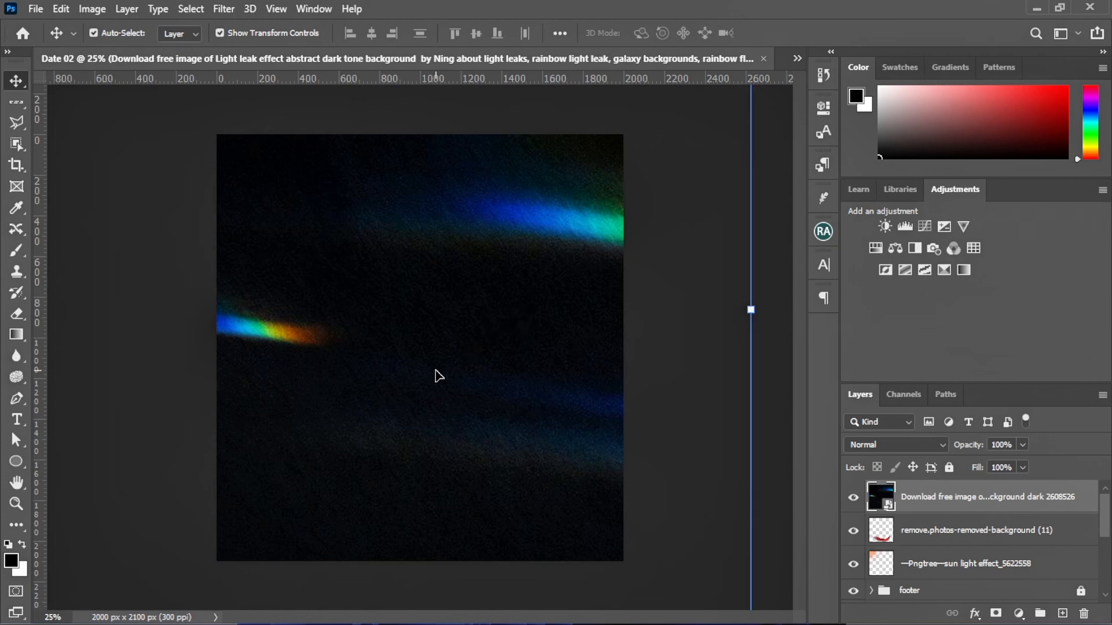
mouse_move(473, 397)
mouse_down()
mouse_move(479, 390)
mouse_move(467, 392)
mouse_up()
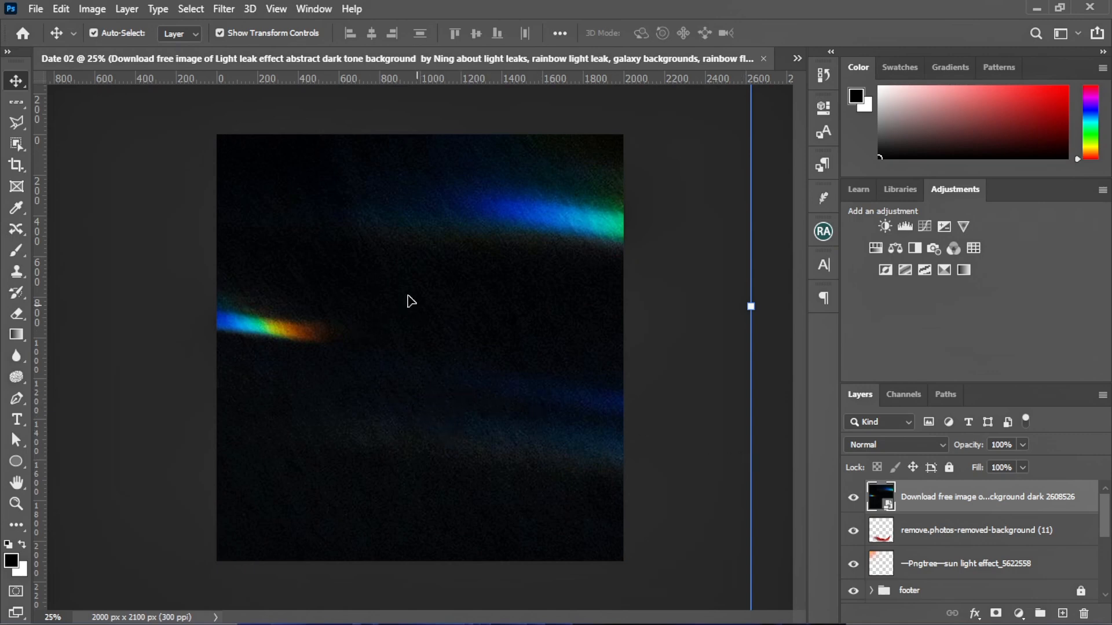
Rasterize the light-leak layer and apply Camera Raw Noise Reduction 100 and Color Noise Reduction 94
right_click(925, 497)
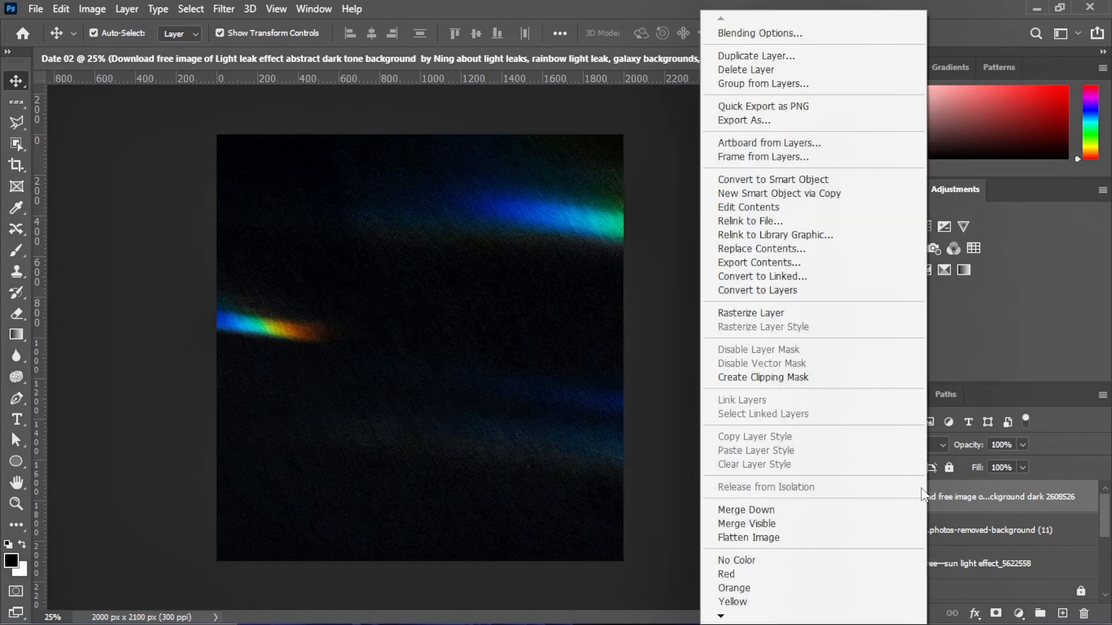
click(751, 312)
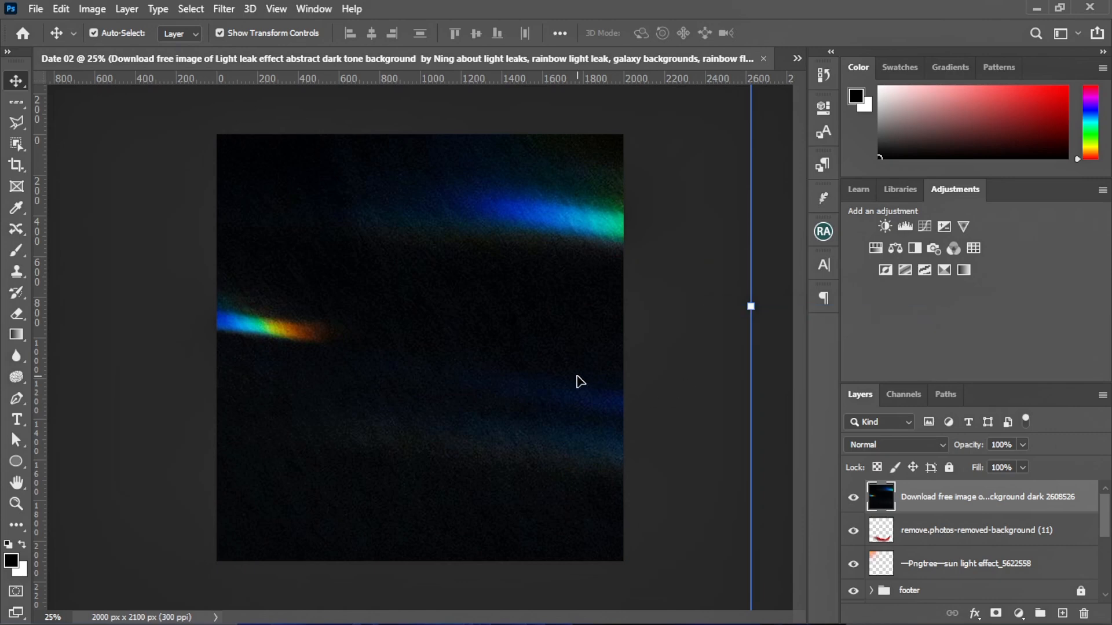
click(224, 9)
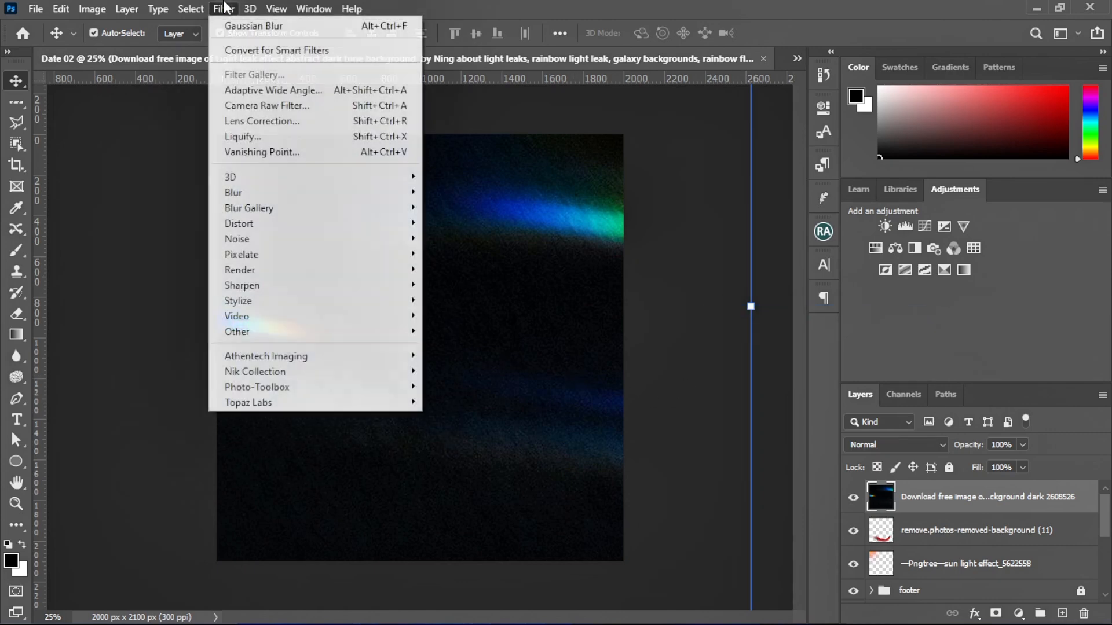
click(270, 110)
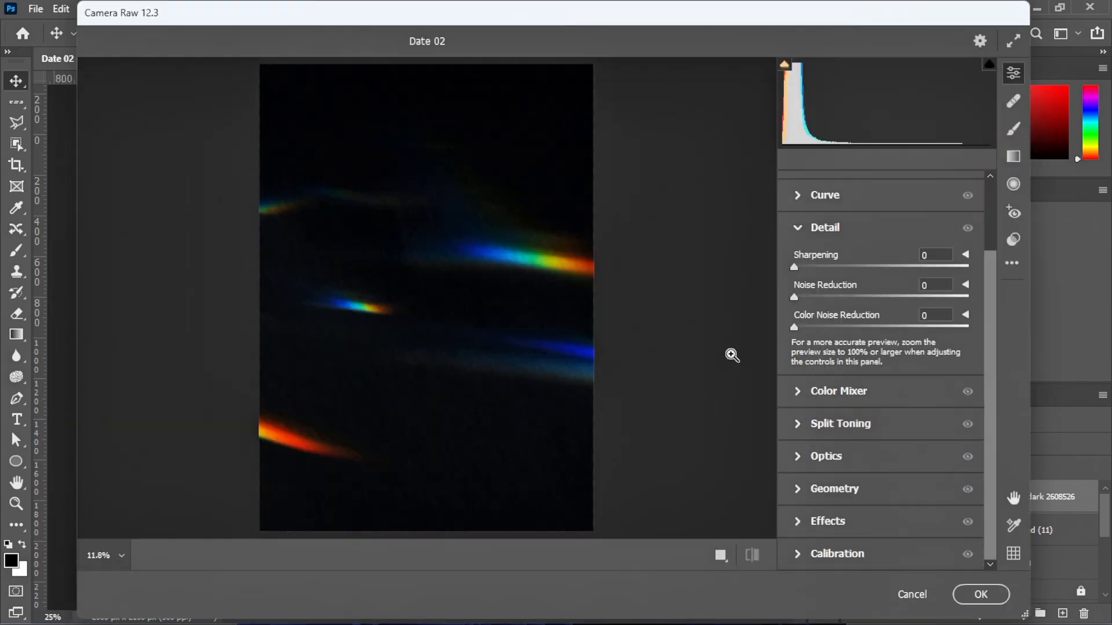
drag(793, 297, 1010, 320)
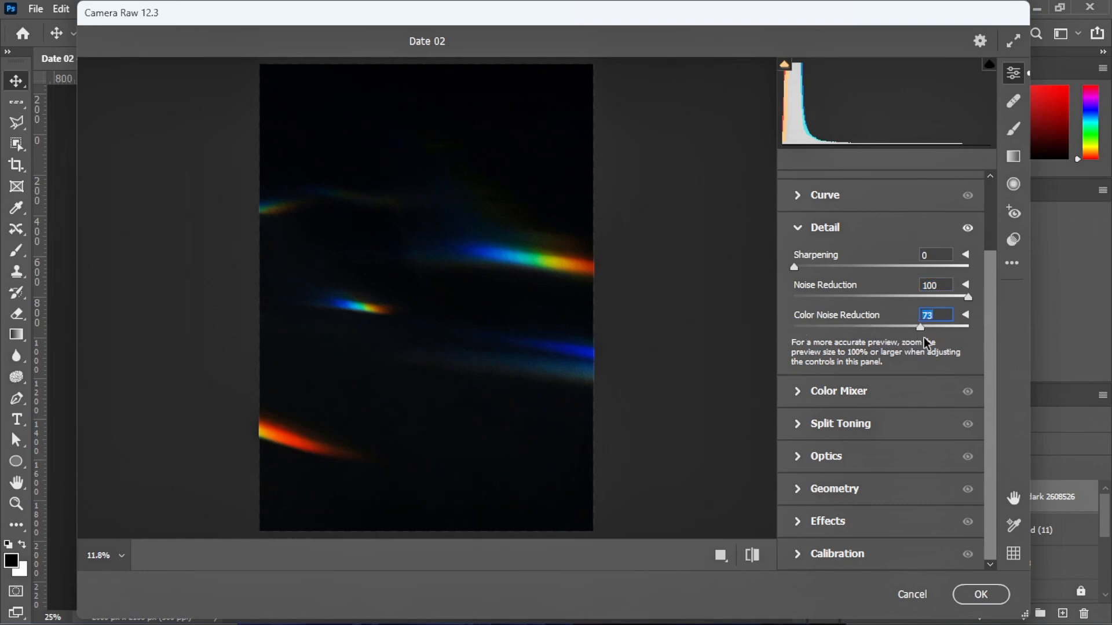
drag(927, 343, 959, 344)
click(500, 387)
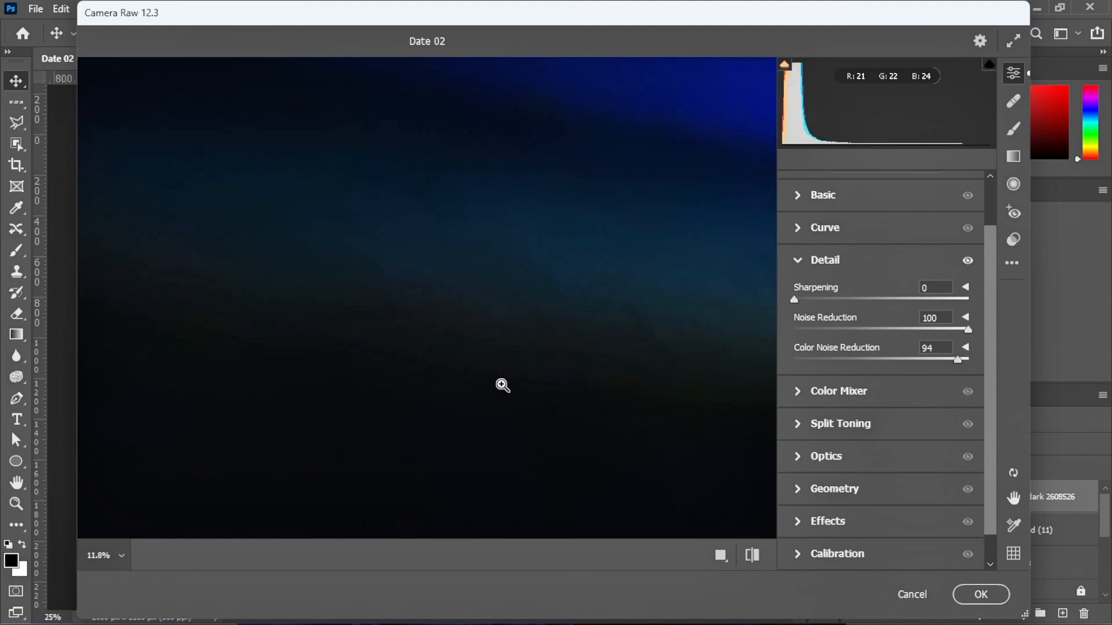
alt+click(501, 386)
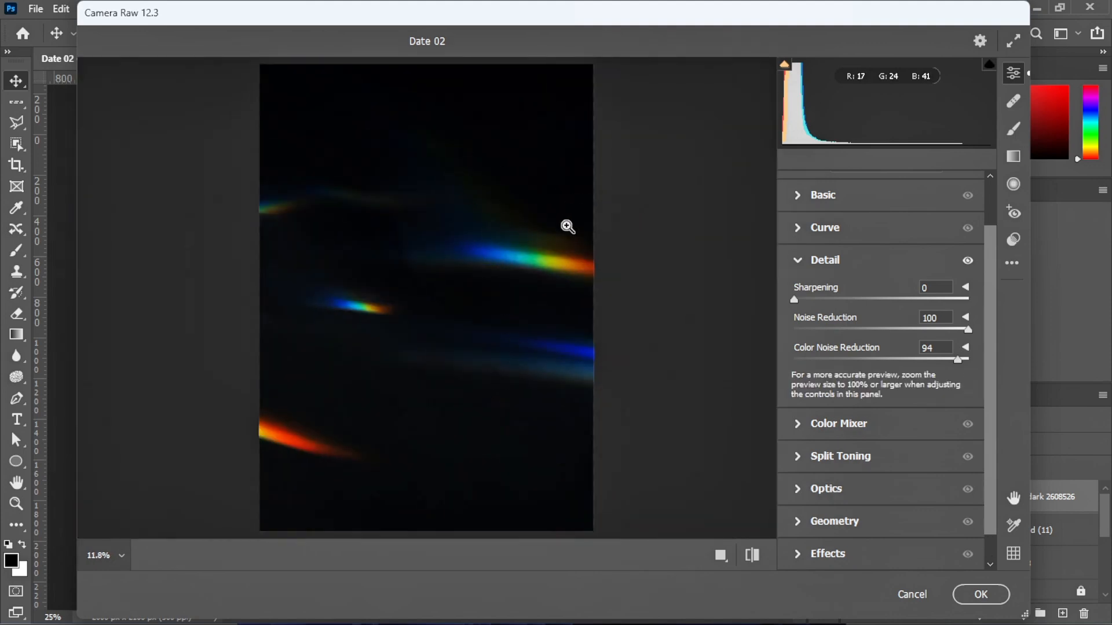
click(968, 597)
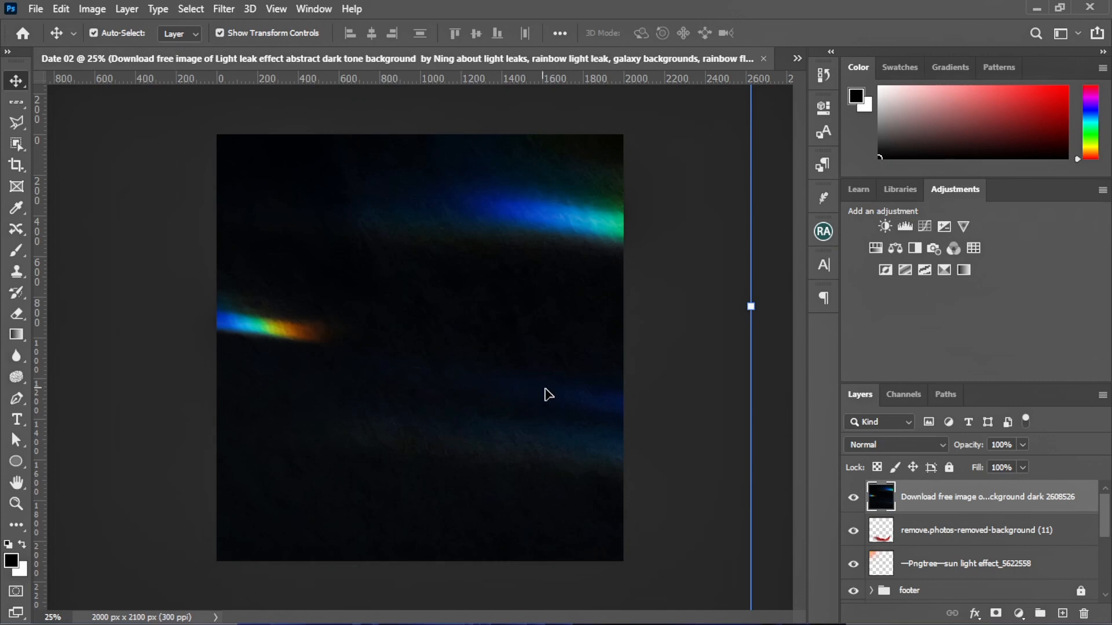
Set the light-leak layer to Linear Dodge (Add) blending at 22% opacity
click(891, 447)
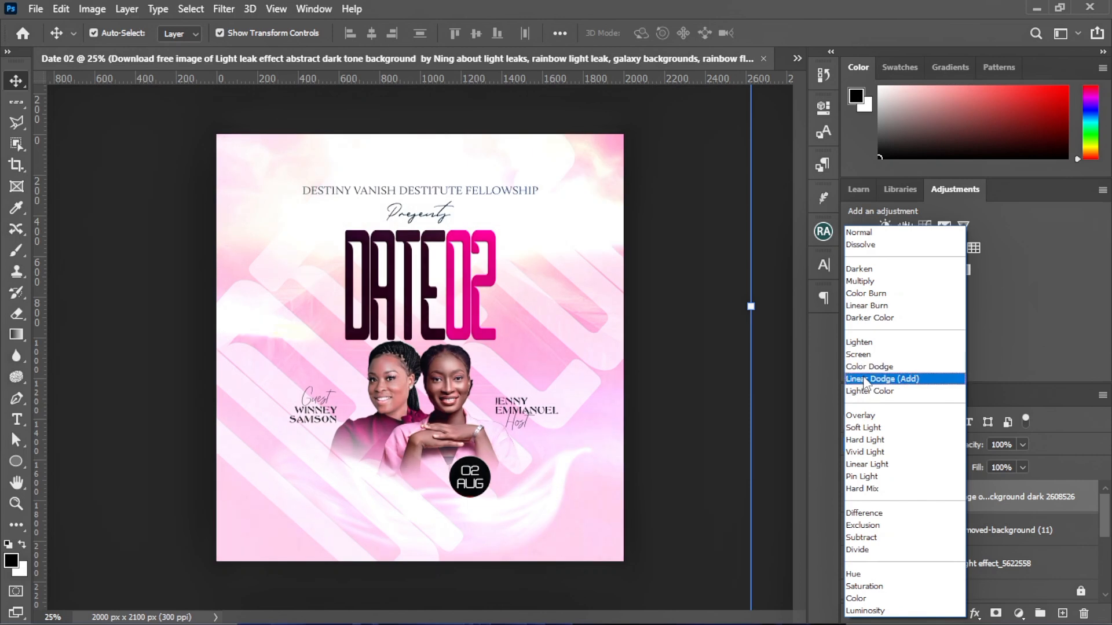
click(864, 382)
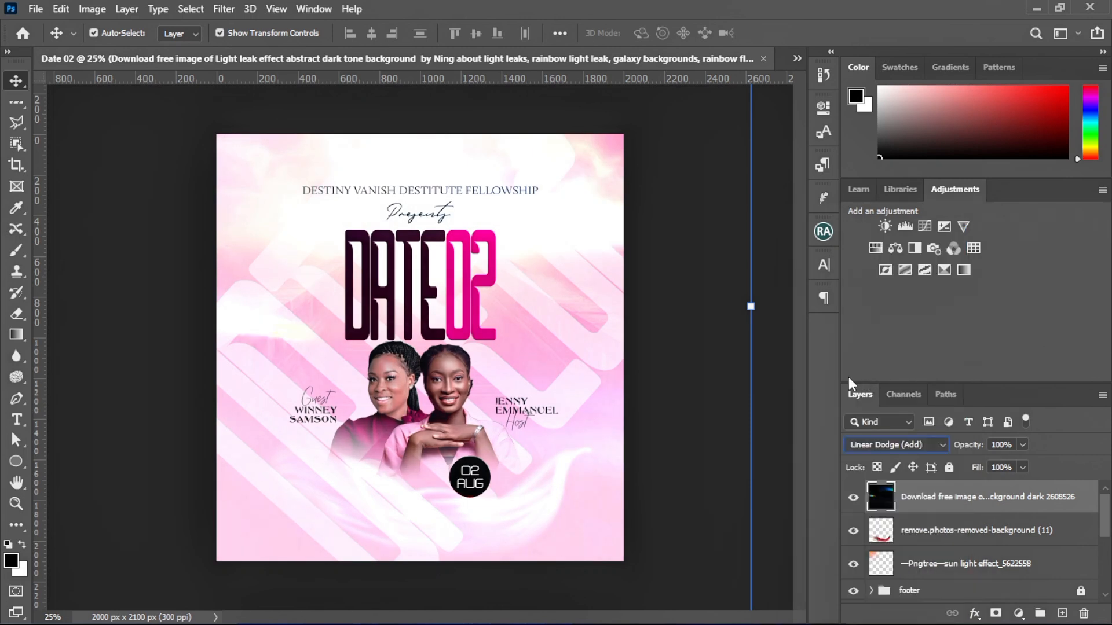
click(1021, 445)
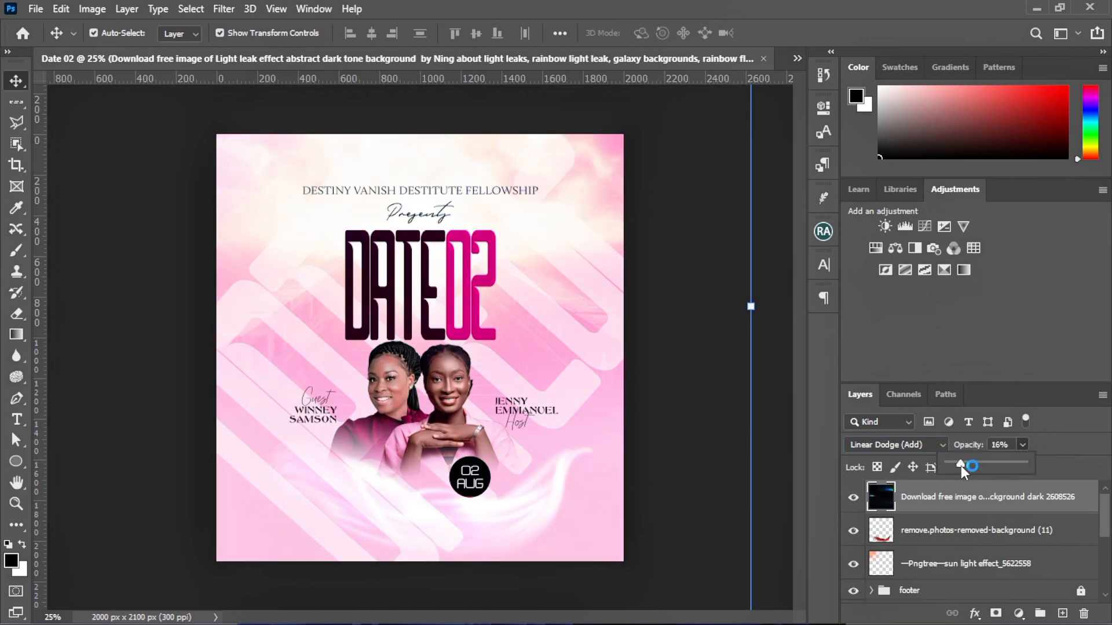
drag(961, 466, 977, 469)
click(855, 497)
Toggle the light leak's visibility to compare before and after, leaving it visible and deselected
click(854, 497)
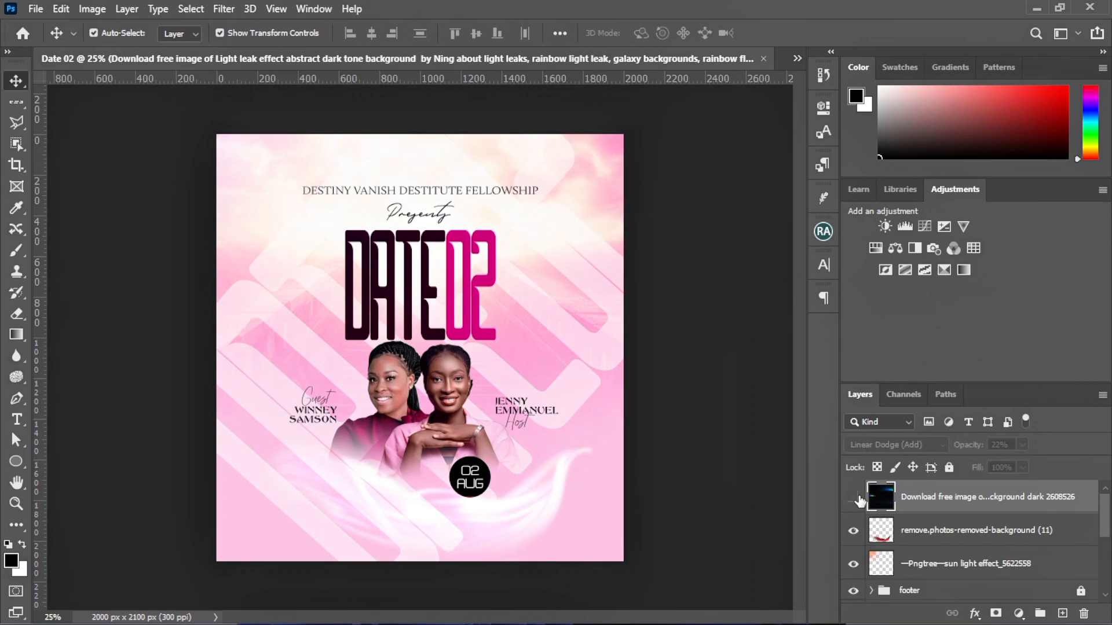
click(853, 497)
click(854, 497)
click(859, 499)
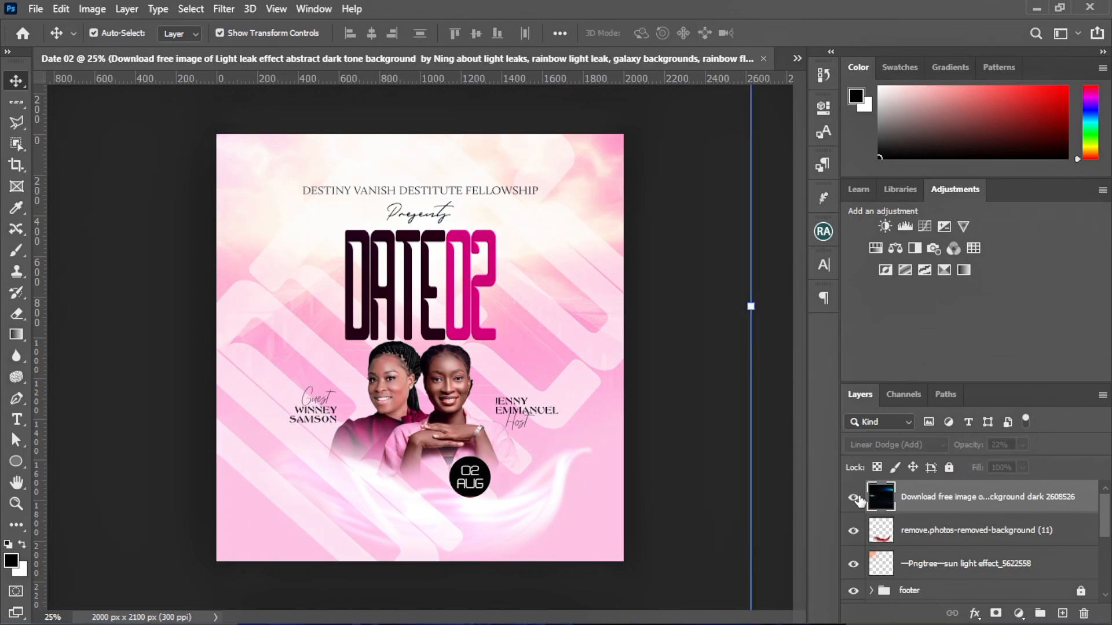
click(858, 498)
click(859, 498)
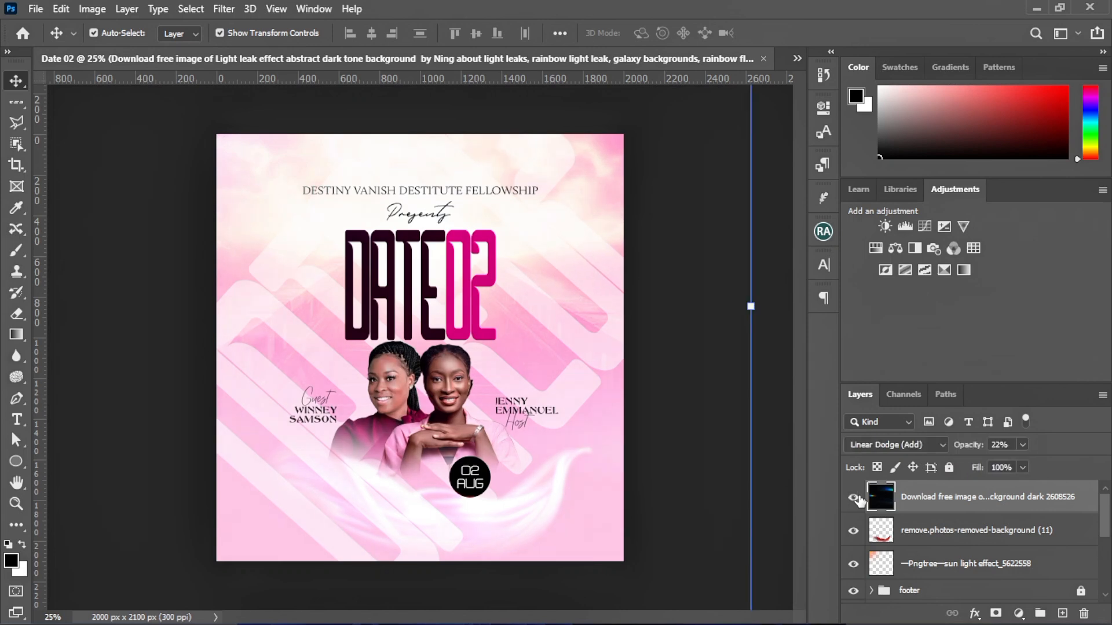
click(858, 498)
click(858, 498)
click(160, 393)
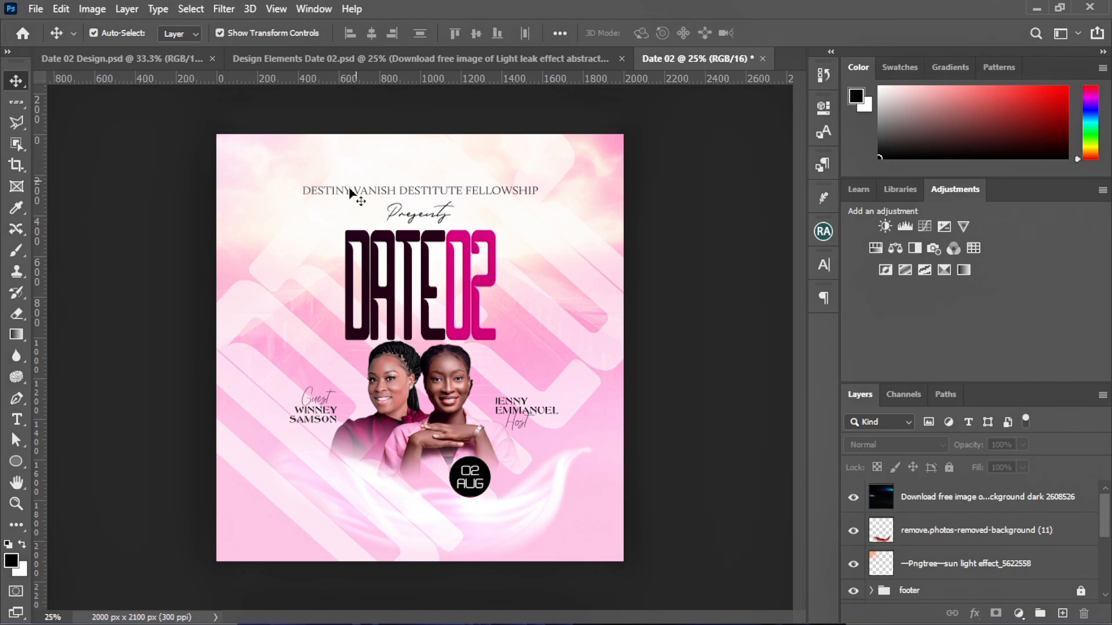
Group the three effect layers into a group named 'light effect' and lock it
click(941, 498)
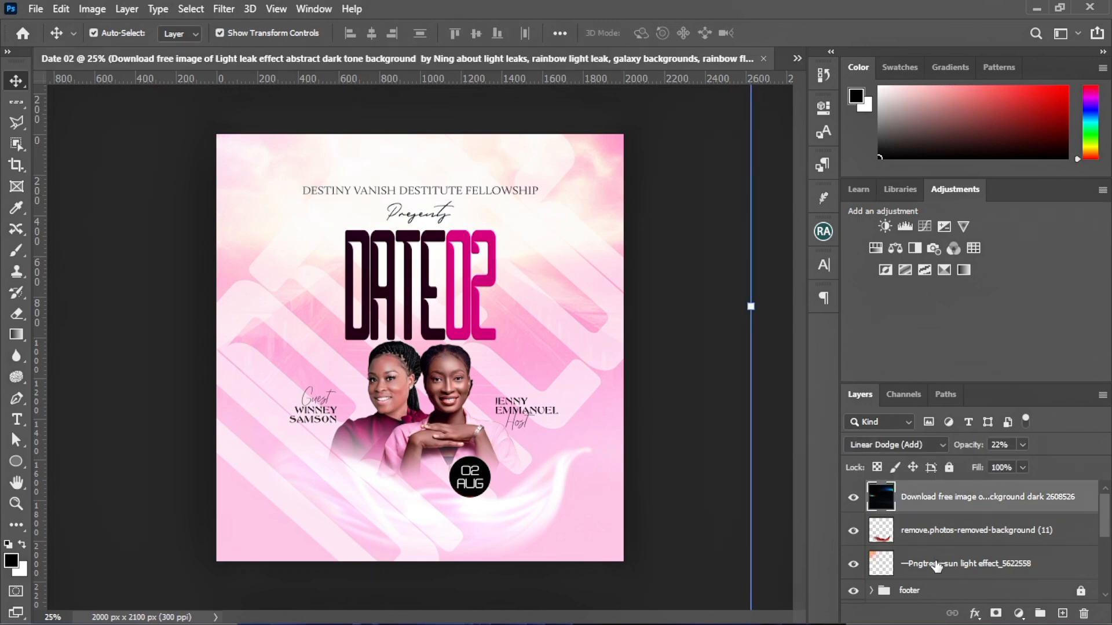
shift+click(936, 565)
key(ctrl+g)
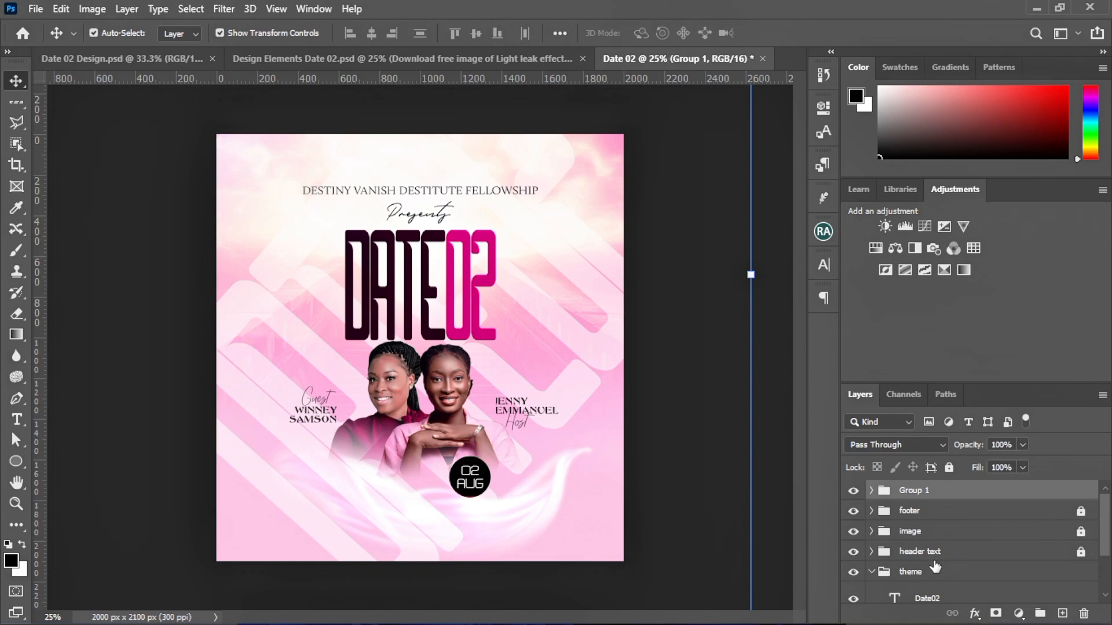
double_click(913, 491)
text(light effect)
click(980, 492)
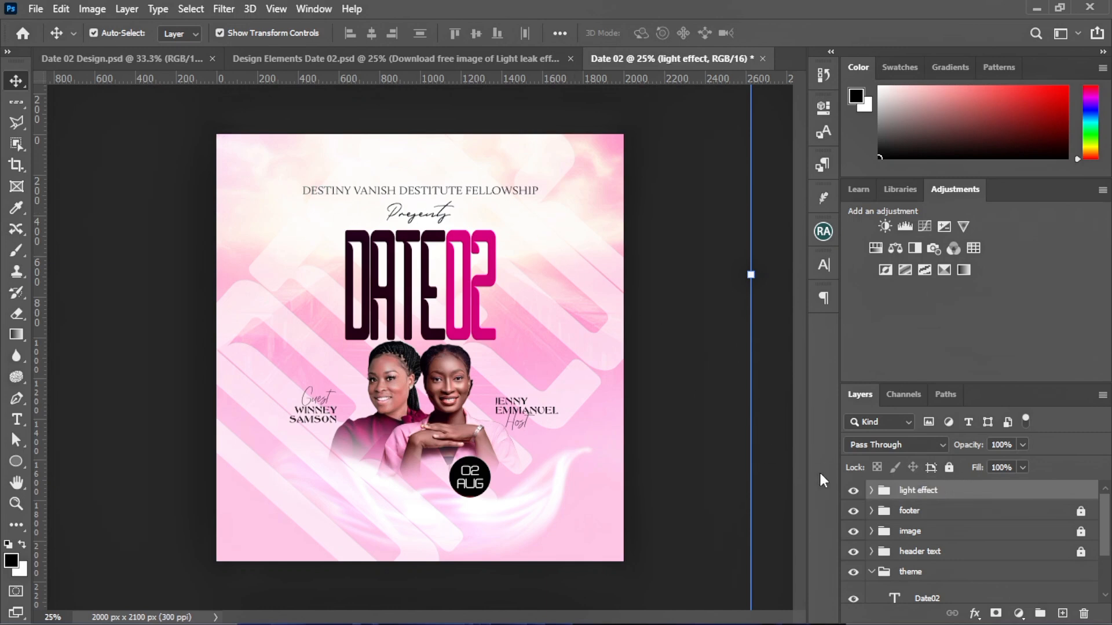
key(ctrl+/)
click(476, 280)
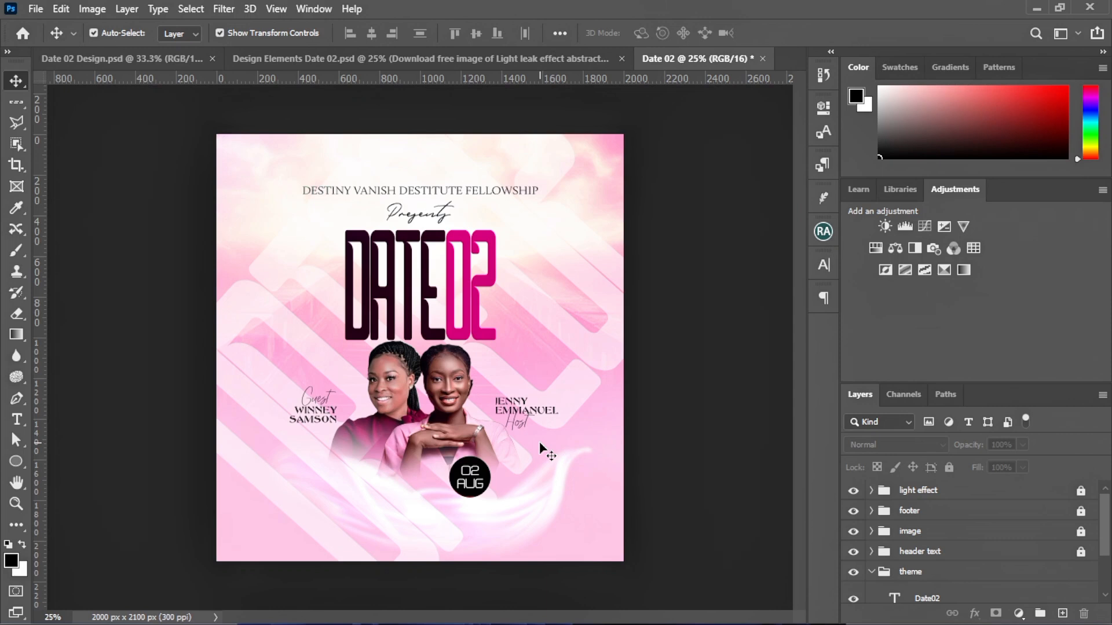
Stamp all visible layers into a new merged layer on top with Ctrl+Alt+Shift+E
click(925, 494)
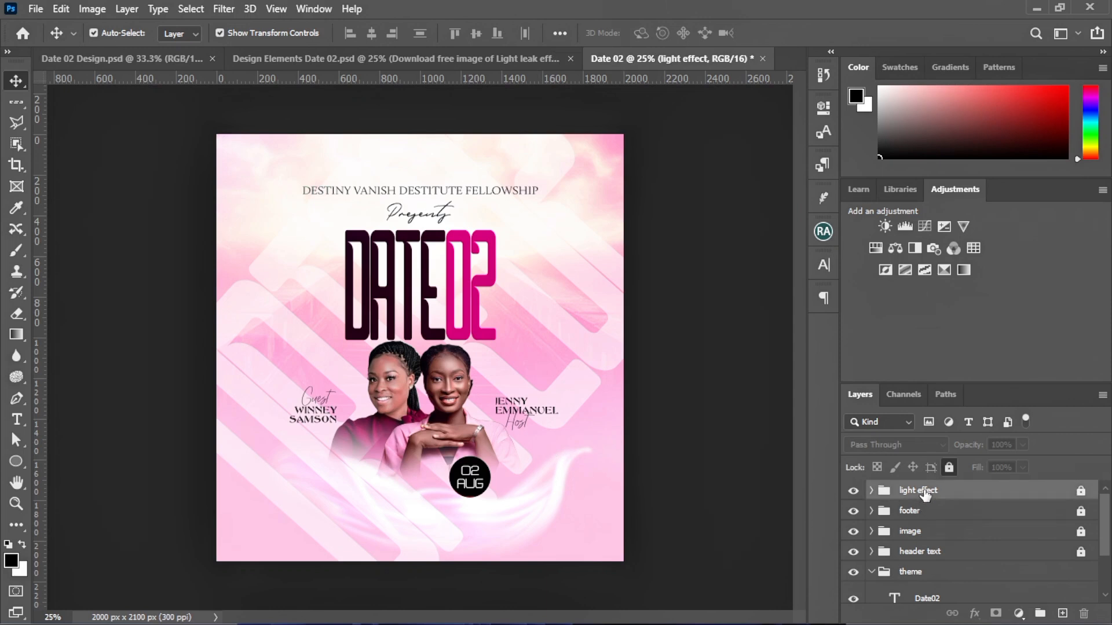
click(871, 572)
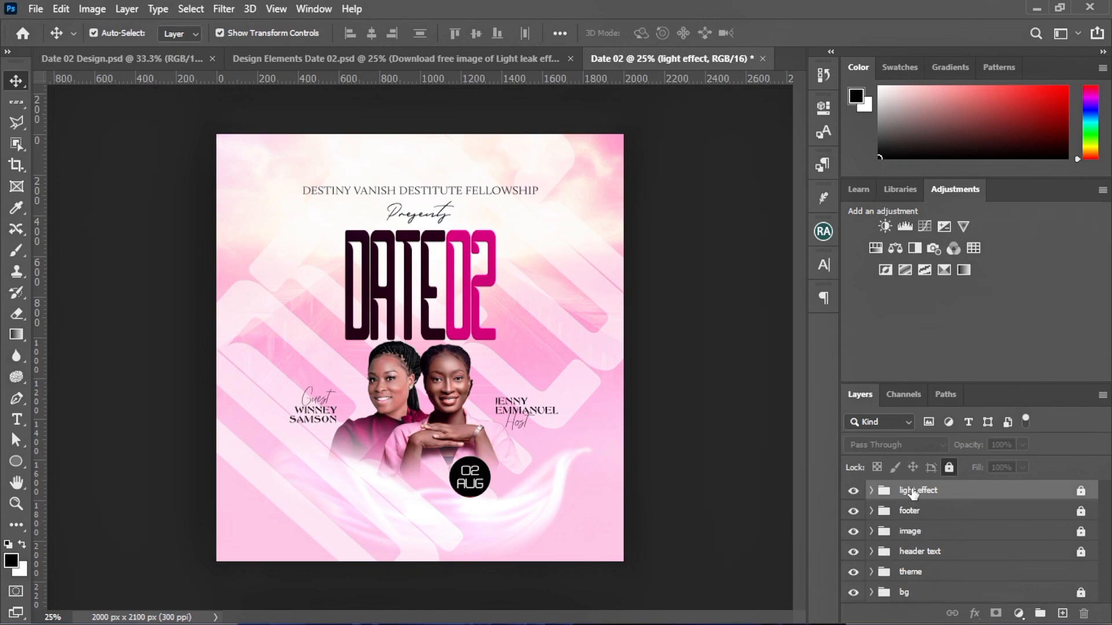
key(ctrl)
key(ctrl+alt+shift+e)
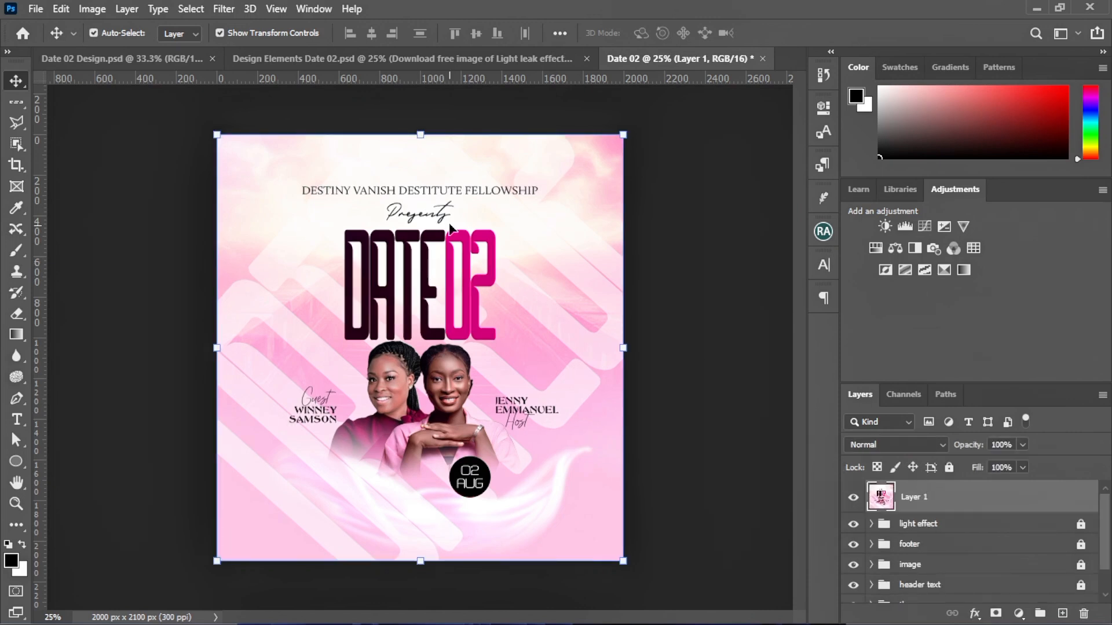
In the Camera Raw Filter on the merged layer, raise Texture to +26
click(223, 9)
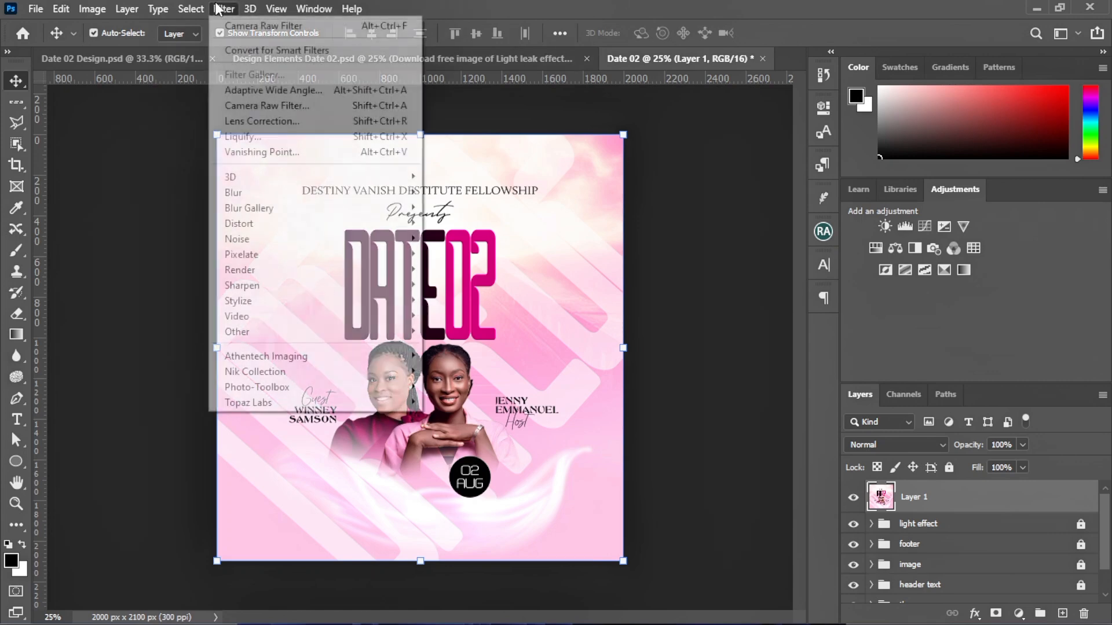
click(252, 106)
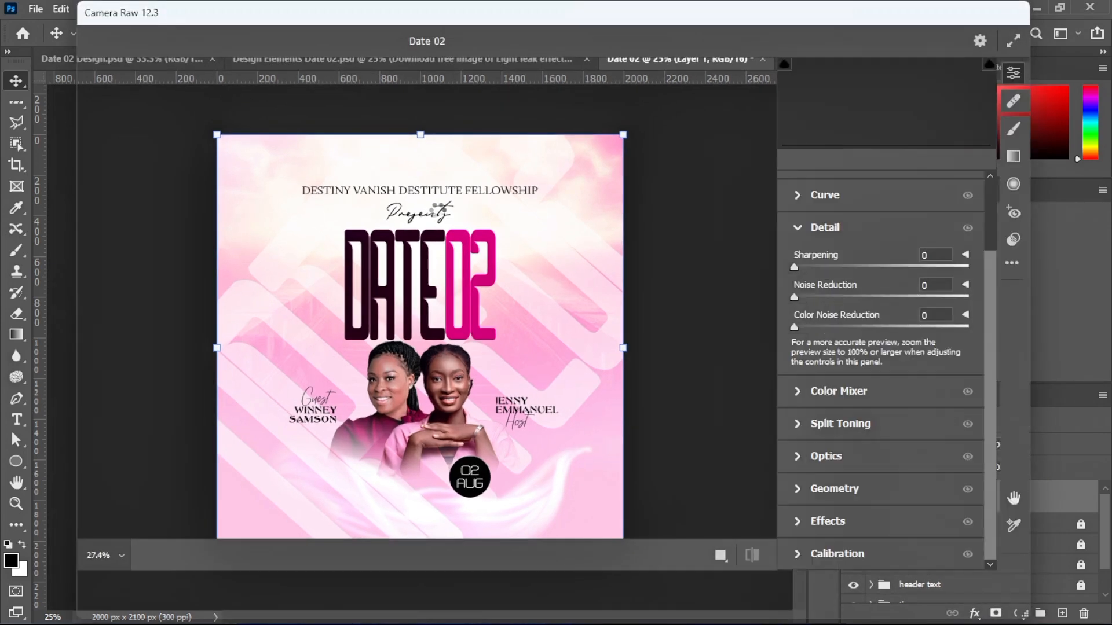
scroll(857, 242, up, 2)
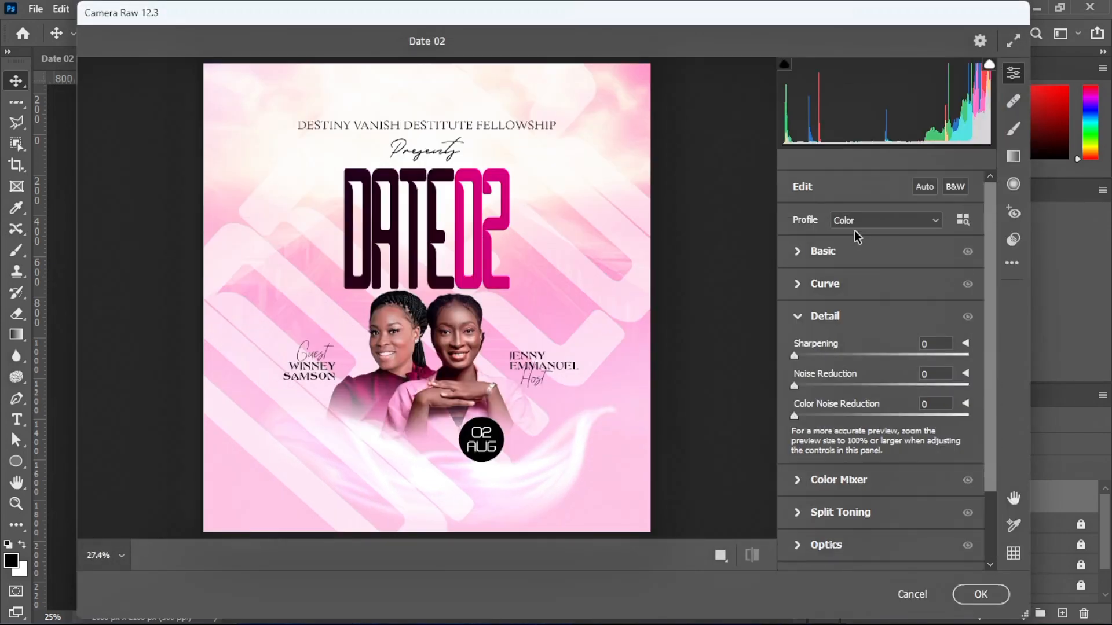
click(799, 252)
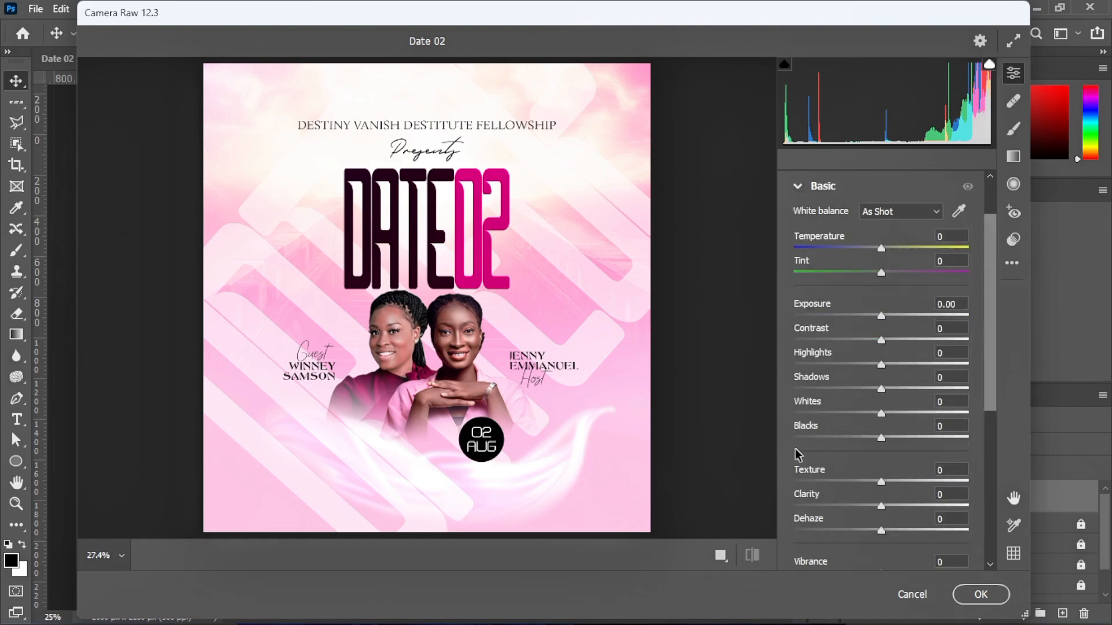
drag(880, 483, 903, 484)
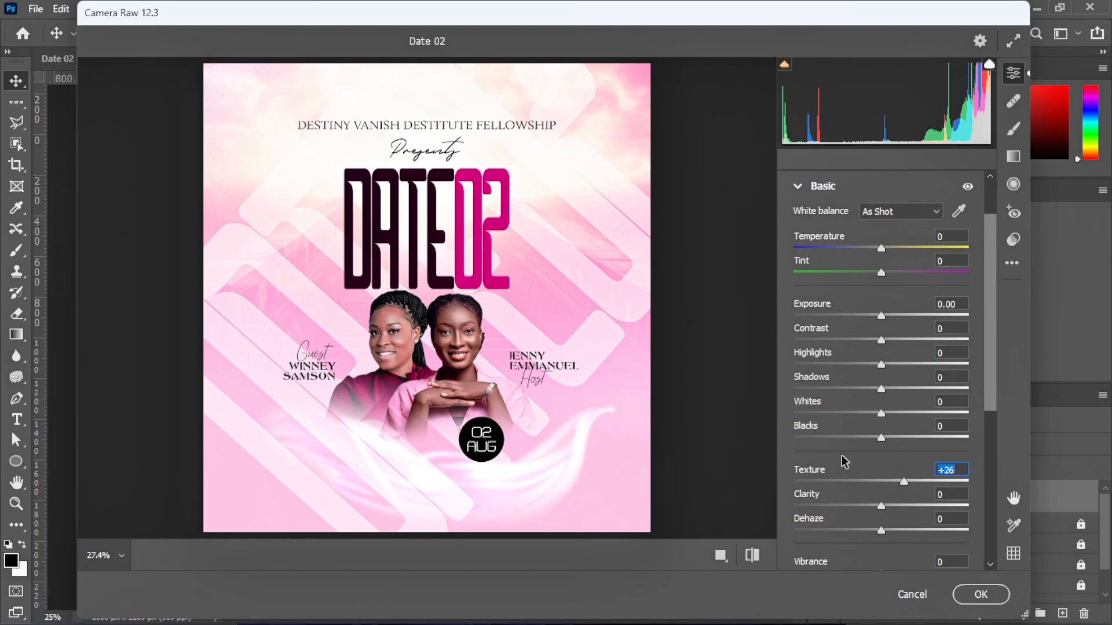
Apply Sharpening 68, Noise Reduction 9 and Color Noise Reduction 9, then check the finished flyer
scroll(877, 476, down, 3)
scroll(885, 472, down, 5)
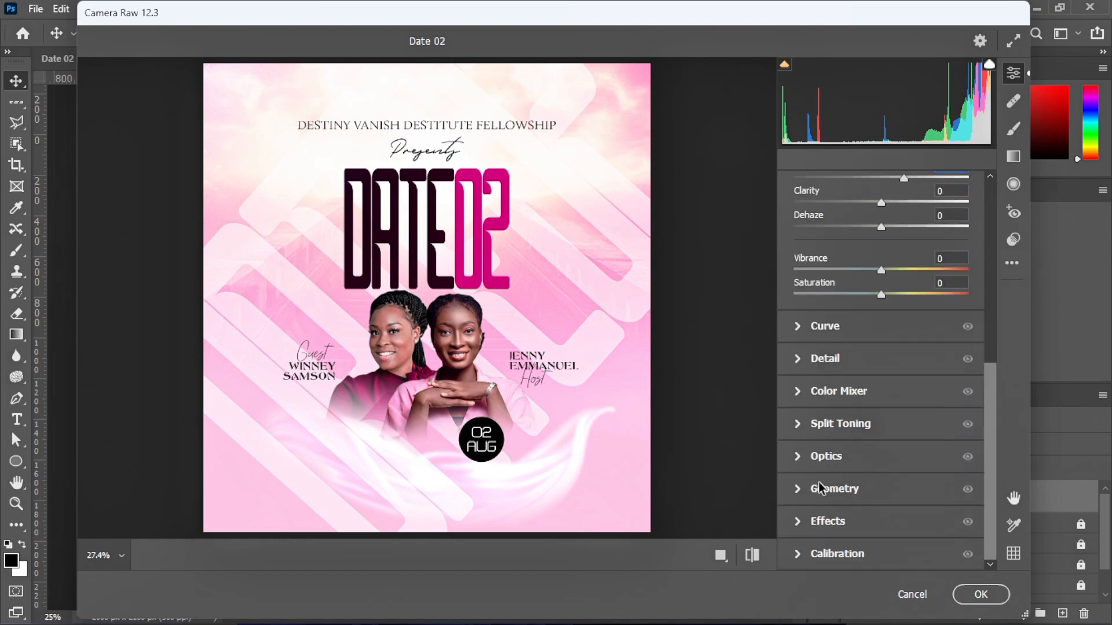
click(832, 359)
drag(797, 356, 874, 367)
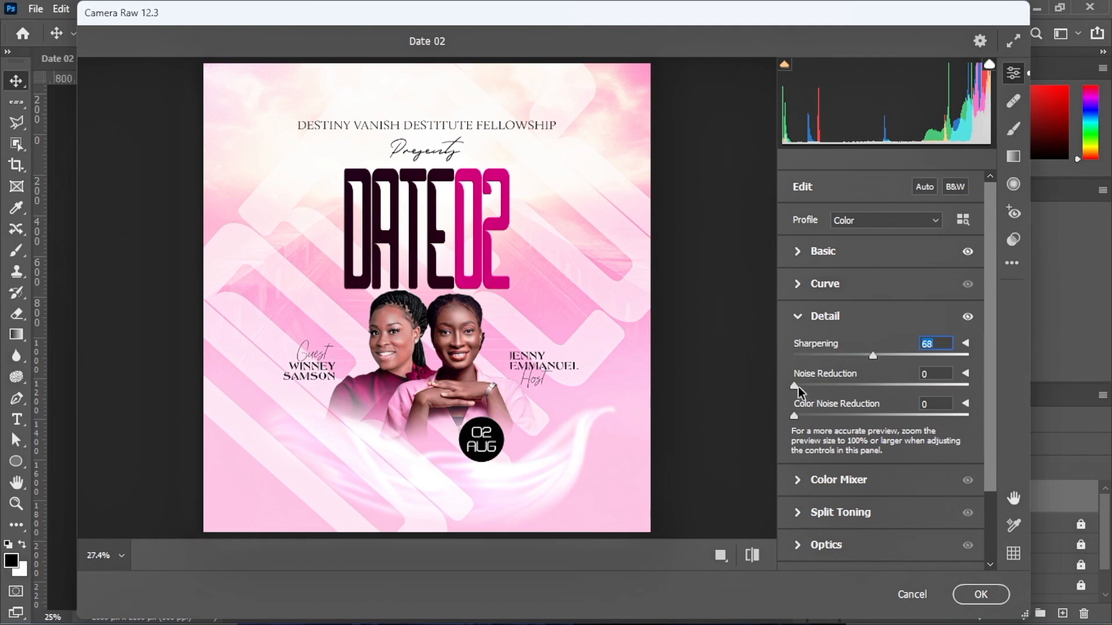
drag(796, 387, 810, 423)
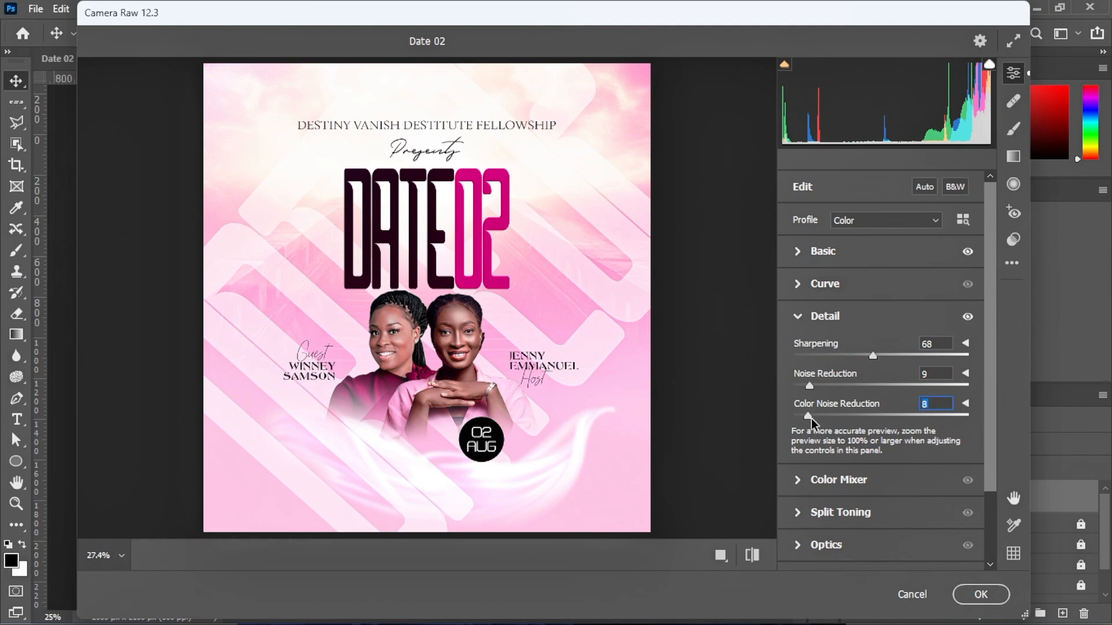
drag(812, 419, 808, 416)
click(980, 595)
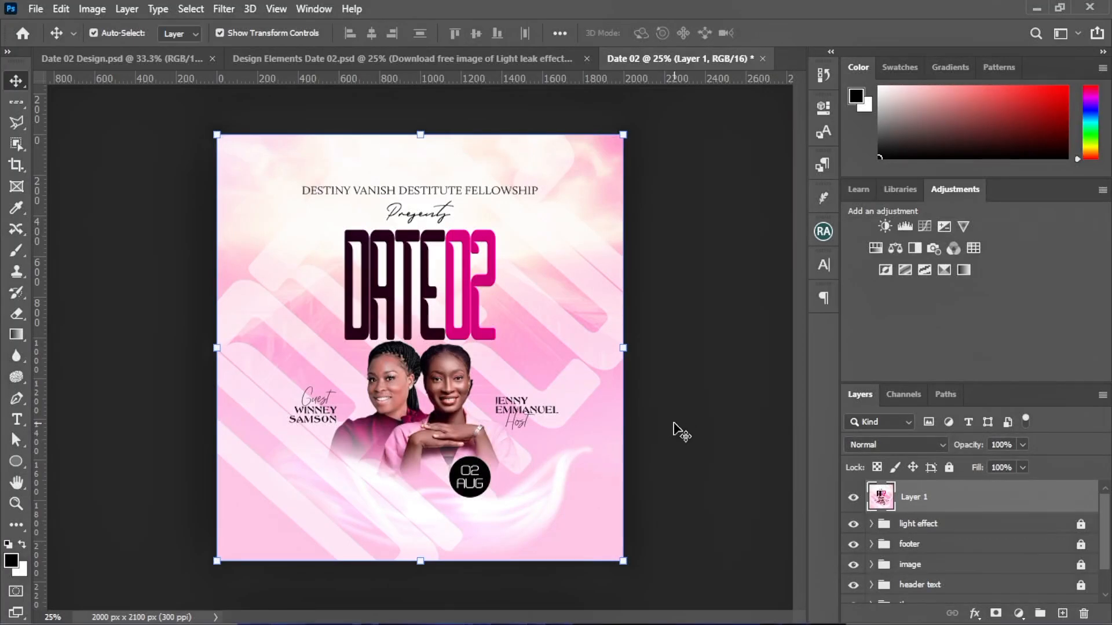
click(677, 431)
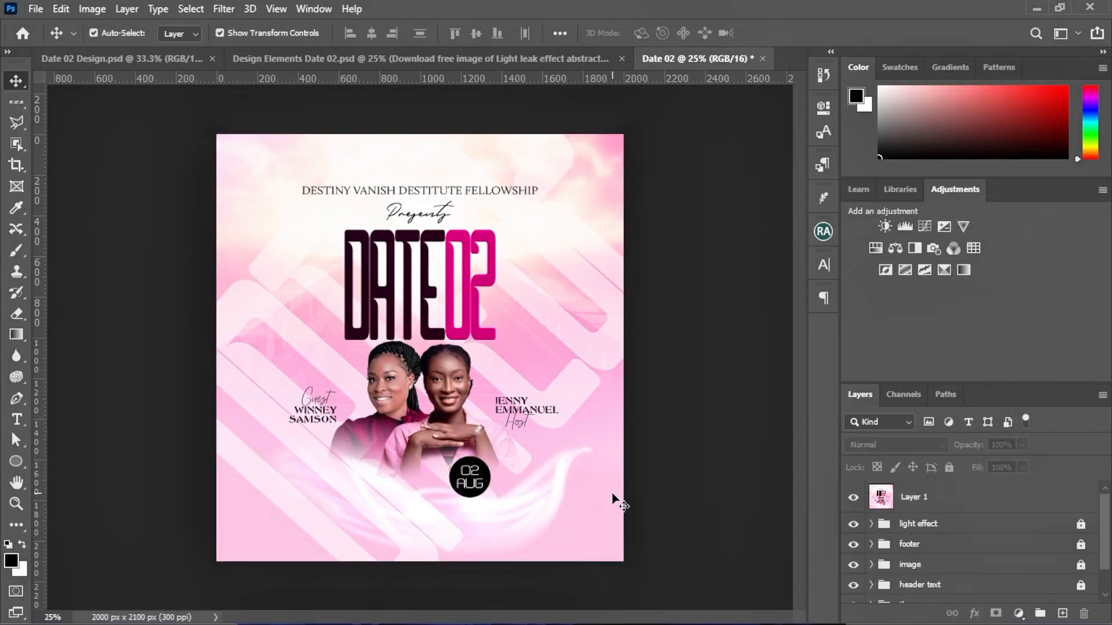
key(ctrl+plus)
key(ctrl+minus)
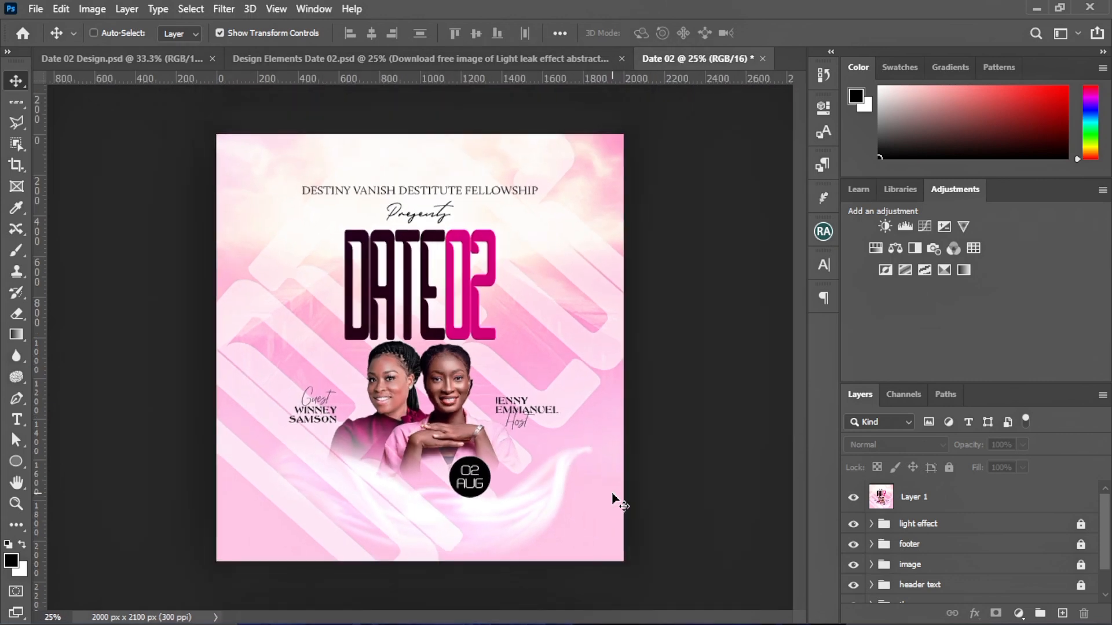